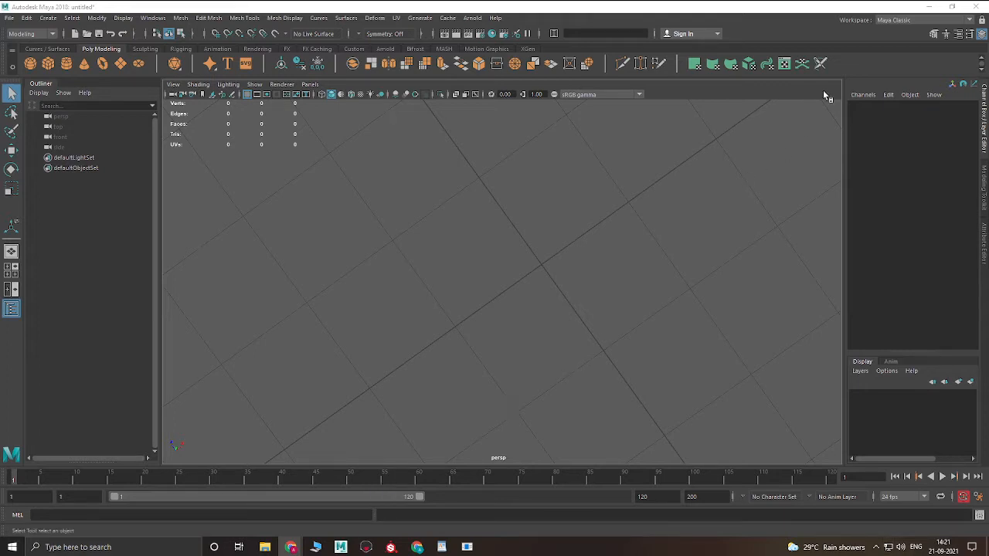
- Open the drum image from the desktop in Photos, study the barrel reference, and return to Maya
{"action": "left_click", "coordinate": [930, 7]}
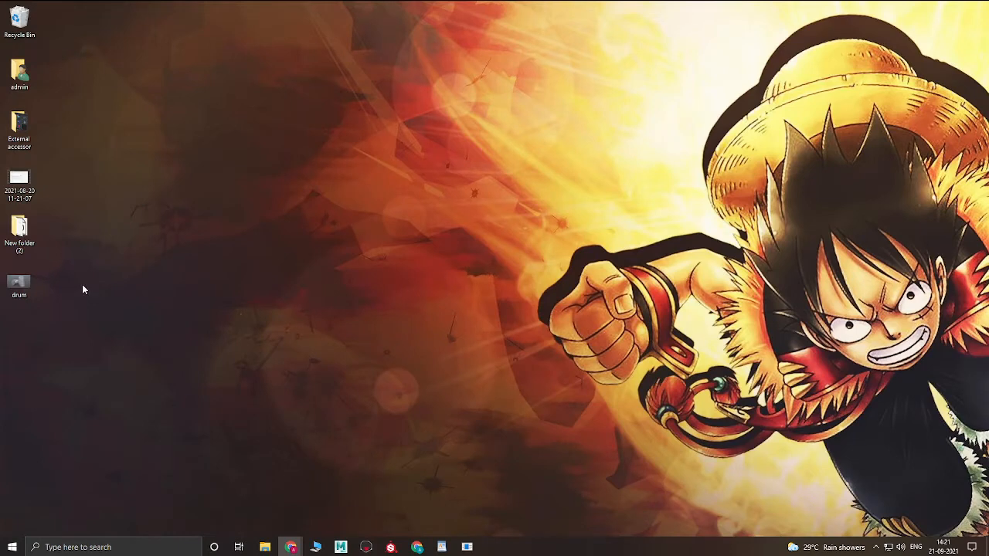
{"action": "double_click", "coordinate": [22, 286]}
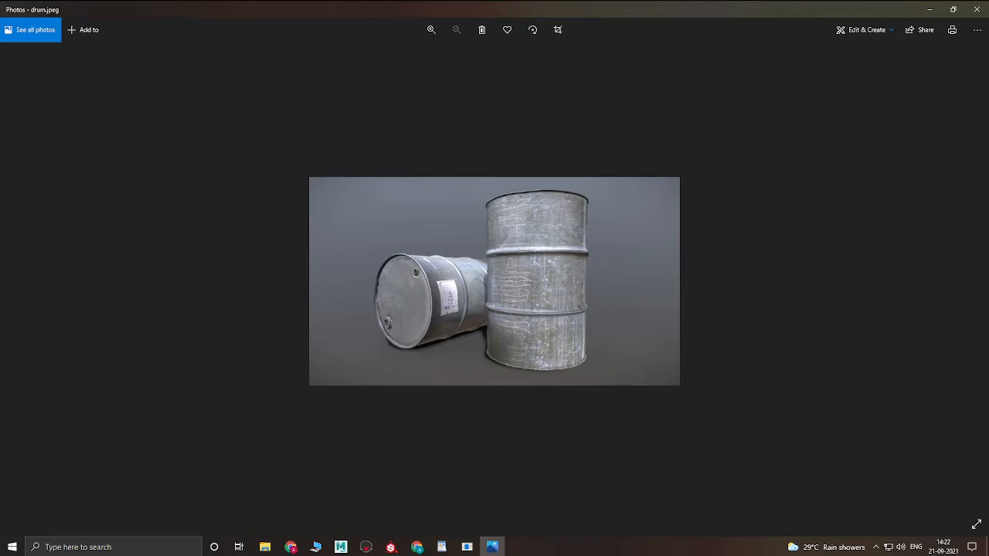
{"action": "left_click", "coordinate": [930, 9]}
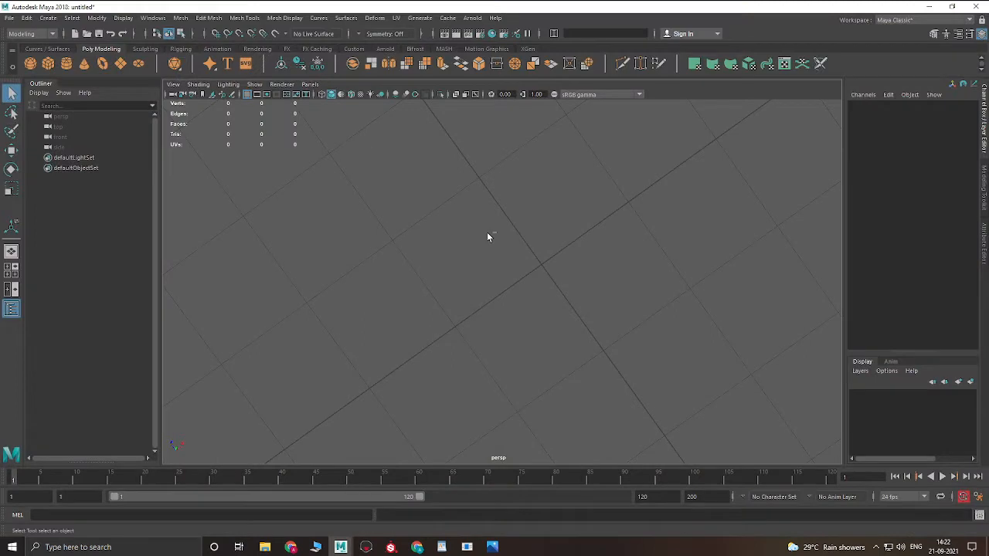
- Switch the viewport from perspective to the front view
{"action": "key", "text": "space"}
{"action": "left_click_drag", "start_coordinate": [482, 225], "coordinate": [482, 240]}
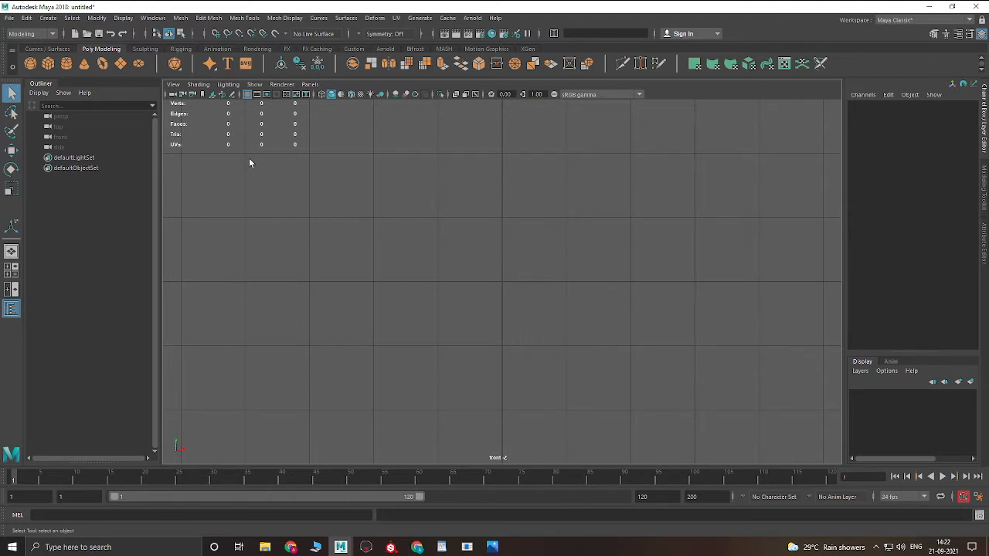
{"action": "scroll", "coordinate": [298, 183], "scroll_direction": "down", "scroll_amount": 2}
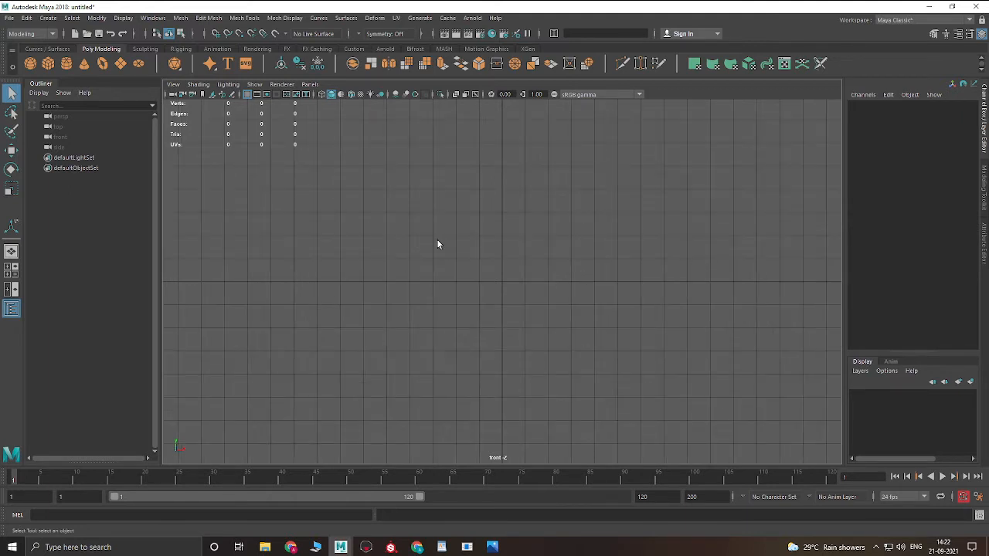
- Set the linear working unit to foot in the preferences and save the change
{"action": "left_click", "coordinate": [148, 18]}
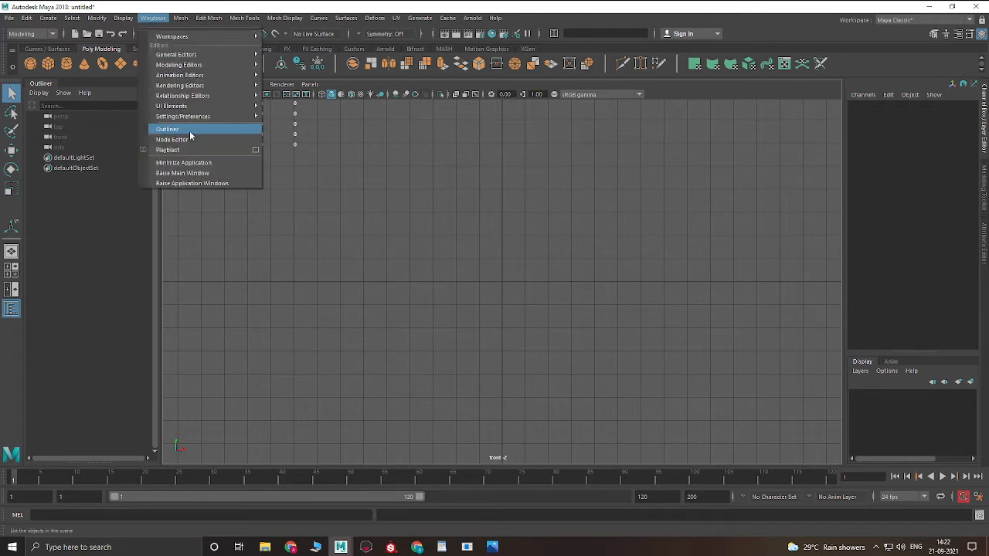
{"action": "mouse_move", "coordinate": [187, 116]}
{"action": "left_click", "coordinate": [318, 124]}
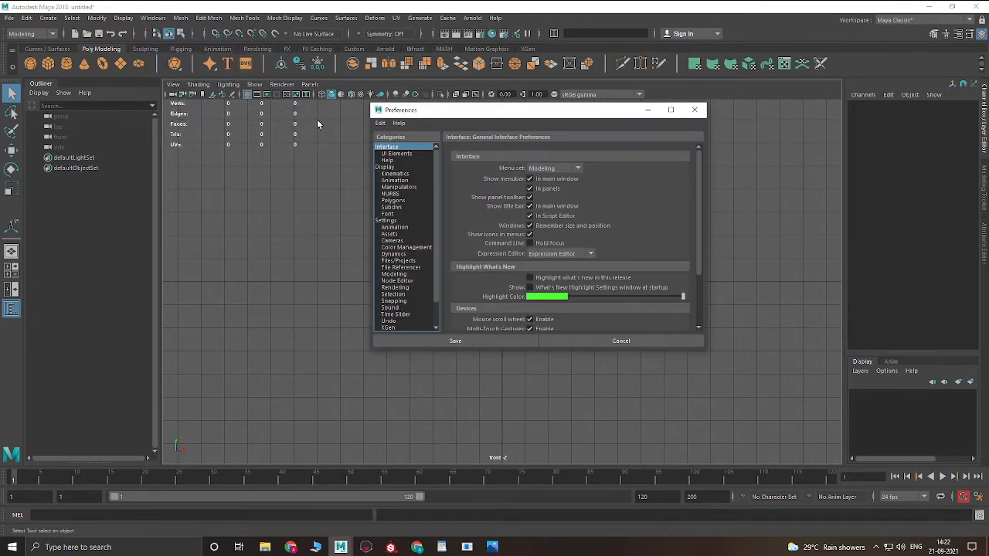
{"action": "left_click", "coordinate": [395, 221]}
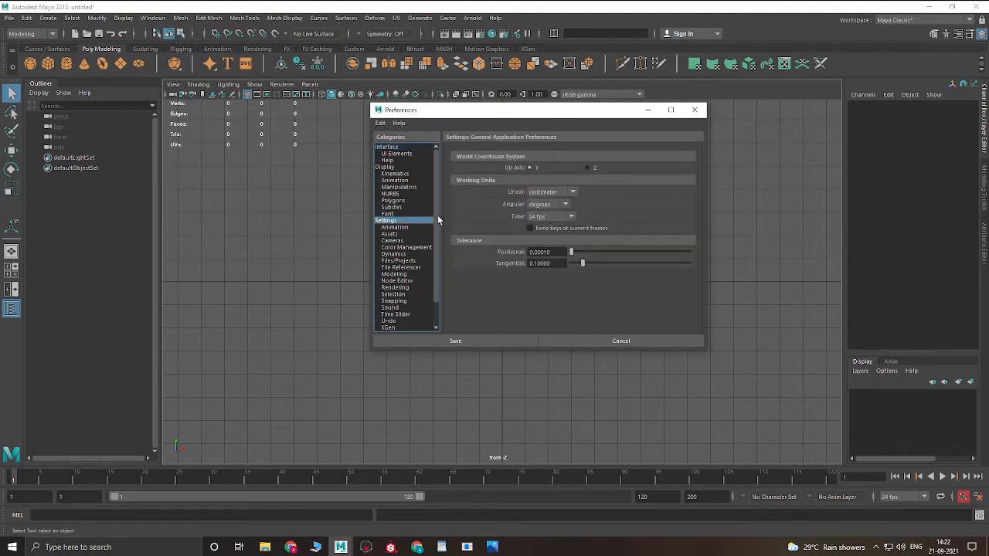
{"action": "left_click", "coordinate": [571, 193]}
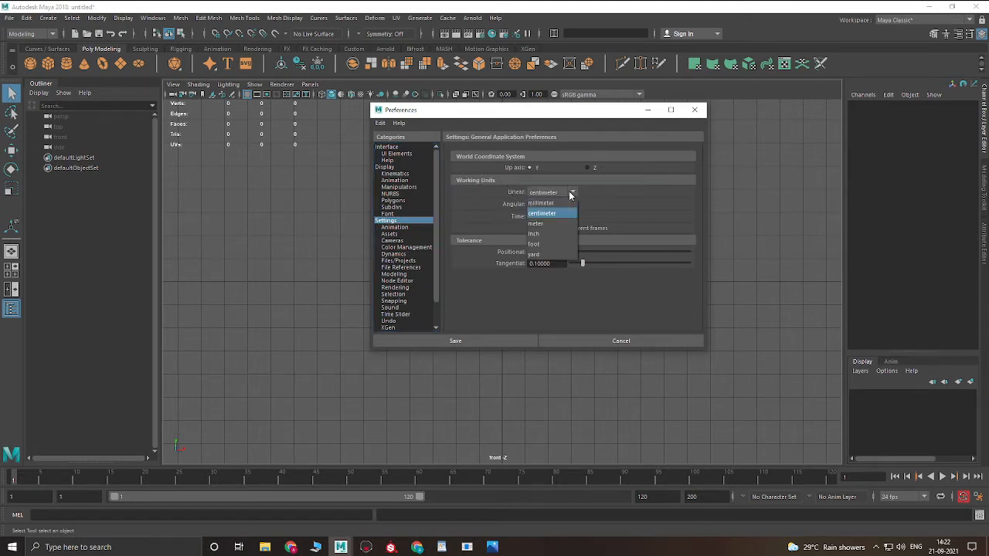
{"action": "left_click", "coordinate": [545, 244]}
{"action": "left_click", "coordinate": [471, 342]}
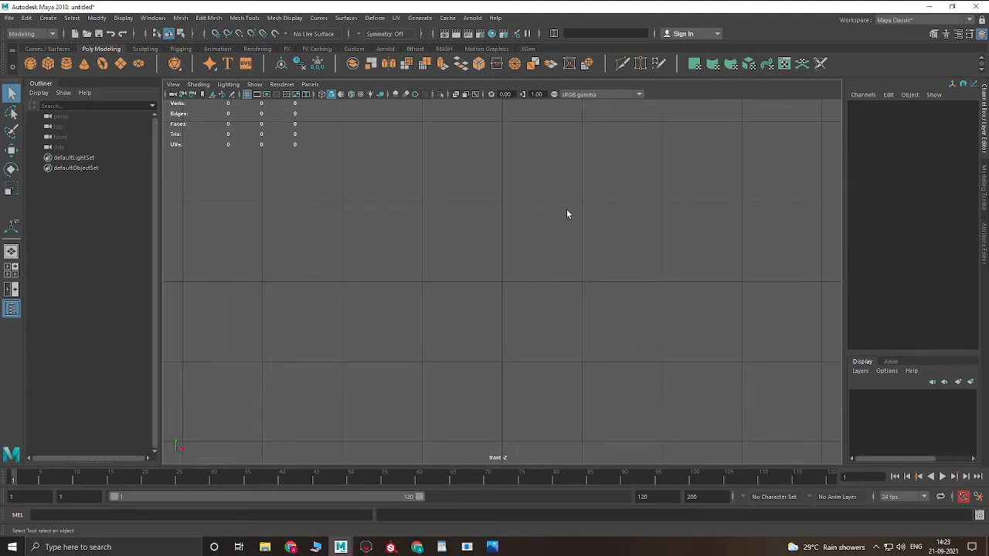
- Examine the standing barrel's proportions in the drum reference photo, then close the photo
{"action": "scroll", "coordinate": [533, 213], "scroll_direction": "down", "scroll_amount": 3}
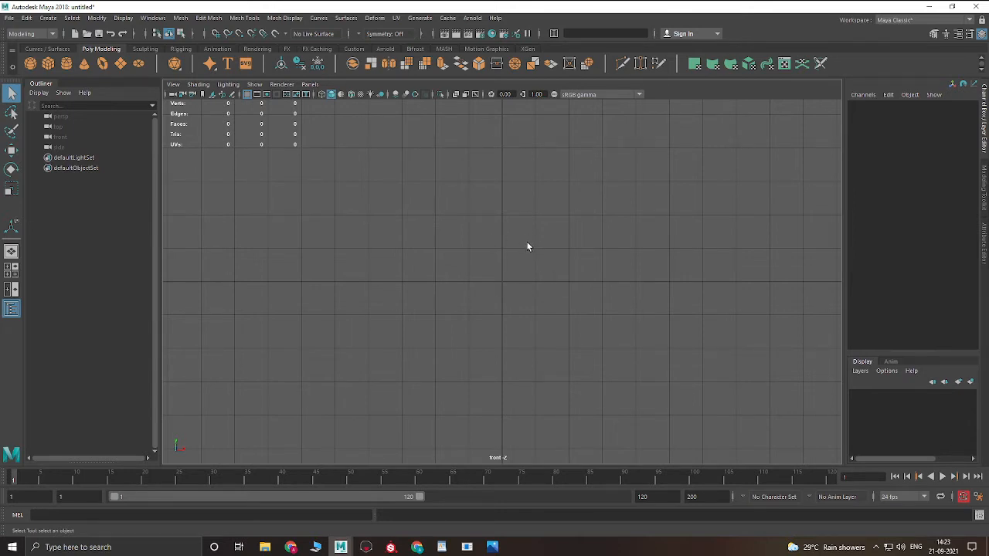
{"action": "scroll", "coordinate": [529, 246], "scroll_direction": "down", "scroll_amount": 6}
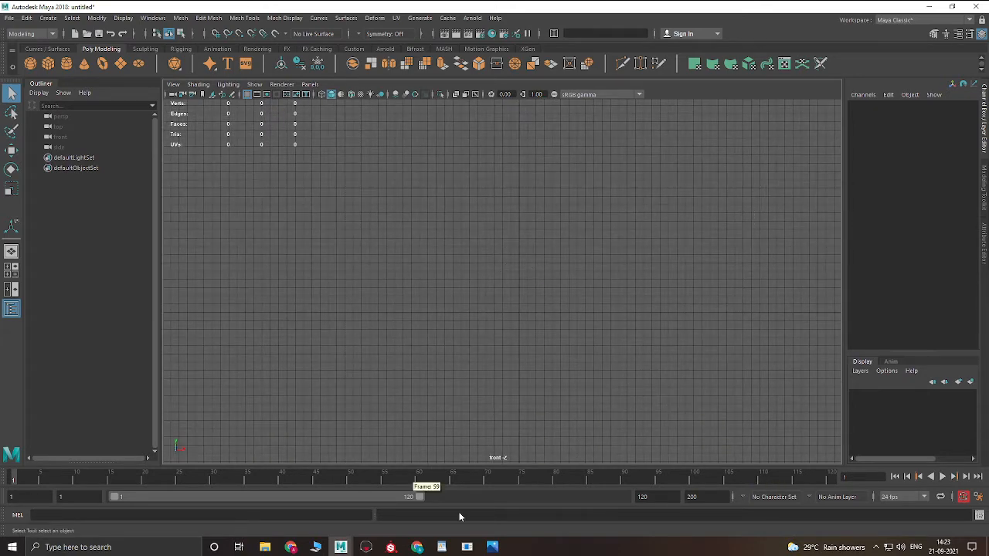
{"action": "left_click", "coordinate": [493, 547]}
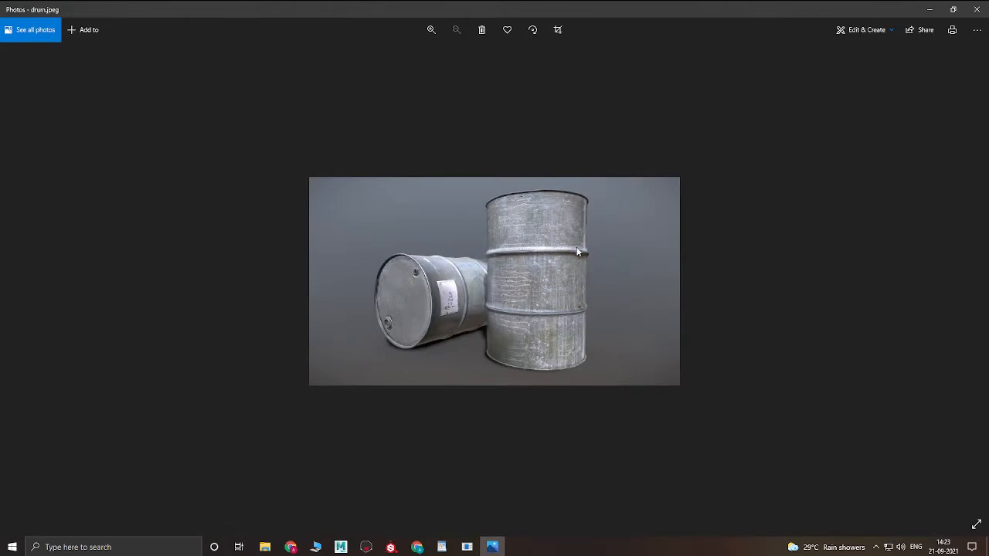
{"action": "left_click", "coordinate": [977, 9]}
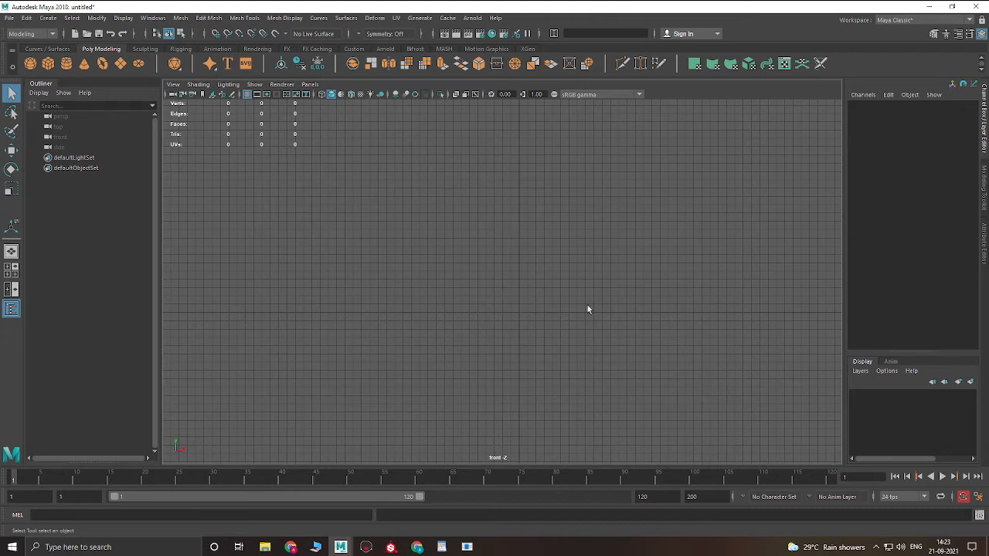
{"action": "key", "text": "space"}
{"action": "left_click_drag", "start_coordinate": [473, 280], "coordinate": [381, 231]}
{"action": "key", "text": "space"}
{"action": "key", "text": "space"}
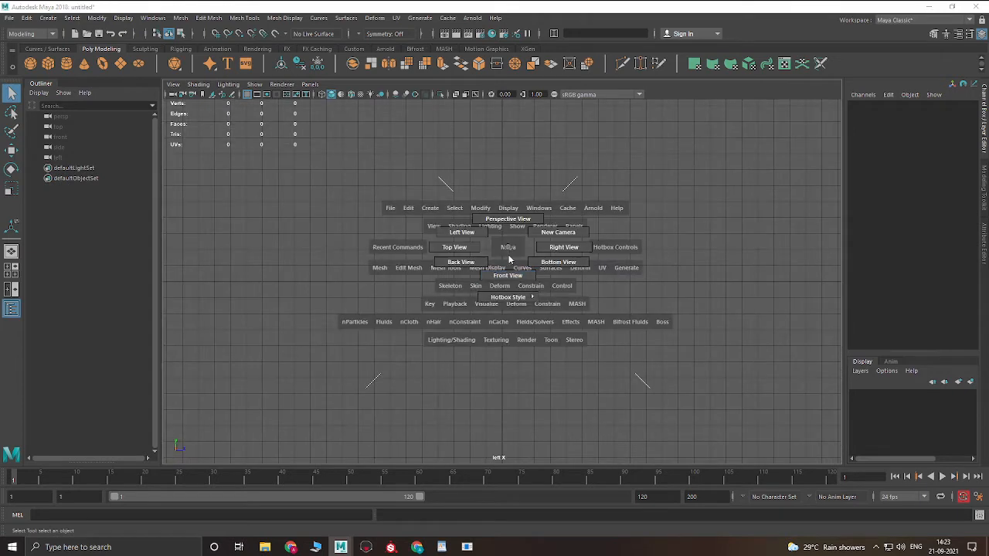
{"action": "left_click_drag", "start_coordinate": [494, 243], "coordinate": [446, 235]}
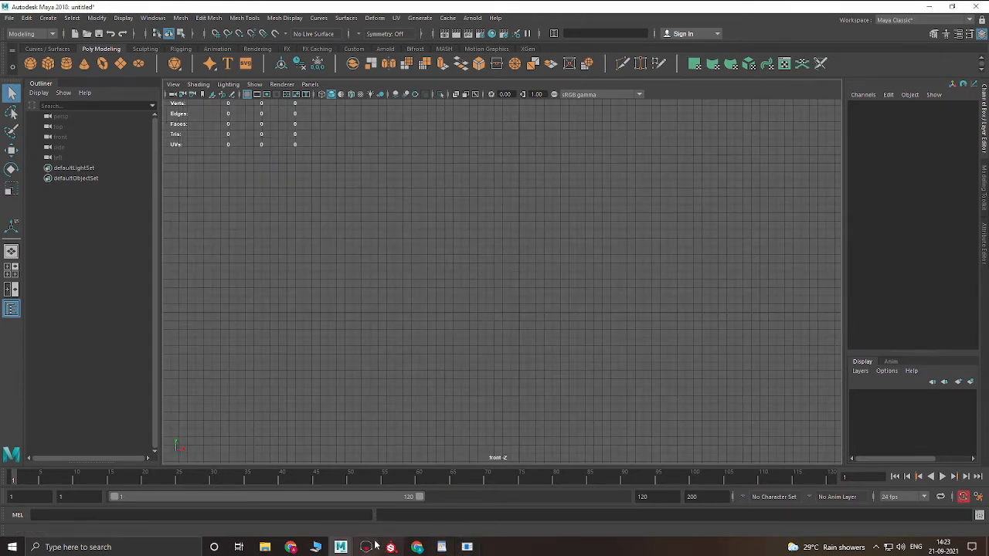
- Reopen the desktop drum image in a smaller Photos window and return to Maya
{"action": "mouse_move", "coordinate": [291, 547]}
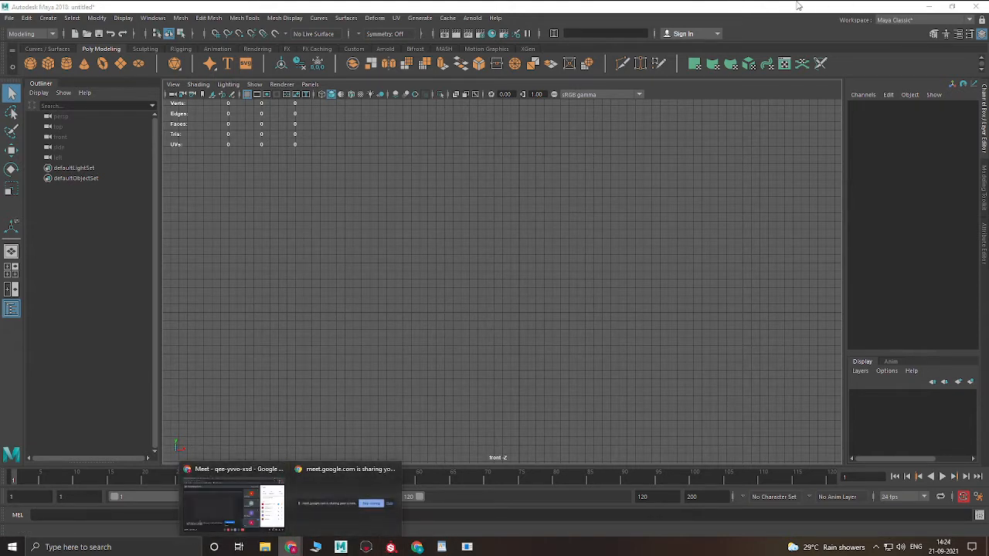
{"action": "left_click", "coordinate": [928, 6]}
{"action": "double_click", "coordinate": [21, 286]}
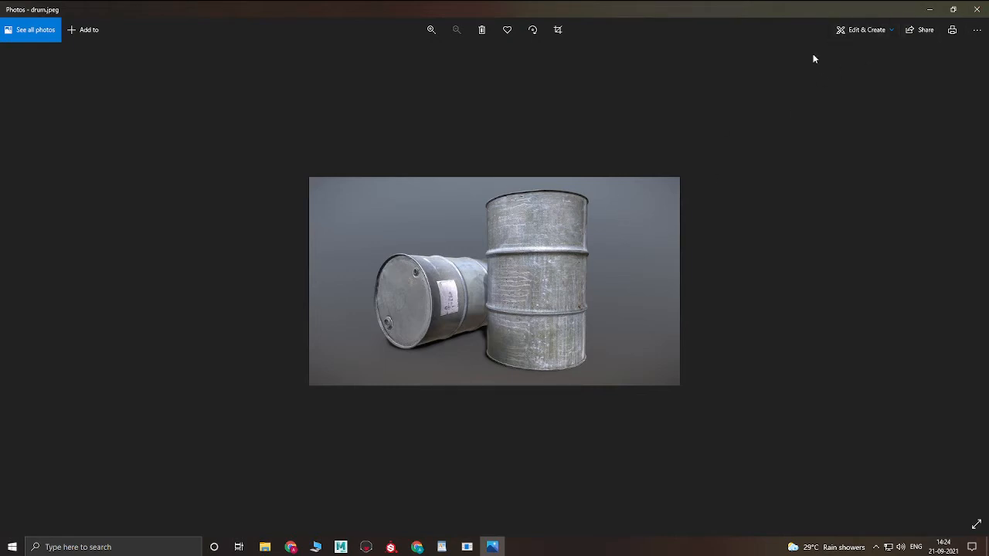
{"action": "double_click", "coordinate": [648, 6]}
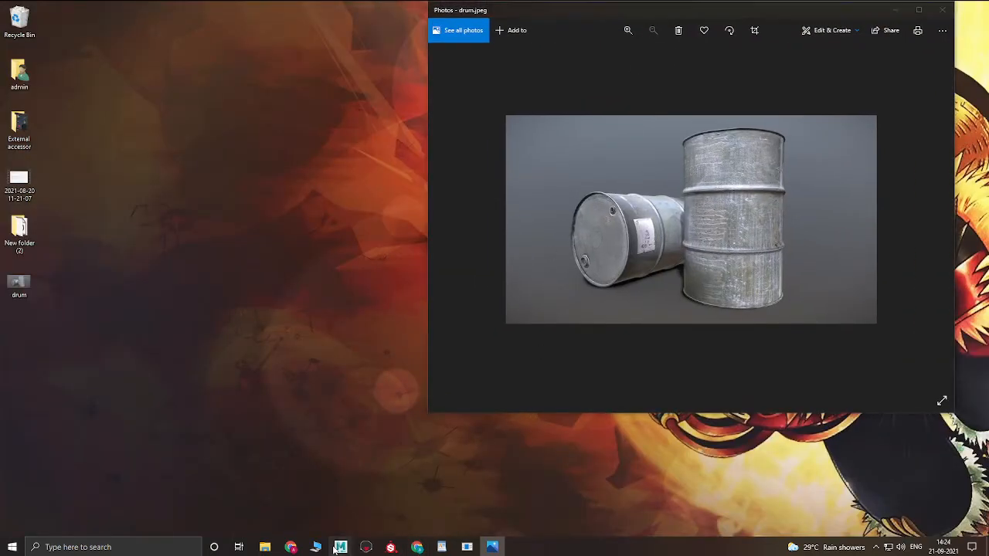
{"action": "left_click", "coordinate": [392, 499]}
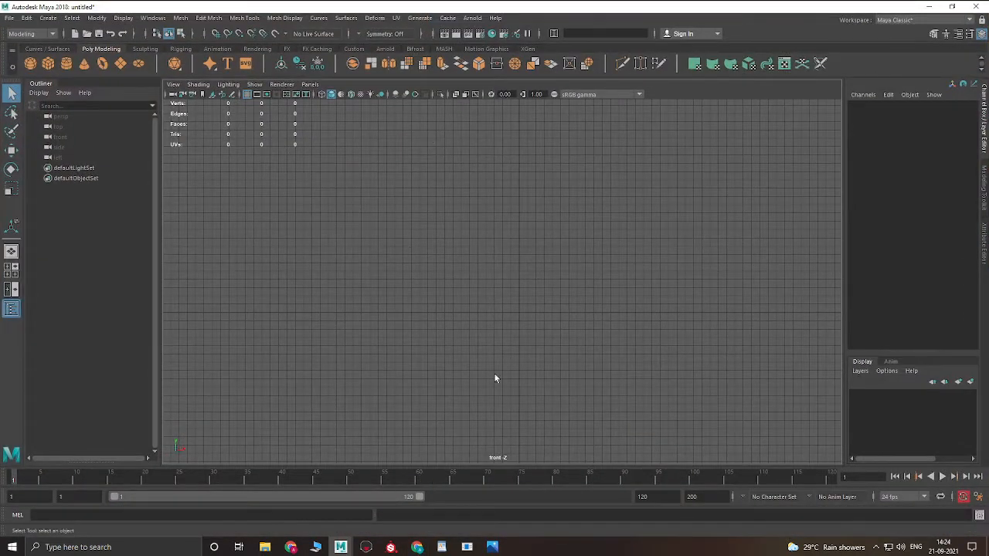
{"action": "double_click", "coordinate": [684, 6]}
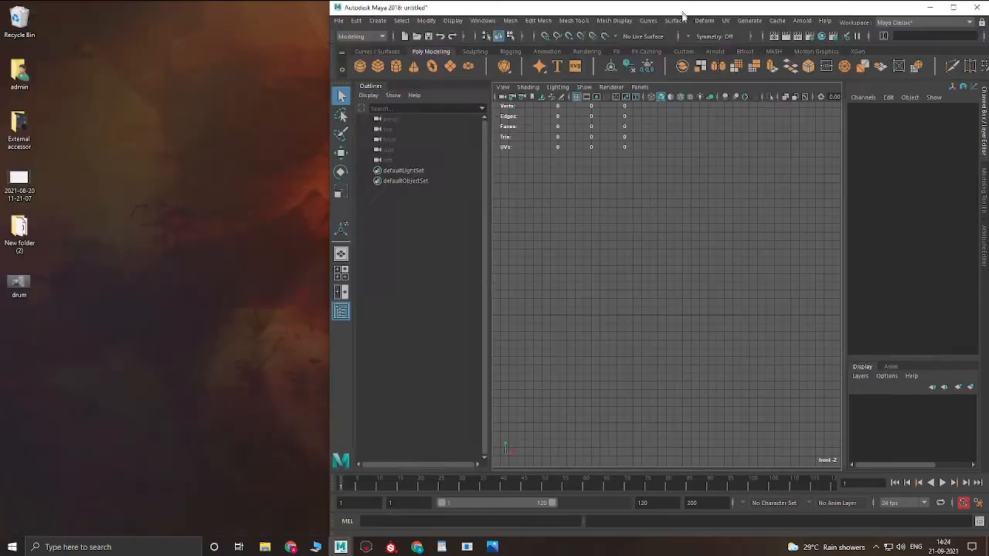
{"action": "left_click_drag", "start_coordinate": [684, 6], "coordinate": [479, 309]}
{"action": "left_click_drag", "start_coordinate": [625, 309], "coordinate": [646, 55]}
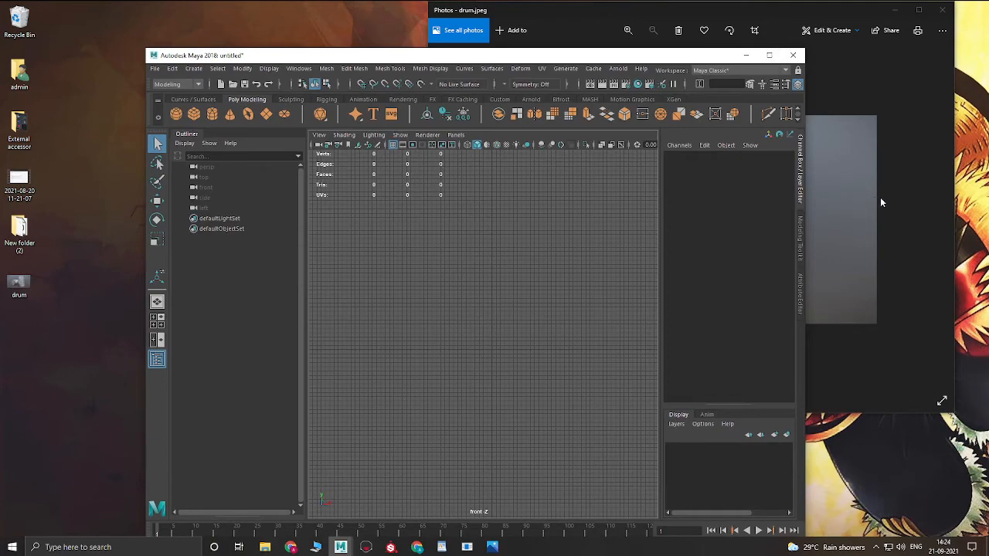
{"action": "left_click", "coordinate": [879, 122]}
{"action": "left_click", "coordinate": [360, 237]}
{"action": "left_click", "coordinate": [769, 55]}
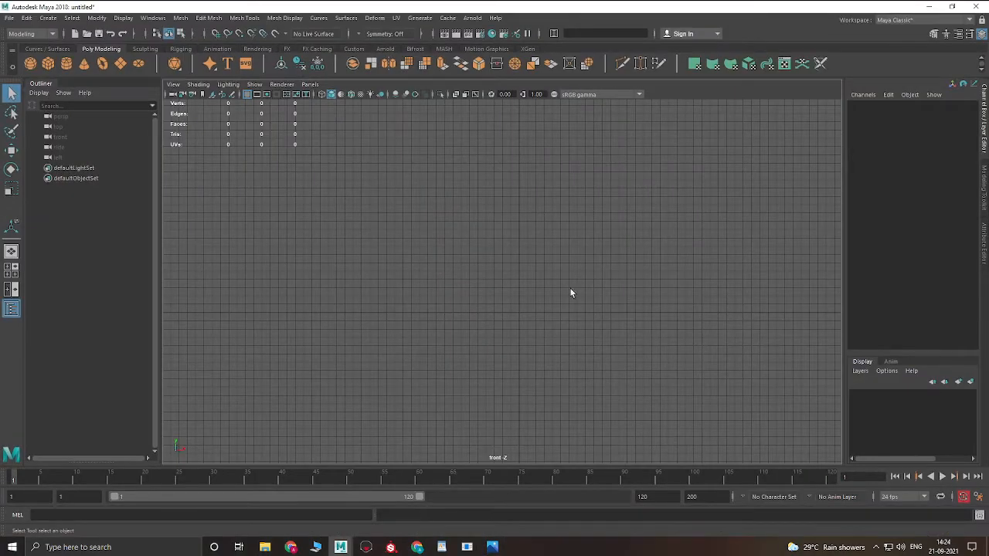
- Import drum.jpeg from the Desktop folder as an image plane in the front view
{"action": "left_click", "coordinate": [173, 85]}
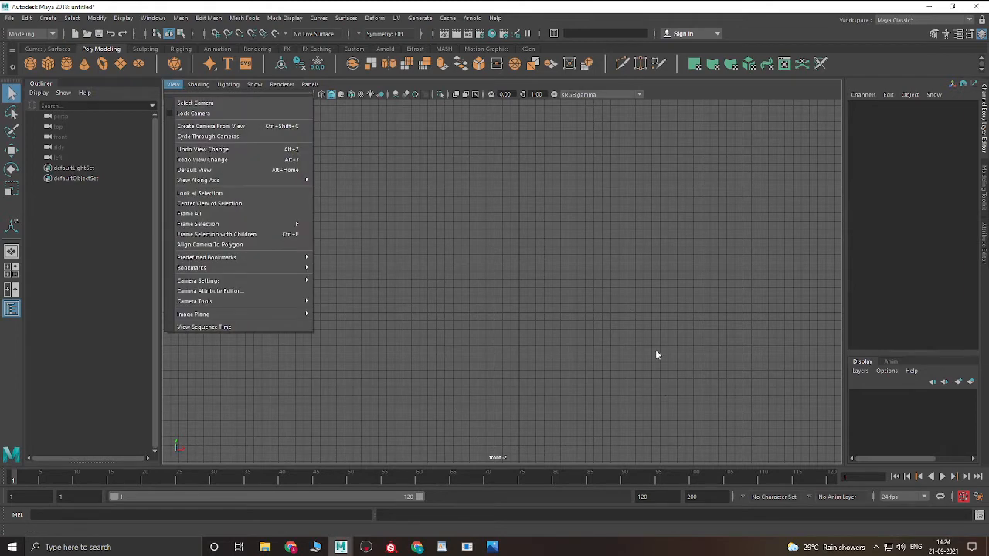
{"action": "left_click", "coordinate": [542, 366]}
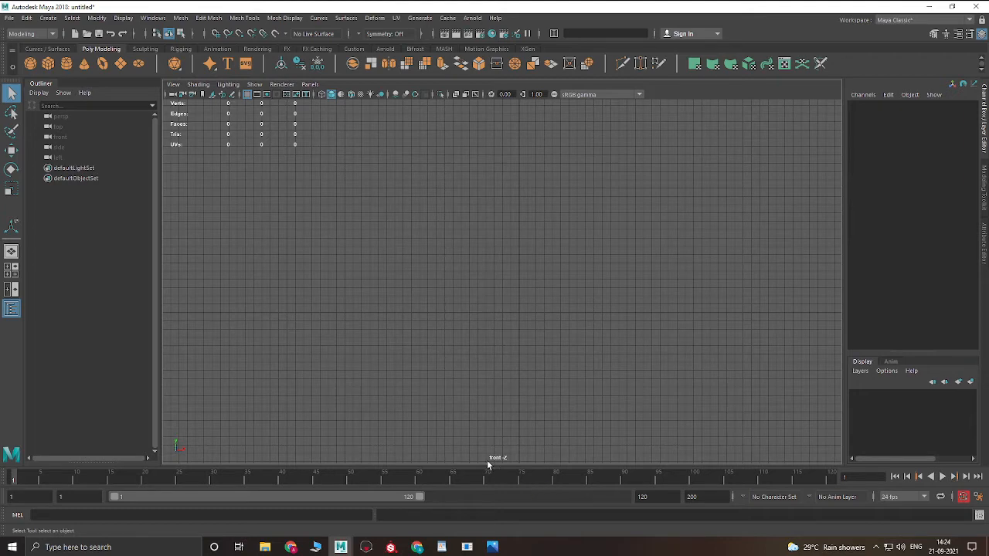
{"action": "left_click", "coordinate": [180, 85]}
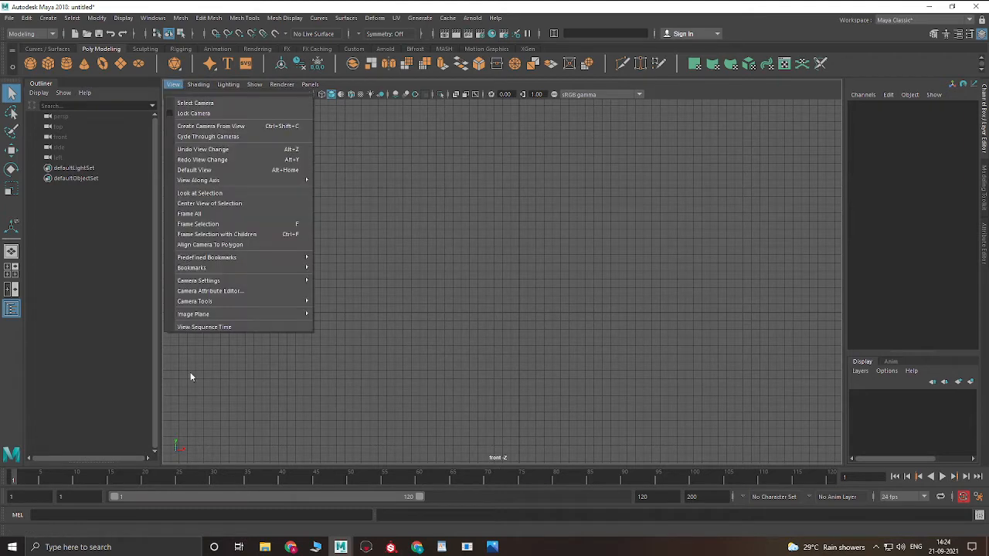
{"action": "mouse_move", "coordinate": [307, 314]}
{"action": "left_click", "coordinate": [343, 319]}
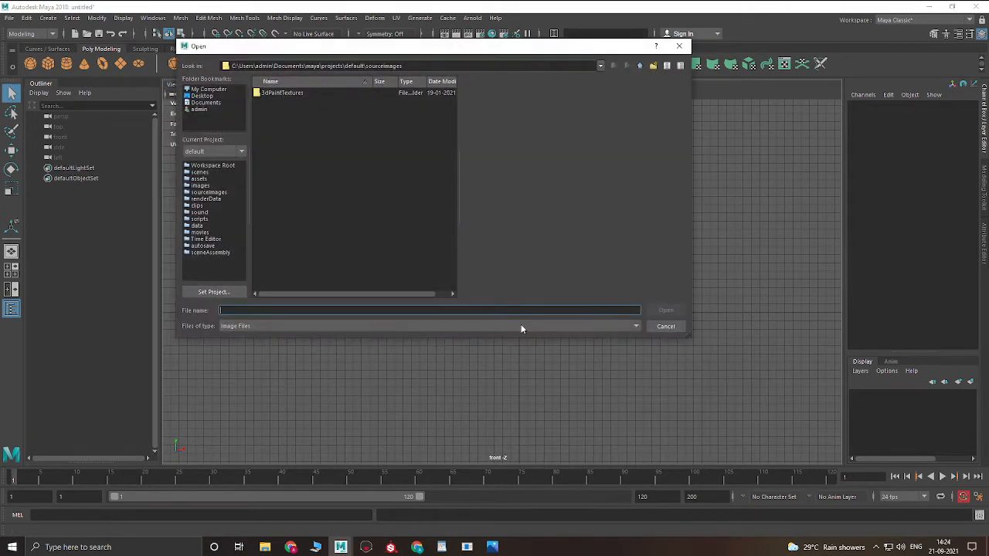
{"action": "left_click", "coordinate": [202, 96]}
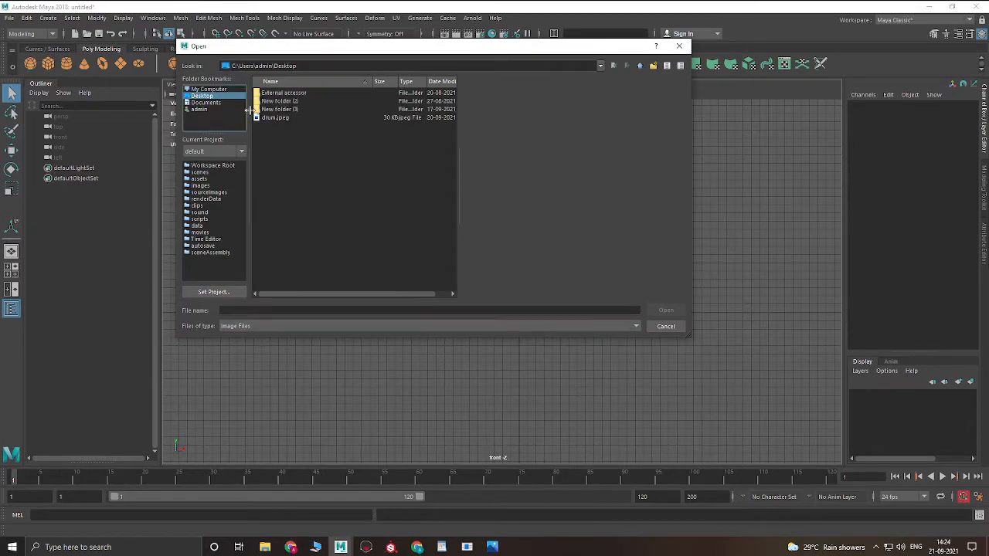
{"action": "double_click", "coordinate": [277, 118]}
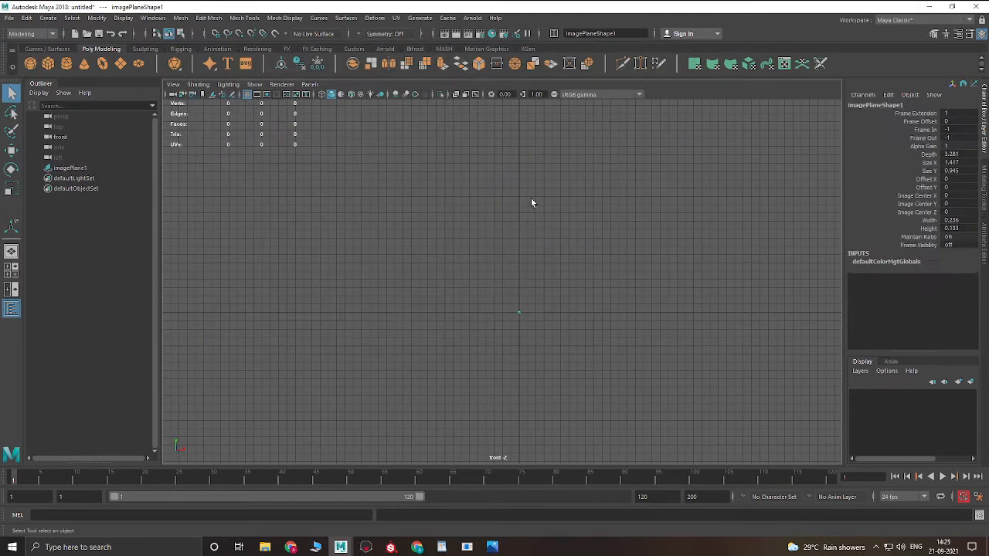
- Scale the drum image plane uniformly to about 37.9
{"action": "key", "text": "w"}
{"action": "left_click", "coordinate": [519, 313]}
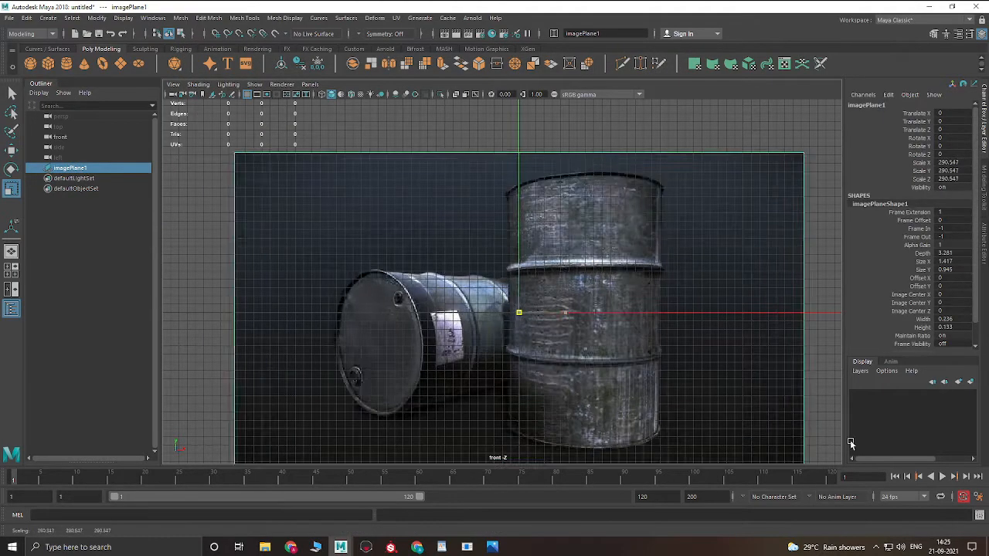
{"action": "key", "text": "r"}
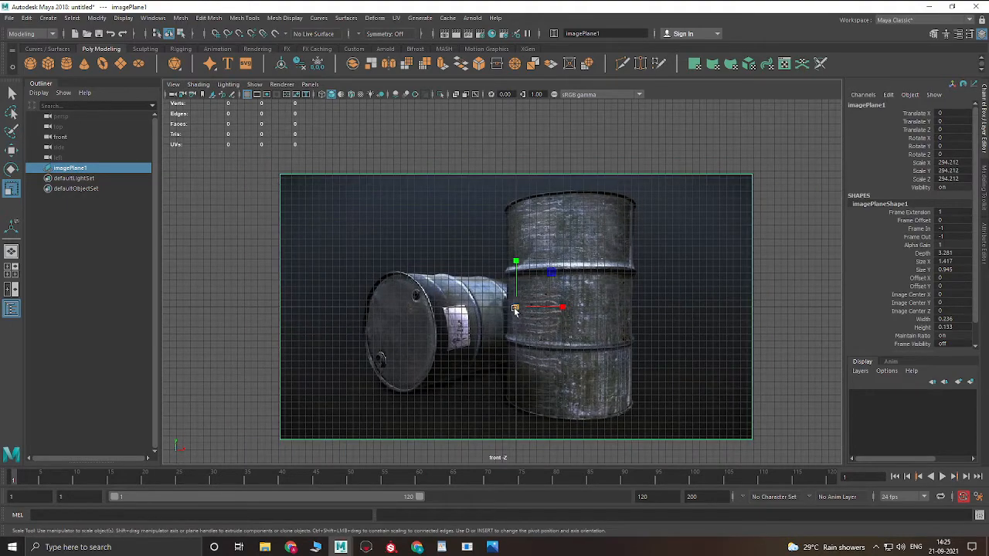
{"action": "left_click_drag", "start_coordinate": [517, 312], "coordinate": [279, 311]}
- Move the image plane to about 2.17 in Y and -0.94 in X, placing the standing barrel's base at the origin
{"action": "key", "text": "w"}
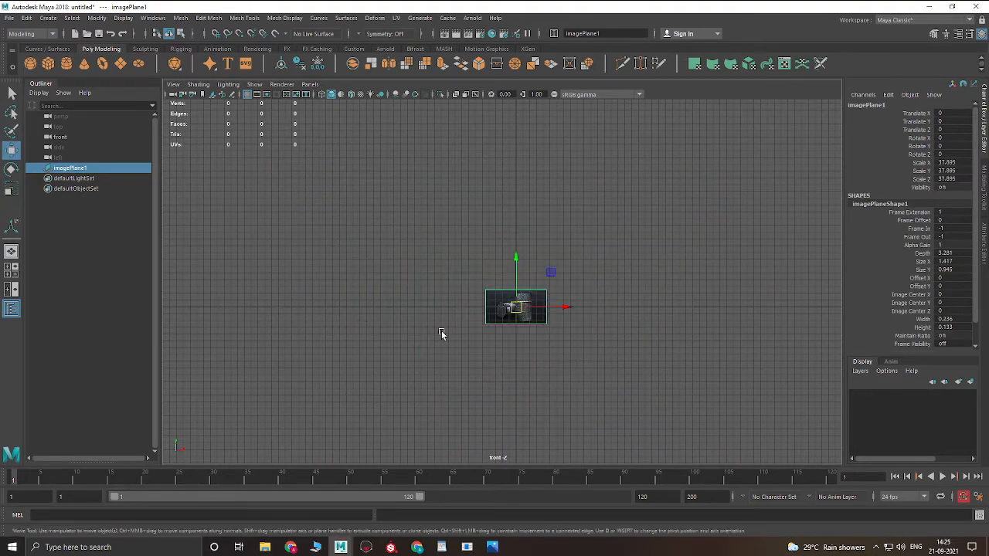
{"action": "right_click_drag", "start_coordinate": [441, 336], "coordinate": [632, 366], "text": "alt"}
{"action": "middle_click_drag", "start_coordinate": [631, 366], "coordinate": [581, 294], "text": "alt"}
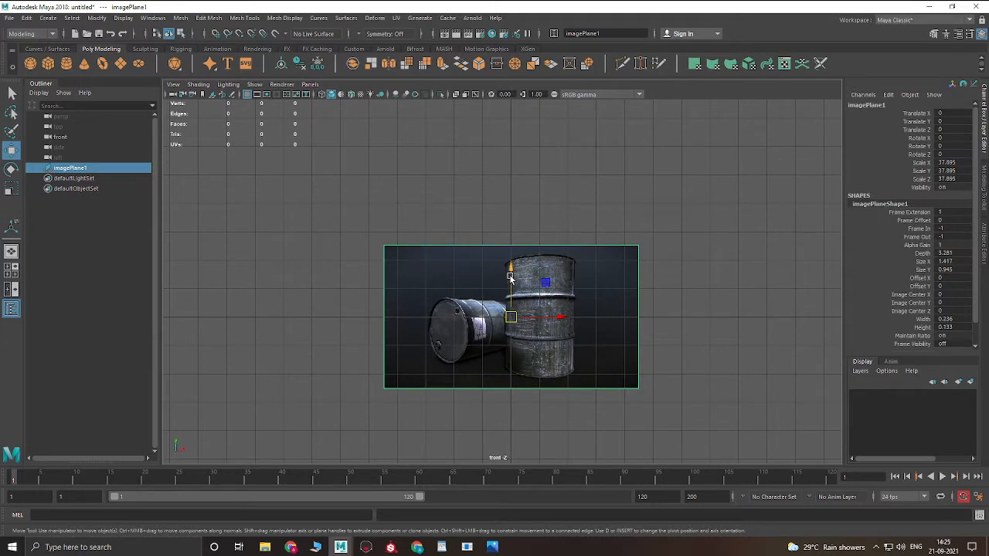
{"action": "left_click_drag", "start_coordinate": [511, 280], "coordinate": [531, 217]}
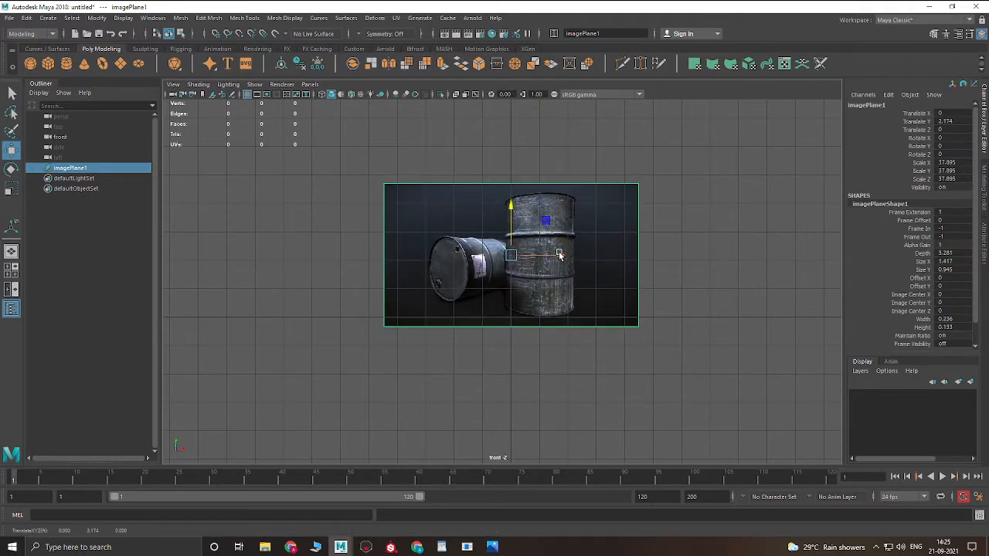
{"action": "left_click_drag", "start_coordinate": [561, 256], "coordinate": [530, 263]}
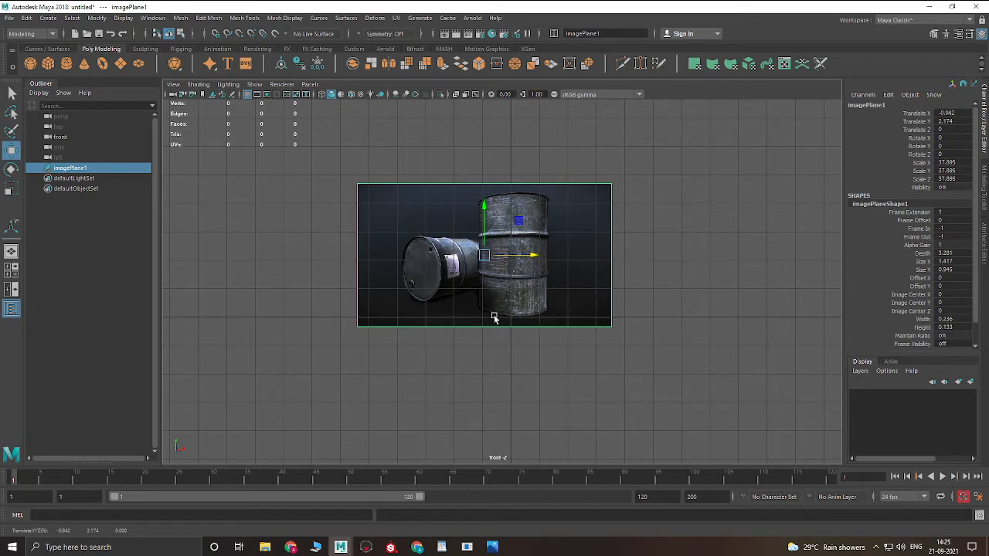
- Examine the standing barrel's size and placement against the grid in the front-view reference image
{"action": "scroll", "coordinate": [517, 303], "scroll_direction": "down", "scroll_amount": 3}
{"action": "scroll", "coordinate": [518, 303], "scroll_direction": "down", "scroll_amount": 3}
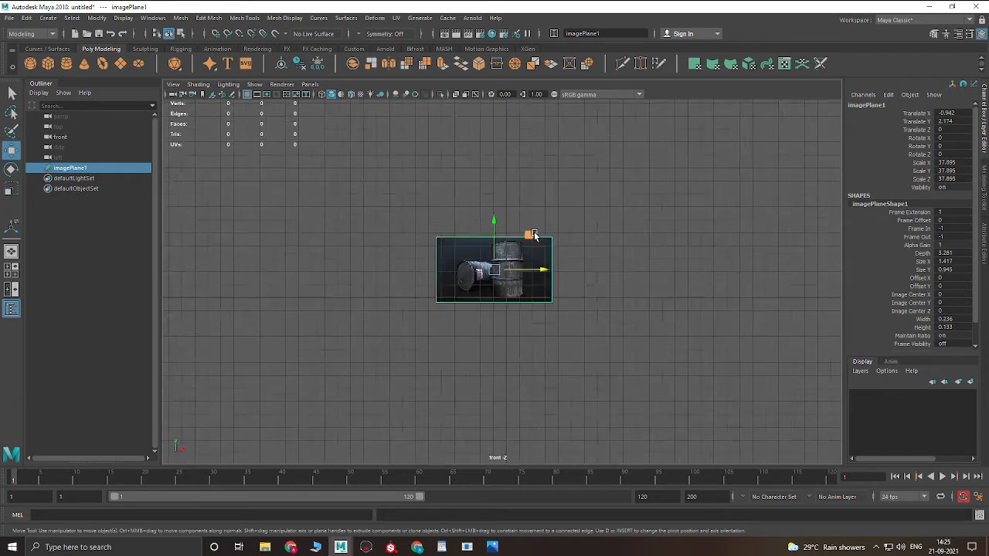
{"action": "scroll", "coordinate": [576, 307], "scroll_direction": "up", "scroll_amount": 6}
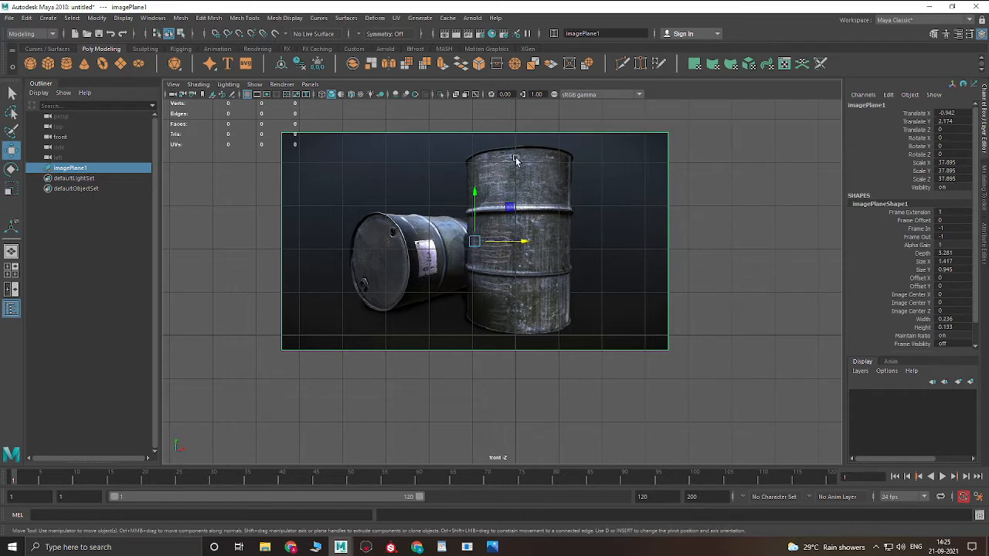
{"action": "scroll", "coordinate": [541, 193], "scroll_direction": "down", "scroll_amount": 3}
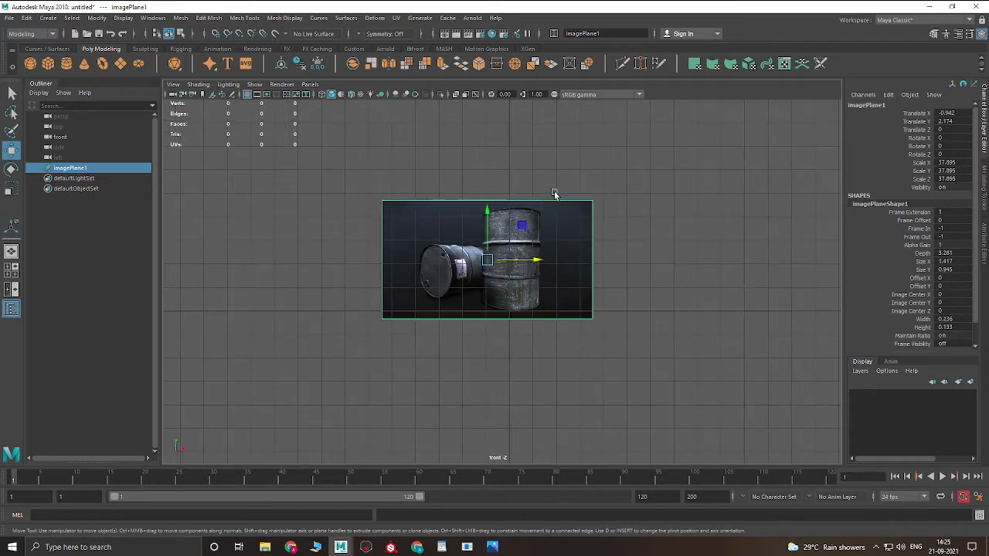
{"action": "scroll", "coordinate": [498, 242], "scroll_direction": "up", "scroll_amount": 1}
{"action": "scroll", "coordinate": [563, 160], "scroll_direction": "up", "scroll_amount": 2}
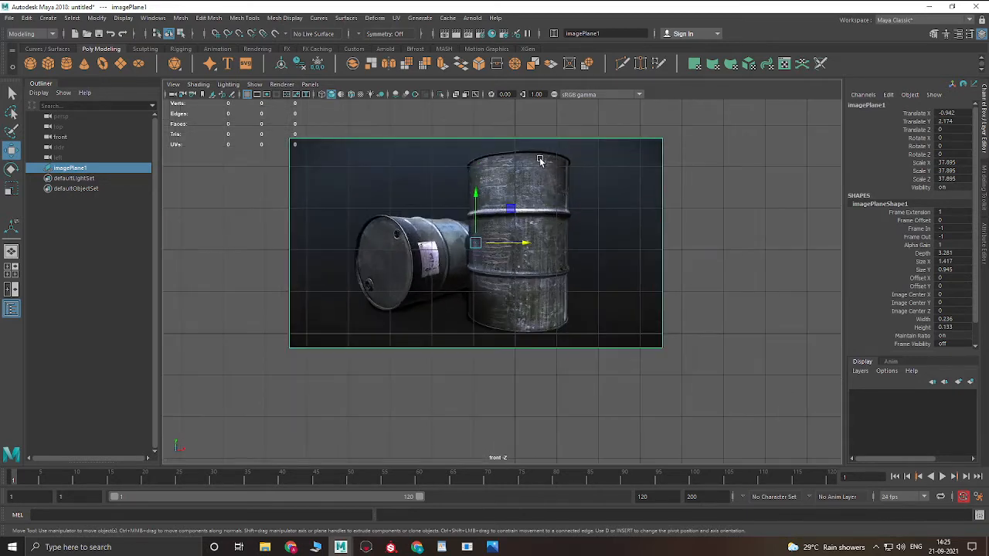
{"action": "scroll", "coordinate": [540, 159], "scroll_direction": "down", "scroll_amount": 2}
{"action": "scroll", "coordinate": [397, 198], "scroll_direction": "down", "scroll_amount": 3}
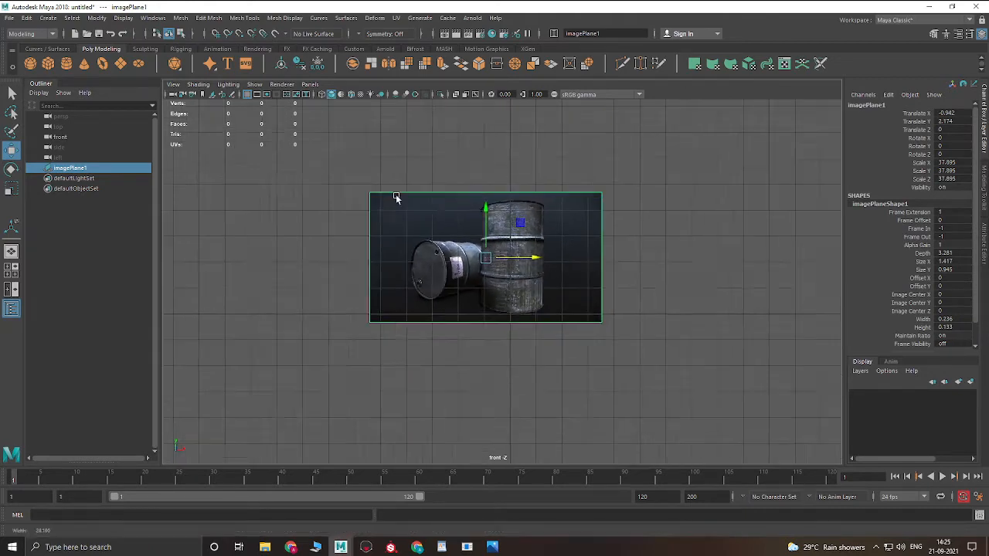
{"action": "left_click", "coordinate": [567, 233]}
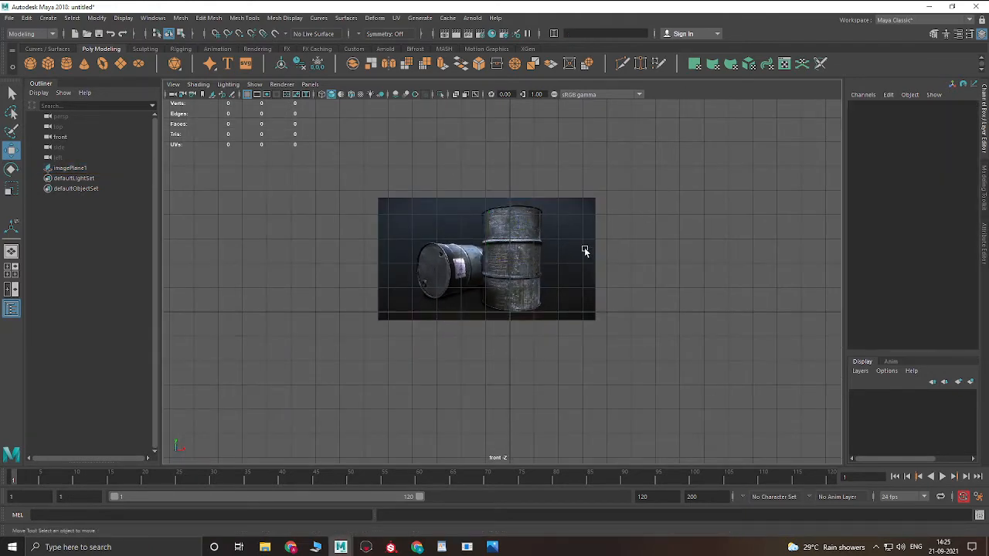
{"action": "left_click_drag", "start_coordinate": [345, 145], "coordinate": [591, 338]}
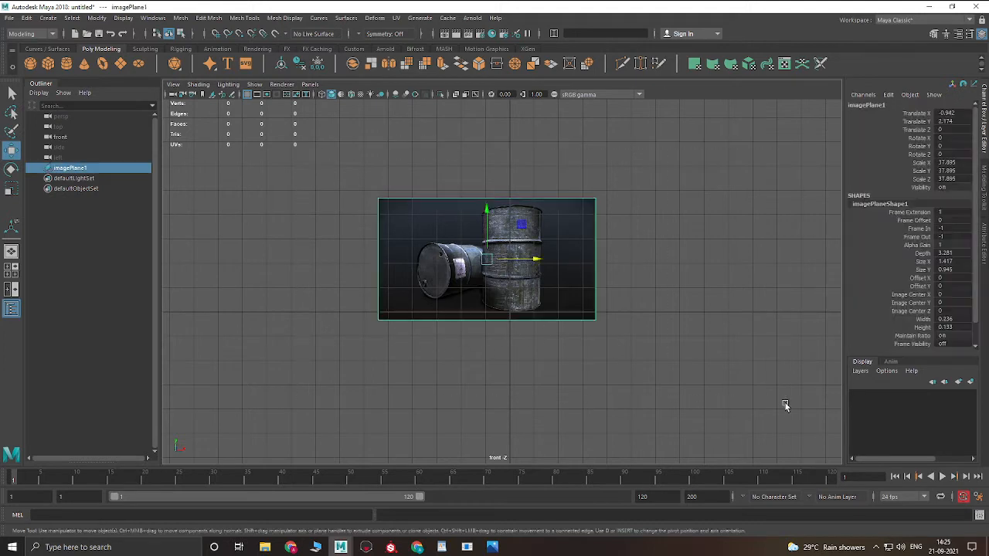
{"action": "left_click", "coordinate": [649, 277]}
{"action": "left_click_drag", "start_coordinate": [355, 176], "coordinate": [639, 340]}
{"action": "left_click", "coordinate": [643, 236]}
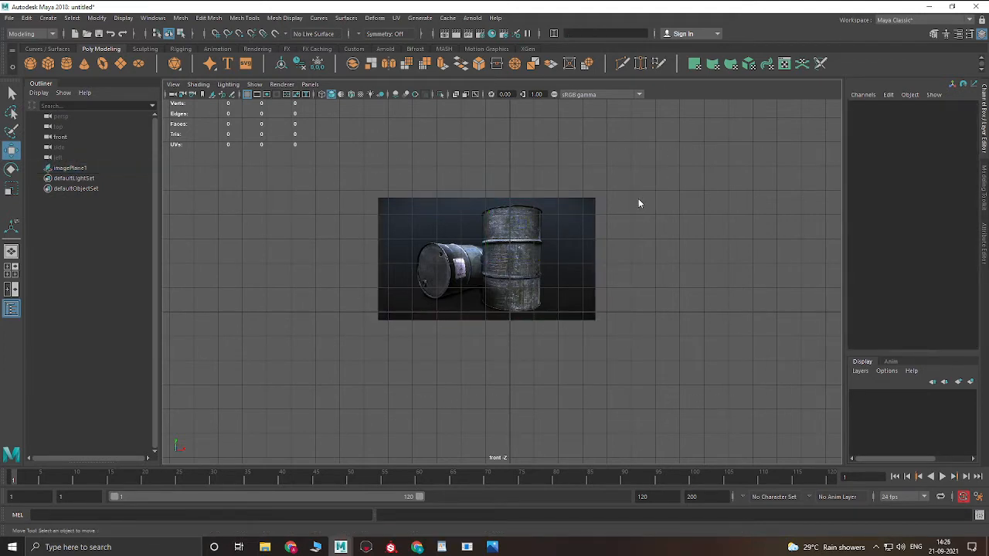
{"action": "right_click_drag", "start_coordinate": [638, 199], "coordinate": [486, 244]}
{"action": "scroll", "coordinate": [497, 288], "scroll_direction": "up", "scroll_amount": 3}
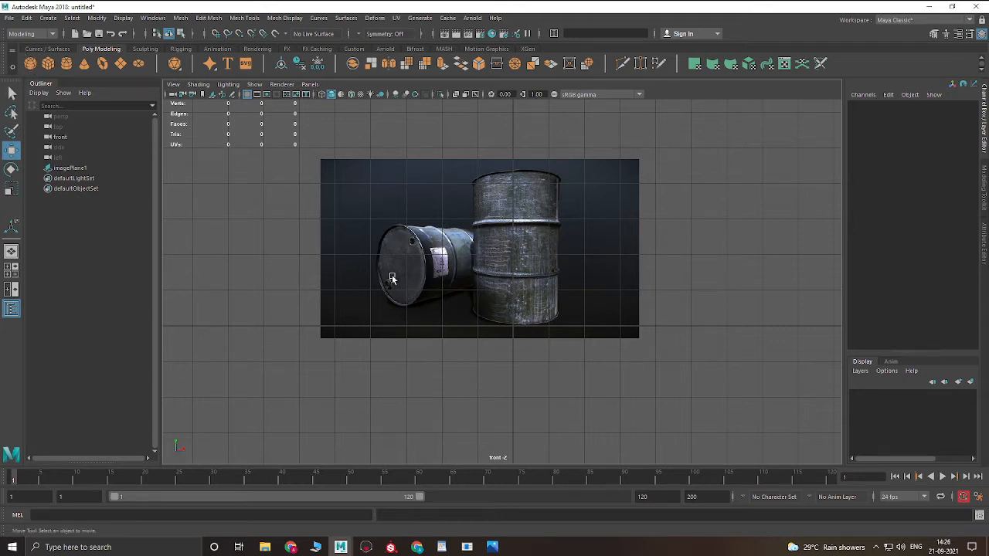
{"action": "left_click_drag", "start_coordinate": [256, 142], "coordinate": [748, 453]}
{"action": "left_click", "coordinate": [725, 306]}
- Create a polygon cylinder at the origin and raise it to about 1.06 in Y
{"action": "right_click_drag", "start_coordinate": [695, 230], "coordinate": [646, 218], "text": "shift"}
{"action": "right_click_drag", "start_coordinate": [701, 187], "coordinate": [641, 190], "text": "shift"}
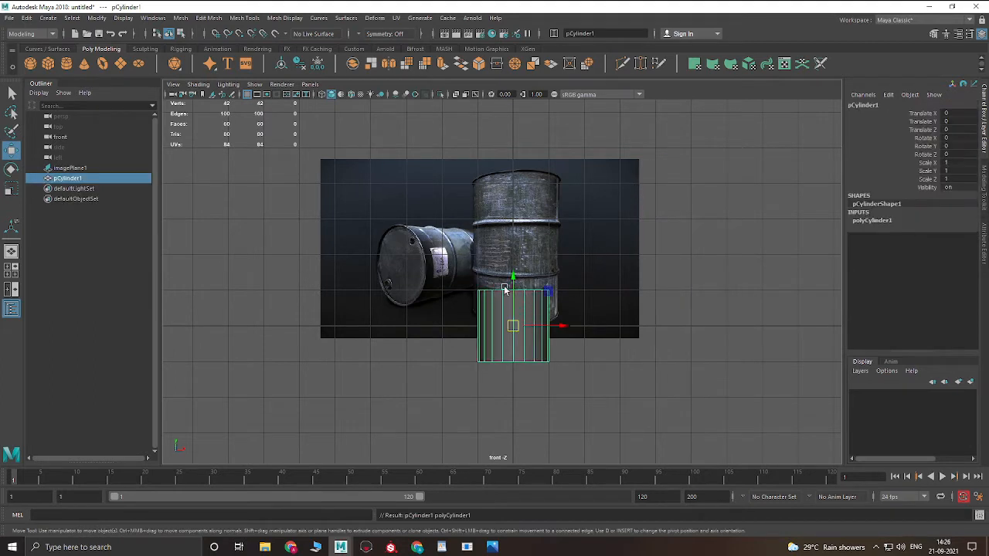
{"action": "left_click_drag", "start_coordinate": [514, 280], "coordinate": [517, 233]}
- In the perspective view, move the cylinder forward of the image plane to about 2.6 in Z
{"action": "key", "text": "space"}
{"action": "right_click_drag", "start_coordinate": [512, 258], "coordinate": [182, 256], "text": "alt"}
{"action": "left_click_drag", "start_coordinate": [478, 229], "coordinate": [560, 190], "text": "alt"}
{"action": "key", "text": "space"}
{"action": "key", "text": "space"}
{"action": "left_click_drag", "start_coordinate": [574, 237], "coordinate": [551, 306], "text": "alt"}
- Examine the cylinder's vertical side edges one by one, then its polyCylinder1 creation settings
{"action": "right_click_drag", "start_coordinate": [547, 231], "coordinate": [552, 211]}
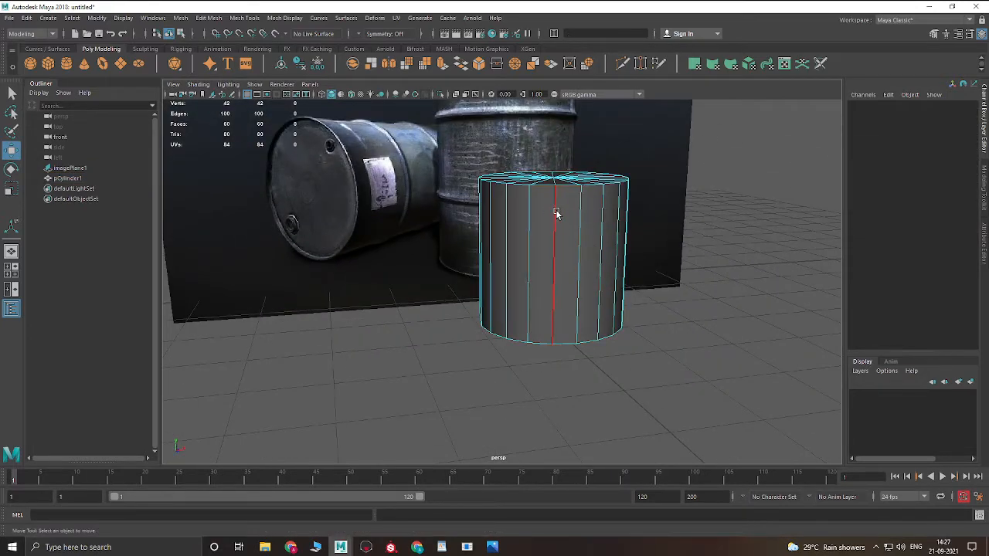
{"action": "left_click", "coordinate": [555, 215]}
{"action": "left_click", "coordinate": [528, 218], "text": "shift"}
{"action": "left_click", "coordinate": [508, 216], "text": "shift"}
{"action": "left_click", "coordinate": [483, 215], "text": "shift"}
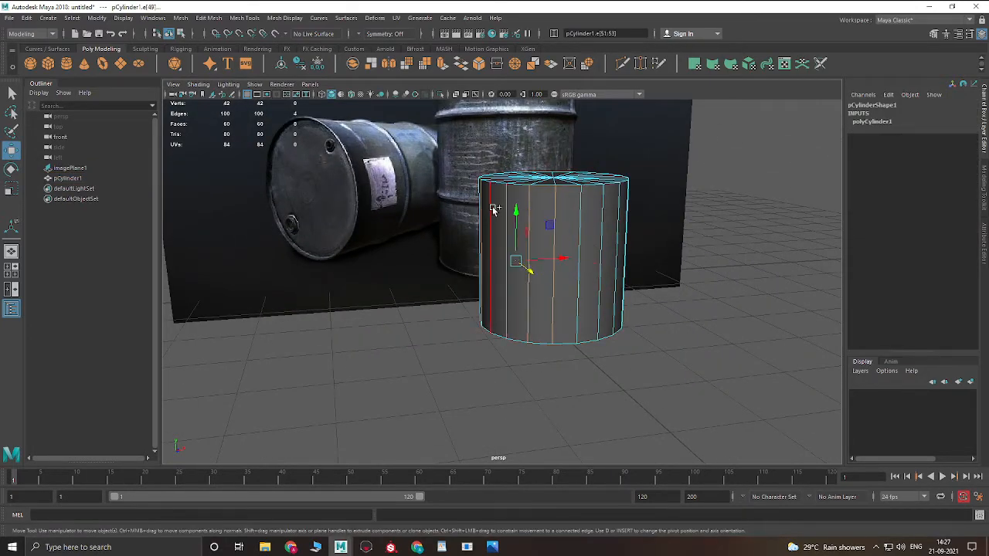
{"action": "left_click", "coordinate": [494, 211], "text": "shift"}
{"action": "left_click_drag", "start_coordinate": [623, 238], "coordinate": [637, 351], "text": "alt"}
{"action": "left_click", "coordinate": [610, 346]}
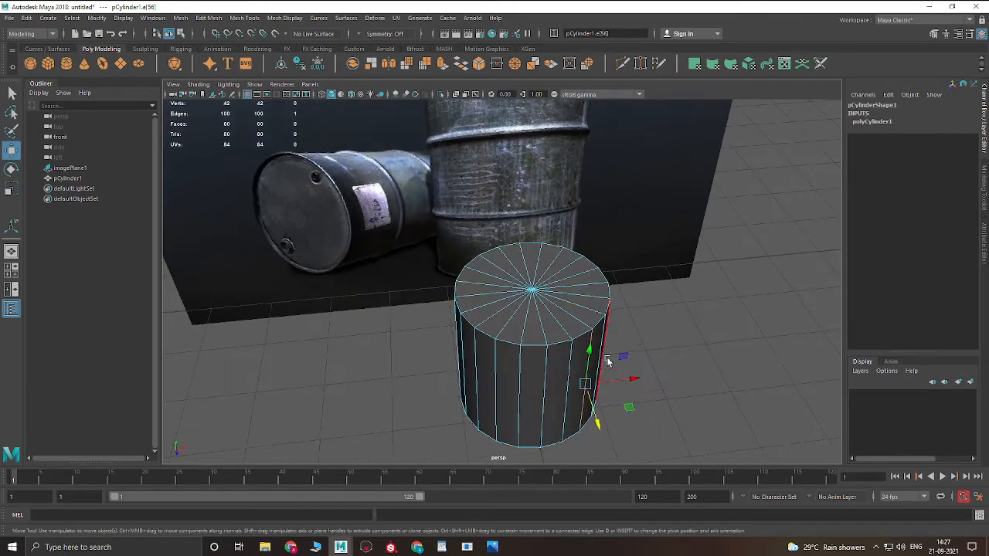
{"action": "right_click_drag", "start_coordinate": [605, 356], "coordinate": [654, 283]}
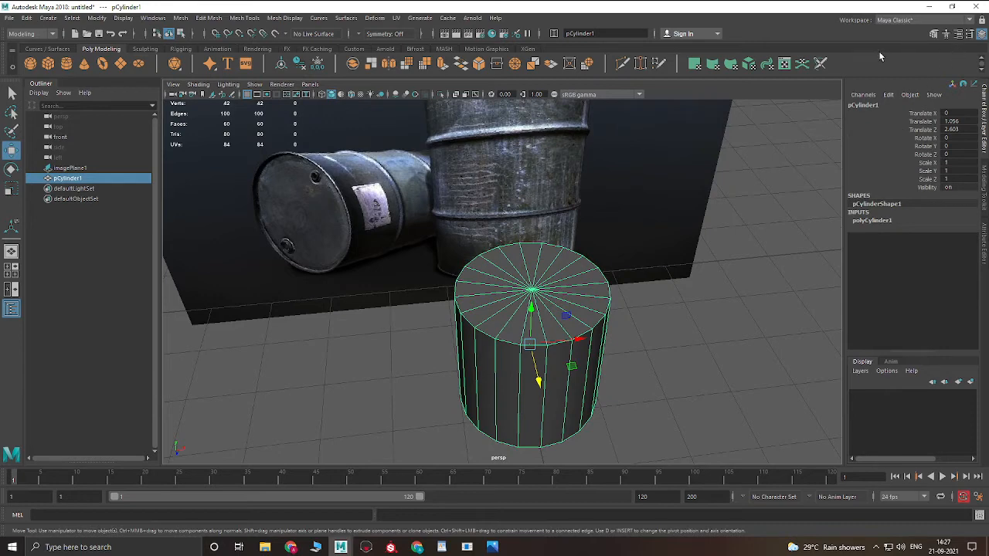
{"action": "left_click", "coordinate": [872, 221]}
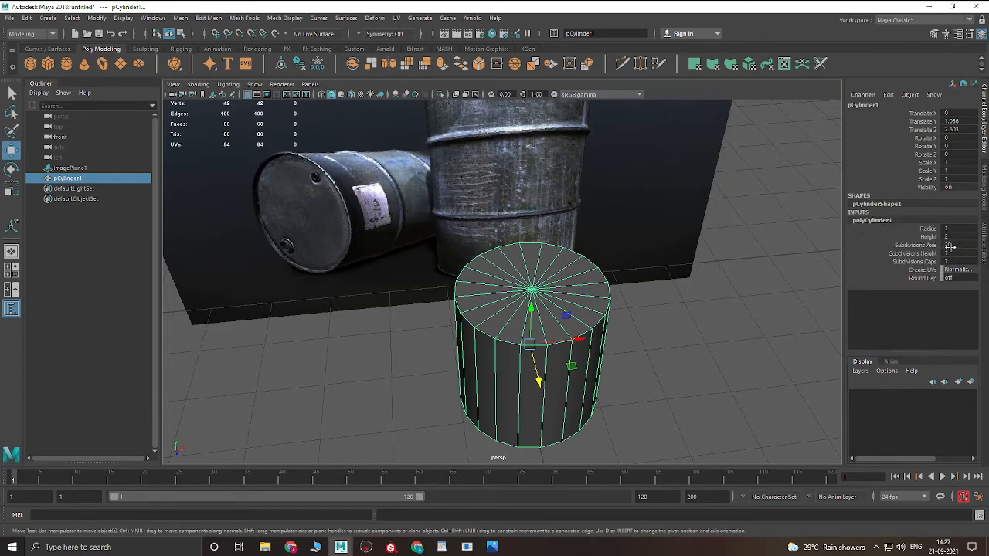
- Examine how the cylinder's side is divided, using edge and face component modes
{"action": "left_click_drag", "start_coordinate": [532, 361], "coordinate": [533, 331], "text": "alt"}
{"action": "key", "text": "F10"}
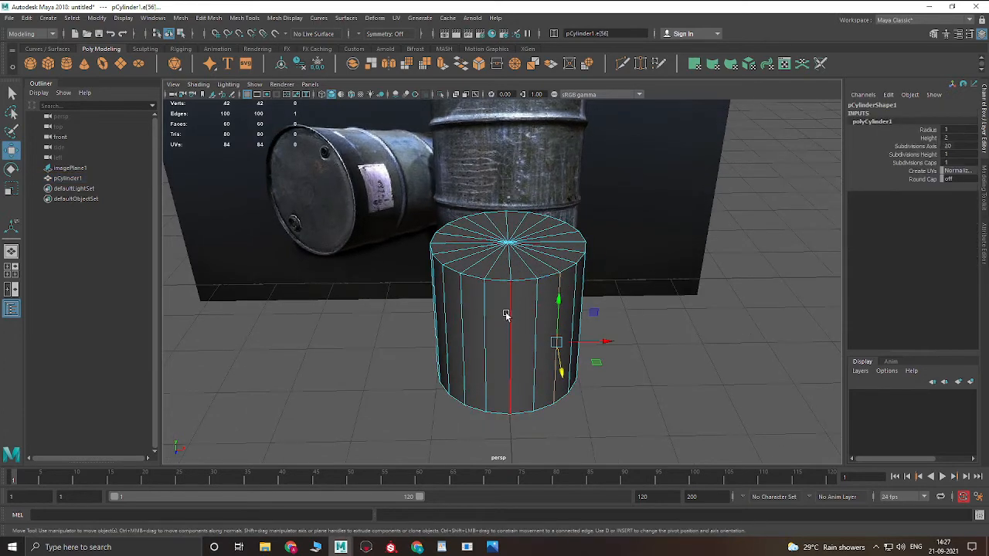
{"action": "left_click", "coordinate": [483, 315]}
{"action": "left_click", "coordinate": [483, 315], "text": "shift"}
{"action": "left_click", "coordinate": [459, 311], "text": "shift"}
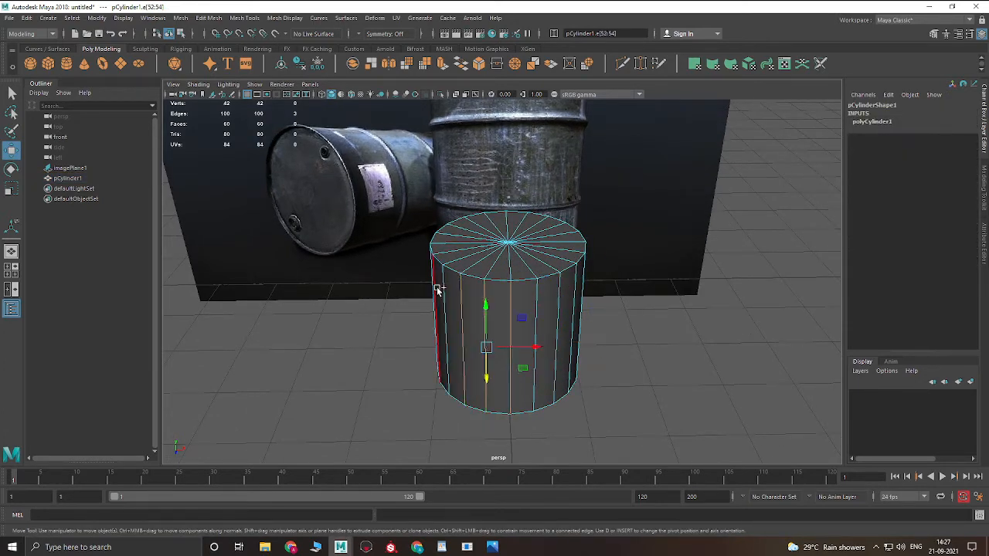
{"action": "left_click", "coordinate": [438, 292], "text": "shift"}
{"action": "left_click", "coordinate": [507, 306]}
{"action": "key", "text": "F11"}
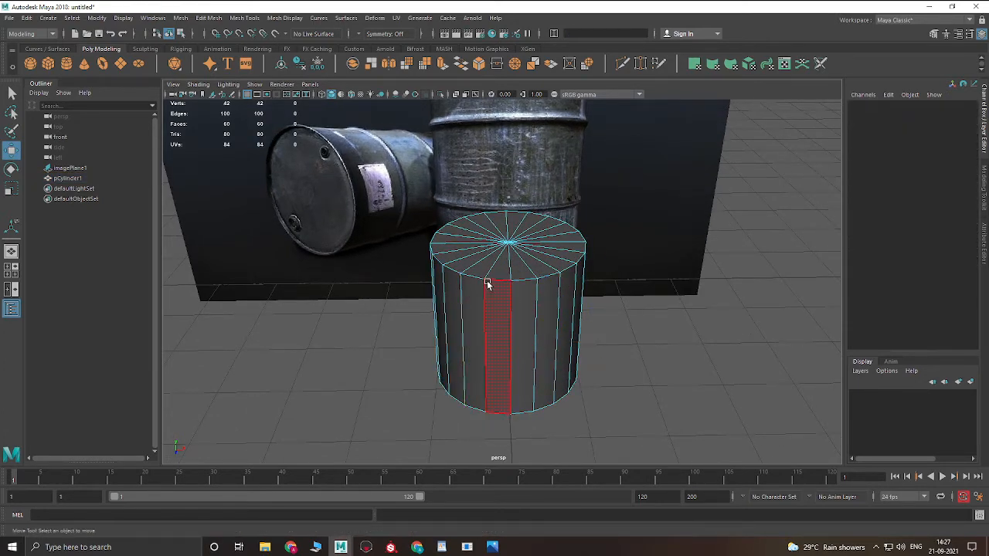
{"action": "key", "text": "F10"}
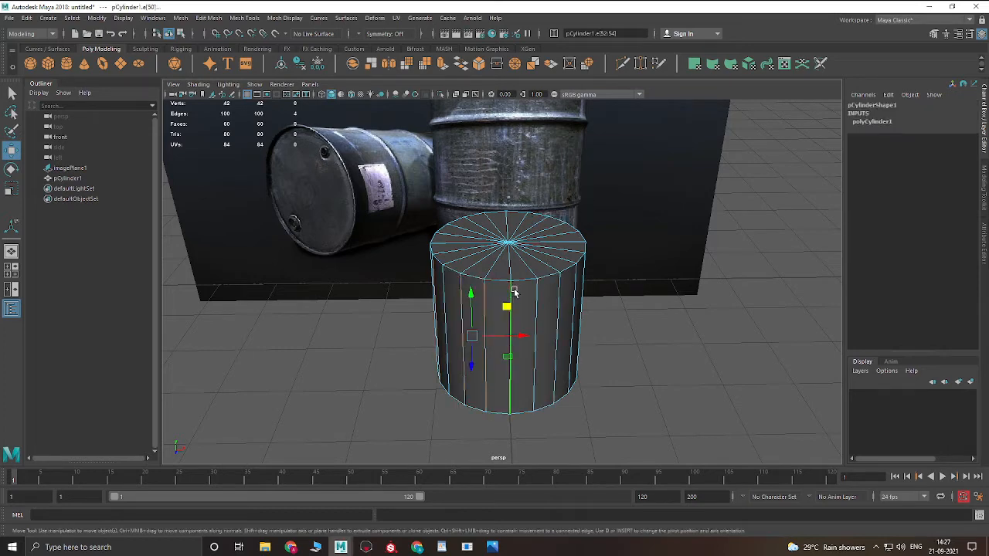
{"action": "left_click_drag", "start_coordinate": [515, 292], "coordinate": [594, 323], "text": "alt"}
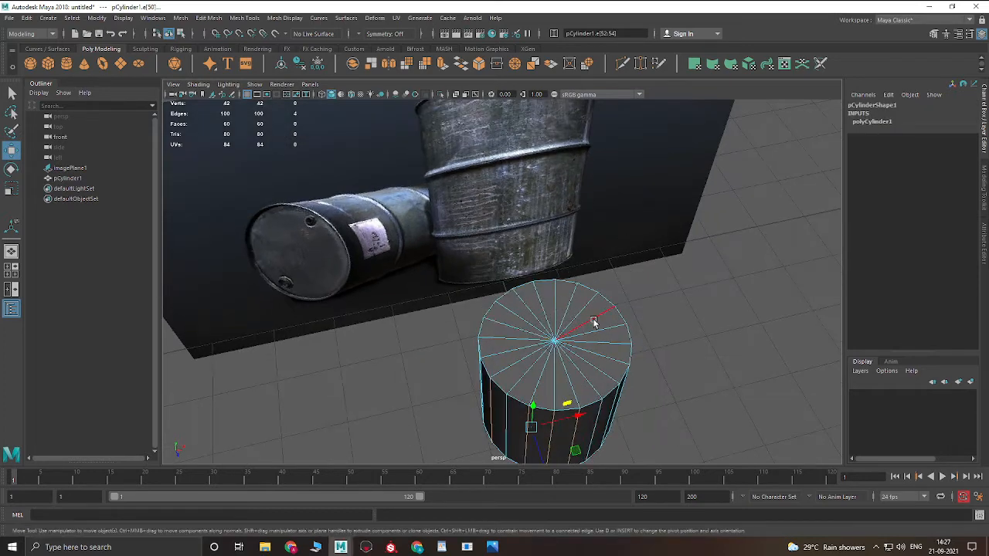
- Return the cylinder to object mode and set its Subdivisions Axis to 8
{"action": "right_click_drag", "start_coordinate": [593, 323], "coordinate": [736, 257]}
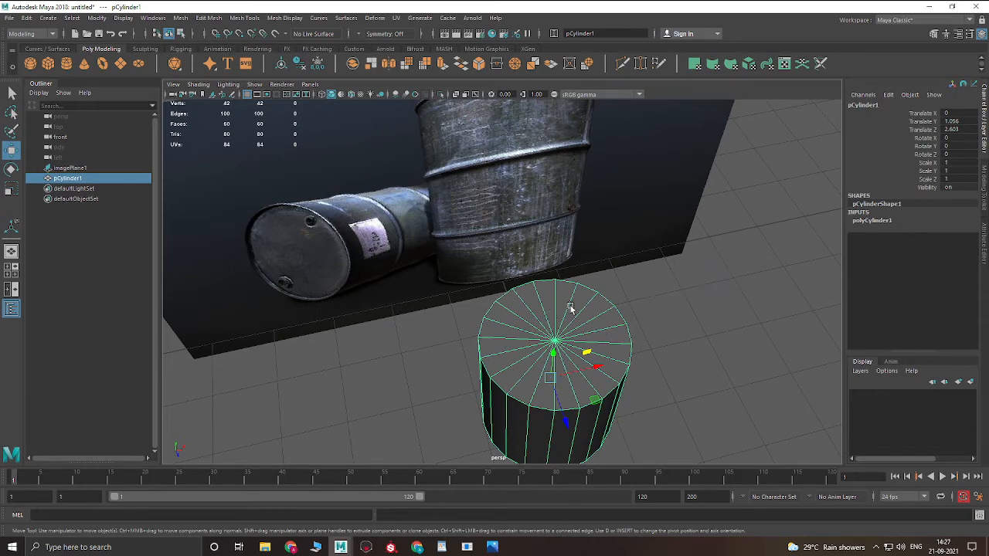
{"action": "left_click_drag", "start_coordinate": [600, 360], "coordinate": [579, 262], "text": "alt"}
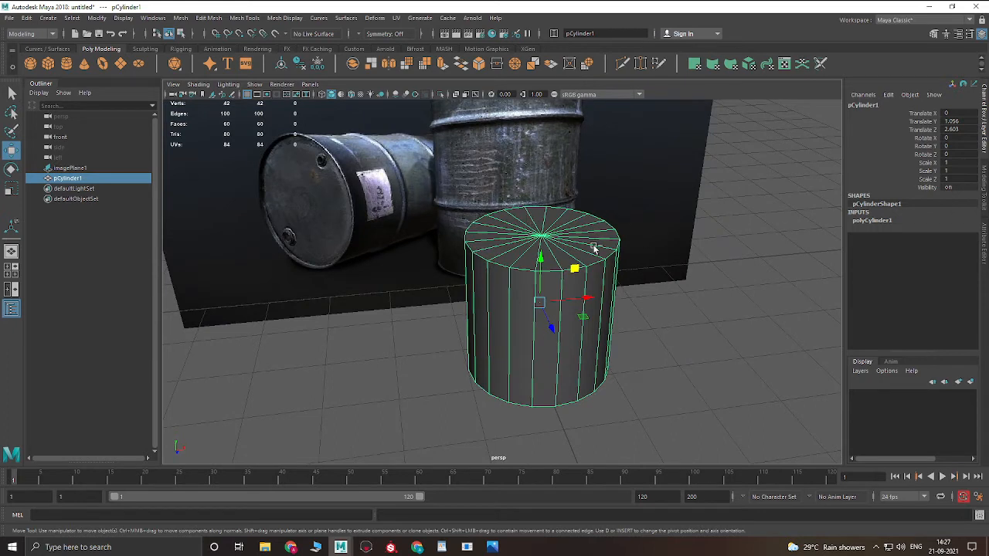
{"action": "left_click", "coordinate": [871, 222]}
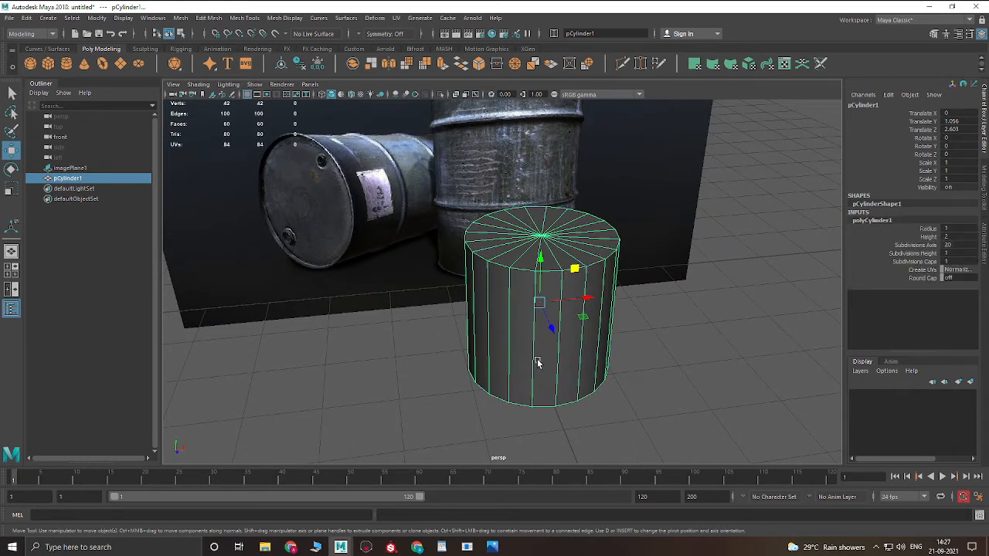
{"action": "key", "text": "ctrl+a"}
{"action": "key", "text": "ctrl+a"}
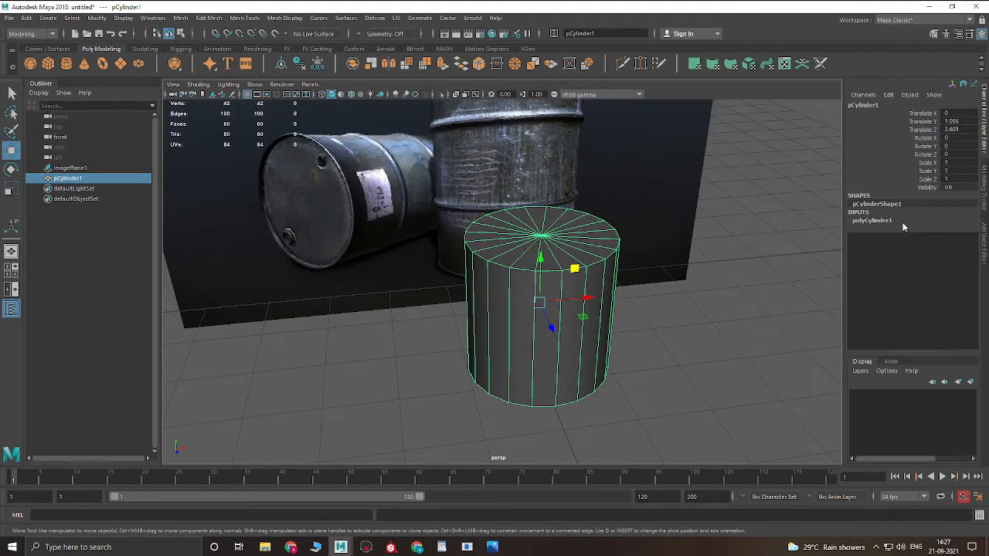
{"action": "left_click", "coordinate": [871, 221]}
{"action": "double_click", "coordinate": [956, 245]}
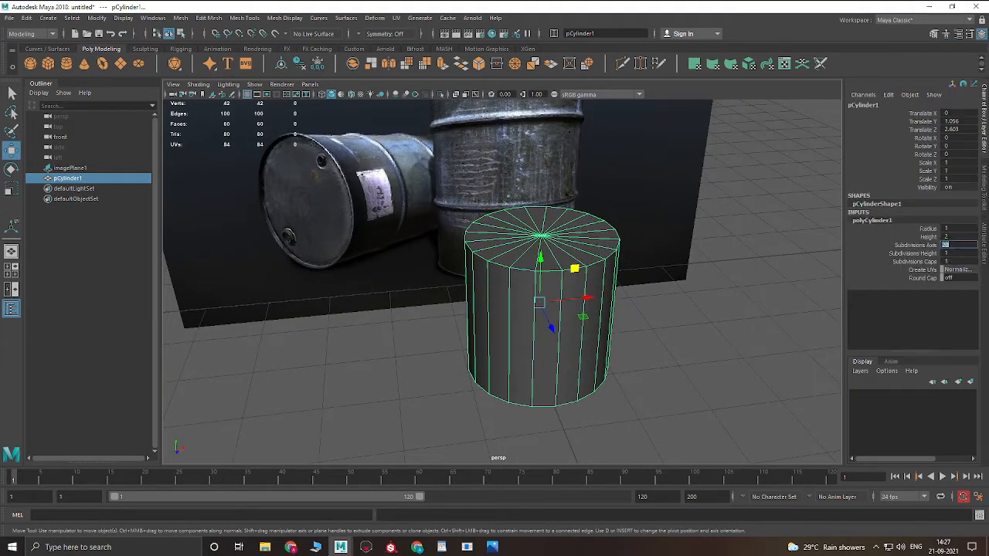
{"action": "type", "text": "8"}
{"action": "key", "text": "Return"}
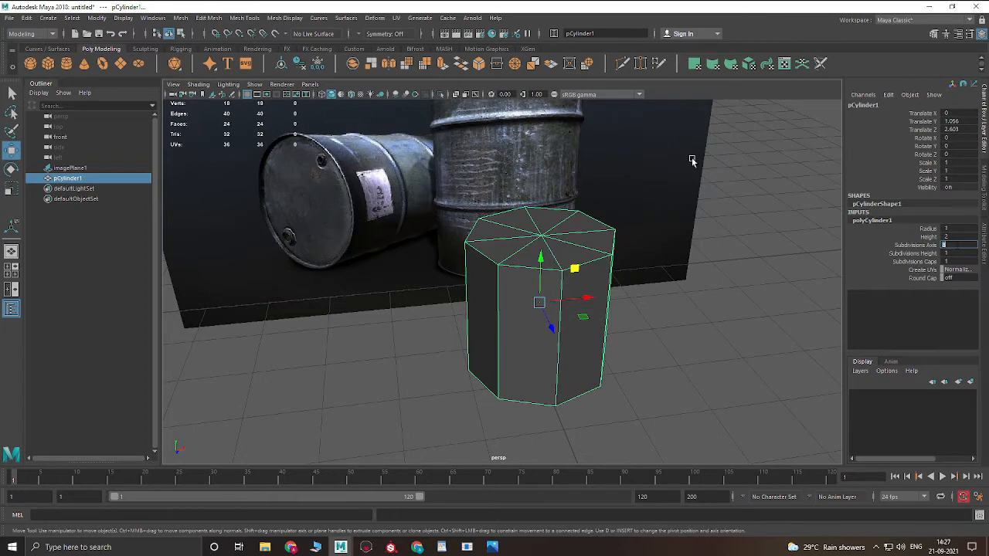
- Examine the vertical and top rim edges of the reduced cylinder from several angles
{"action": "right_click_drag", "start_coordinate": [566, 363], "coordinate": [555, 284]}
{"action": "left_click", "coordinate": [566, 295]}
{"action": "left_click", "coordinate": [499, 288]}
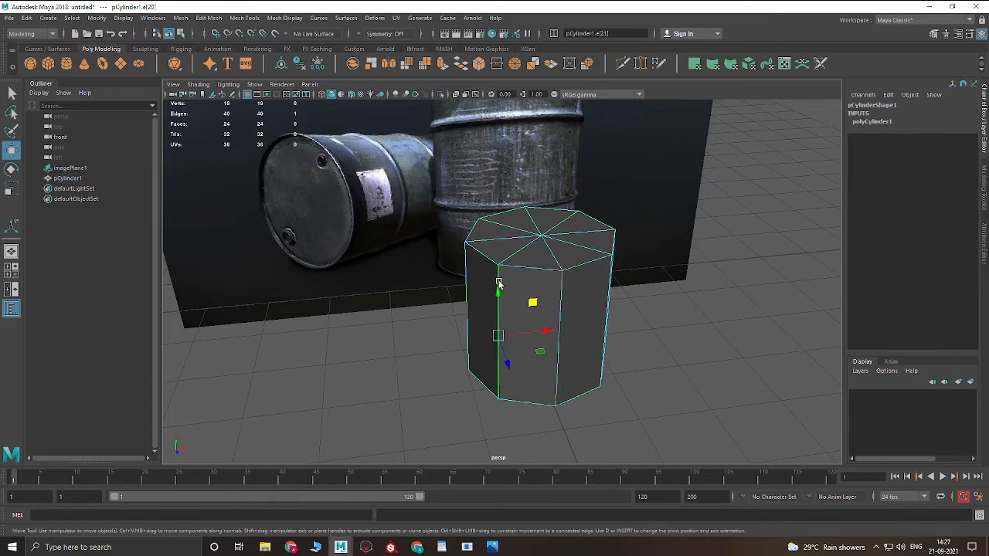
{"action": "left_click", "coordinate": [487, 264]}
{"action": "left_click_drag", "start_coordinate": [488, 267], "coordinate": [638, 280], "text": "alt"}
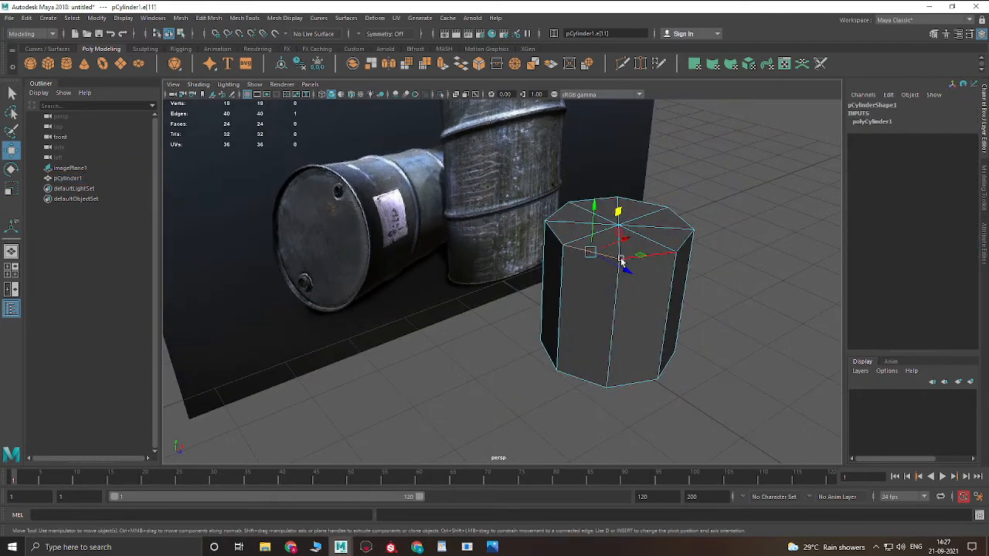
{"action": "left_click", "coordinate": [611, 325]}
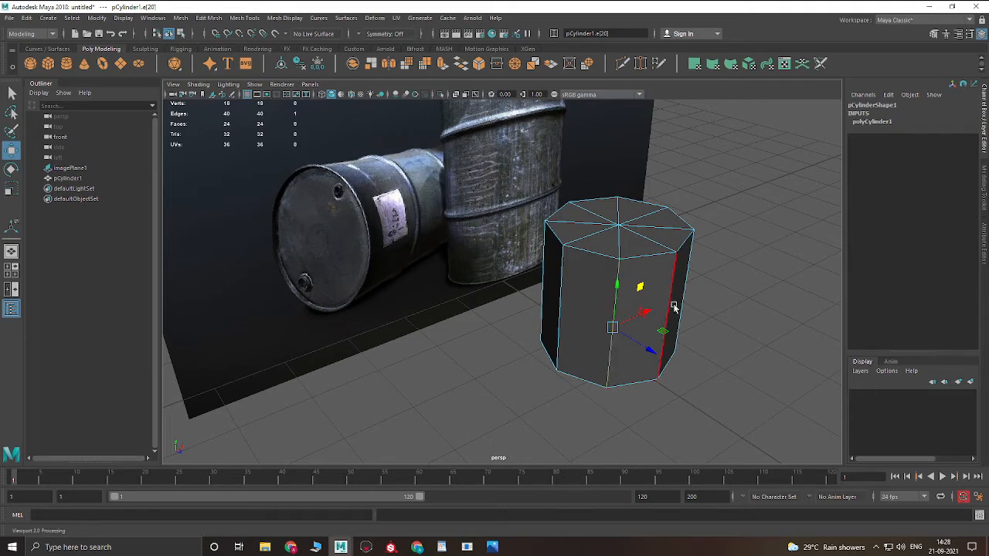
{"action": "left_click_drag", "start_coordinate": [584, 263], "coordinate": [564, 240], "text": "alt"}
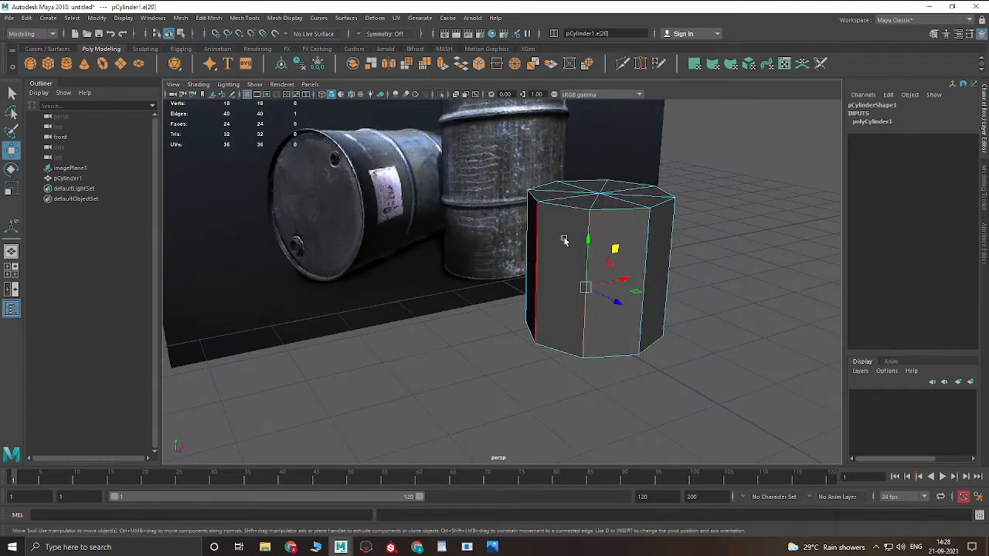
- In the front view, scale the cylinder uniformly to about 1.22 and move it to about 0.06 in X and 1.28 in Y over the barrel
{"action": "key", "text": "space"}
{"action": "left_click_drag", "start_coordinate": [621, 212], "coordinate": [624, 236]}
{"action": "right_click_drag", "start_coordinate": [572, 358], "coordinate": [683, 323], "text": "alt"}
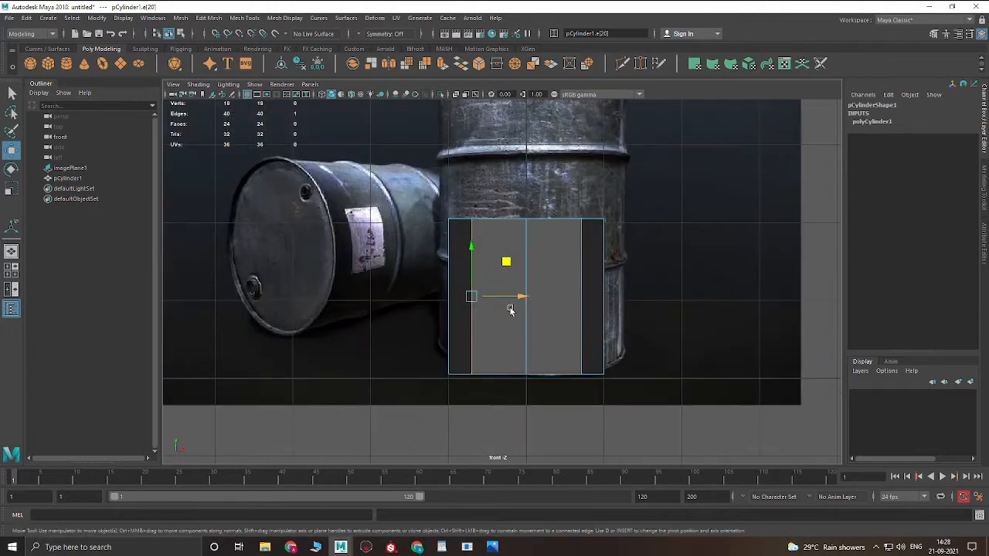
{"action": "key", "text": "F8"}
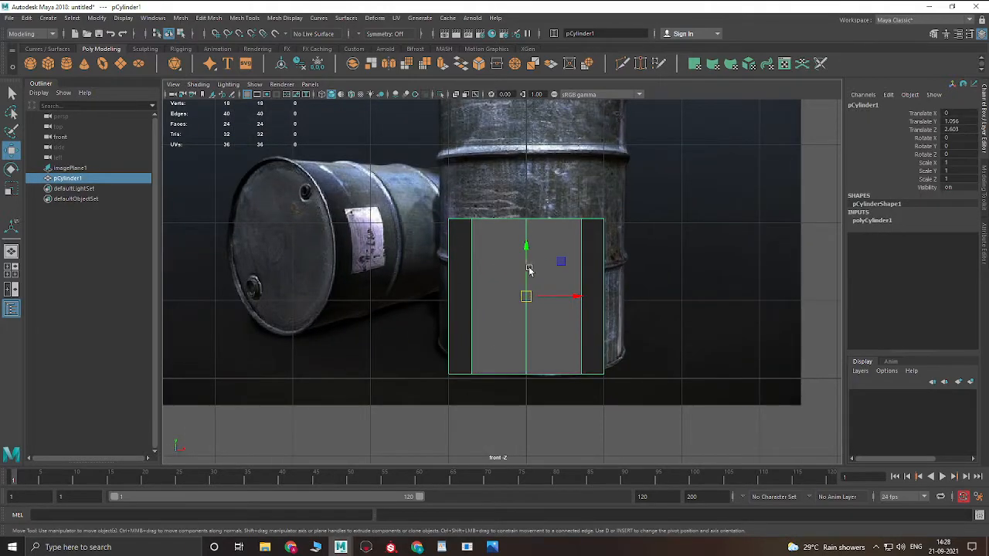
{"action": "left_click_drag", "start_coordinate": [529, 269], "coordinate": [563, 313]}
{"action": "key", "text": "r"}
{"action": "scroll", "coordinate": [505, 256], "scroll_direction": "down", "scroll_amount": 3}
{"action": "key", "text": "w"}
{"action": "key", "text": "r"}
{"action": "left_click_drag", "start_coordinate": [517, 280], "coordinate": [515, 302]}
{"action": "key", "text": "w"}
{"action": "left_click_drag", "start_coordinate": [567, 283], "coordinate": [571, 282]}
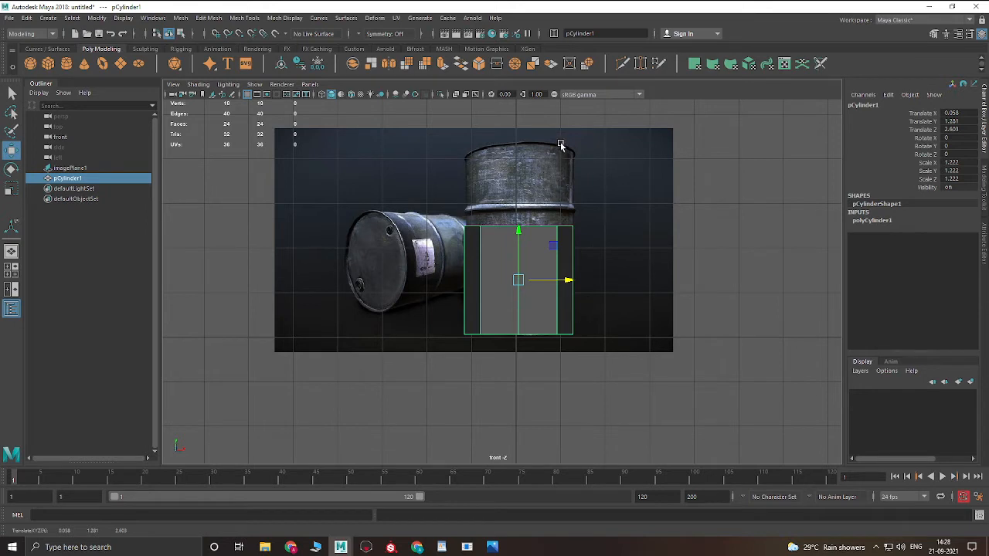
- Activate the Scale tool and enable X-Ray display in the front view
{"action": "key", "text": "r"}
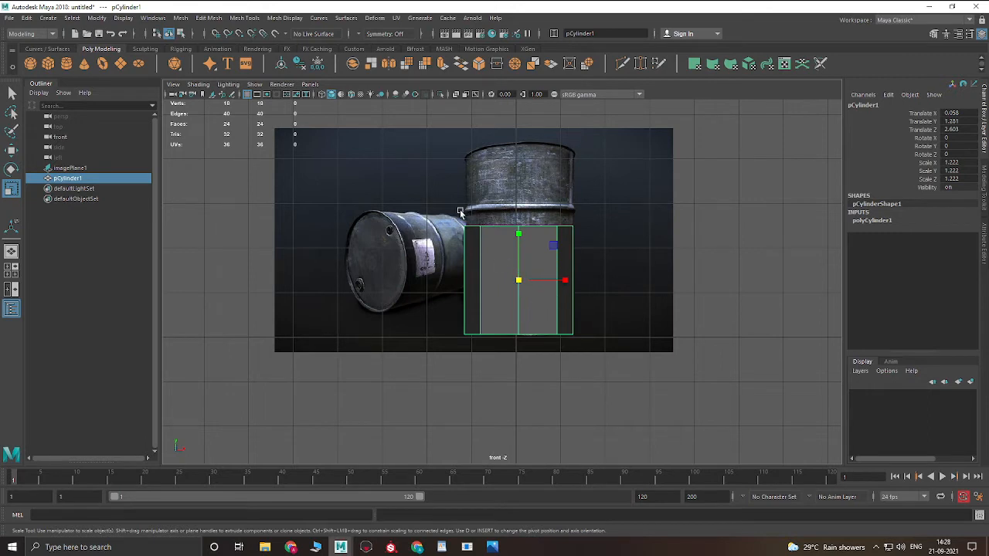
{"action": "left_click", "coordinate": [456, 94]}
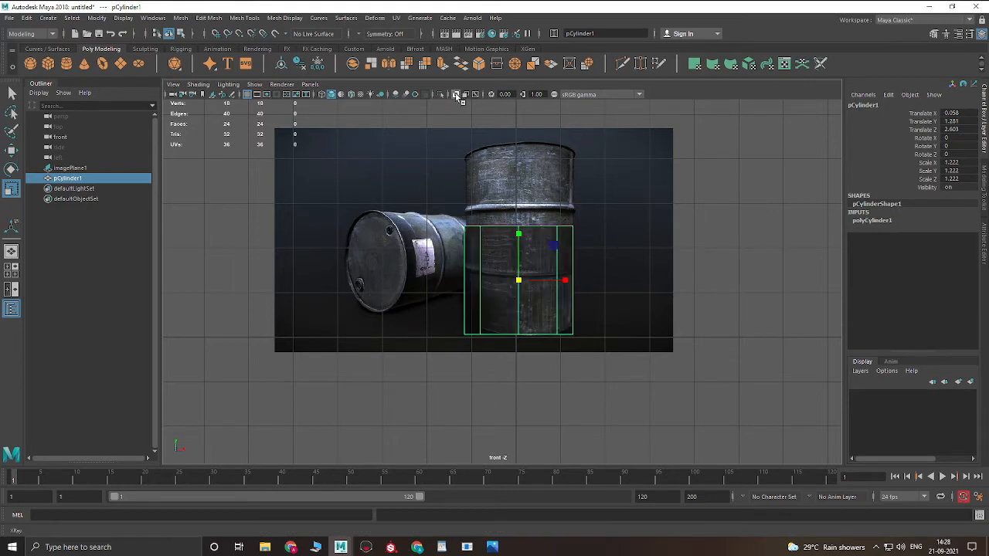
- Compare the cylinder with the reference barrel by toggling X-Ray display, and leave X-Ray off
{"action": "left_click", "coordinate": [521, 141]}
{"action": "left_click", "coordinate": [546, 267]}
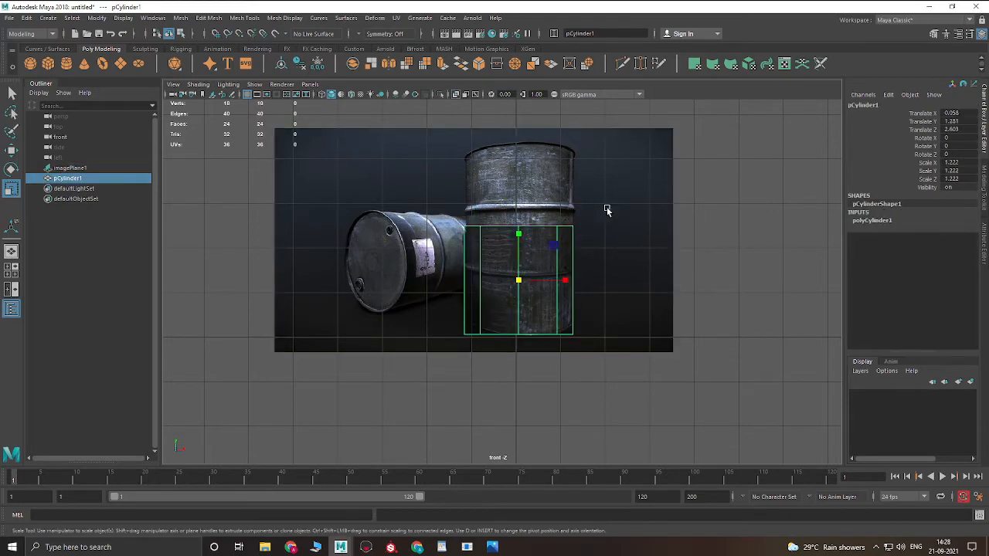
{"action": "left_click", "coordinate": [782, 219]}
{"action": "left_click", "coordinate": [541, 242]}
{"action": "scroll", "coordinate": [487, 243], "scroll_direction": "up", "scroll_amount": 2}
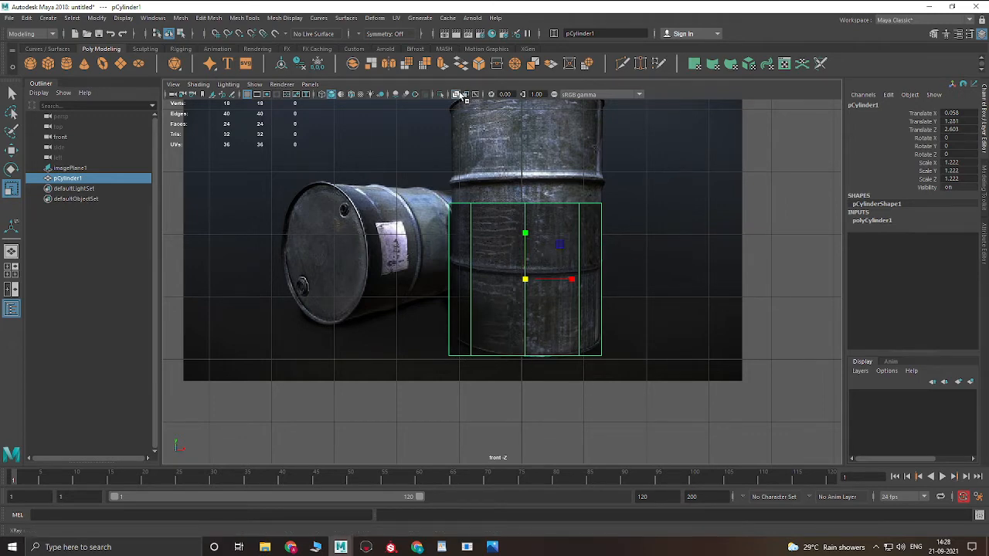
{"action": "left_click", "coordinate": [456, 95]}
{"action": "left_click", "coordinate": [456, 95]}
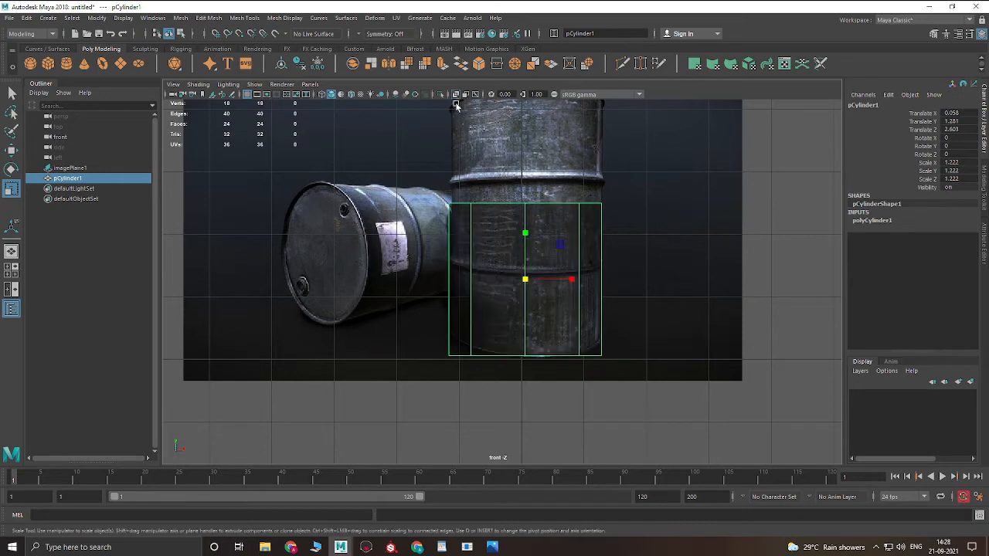
{"action": "left_click", "coordinate": [456, 94]}
- Raise the cylinder's top vertices to about 4.4 in Y at the barrel's upper rim, and turn X-Ray back on in object mode
{"action": "scroll", "coordinate": [548, 250], "scroll_direction": "down", "scroll_amount": 3}
{"action": "scroll", "coordinate": [552, 247], "scroll_direction": "up", "scroll_amount": 2}
{"action": "middle_click_drag", "start_coordinate": [557, 246], "coordinate": [564, 296], "text": "alt"}
{"action": "right_click_drag", "start_coordinate": [563, 296], "coordinate": [440, 235]}
{"action": "left_click_drag", "start_coordinate": [415, 218], "coordinate": [693, 293]}
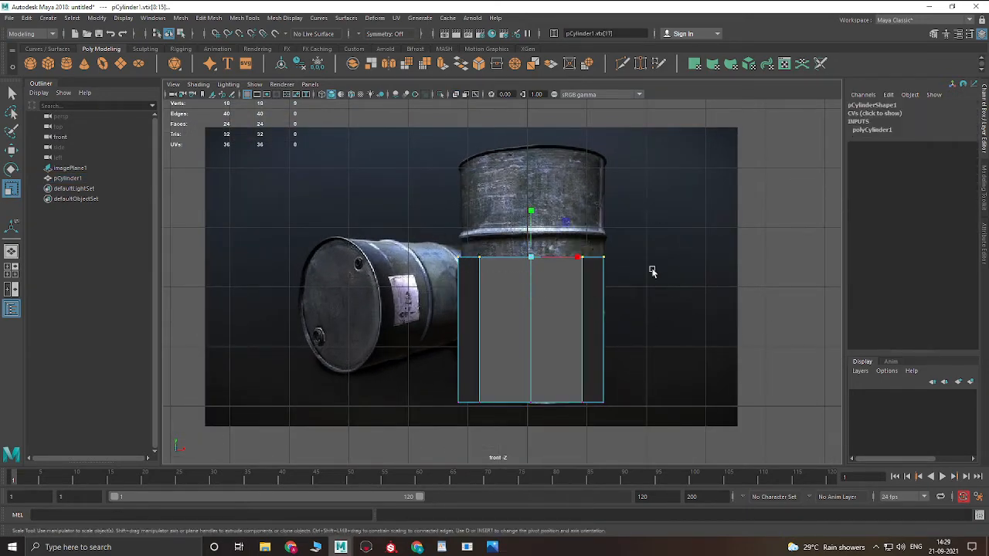
{"action": "key", "text": "w"}
{"action": "left_click_drag", "start_coordinate": [423, 224], "coordinate": [646, 303]}
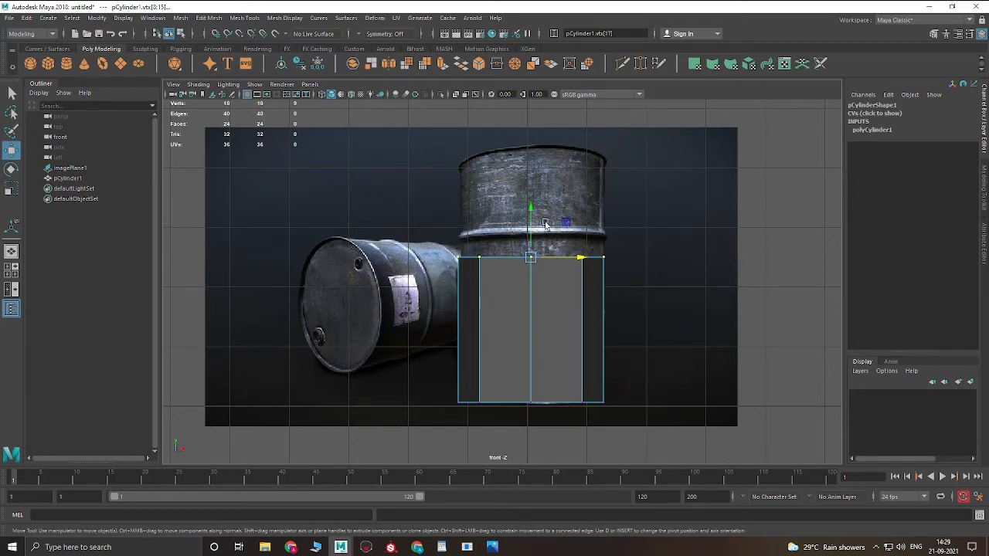
{"action": "left_click_drag", "start_coordinate": [530, 216], "coordinate": [520, 113]}
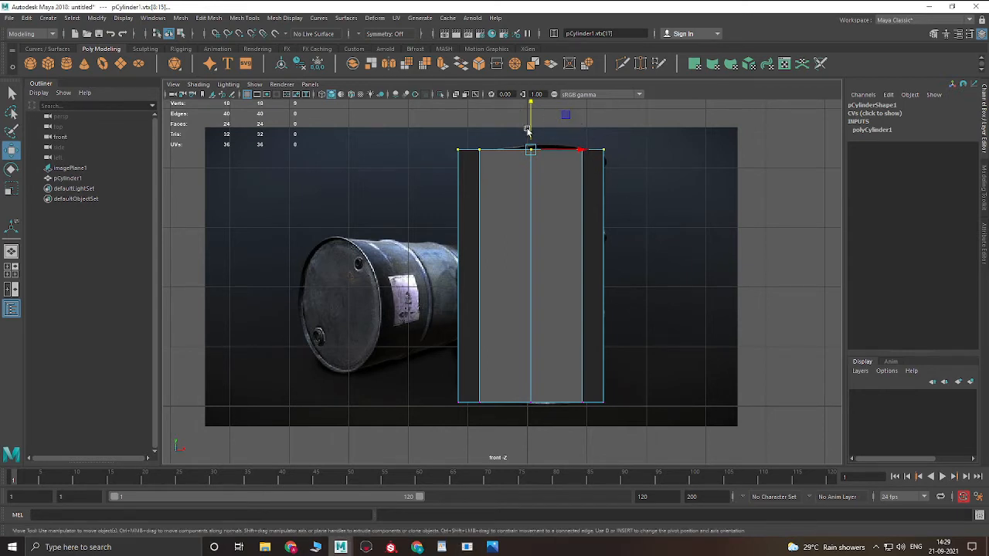
{"action": "left_click_drag", "start_coordinate": [528, 131], "coordinate": [528, 127]}
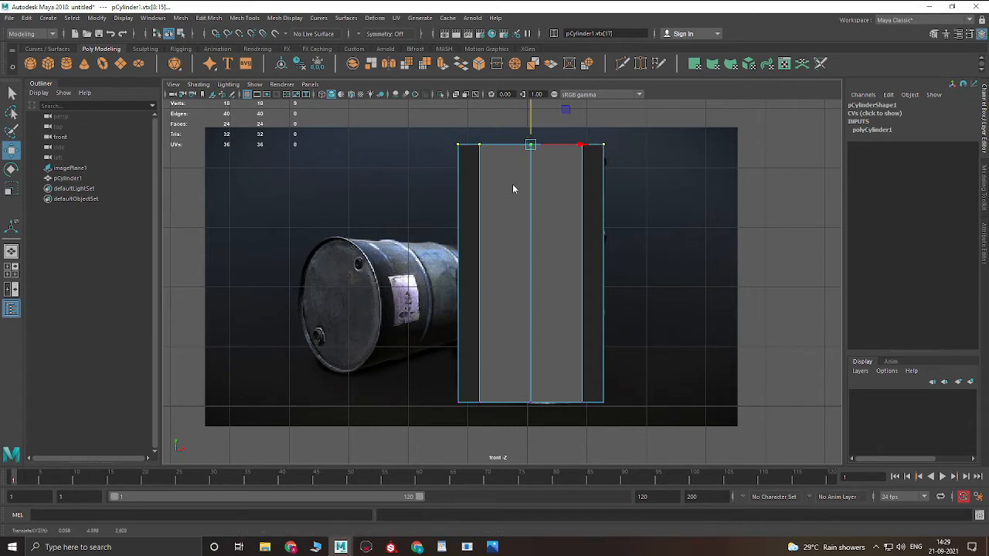
{"action": "right_click_drag", "start_coordinate": [514, 186], "coordinate": [543, 157]}
{"action": "left_click", "coordinate": [457, 95]}
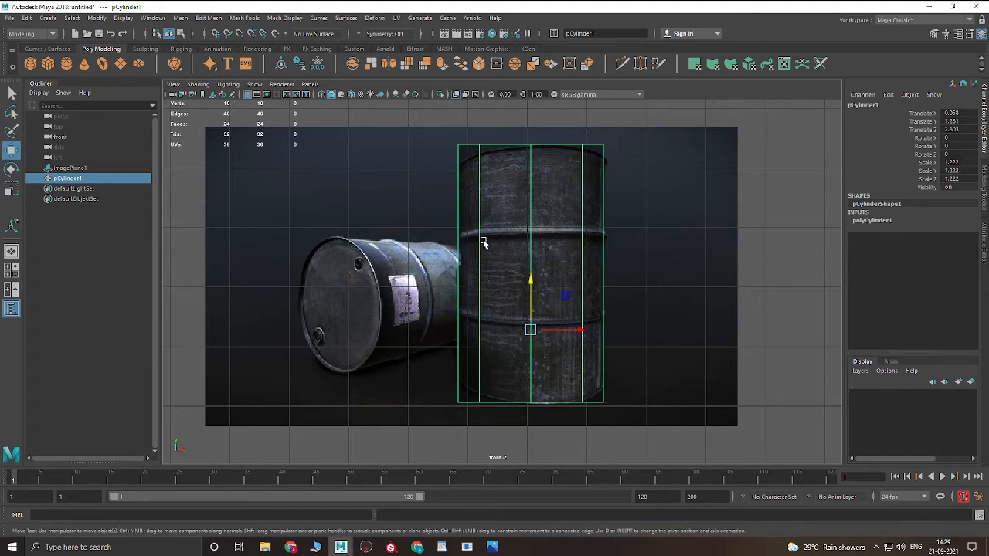
- Insert two edge loops with Multi-Cut, one above and one below the barrel's upper rib
{"action": "scroll", "coordinate": [568, 249], "scroll_direction": "up", "scroll_amount": 2}
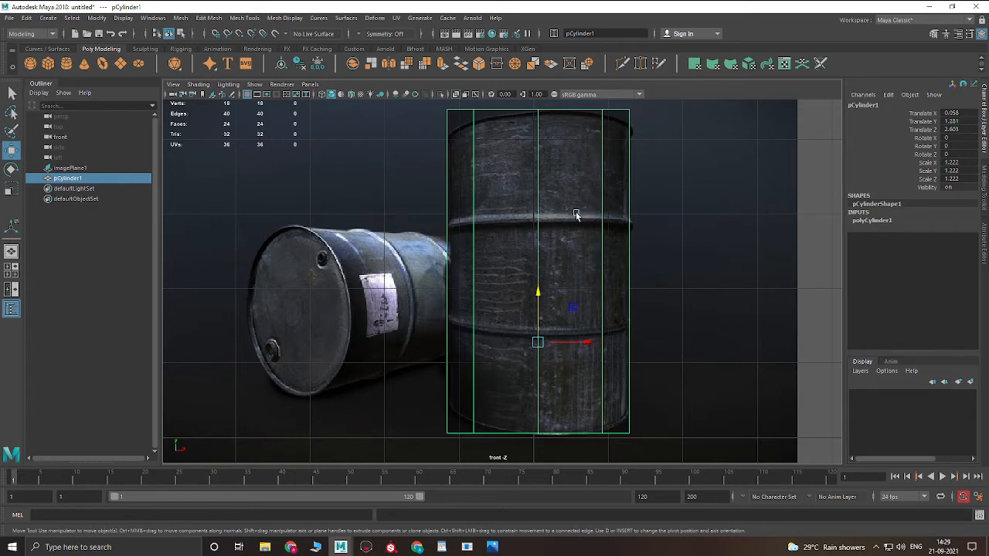
{"action": "right_click_drag", "start_coordinate": [585, 222], "coordinate": [514, 221], "text": "shift"}
{"action": "left_click", "coordinate": [606, 224], "text": "ctrl"}
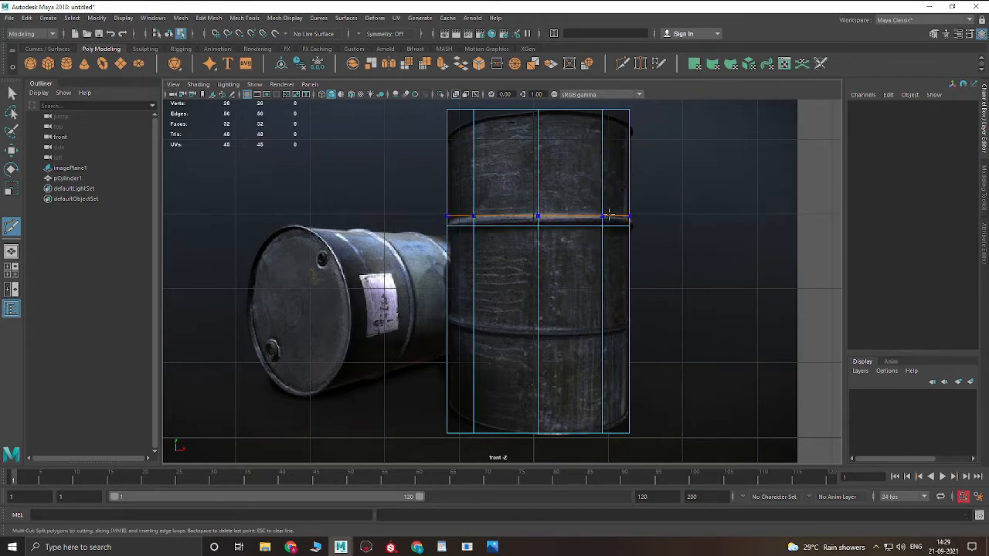
{"action": "left_click", "coordinate": [612, 217], "text": "ctrl"}
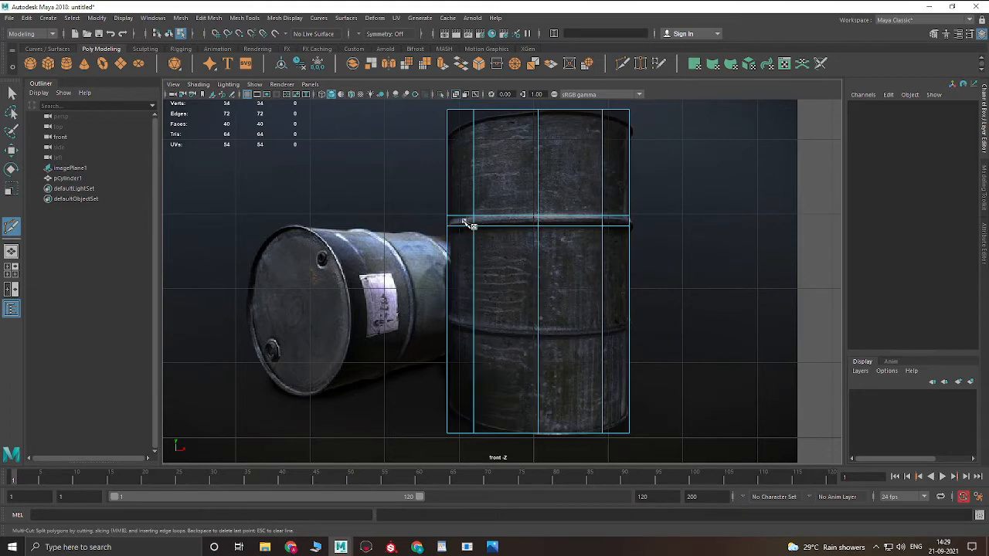
{"action": "key", "text": "s"}
{"action": "key", "text": "w"}
{"action": "left_click", "coordinate": [474, 238]}
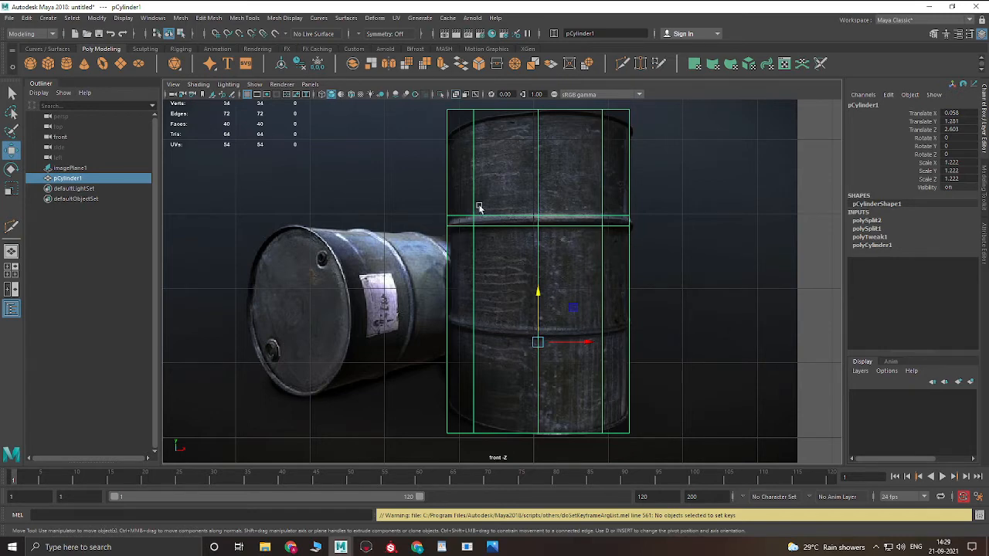
{"action": "key", "text": "F11"}
{"action": "left_click", "coordinate": [457, 221]}
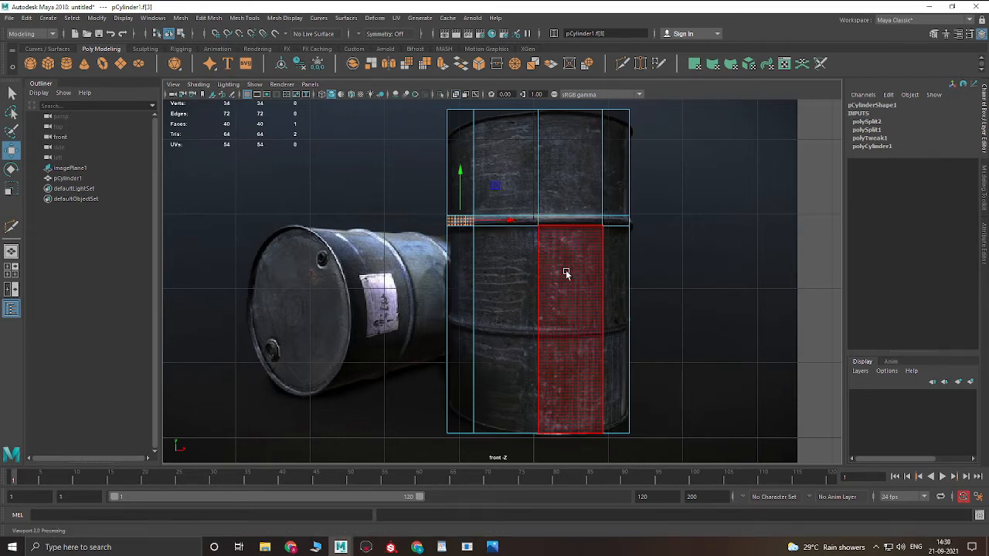
- Insert two edge loops with Multi-Cut along the upper and lower edges of the barrel's lower rib
{"action": "middle_click_drag", "start_coordinate": [581, 305], "coordinate": [580, 243], "text": "alt"}
{"action": "scroll", "coordinate": [583, 246], "scroll_direction": "up", "scroll_amount": 1}
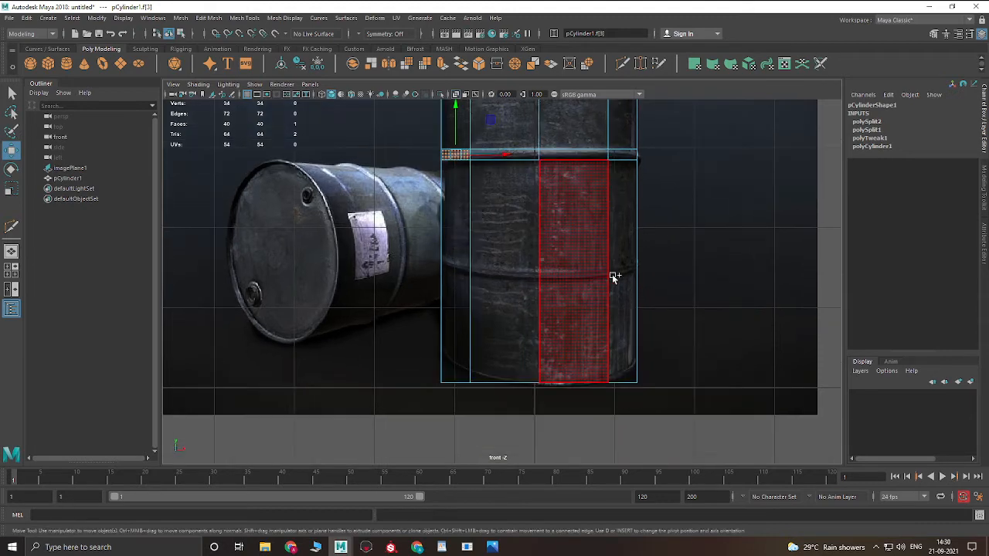
{"action": "right_click_drag", "start_coordinate": [615, 276], "coordinate": [479, 275], "text": "shift"}
{"action": "left_click", "coordinate": [543, 270], "text": "ctrl"}
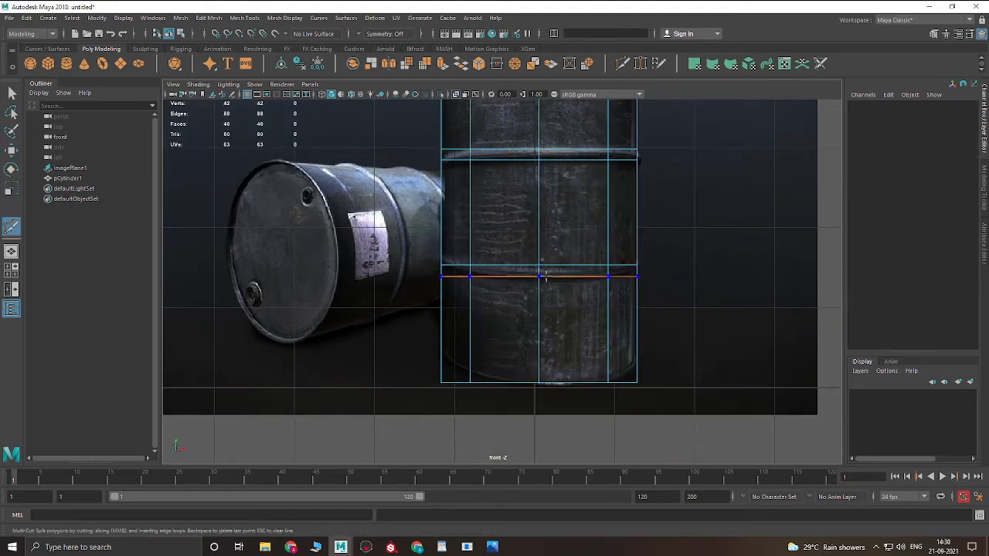
{"action": "left_click", "coordinate": [538, 269], "text": "ctrl"}
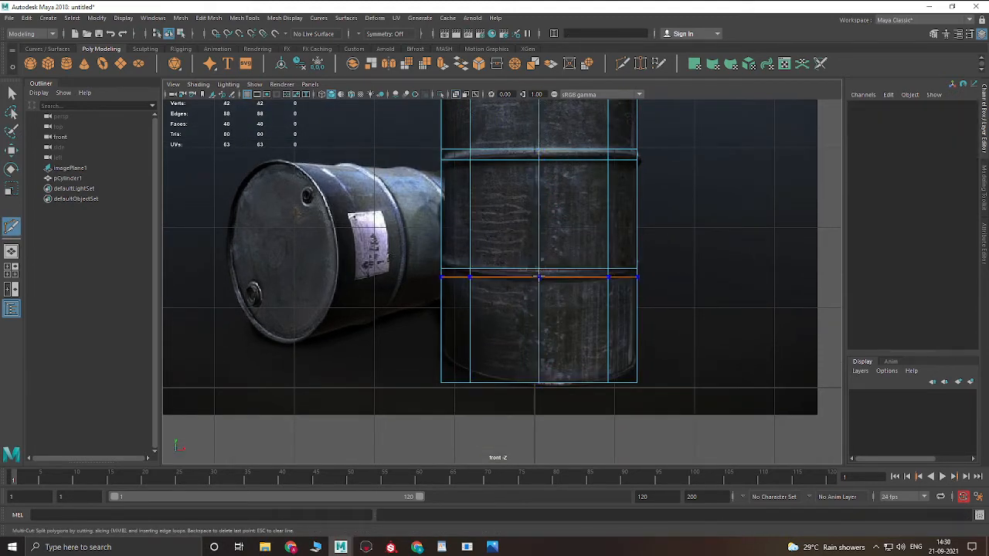
{"action": "left_click", "coordinate": [541, 277], "text": "ctrl"}
- Insert an edge loop just above the cylinder's bottom edge to form the bottom rim
{"action": "scroll", "coordinate": [498, 309], "scroll_direction": "down", "scroll_amount": 2}
{"action": "middle_click_drag", "start_coordinate": [496, 309], "coordinate": [475, 239], "text": "alt"}
{"action": "scroll", "coordinate": [552, 352], "scroll_direction": "up", "scroll_amount": 4}
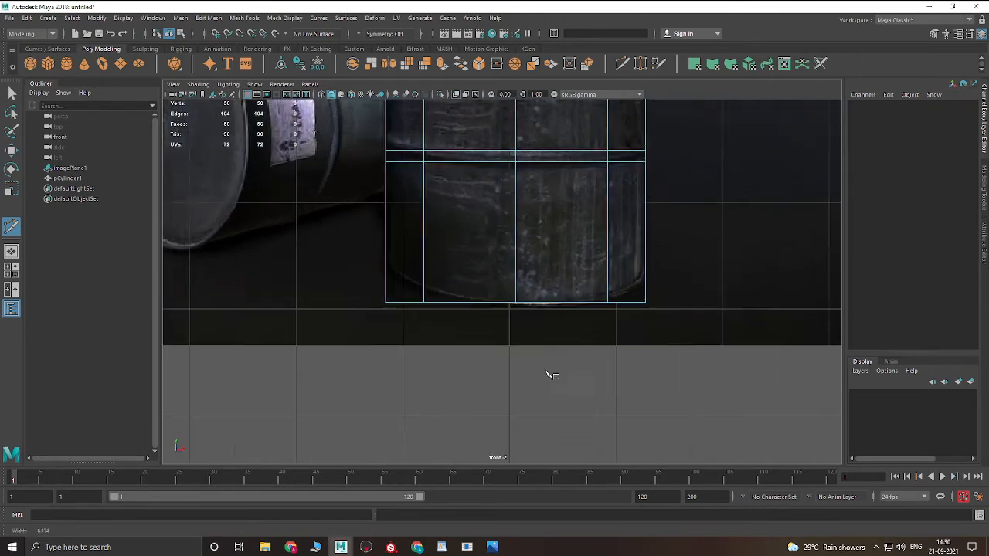
{"action": "double_click", "coordinate": [668, 302]}
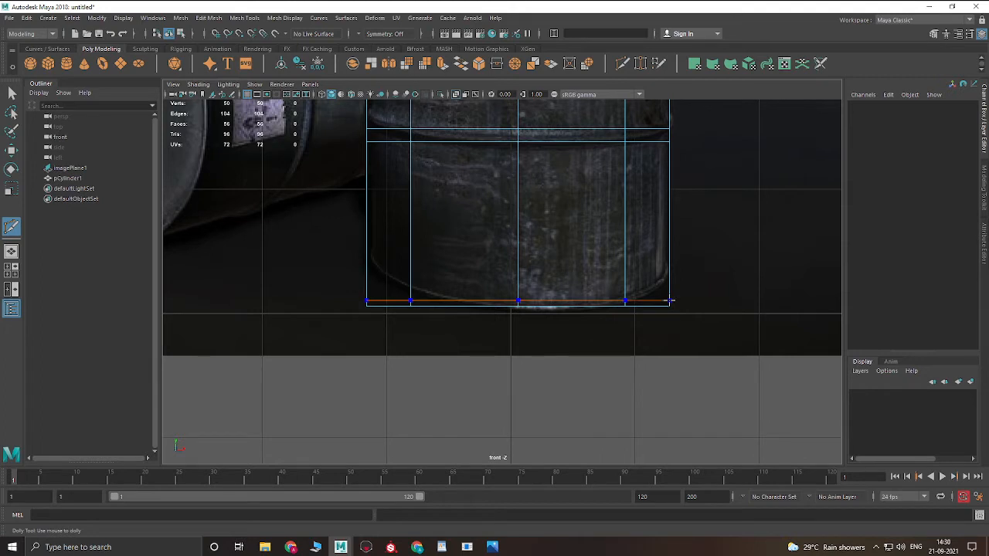
{"action": "left_click", "coordinate": [630, 302], "text": "ctrl"}
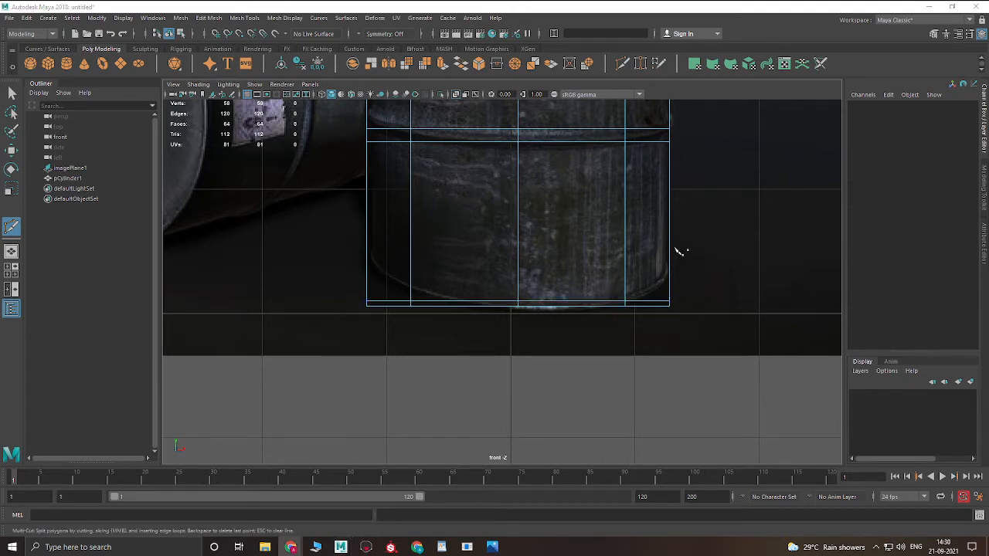
- Insert an edge loop just below the cylinder's top edge to form the top rim, and leave Multi-Cut
{"action": "scroll", "coordinate": [608, 217], "scroll_direction": "down", "scroll_amount": 3}
{"action": "middle_click_drag", "start_coordinate": [606, 176], "coordinate": [630, 478], "text": "alt"}
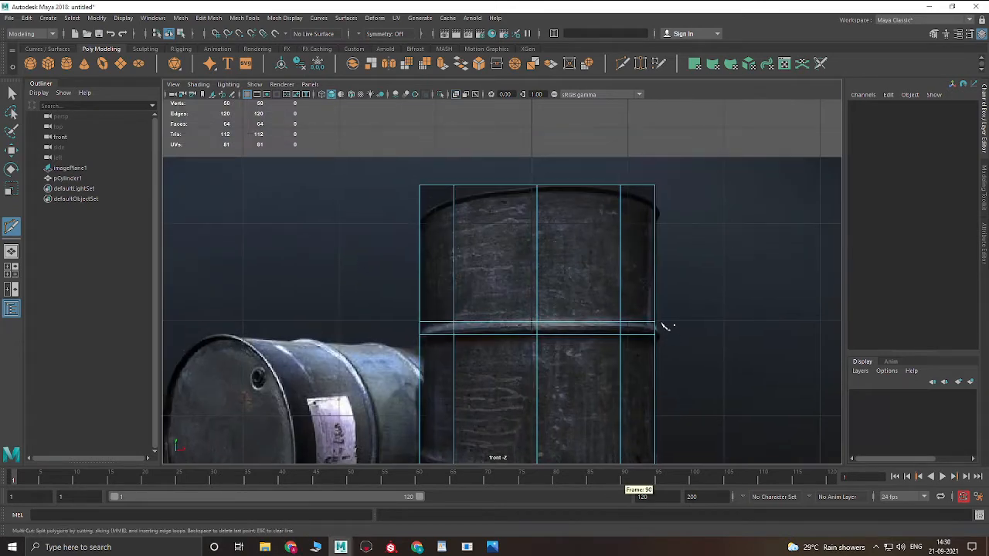
{"action": "left_click", "coordinate": [653, 188], "text": "ctrl"}
{"action": "key", "text": "w"}
{"action": "scroll", "coordinate": [602, 359], "scroll_direction": "down", "scroll_amount": 3}
{"action": "middle_click_drag", "start_coordinate": [600, 359], "coordinate": [613, 320], "text": "alt"}
{"action": "scroll", "coordinate": [546, 220], "scroll_direction": "up", "scroll_amount": 2}
{"action": "scroll", "coordinate": [534, 248], "scroll_direction": "down", "scroll_amount": 2}
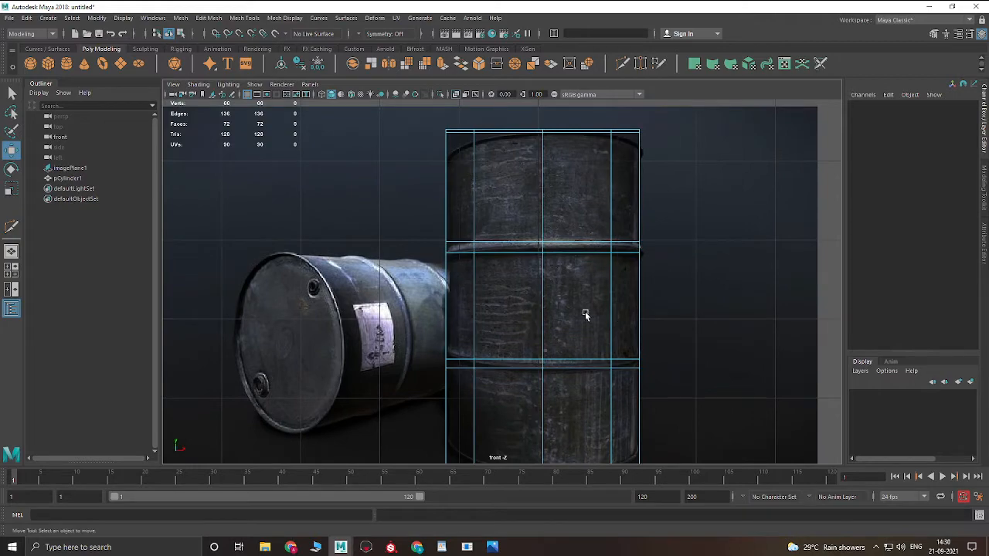
- In the perspective view, select the ring of narrow faces at the upper rib and extrude it slightly outward using Thickness
{"action": "left_click", "coordinate": [593, 248]}
{"action": "double_click", "coordinate": [593, 248], "text": "shift"}
{"action": "key", "text": "space"}
{"action": "left_click_drag", "start_coordinate": [603, 314], "coordinate": [607, 261]}
{"action": "right_click_drag", "start_coordinate": [607, 261], "coordinate": [776, 176]}
{"action": "middle_click_drag", "start_coordinate": [680, 174], "coordinate": [654, 317], "text": "alt"}
{"action": "left_click_drag", "start_coordinate": [654, 317], "coordinate": [550, 304], "text": "alt"}
{"action": "right_click_drag", "start_coordinate": [445, 245], "coordinate": [612, 166], "text": "alt"}
{"action": "left_click_drag", "start_coordinate": [611, 167], "coordinate": [676, 213], "text": "alt"}
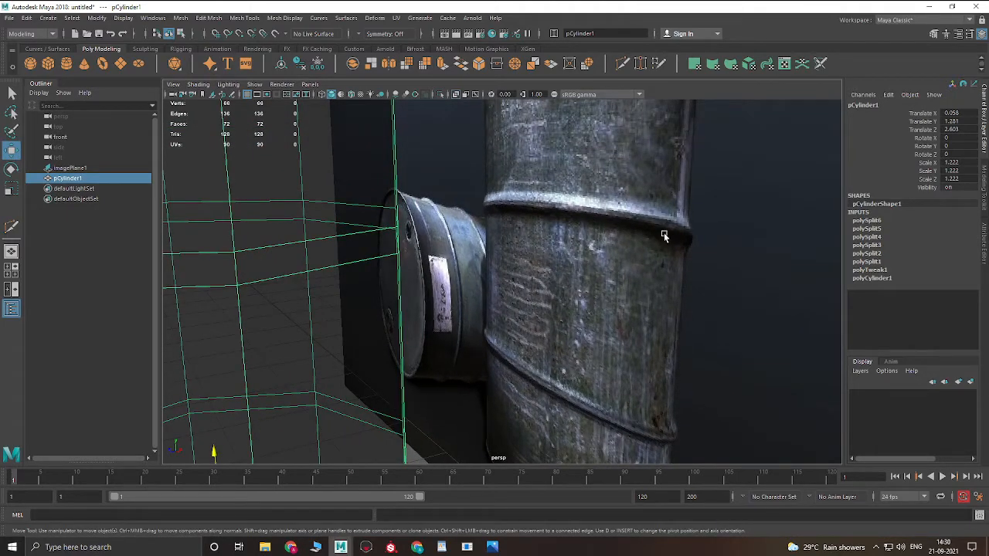
{"action": "scroll", "coordinate": [513, 268], "scroll_direction": "down", "scroll_amount": 5}
{"action": "middle_click_drag", "start_coordinate": [513, 268], "coordinate": [562, 306], "text": "alt"}
{"action": "right_click_drag", "start_coordinate": [519, 255], "coordinate": [515, 387]}
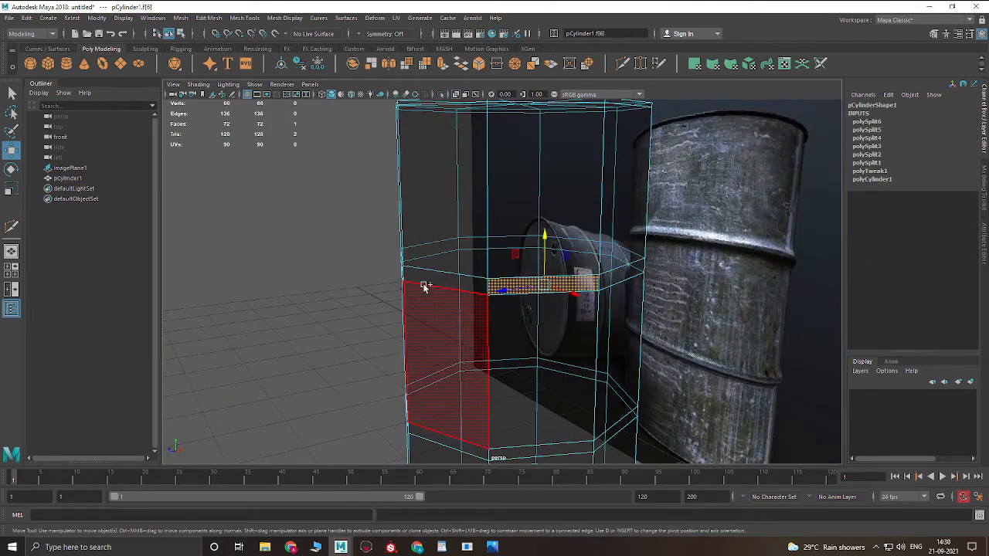
{"action": "scroll", "coordinate": [589, 300], "scroll_direction": "down", "scroll_amount": 2}
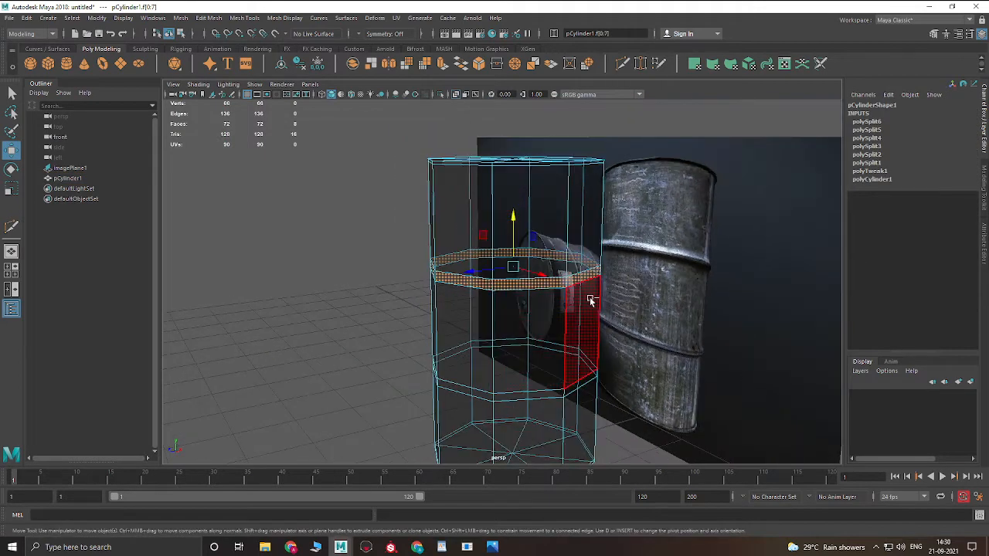
{"action": "key", "text": "ctrl+e"}
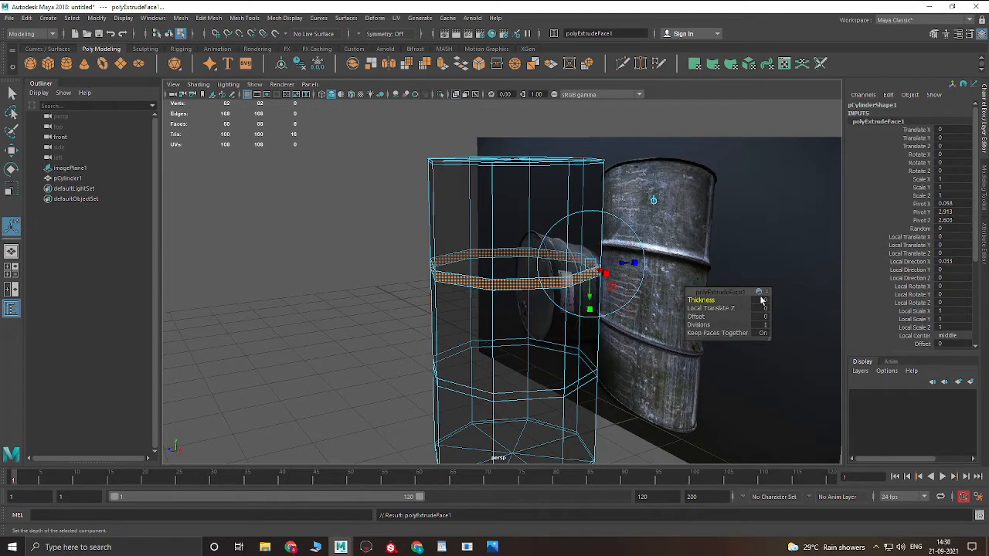
{"action": "left_click_drag", "start_coordinate": [762, 300], "coordinate": [769, 297]}
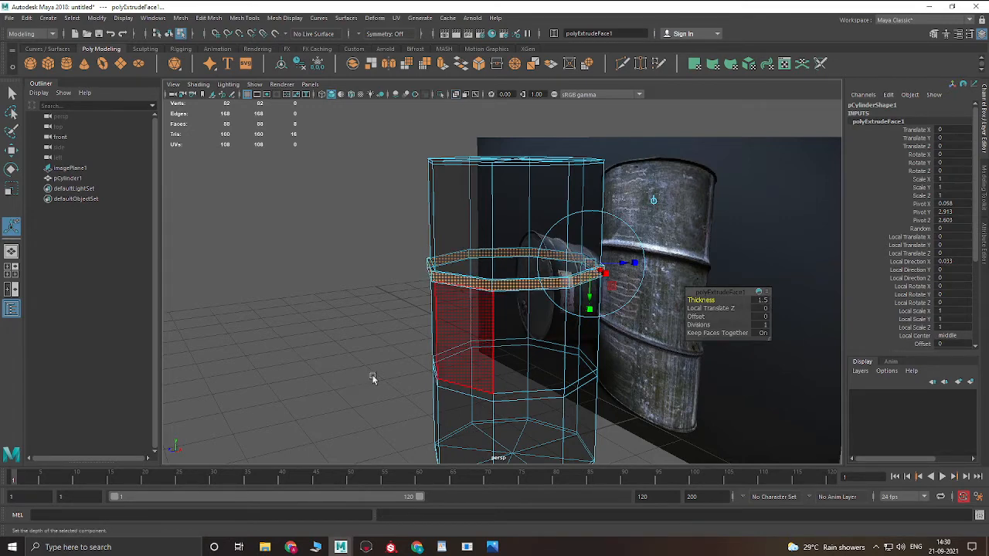
- Extrude the ring of narrow faces at the lower rib, scale it slightly outward, and return to object mode
{"action": "middle_click_drag", "start_coordinate": [433, 377], "coordinate": [441, 304], "text": "alt"}
{"action": "scroll", "coordinate": [440, 304], "scroll_direction": "up", "scroll_amount": 2}
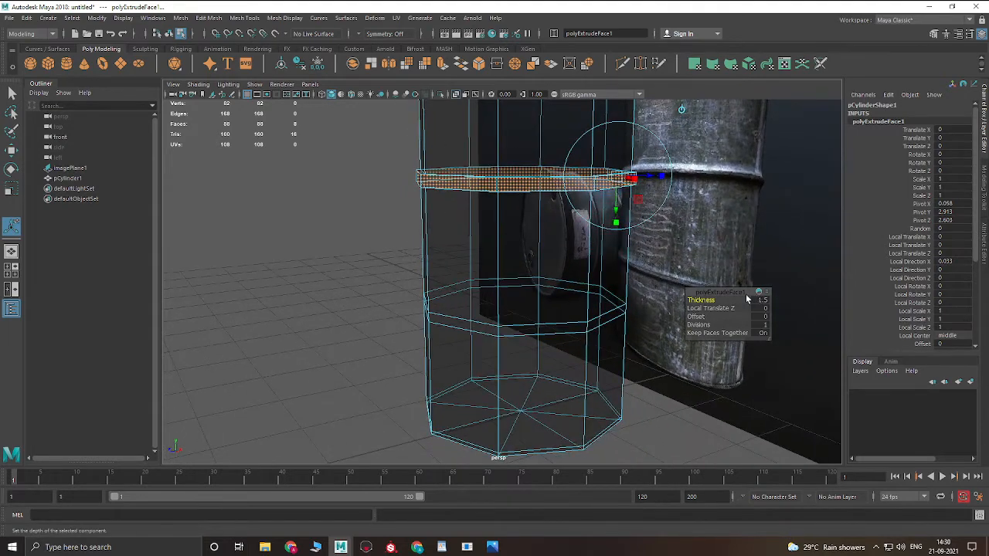
{"action": "left_click", "coordinate": [525, 331]}
{"action": "double_click", "coordinate": [472, 330], "text": "shift"}
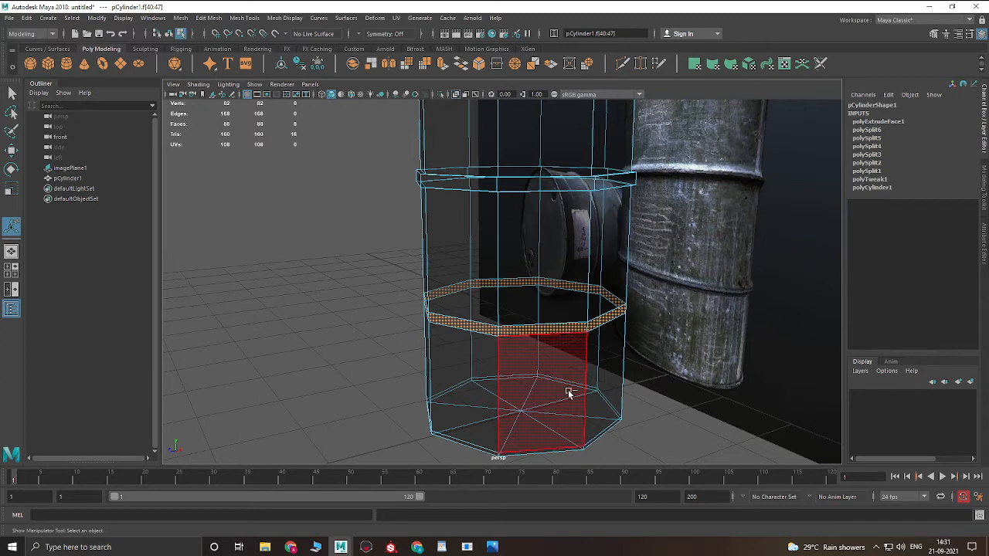
{"action": "left_click", "coordinate": [538, 334]}
{"action": "left_click", "coordinate": [480, 327]}
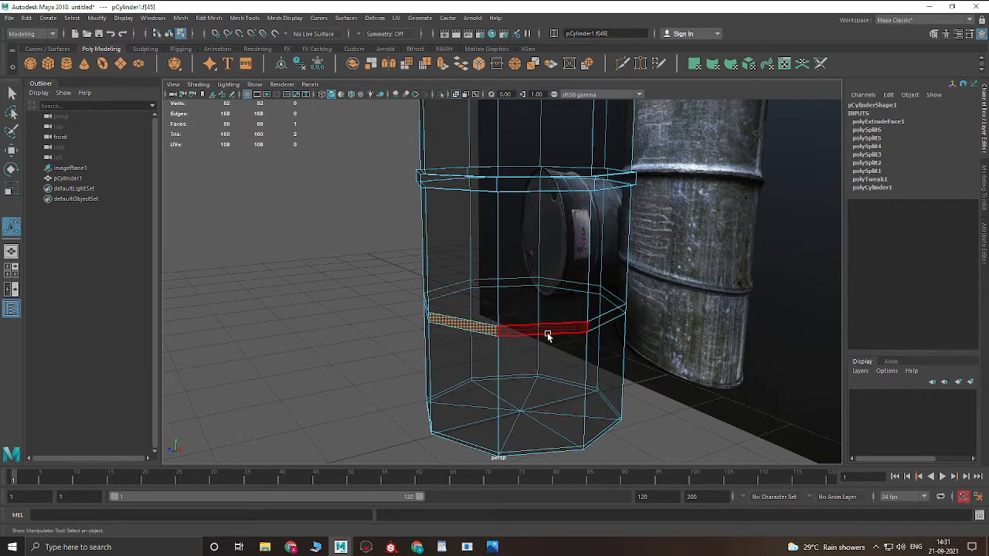
{"action": "left_click", "coordinate": [516, 330]}
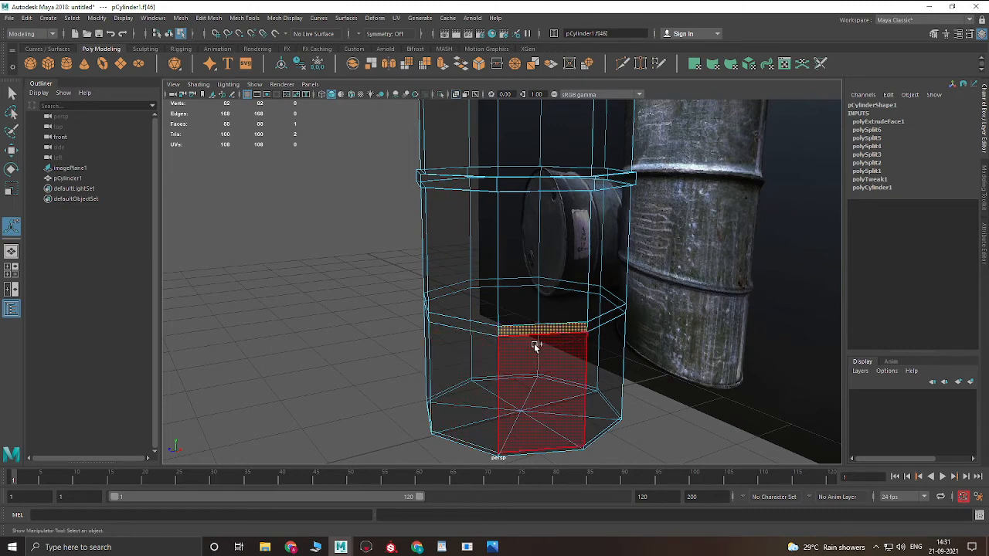
{"action": "double_click", "coordinate": [487, 328]}
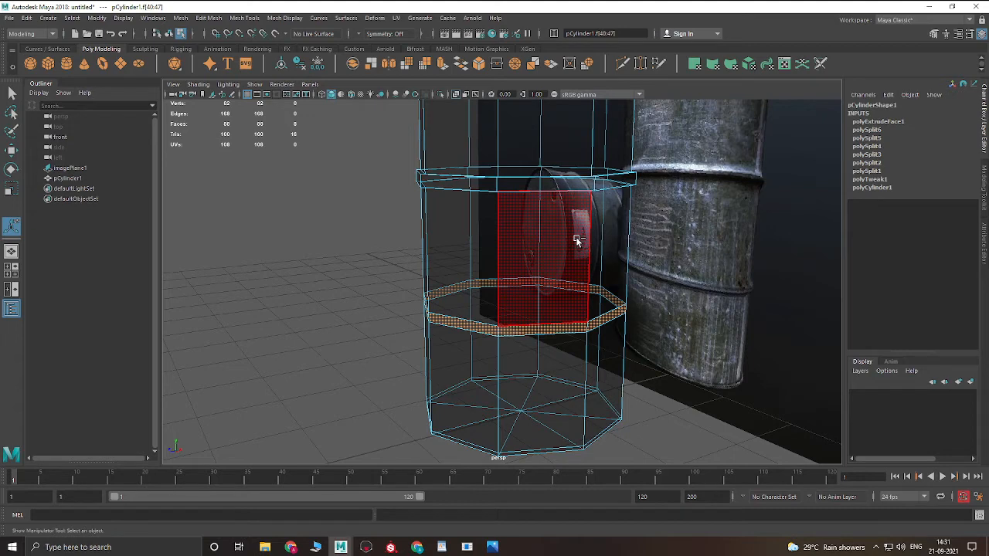
{"action": "key", "text": "ctrl+e"}
{"action": "key", "text": "r"}
{"action": "left_click_drag", "start_coordinate": [522, 303], "coordinate": [527, 307]}
{"action": "key", "text": "F8"}
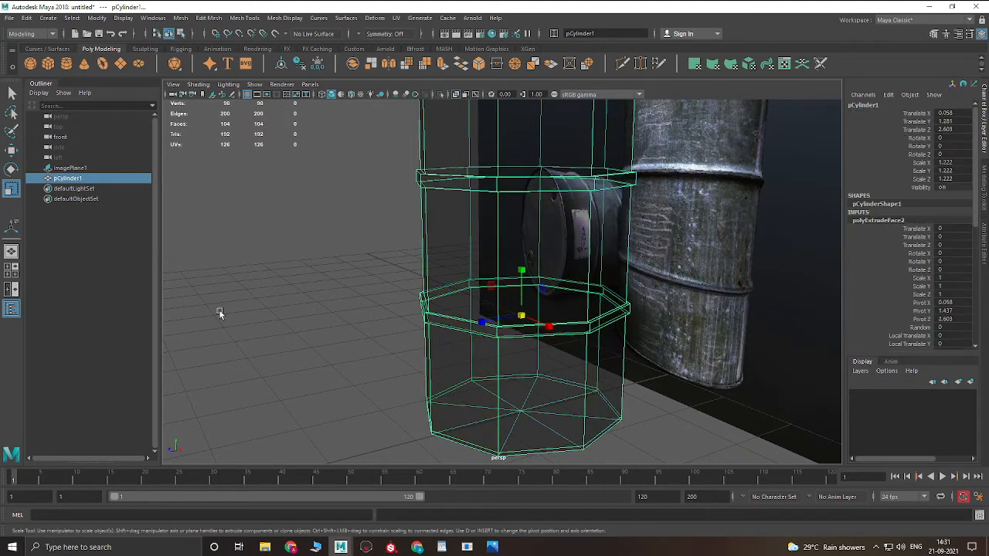
- Select the full rings of narrow faces at the cylinder's bottom rim and top rim together
{"action": "left_click_drag", "start_coordinate": [219, 313], "coordinate": [512, 342], "text": "alt"}
{"action": "middle_click_drag", "start_coordinate": [513, 341], "coordinate": [518, 228], "text": "alt"}
{"action": "right_click_drag", "start_coordinate": [519, 227], "coordinate": [652, 325], "text": "alt"}
{"action": "key", "text": "F11"}
{"action": "left_click", "coordinate": [655, 311]}
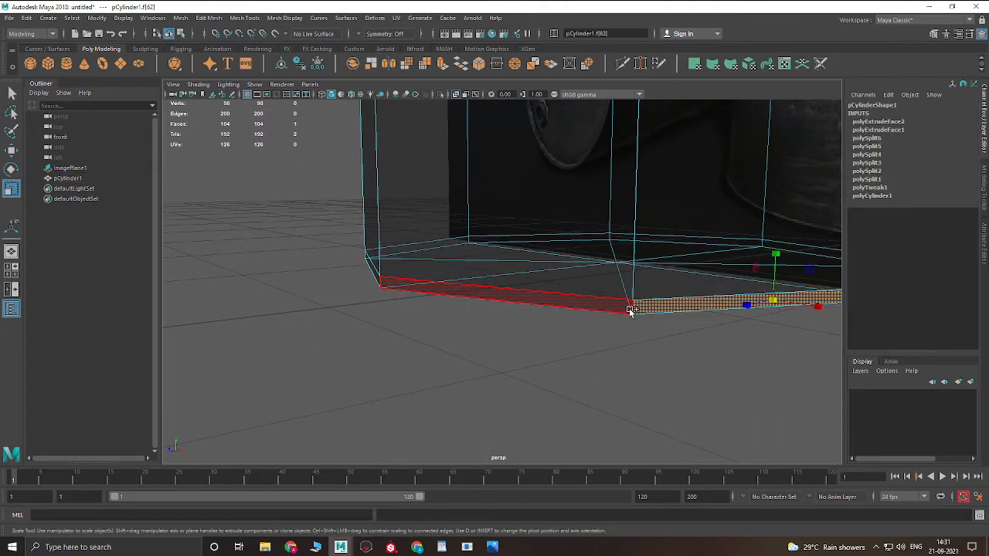
{"action": "double_click", "coordinate": [605, 309]}
{"action": "left_click_drag", "start_coordinate": [626, 309], "coordinate": [538, 323], "text": "alt"}
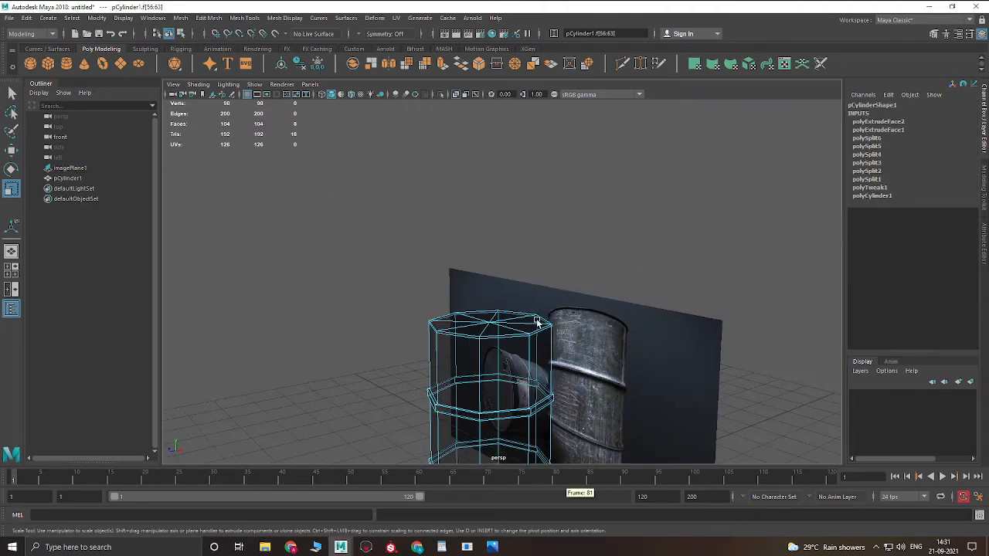
{"action": "right_click_drag", "start_coordinate": [538, 323], "coordinate": [711, 463], "text": "alt"}
{"action": "left_click", "coordinate": [640, 366]}
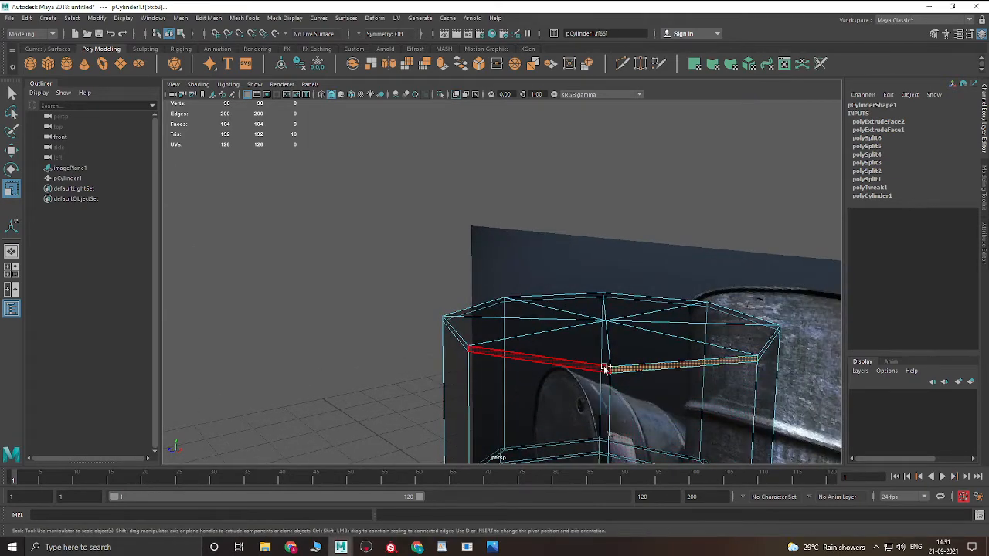
{"action": "double_click", "coordinate": [602, 369], "text": "shift"}
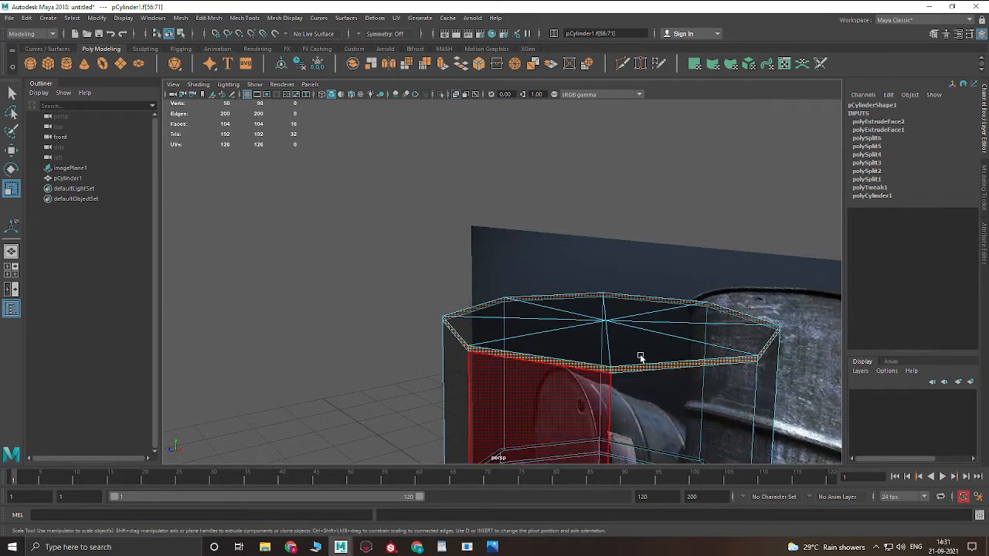
- Extrude both rim face rings slightly outward using Thickness, then return to object mode and deselect the cylinder
{"action": "right_click_drag", "start_coordinate": [641, 359], "coordinate": [663, 400], "text": "alt"}
{"action": "middle_click_drag", "start_coordinate": [635, 368], "coordinate": [642, 239], "text": "alt"}
{"action": "left_click_drag", "start_coordinate": [517, 281], "coordinate": [563, 260], "text": "alt"}
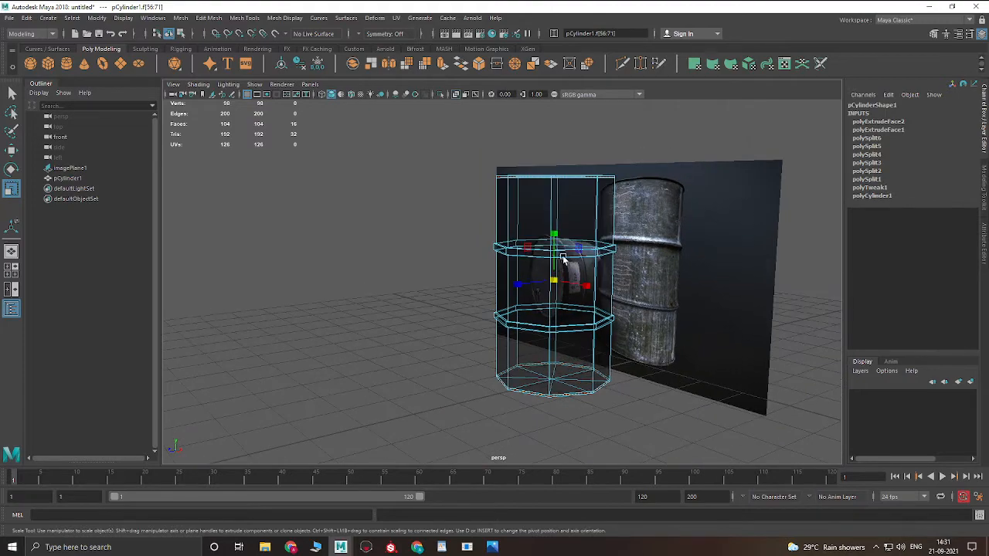
{"action": "key", "text": "ctrl+e"}
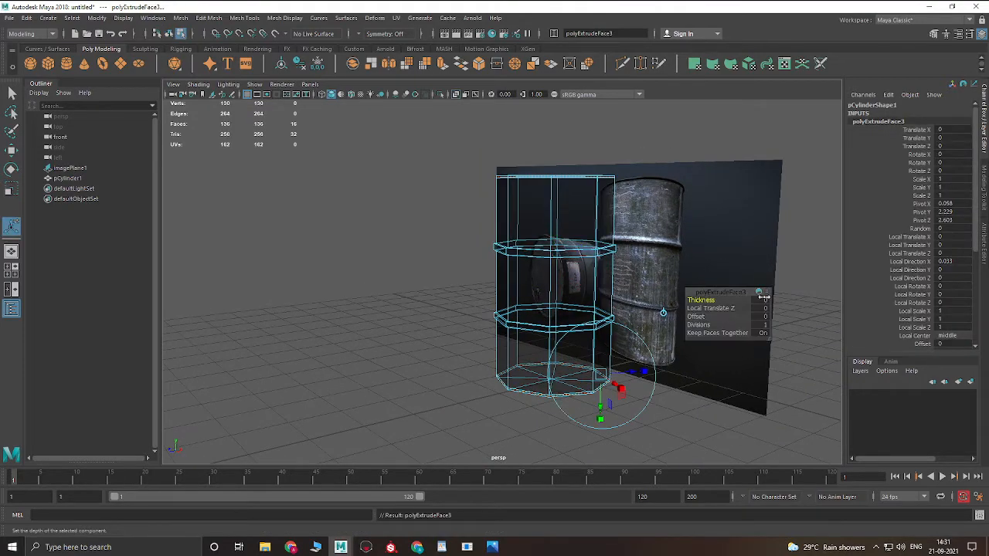
{"action": "left_click_drag", "start_coordinate": [497, 369], "coordinate": [490, 353], "text": "alt"}
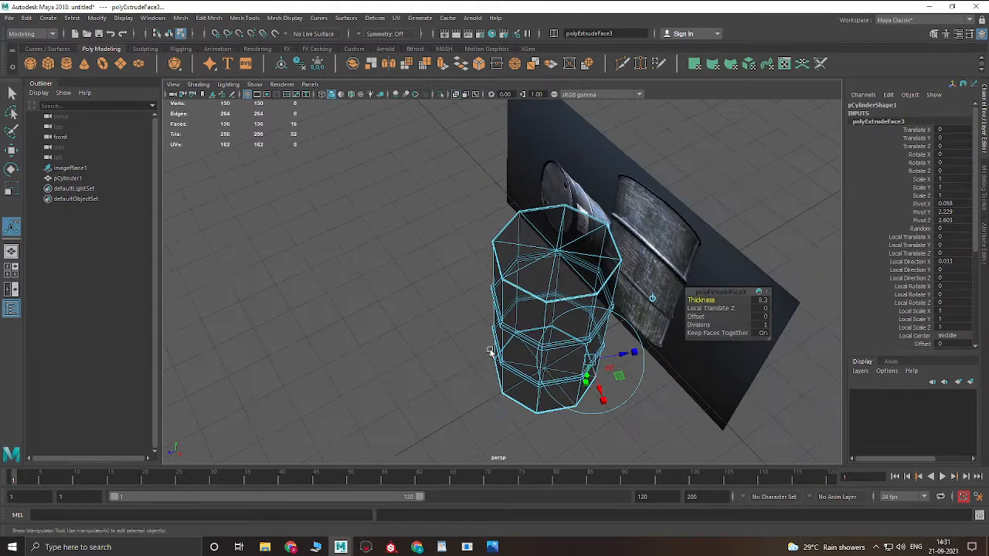
{"action": "right_click_drag", "start_coordinate": [490, 353], "coordinate": [561, 386], "text": "alt"}
{"action": "middle_click_drag", "start_coordinate": [561, 386], "coordinate": [544, 261], "text": "alt"}
{"action": "right_click_drag", "start_coordinate": [544, 263], "coordinate": [649, 367], "text": "alt"}
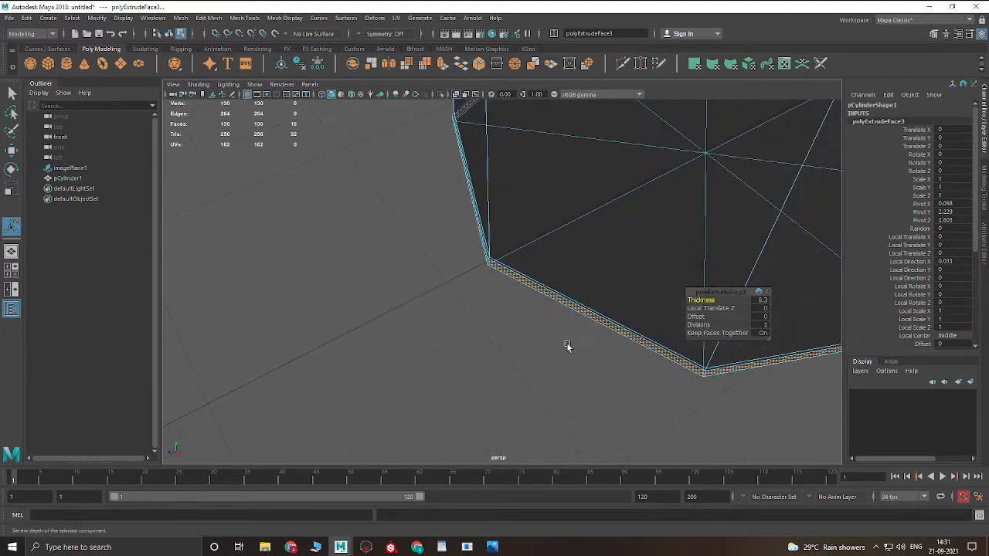
{"action": "middle_click_drag", "start_coordinate": [566, 346], "coordinate": [570, 348]}
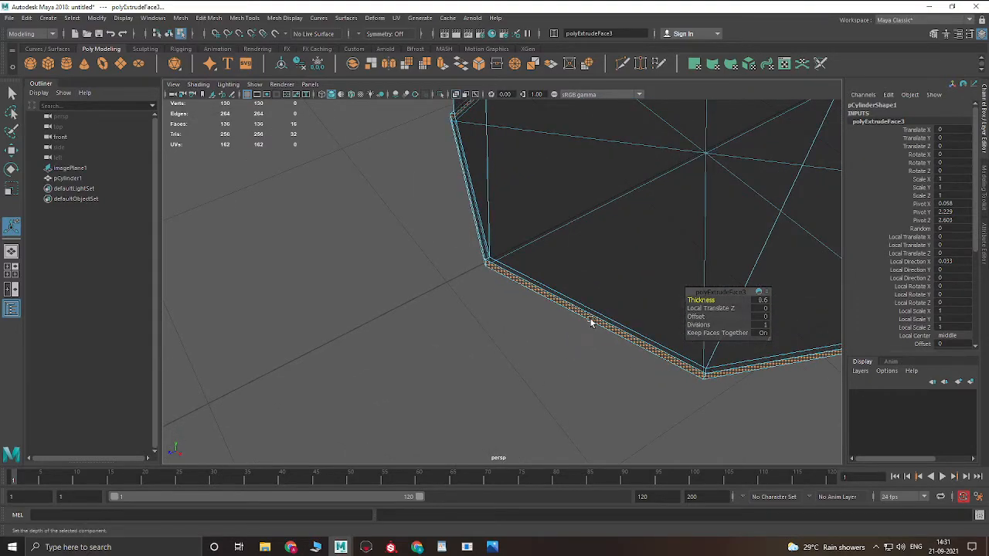
{"action": "left_click_drag", "start_coordinate": [592, 322], "coordinate": [641, 270], "text": "alt"}
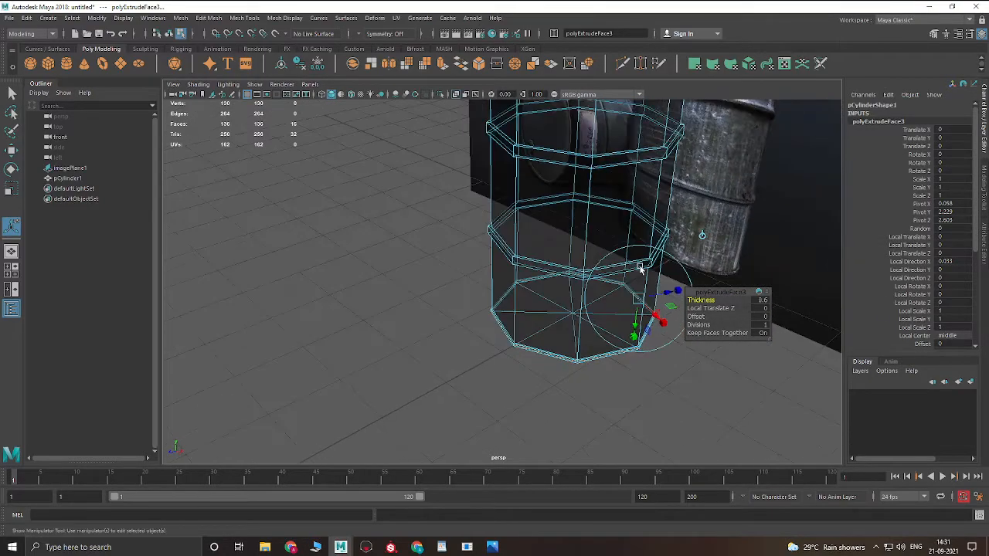
{"action": "key", "text": "w"}
{"action": "key", "text": "F8"}
{"action": "left_click", "coordinate": [367, 298]}
- Turn off X-Ray display in the perspective view so the cylinder is shown as an opaque solid
{"action": "middle_click_drag", "start_coordinate": [661, 198], "coordinate": [714, 269], "text": "alt"}
{"action": "scroll", "coordinate": [714, 270], "scroll_direction": "down", "scroll_amount": 5}
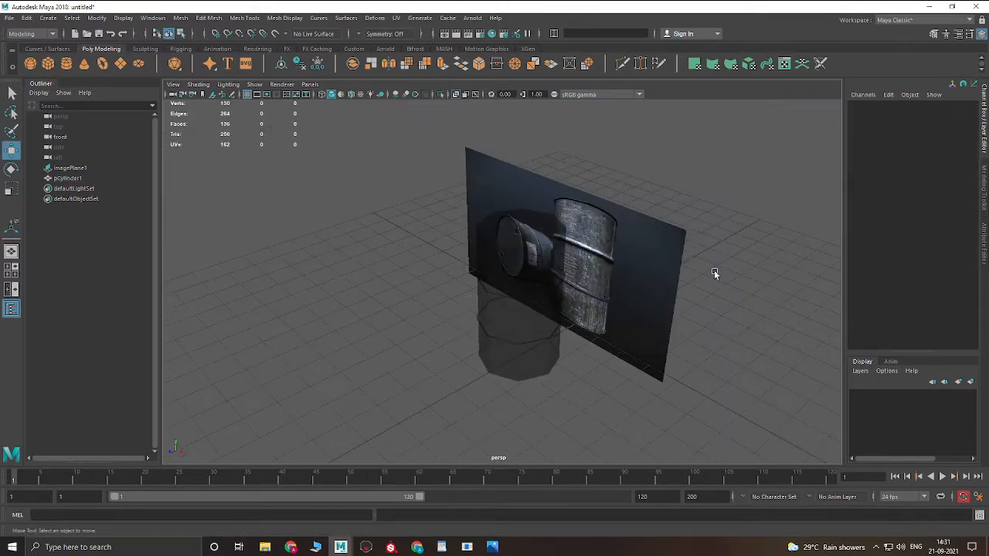
{"action": "left_click_drag", "start_coordinate": [639, 282], "coordinate": [711, 248], "text": "alt"}
{"action": "left_click", "coordinate": [564, 261]}
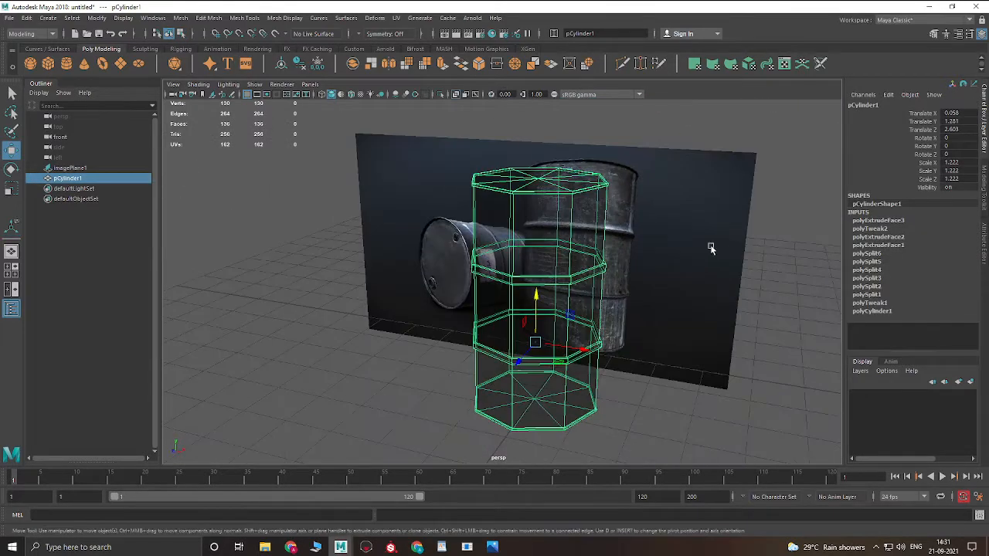
{"action": "left_click", "coordinate": [457, 96]}
{"action": "left_click", "coordinate": [585, 137]}
{"action": "scroll", "coordinate": [585, 154], "scroll_direction": "down", "scroll_amount": 4}
- Examine the lid and raised rim of the lying drum in the reference image
{"action": "left_click_drag", "start_coordinate": [585, 247], "coordinate": [677, 220], "text": "alt"}
{"action": "left_click", "coordinate": [506, 240]}
{"action": "mouse_move", "coordinate": [507, 242]}
{"action": "left_mouse_down", "text": "alt"}
{"action": "mouse_move", "coordinate": [605, 281]}
{"action": "mouse_move", "coordinate": [551, 312]}
{"action": "mouse_move", "coordinate": [697, 145]}
{"action": "mouse_move", "coordinate": [602, 205]}
{"action": "mouse_move", "coordinate": [539, 276]}
{"action": "left_mouse_up", "text": "alt"}
{"action": "left_click", "coordinate": [697, 147]}
{"action": "middle_click_drag", "start_coordinate": [414, 394], "coordinate": [448, 332], "text": "alt"}
{"action": "scroll", "coordinate": [504, 224], "scroll_direction": "up", "scroll_amount": 4}
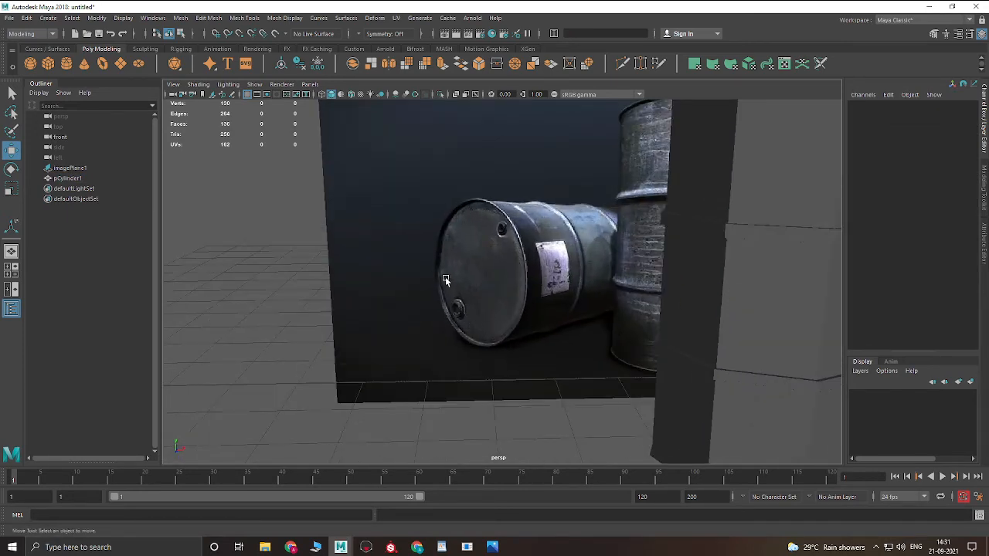
{"action": "scroll", "coordinate": [450, 289], "scroll_direction": "up", "scroll_amount": 6}
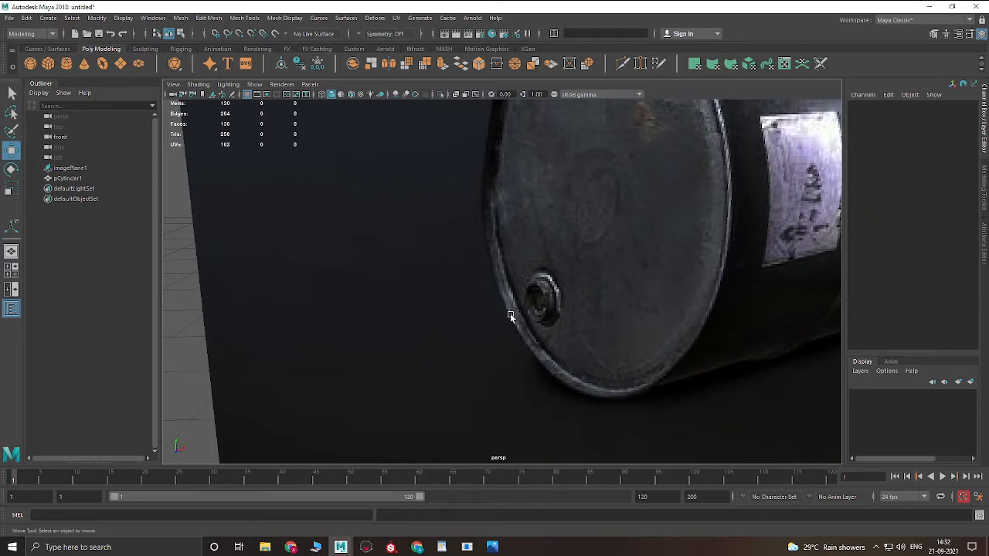
{"action": "scroll", "coordinate": [603, 311], "scroll_direction": "down", "scroll_amount": 8}
- Switch the cylinder to face selection and select two adjacent triangular faces of its top cap
{"action": "left_click_drag", "start_coordinate": [475, 276], "coordinate": [631, 245], "text": "alt"}
{"action": "left_click", "coordinate": [631, 245]}
{"action": "right_click_drag", "start_coordinate": [631, 245], "coordinate": [695, 309], "text": "alt"}
{"action": "left_click_drag", "start_coordinate": [695, 309], "coordinate": [673, 265], "text": "alt"}
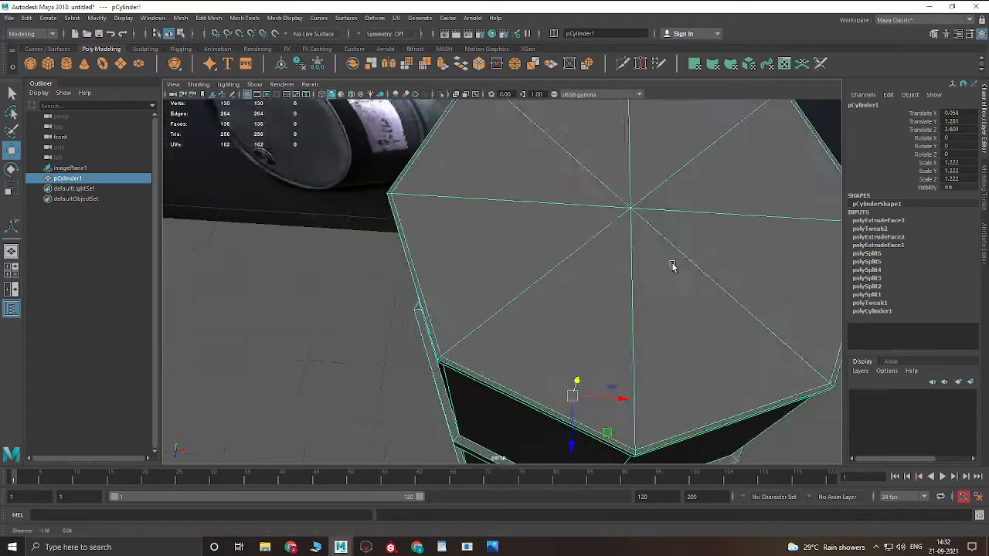
{"action": "right_click_drag", "start_coordinate": [673, 265], "coordinate": [585, 269], "text": "alt"}
{"action": "right_click_drag", "start_coordinate": [578, 190], "coordinate": [534, 296]}
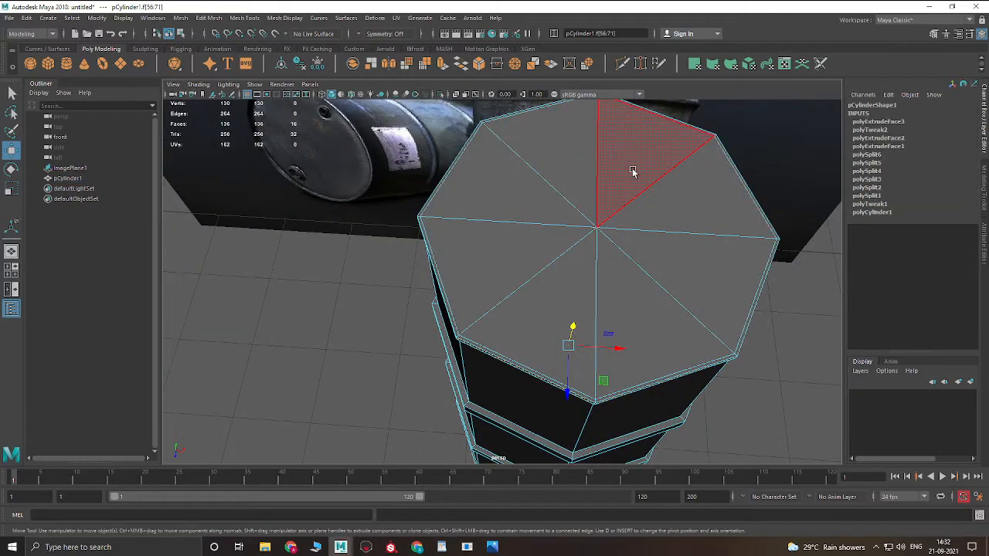
{"action": "left_click", "coordinate": [655, 178]}
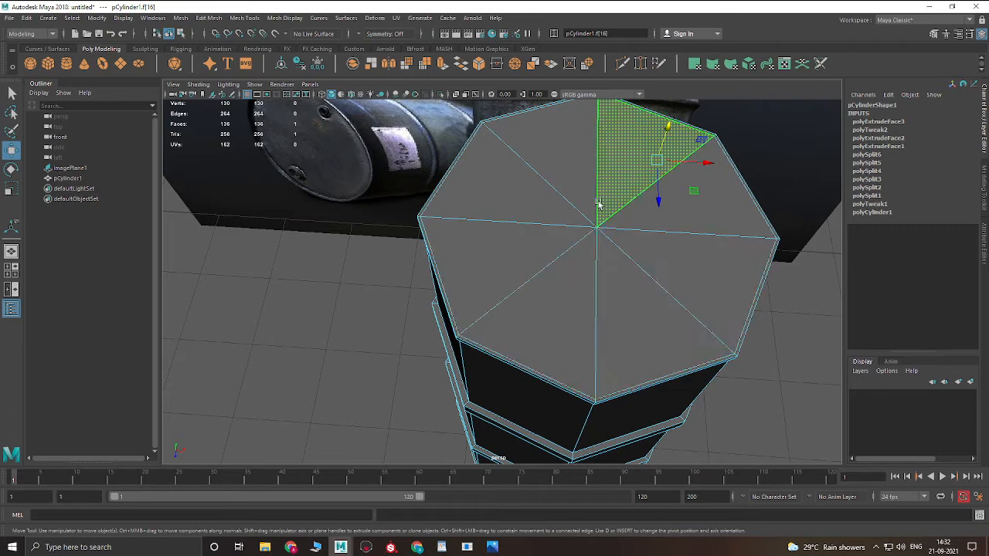
{"action": "left_click", "coordinate": [578, 162], "text": "shift"}
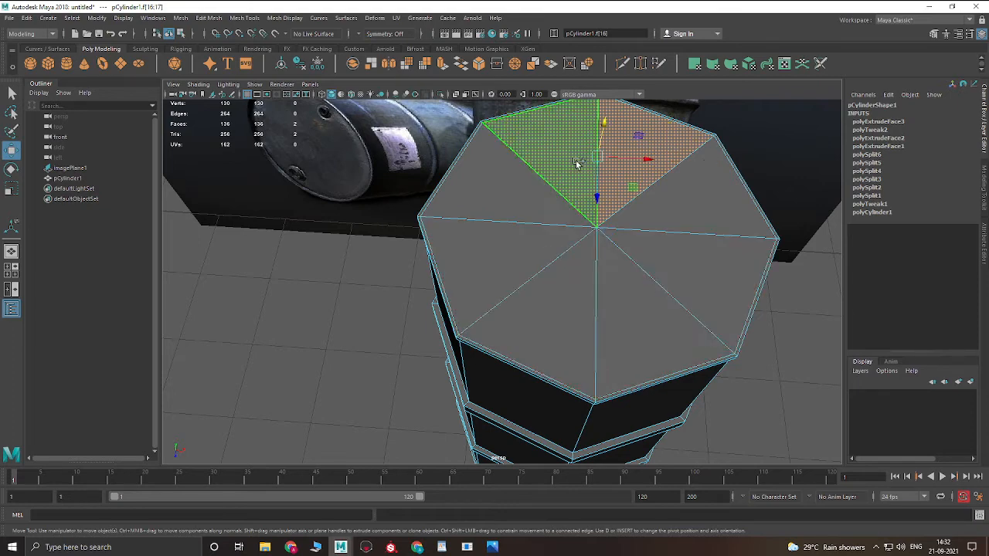
{"action": "left_click", "coordinate": [682, 189]}
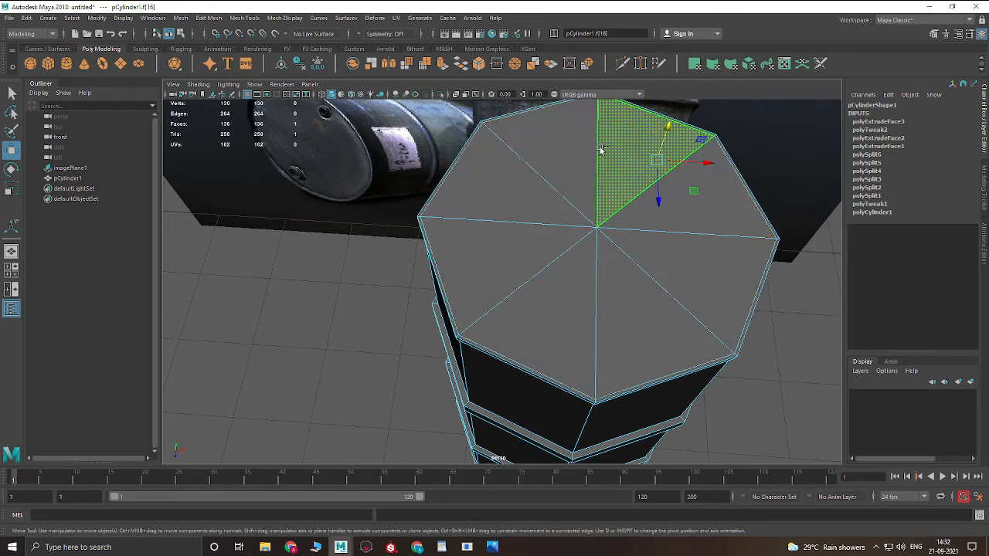
{"action": "left_click", "coordinate": [564, 149], "text": "shift"}
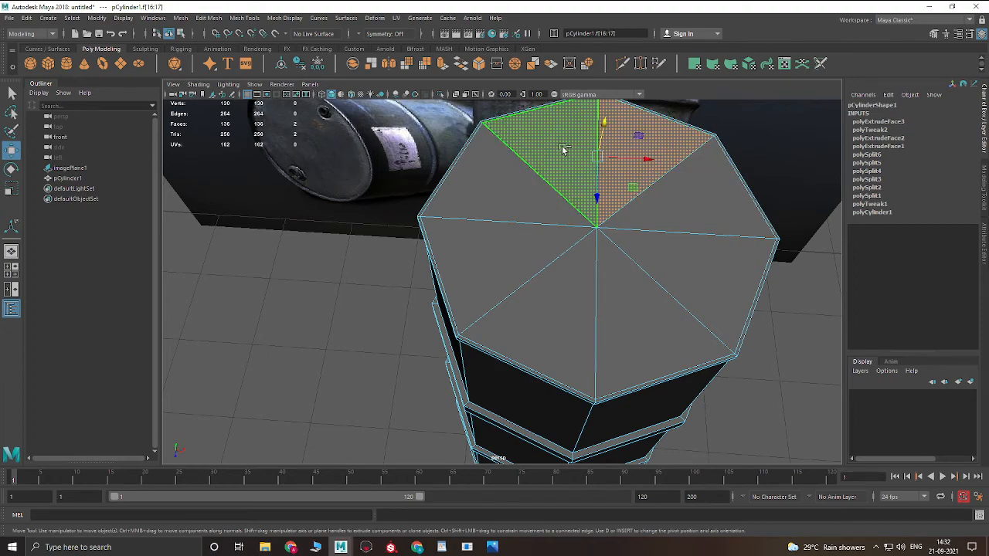
{"action": "left_click_drag", "start_coordinate": [524, 173], "coordinate": [563, 304], "text": "alt"}
- Switch to edge selection and select a single spoke edge on the top cap
{"action": "key", "text": "F10"}
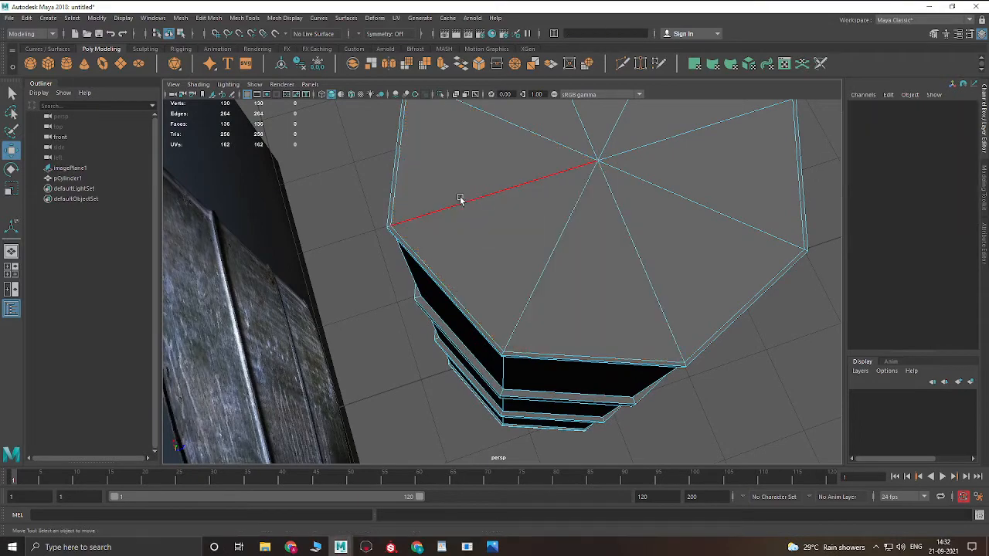
{"action": "left_click", "coordinate": [464, 202]}
{"action": "scroll", "coordinate": [526, 217], "scroll_direction": "down", "scroll_amount": 4}
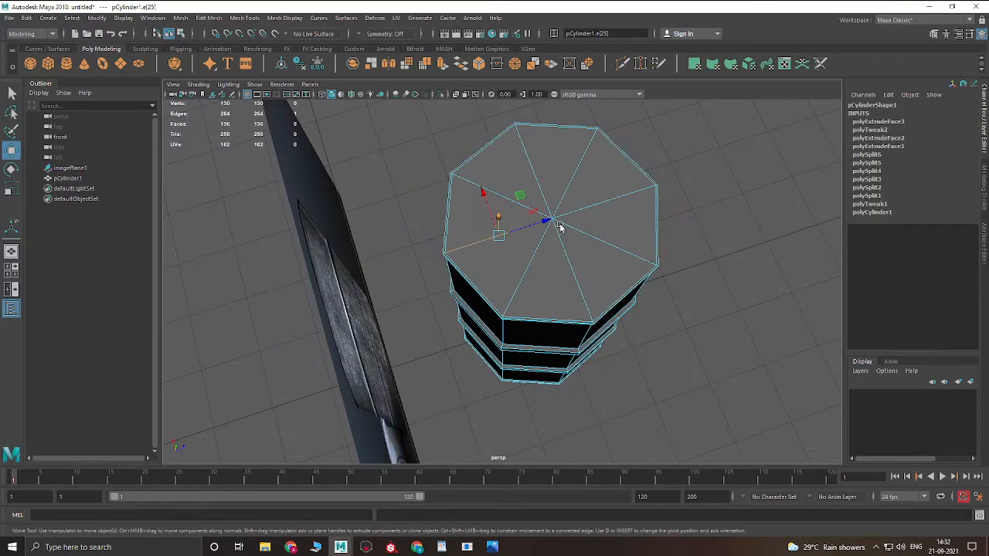
{"action": "left_click_drag", "start_coordinate": [561, 227], "coordinate": [456, 237], "text": "alt"}
- Return to face selection and select all eight triangular faces of the cylinder's top cap
{"action": "mouse_move", "coordinate": [590, 208]}
{"action": "right_mouse_down"}
{"action": "mouse_move", "coordinate": [591, 292]}
{"action": "mouse_move", "coordinate": [568, 279]}
{"action": "right_mouse_up"}
{"action": "left_click", "coordinate": [513, 204]}
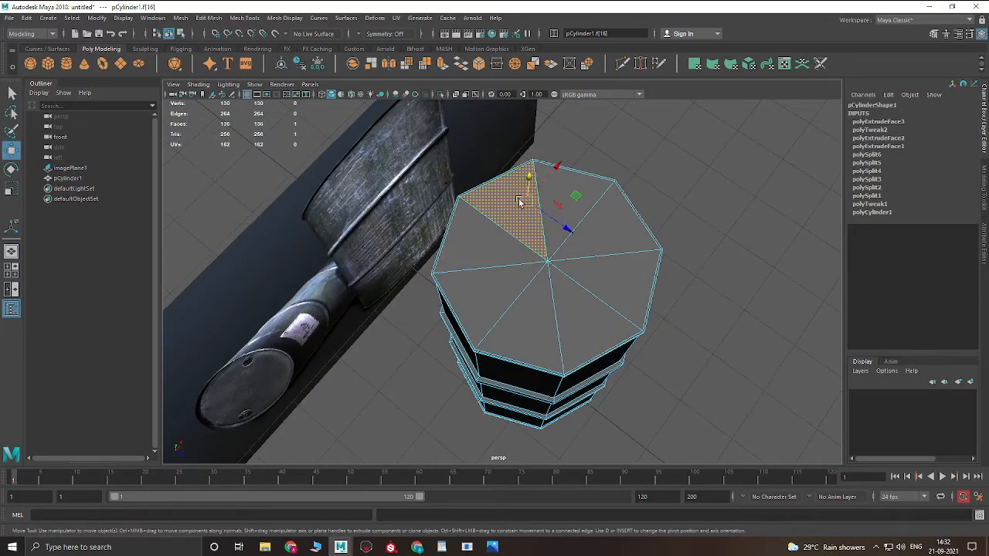
{"action": "left_click", "coordinate": [504, 232], "text": "shift"}
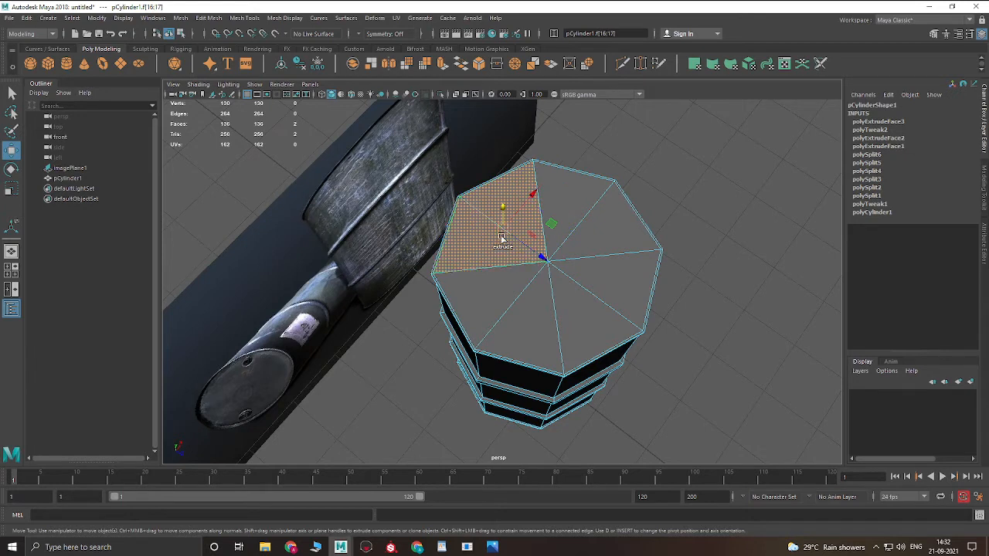
{"action": "left_click", "coordinate": [497, 284], "text": "shift"}
{"action": "left_click", "coordinate": [527, 323], "text": "shift"}
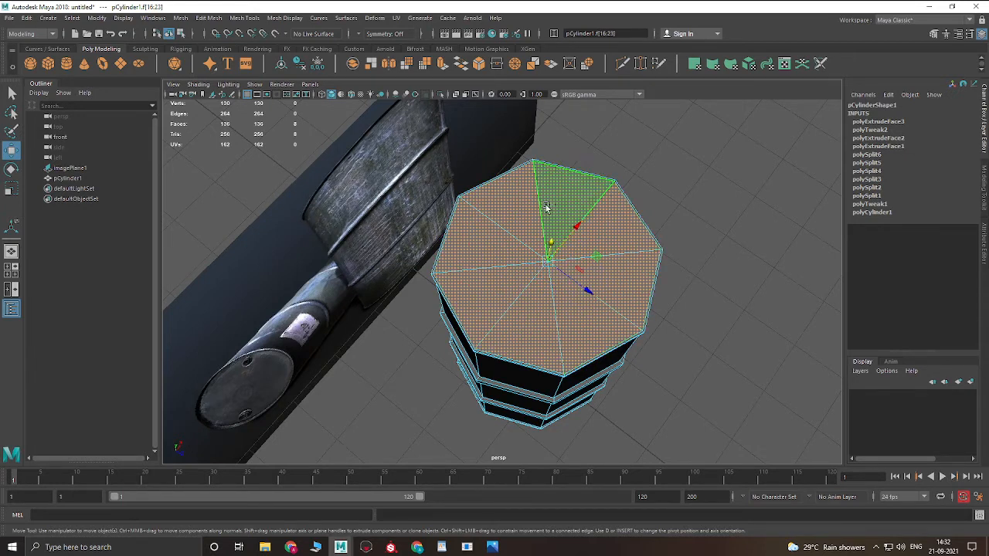
{"action": "left_click", "coordinate": [512, 216]}
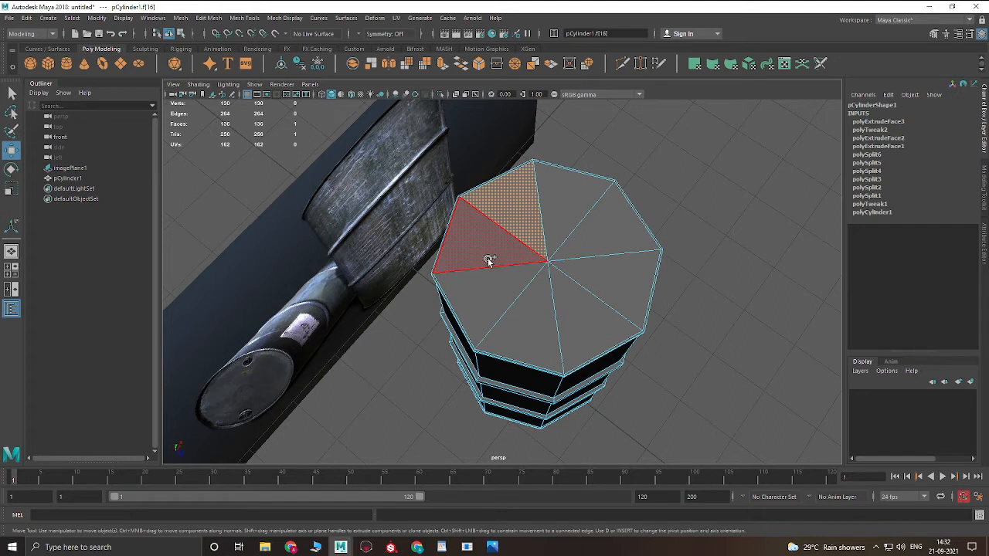
{"action": "mouse_move", "coordinate": [511, 296]}
{"action": "left_mouse_down"}
{"action": "mouse_move", "coordinate": [541, 299]}
{"action": "mouse_move", "coordinate": [595, 255]}
{"action": "mouse_move", "coordinate": [611, 255]}
{"action": "left_mouse_up"}
{"action": "key", "text": "w"}
{"action": "left_click_drag", "start_coordinate": [698, 296], "coordinate": [632, 316], "text": "alt"}
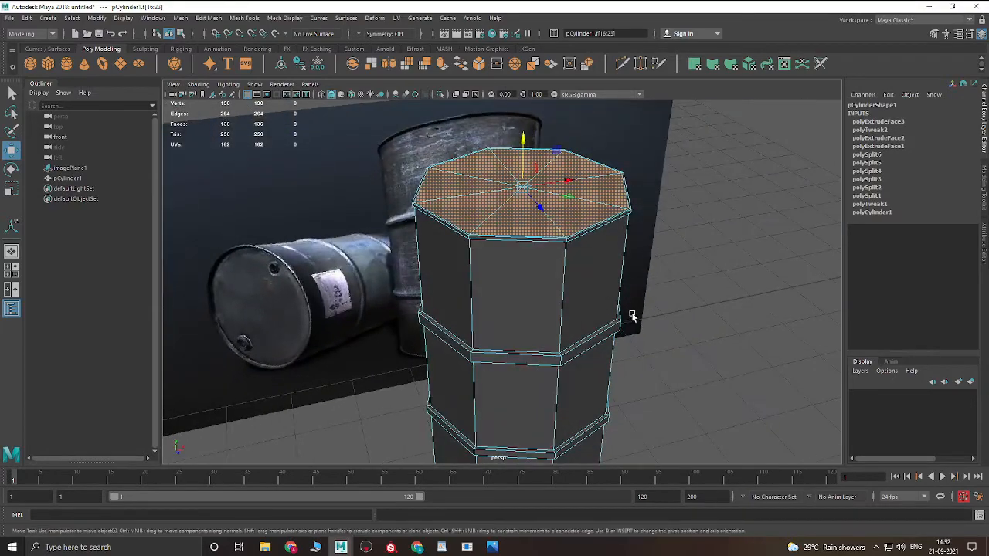
- Compare the barrel in wireframe and shaded display from several angles, ending in shaded display
{"action": "key", "text": "4"}
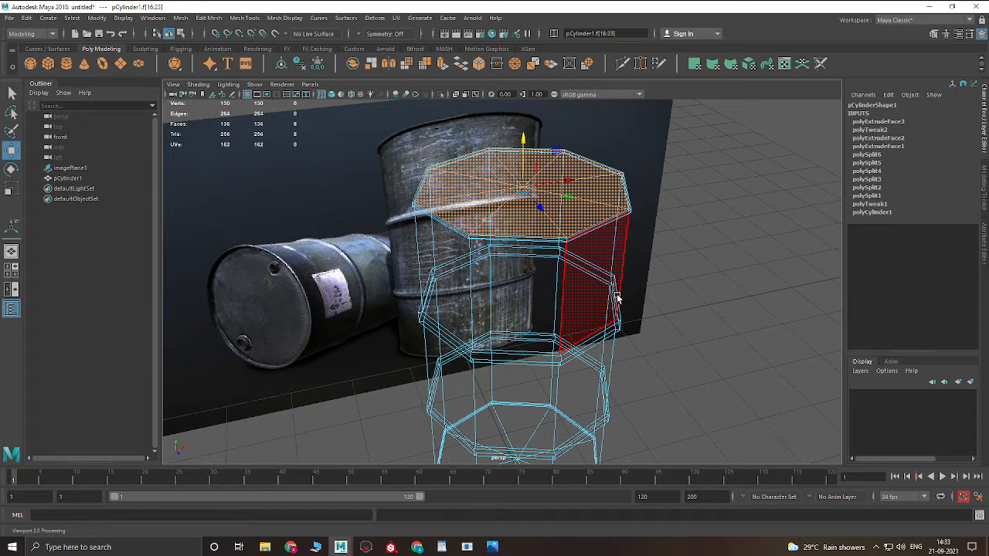
{"action": "key", "text": "4"}
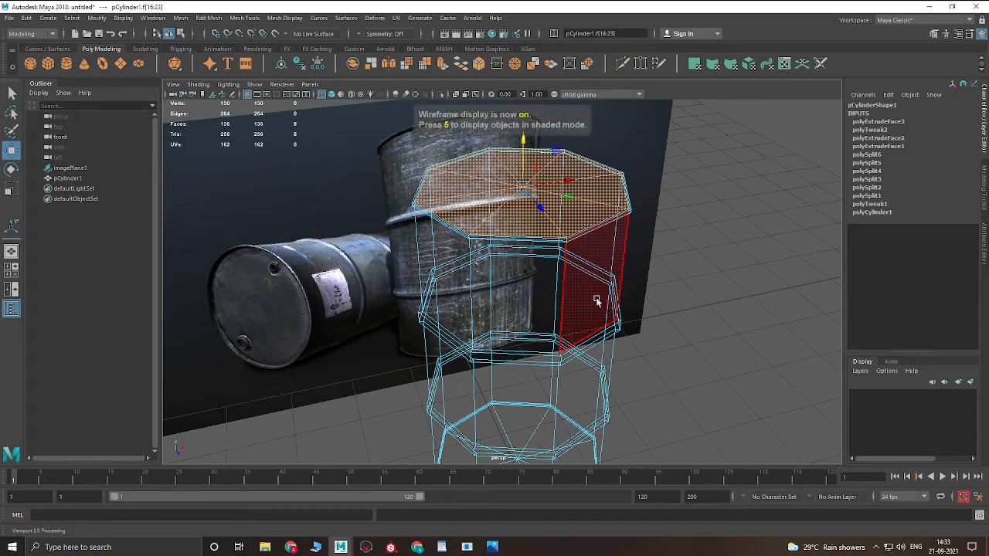
{"action": "key", "text": "5"}
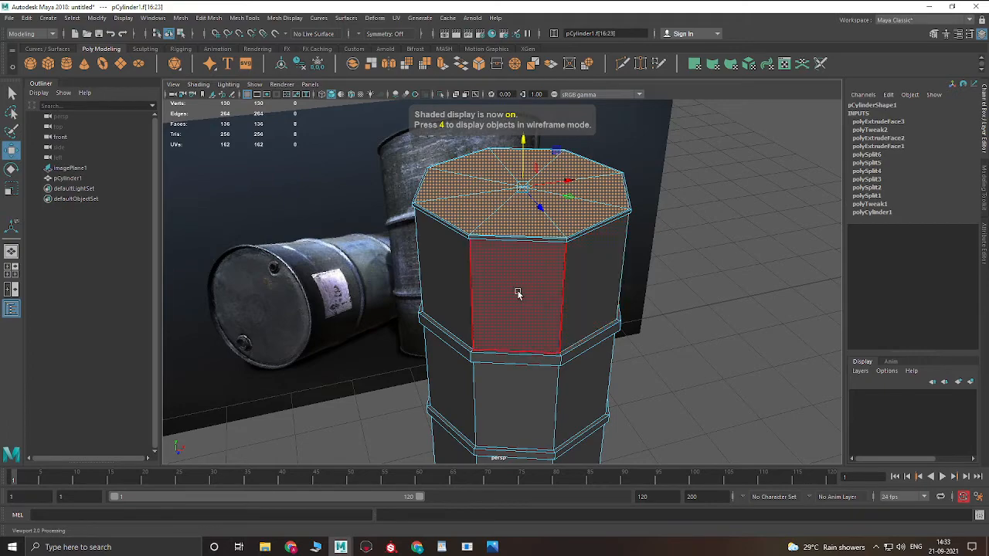
{"action": "key", "text": "4"}
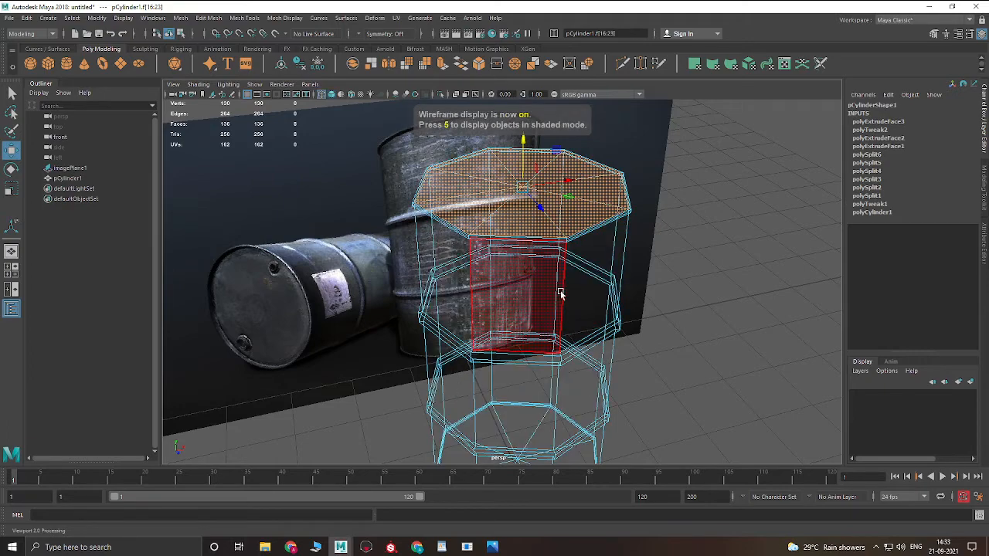
{"action": "left_click_drag", "start_coordinate": [517, 290], "coordinate": [572, 263], "text": "alt"}
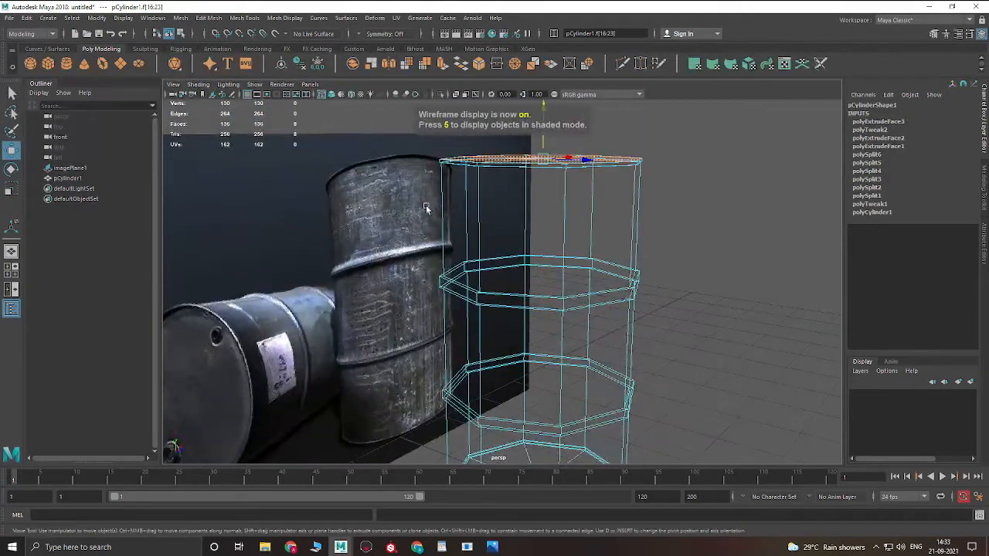
{"action": "left_click_drag", "start_coordinate": [513, 209], "coordinate": [519, 255], "text": "alt"}
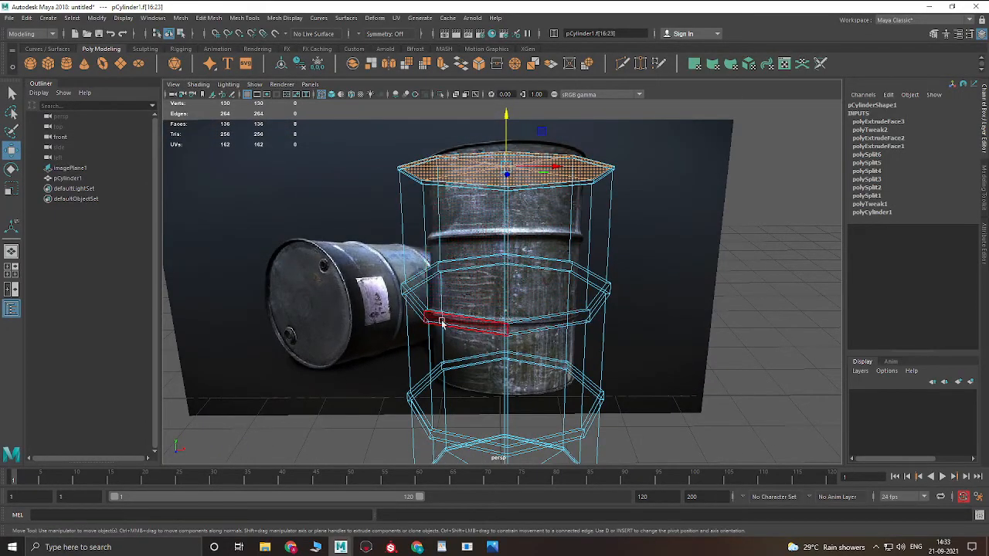
{"action": "left_click_drag", "start_coordinate": [487, 318], "coordinate": [568, 312], "text": "alt"}
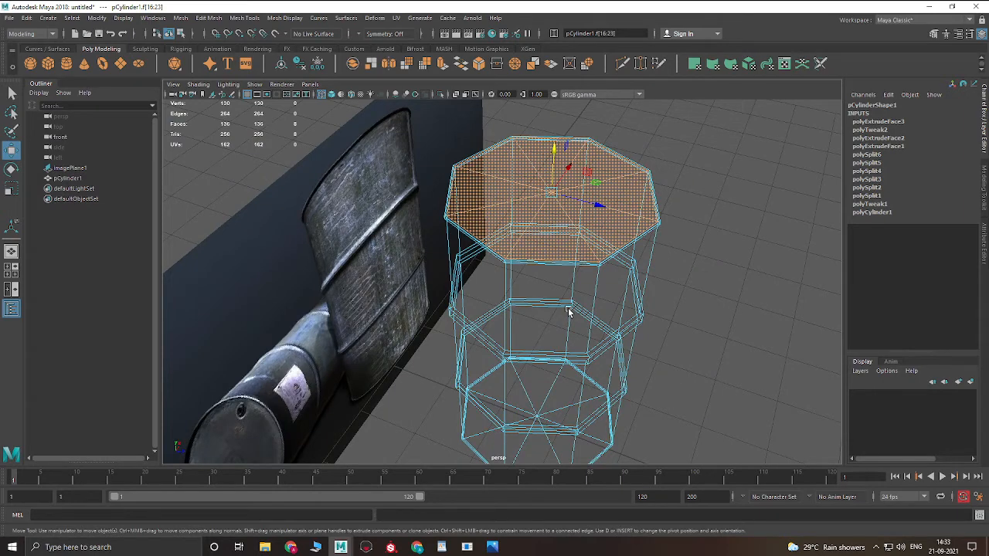
{"action": "key", "text": "5"}
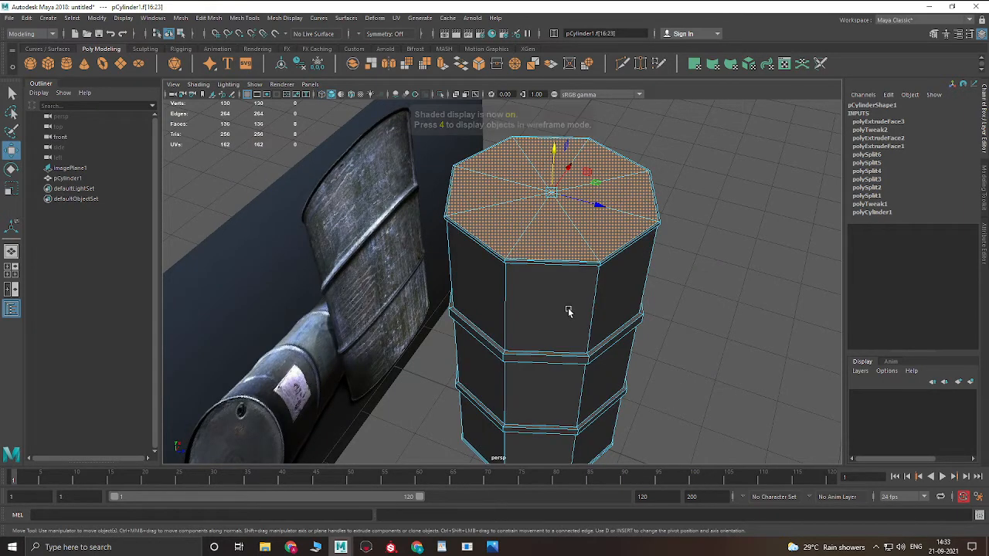
- Extrude the eight top cap faces and scale them slightly inward to leave a narrow border around the lid
{"action": "left_click_drag", "start_coordinate": [568, 310], "coordinate": [526, 303], "text": "alt"}
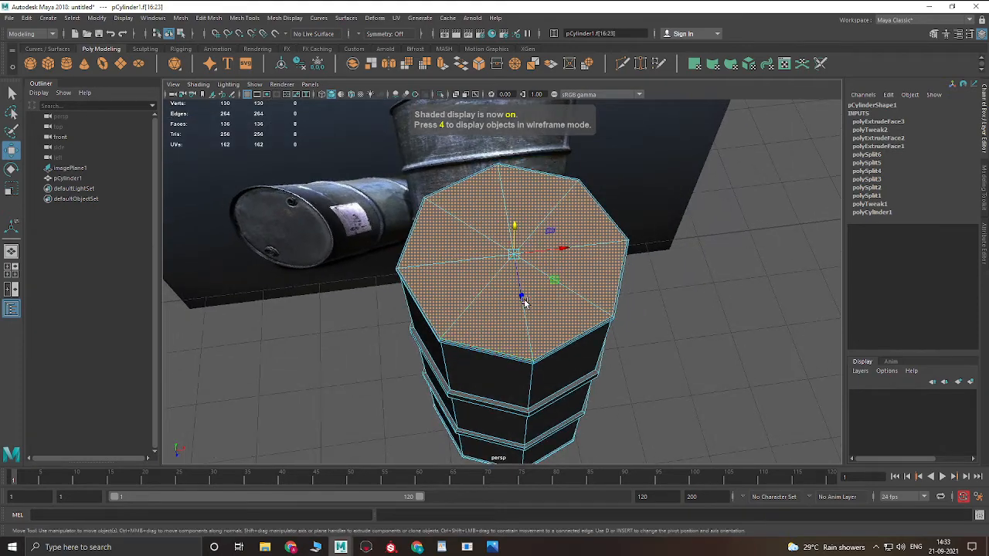
{"action": "key", "text": "ctrl+e"}
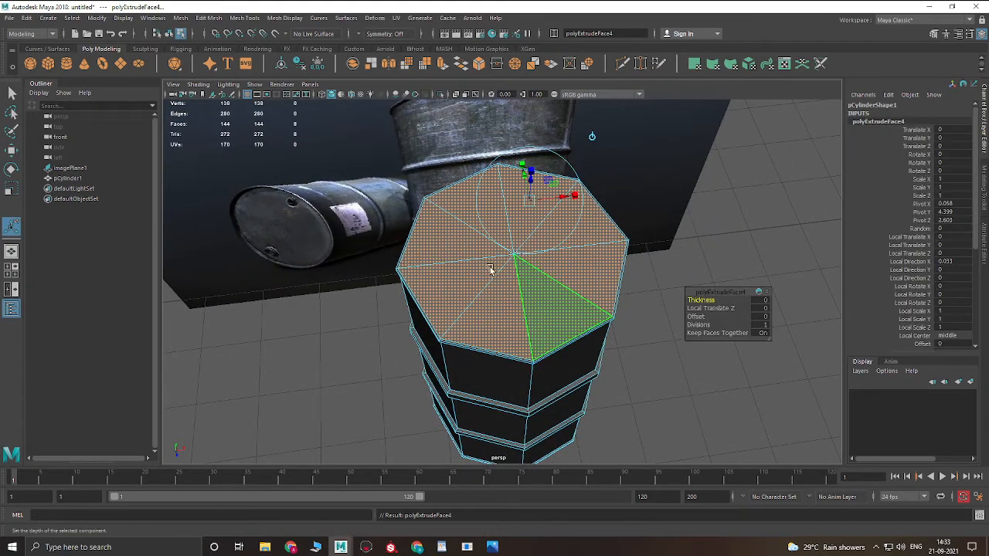
{"action": "scroll", "coordinate": [494, 274], "scroll_direction": "up", "scroll_amount": 5}
{"action": "scroll", "coordinate": [650, 301], "scroll_direction": "down", "scroll_amount": 4}
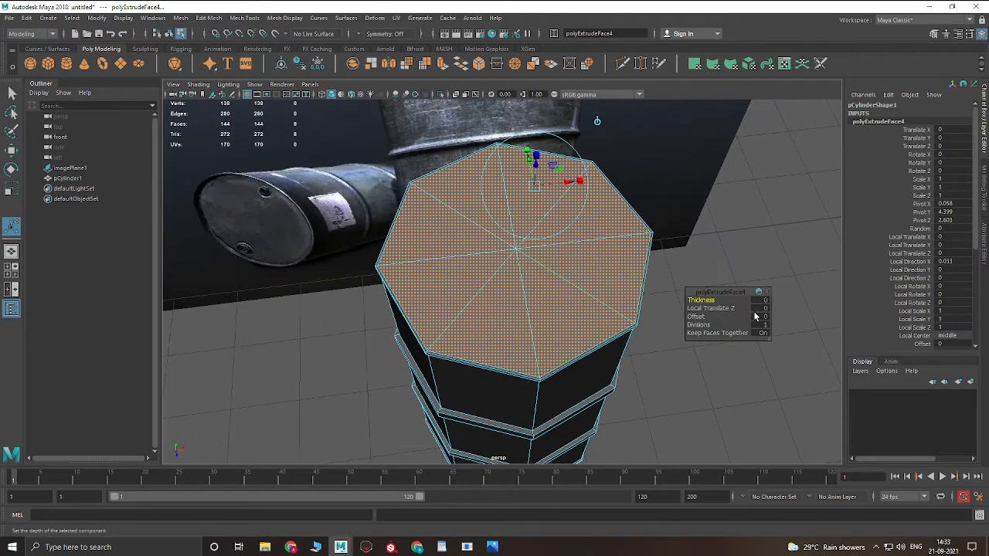
{"action": "key", "text": "r"}
{"action": "left_click_drag", "start_coordinate": [518, 249], "coordinate": [504, 257]}
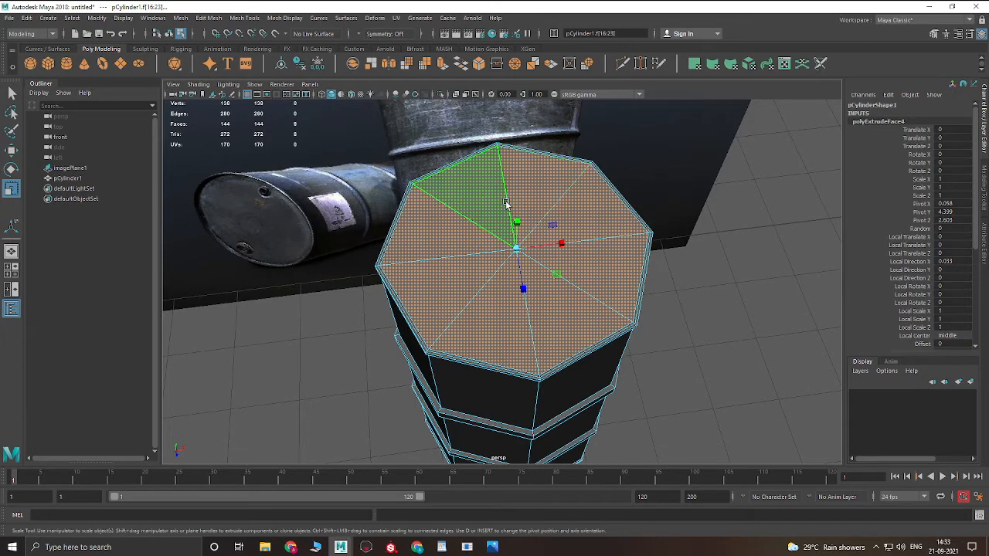
- Extrude the inset top cap faces again and move them slightly down to recess the lid inside the rim
{"action": "key", "text": "w"}
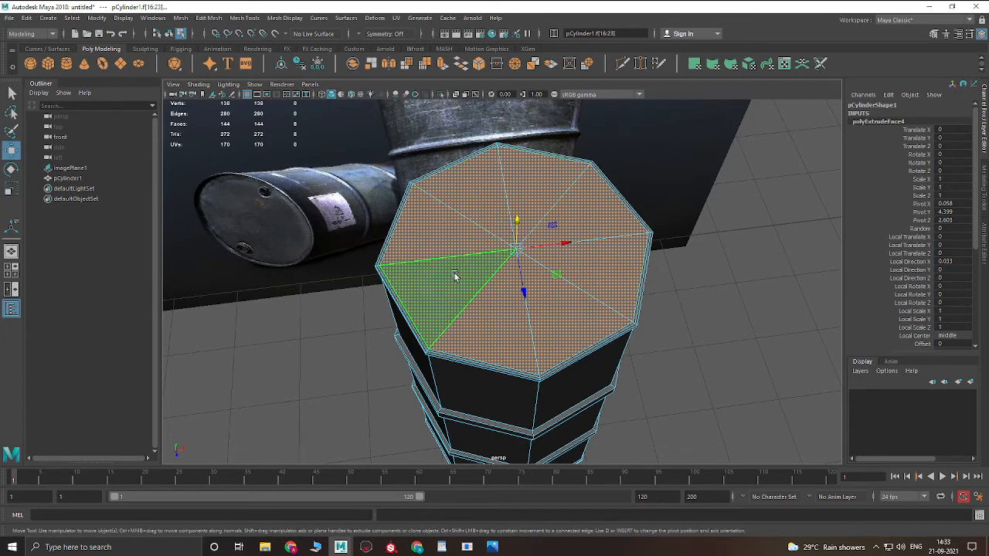
{"action": "scroll", "coordinate": [421, 275], "scroll_direction": "up", "scroll_amount": 5}
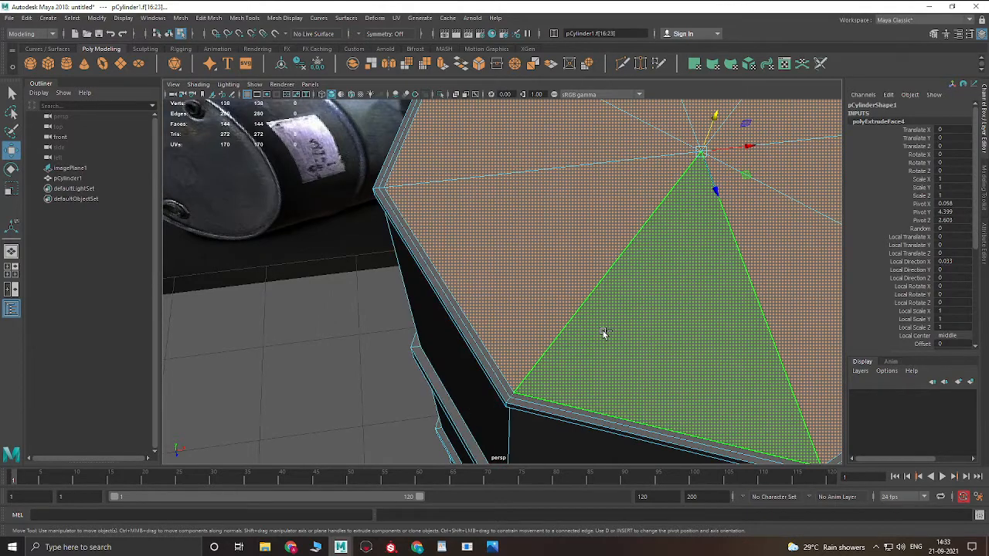
{"action": "key", "text": "ctrl+e"}
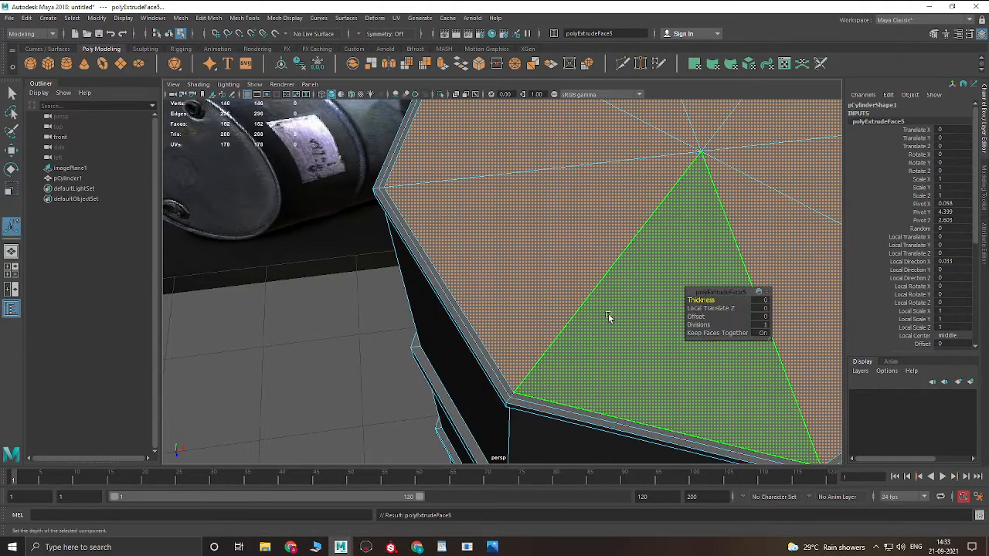
{"action": "scroll", "coordinate": [605, 332], "scroll_direction": "down", "scroll_amount": 3}
{"action": "left_click_drag", "start_coordinate": [646, 177], "coordinate": [642, 170]}
- Return to object mode and show the barrel in smooth mesh preview with nothing selected
{"action": "key", "text": "F8"}
{"action": "key", "text": "3"}
{"action": "left_click", "coordinate": [243, 354]}
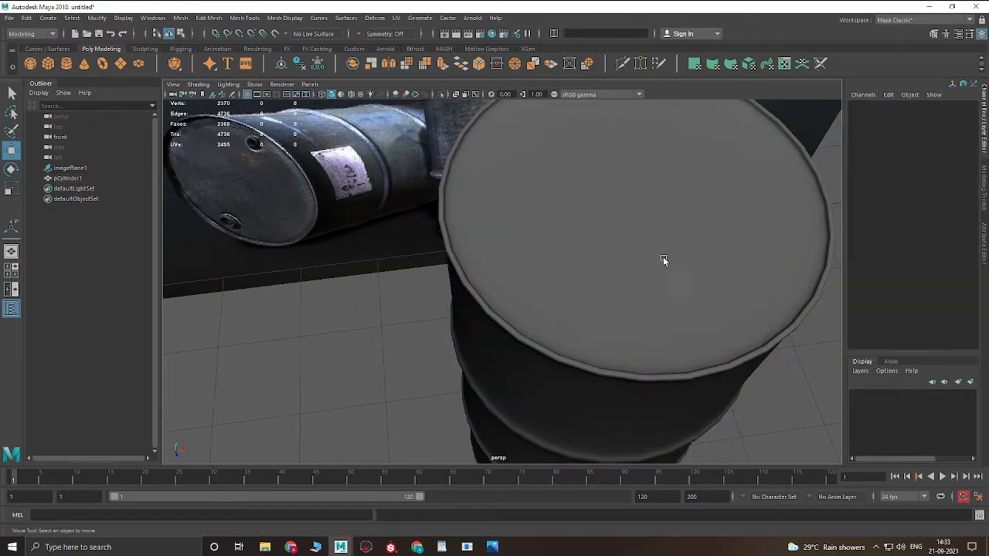
- Compare the barrel's unsmoothed mesh with its smooth mesh preview from above, ending in smooth preview
{"action": "scroll", "coordinate": [663, 258], "scroll_direction": "down", "scroll_amount": 6}
{"action": "left_click_drag", "start_coordinate": [664, 260], "coordinate": [655, 299], "text": "alt"}
{"action": "left_click", "coordinate": [580, 263]}
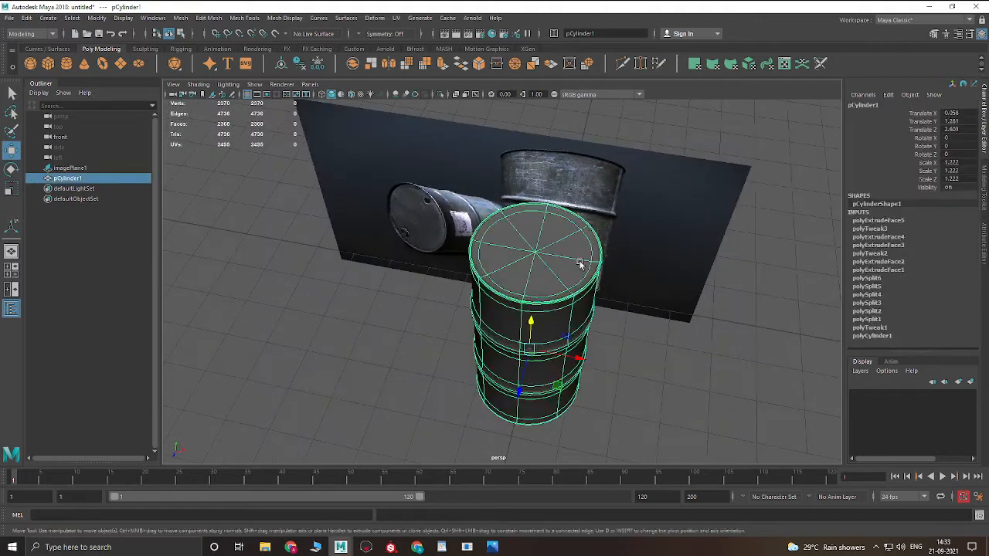
{"action": "key", "text": "1"}
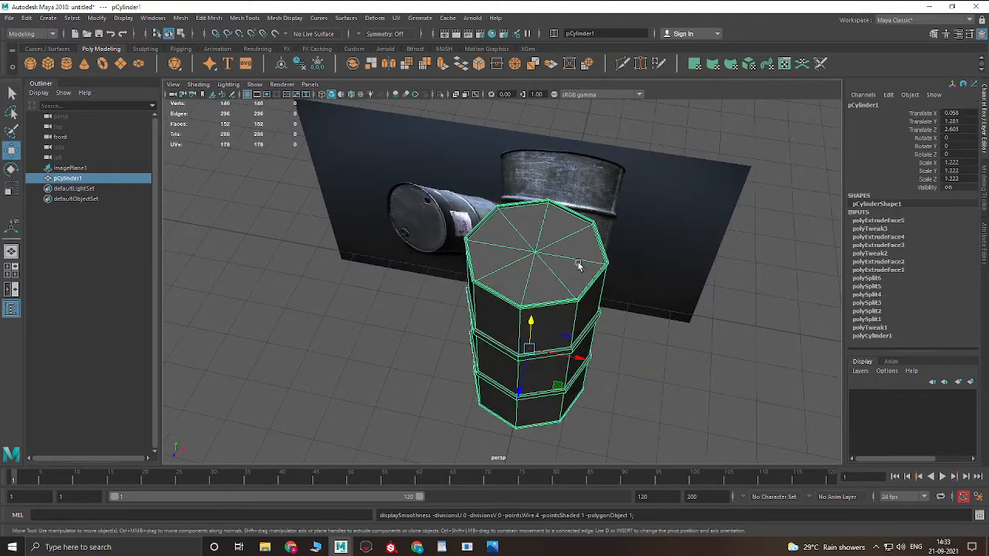
{"action": "left_click", "coordinate": [638, 355]}
{"action": "left_click_drag", "start_coordinate": [557, 400], "coordinate": [566, 340], "text": "alt"}
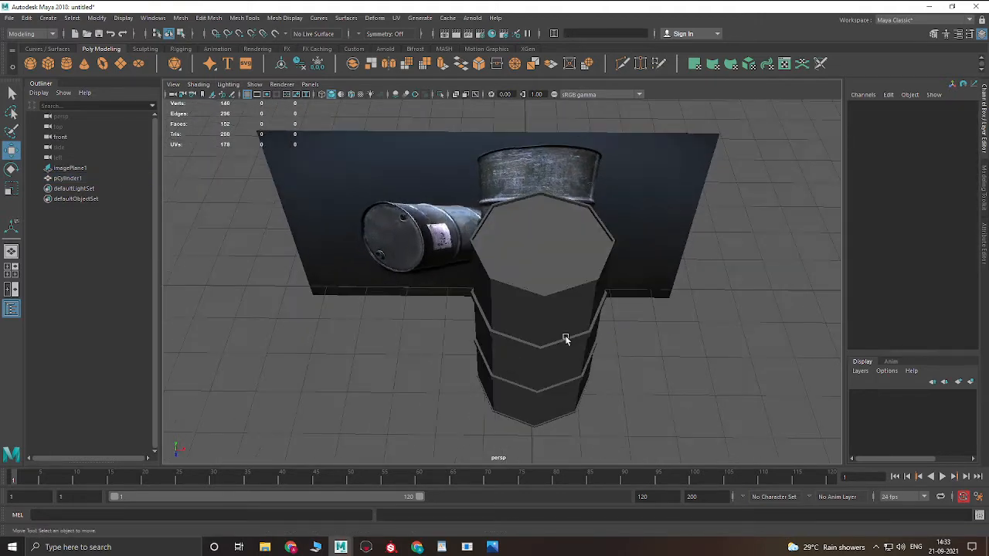
{"action": "left_click", "coordinate": [571, 289]}
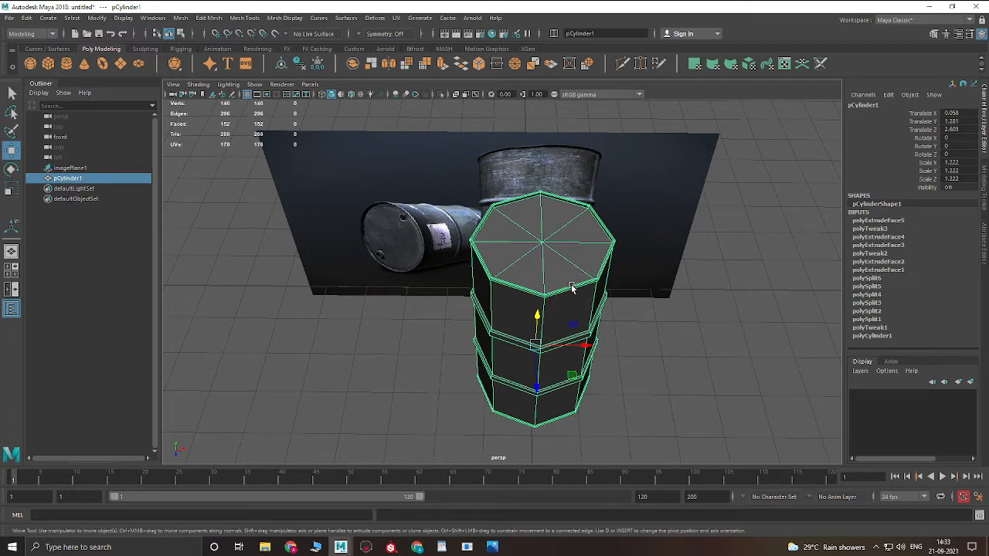
{"action": "key", "text": "3"}
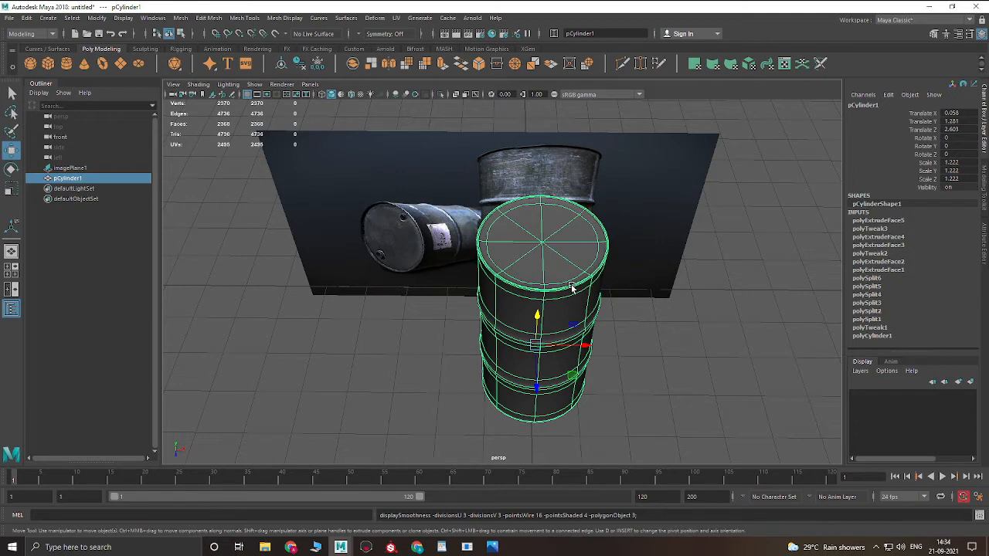
{"action": "key", "text": "1"}
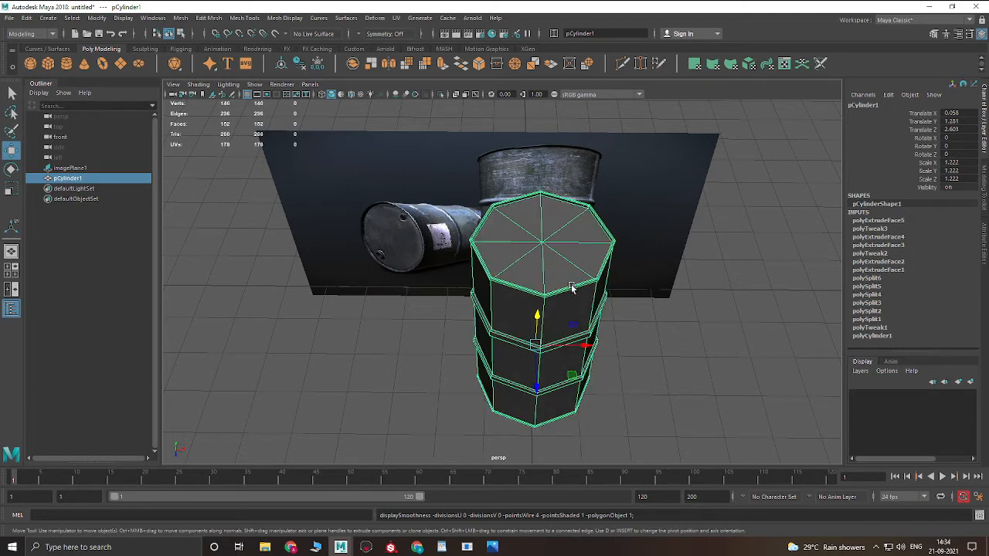
{"action": "key", "text": "3"}
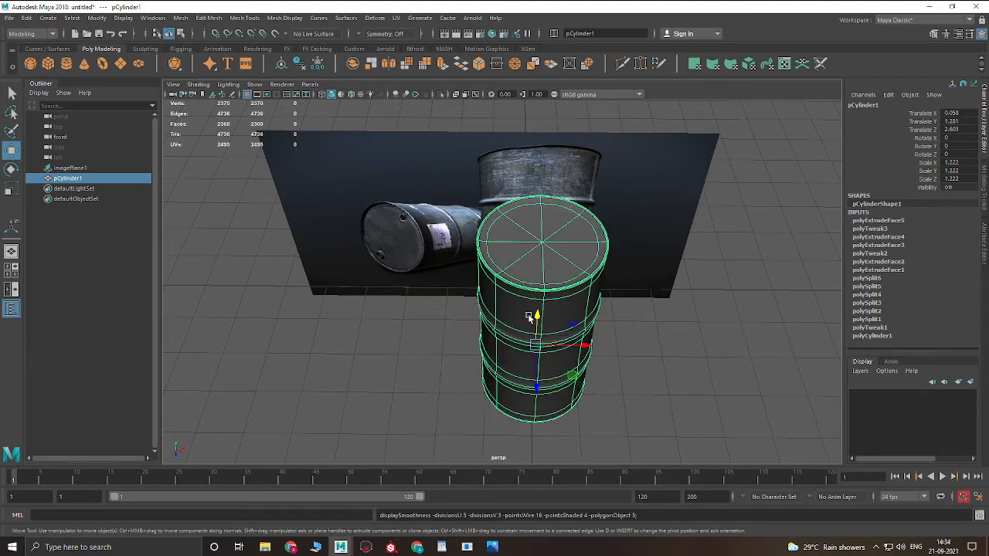
- Turn off smooth preview and select all eight triangular faces of the barrel's bottom cap in face mode
{"action": "left_click_drag", "start_coordinate": [530, 318], "coordinate": [625, 264], "text": "alt"}
{"action": "middle_click_drag", "start_coordinate": [625, 264], "coordinate": [626, 295], "text": "alt"}
{"action": "scroll", "coordinate": [644, 311], "scroll_direction": "up", "scroll_amount": 5}
{"action": "left_click", "coordinate": [722, 265]}
{"action": "left_click_drag", "start_coordinate": [721, 265], "coordinate": [578, 294], "text": "alt"}
{"action": "left_click", "coordinate": [550, 307]}
{"action": "right_click_drag", "start_coordinate": [583, 289], "coordinate": [583, 334]}
{"action": "key", "text": "1"}
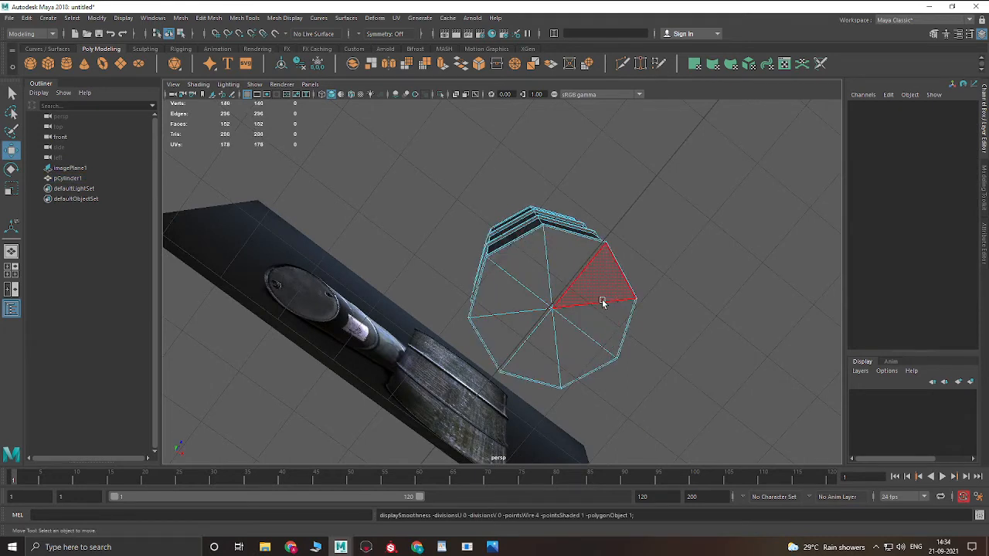
{"action": "left_click", "coordinate": [599, 304]}
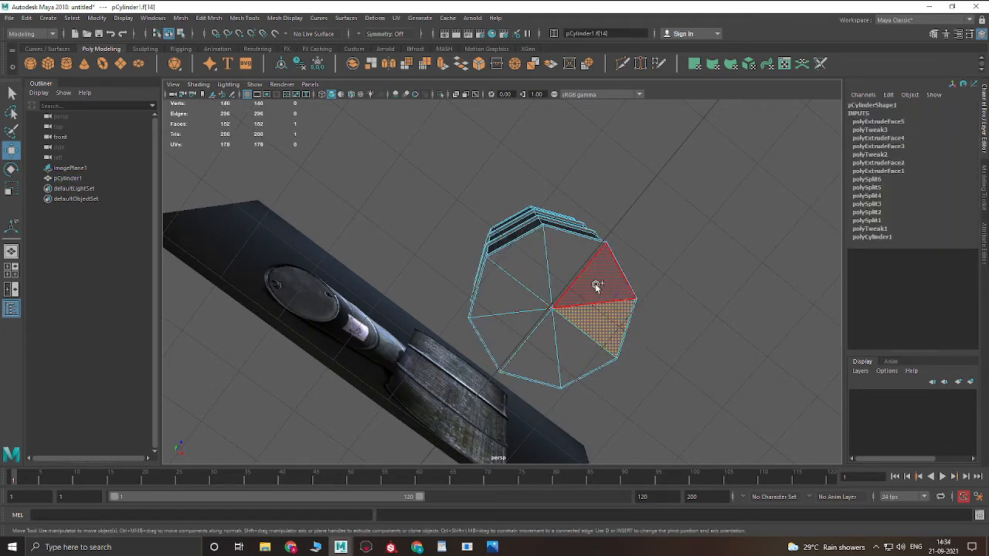
{"action": "mouse_move", "coordinate": [597, 288]}
{"action": "left_mouse_down", "text": "shift"}
{"action": "mouse_move", "coordinate": [585, 282]}
{"action": "mouse_move", "coordinate": [525, 316]}
{"action": "mouse_move", "coordinate": [695, 369]}
{"action": "mouse_move", "coordinate": [560, 224]}
{"action": "left_mouse_up", "text": "shift"}
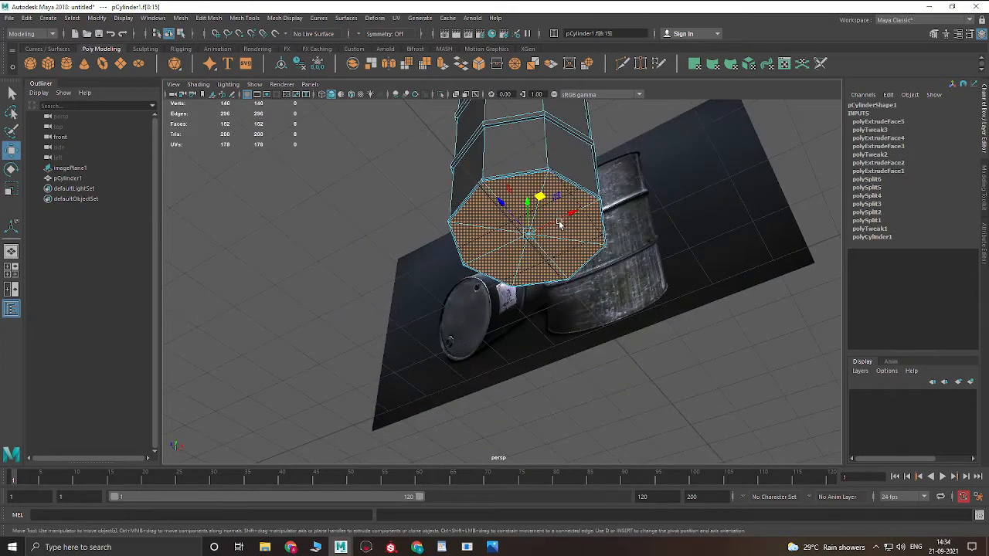
- Extrude the eight bottom cap faces and scale them slightly inward to leave a narrow border around the base
{"action": "key", "text": "ctrl+e"}
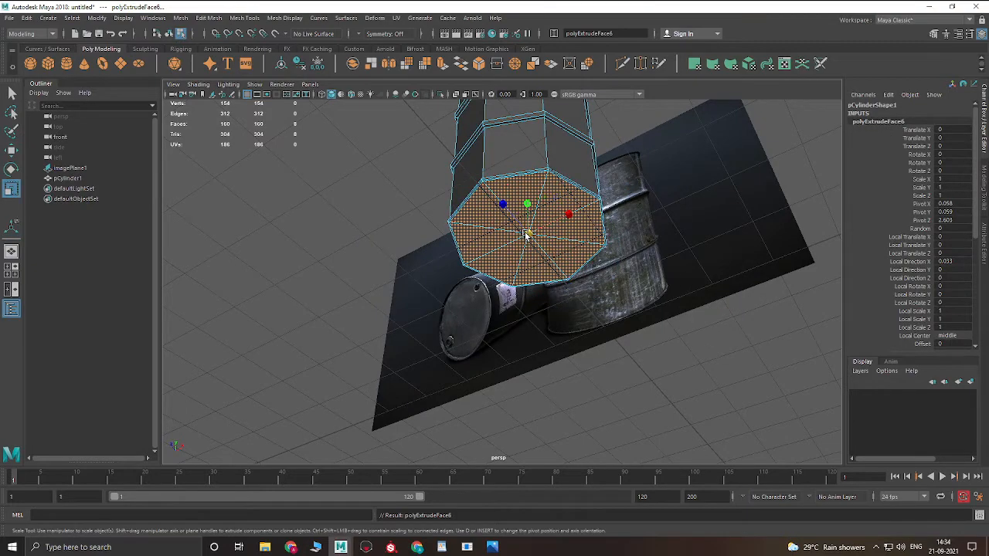
{"action": "left_click_drag", "start_coordinate": [527, 236], "coordinate": [524, 233]}
{"action": "right_click_drag", "start_coordinate": [510, 172], "coordinate": [552, 217], "text": "alt"}
{"action": "middle_click_drag", "start_coordinate": [552, 216], "coordinate": [585, 398], "text": "alt"}
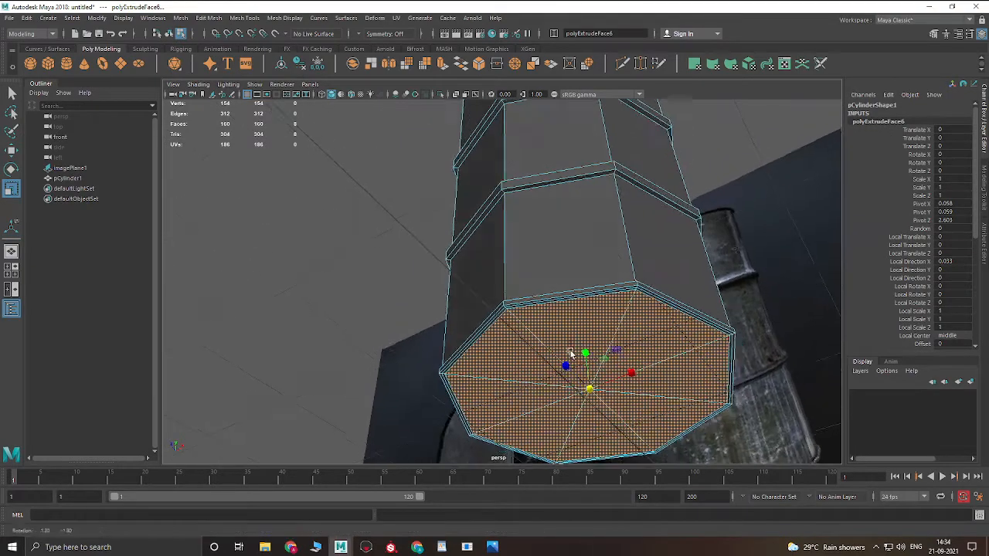
{"action": "left_click_drag", "start_coordinate": [585, 398], "coordinate": [568, 333], "text": "alt"}
- Extrude the inset bottom cap faces again and move them up into the barrel to recess the base
{"action": "key", "text": "w"}
{"action": "key", "text": "ctrl+e"}
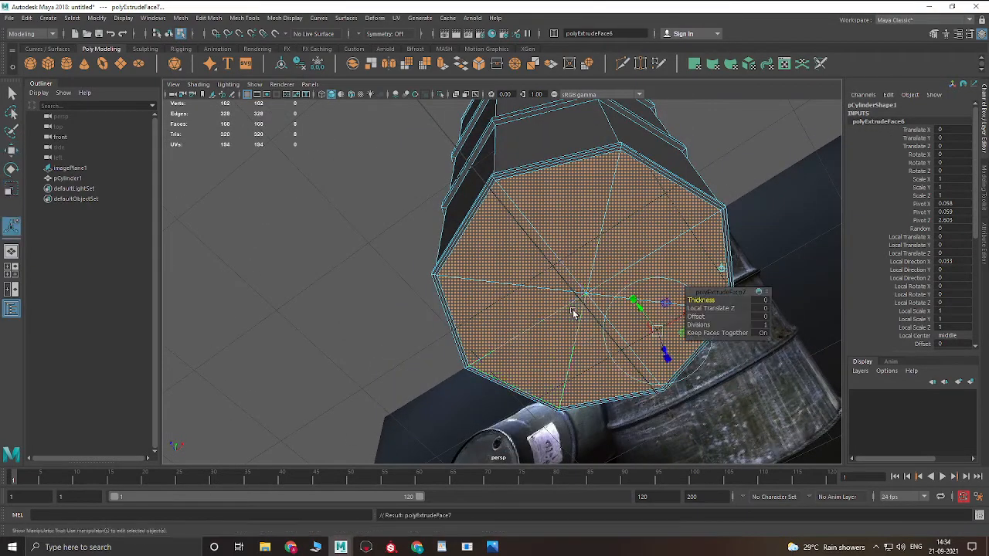
{"action": "left_click_drag", "start_coordinate": [585, 280], "coordinate": [588, 374]}
- Show the barrel in smooth preview, return to object mode and delete its construction history
{"action": "key", "text": "3"}
{"action": "right_click_drag", "start_coordinate": [504, 371], "coordinate": [721, 228]}
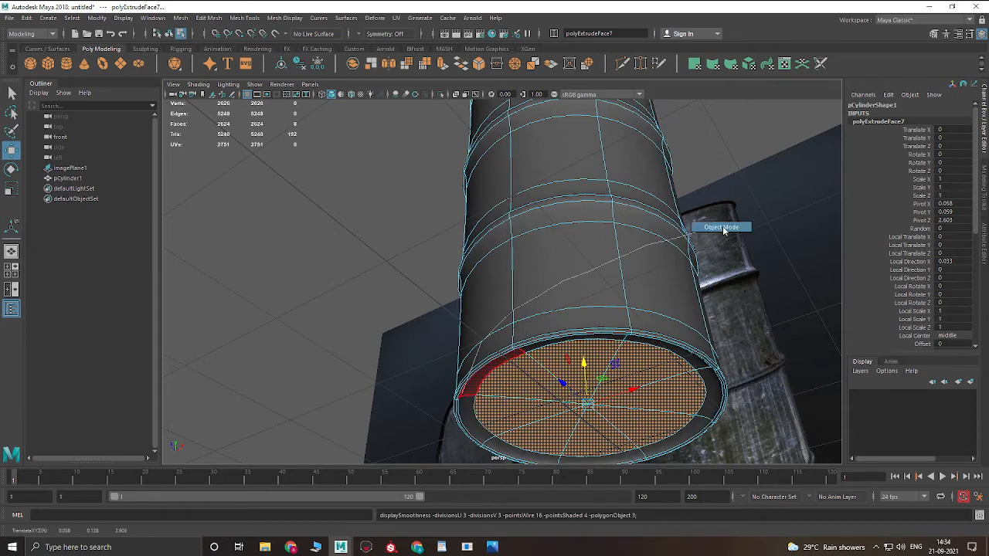
{"action": "left_click", "coordinate": [422, 243]}
{"action": "left_click_drag", "start_coordinate": [519, 253], "coordinate": [569, 238], "text": "alt"}
{"action": "left_click", "coordinate": [569, 232]}
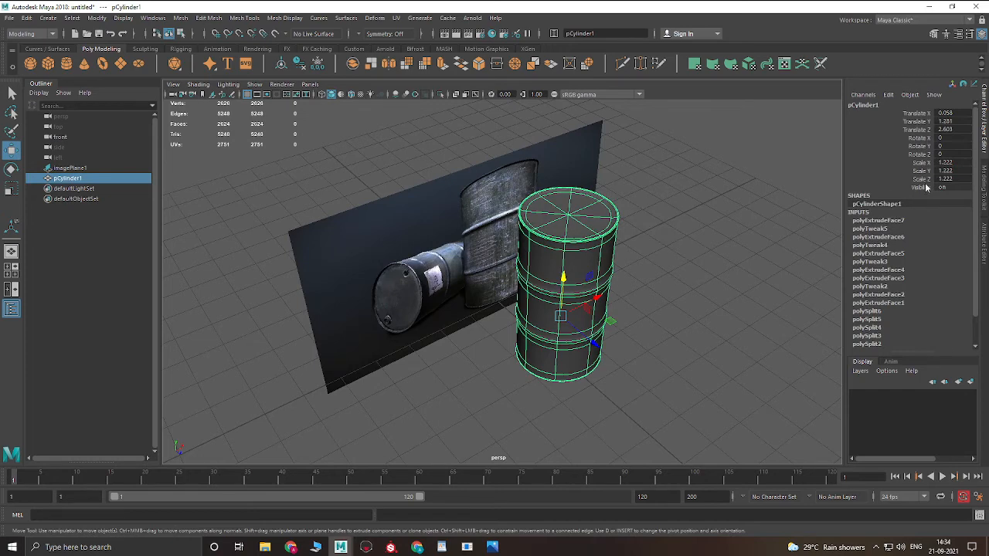
{"action": "right_click", "coordinate": [573, 225], "text": "shift"}
{"action": "right_click_drag", "start_coordinate": [574, 225], "coordinate": [378, 194], "text": "shift"}
- Examine the smoothed barrel beside the drum reference from several angles, near and far
{"action": "left_click_drag", "start_coordinate": [490, 246], "coordinate": [424, 229], "text": "alt"}
{"action": "right_click_drag", "start_coordinate": [424, 229], "coordinate": [512, 335], "text": "alt"}
{"action": "left_click_drag", "start_coordinate": [512, 305], "coordinate": [543, 289], "text": "alt"}
{"action": "middle_click_drag", "start_coordinate": [610, 297], "coordinate": [633, 357], "text": "alt"}
{"action": "right_click_drag", "start_coordinate": [541, 342], "coordinate": [584, 353], "text": "alt"}
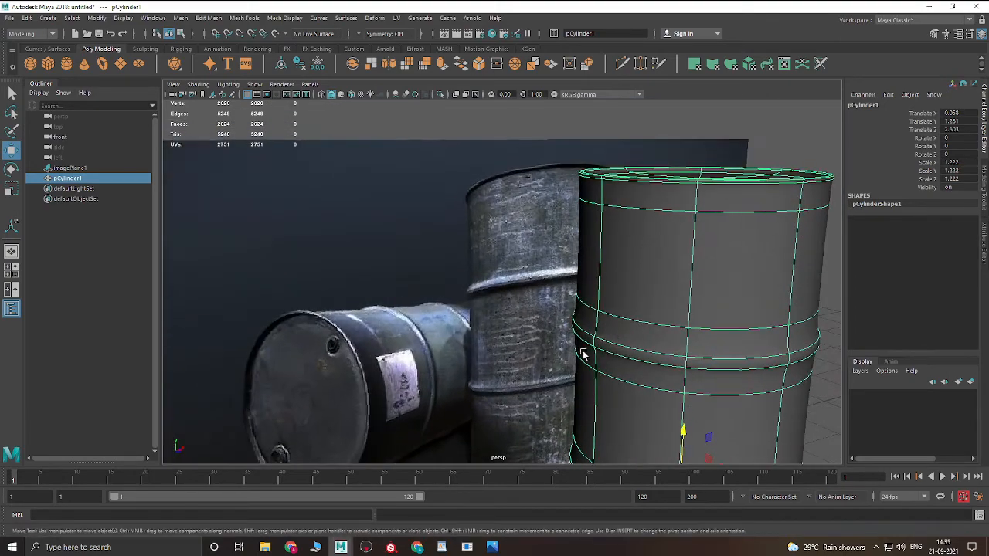
{"action": "right_click_drag", "start_coordinate": [746, 281], "coordinate": [644, 216], "text": "alt"}
{"action": "left_click", "coordinate": [649, 216]}
{"action": "left_click_drag", "start_coordinate": [565, 243], "coordinate": [607, 266], "text": "alt"}
{"action": "left_click", "coordinate": [607, 261]}
{"action": "left_click_drag", "start_coordinate": [683, 278], "coordinate": [387, 202], "text": "alt"}
{"action": "right_click_drag", "start_coordinate": [539, 291], "coordinate": [465, 305], "text": "alt"}
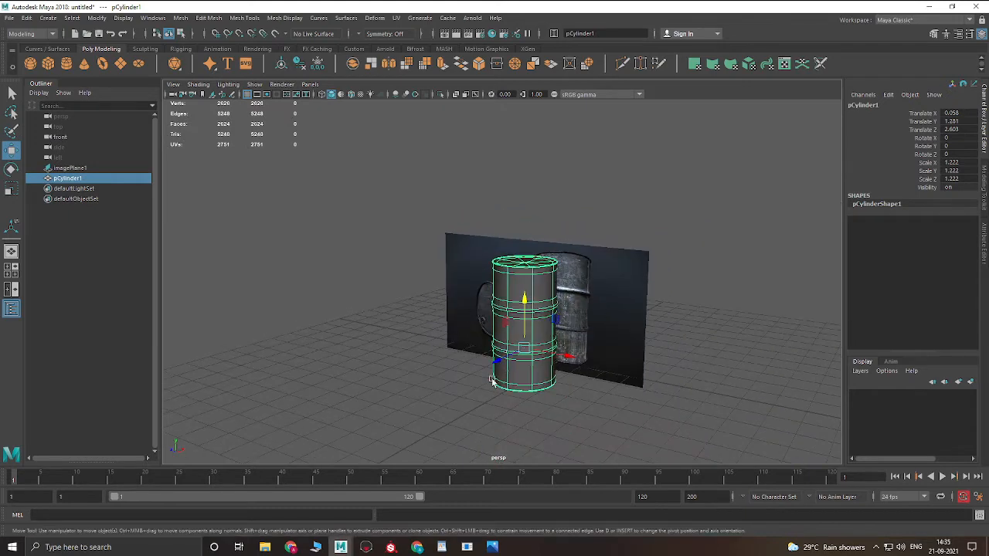
{"action": "left_click_drag", "start_coordinate": [492, 381], "coordinate": [621, 366], "text": "alt"}
{"action": "right_click_drag", "start_coordinate": [621, 367], "coordinate": [670, 403], "text": "alt"}
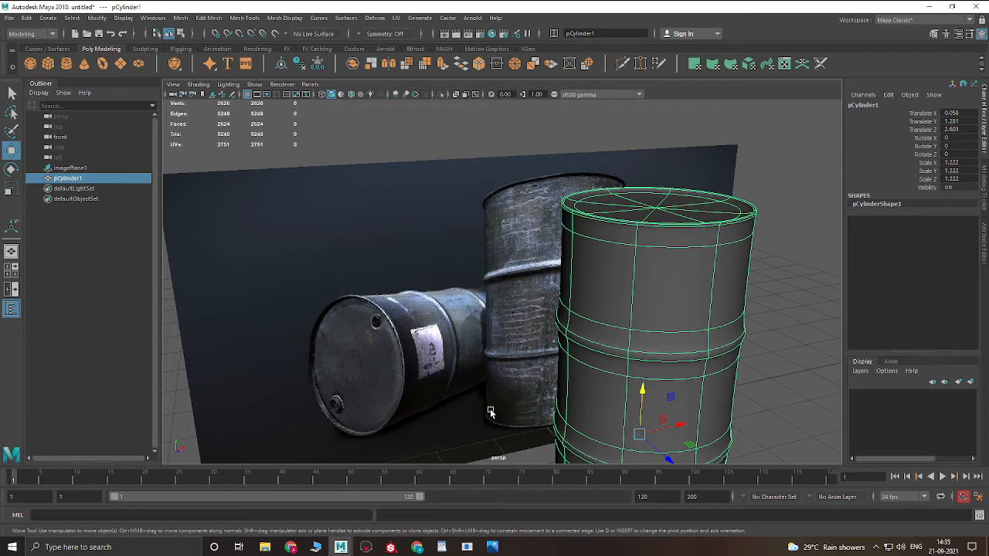
{"action": "left_click_drag", "start_coordinate": [664, 340], "coordinate": [570, 315], "text": "alt"}
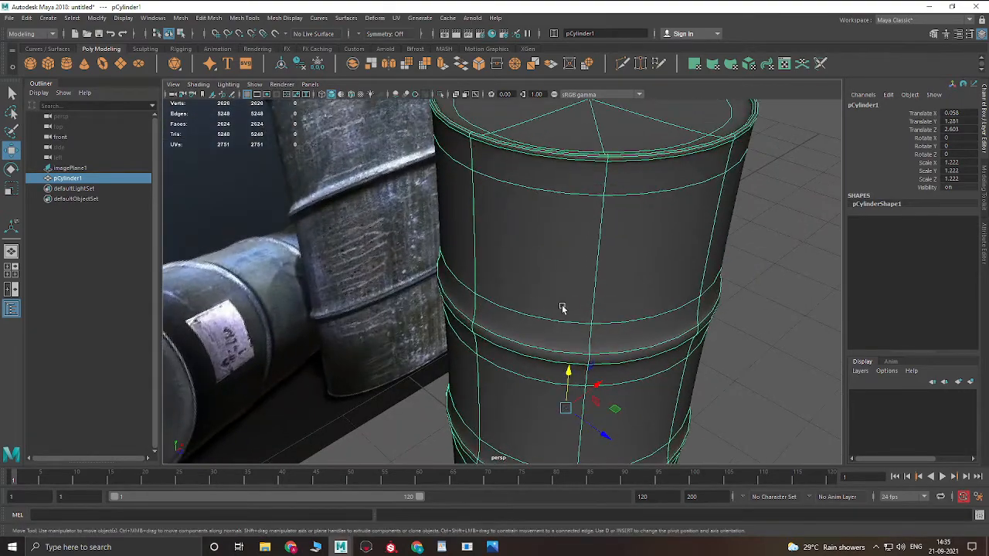
- Compare the barrel with and without smoothing, and examine the rib and top rim on the reference drum up close
{"action": "key", "text": "1"}
{"action": "key", "text": "3"}
{"action": "key", "text": "1"}
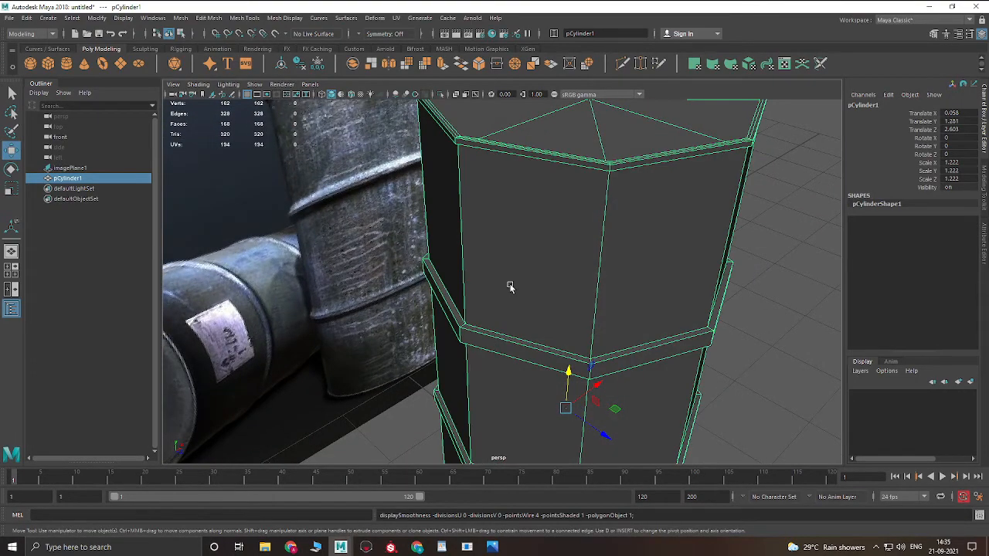
{"action": "left_click_drag", "start_coordinate": [512, 287], "coordinate": [526, 267], "text": "alt"}
{"action": "left_click_drag", "start_coordinate": [620, 318], "coordinate": [585, 210], "text": "alt"}
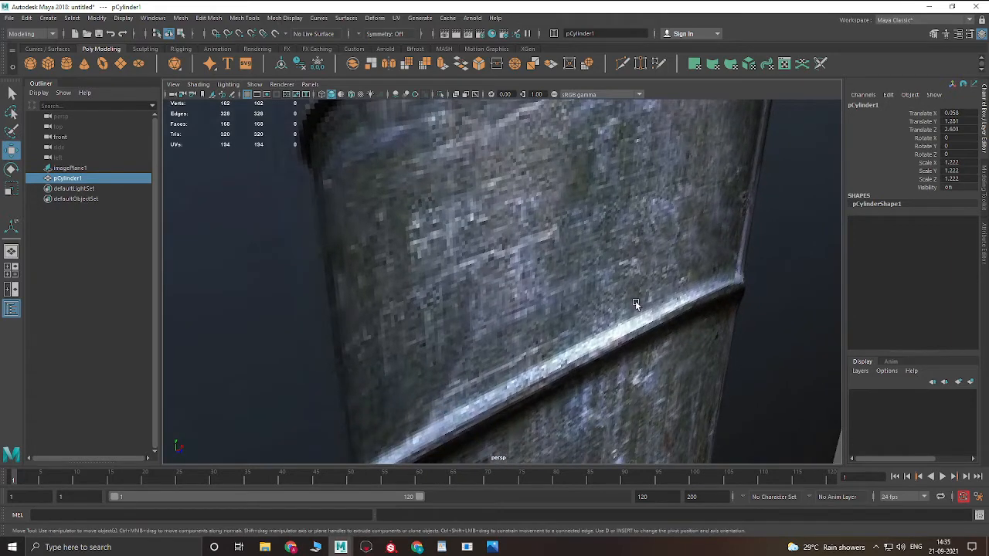
{"action": "middle_click_drag", "start_coordinate": [488, 307], "coordinate": [508, 475], "text": "alt"}
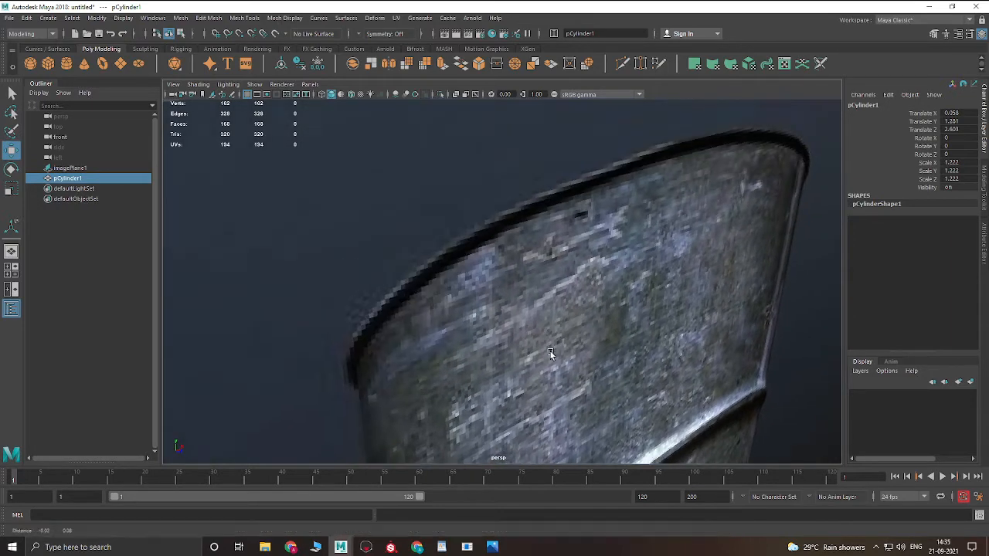
{"action": "scroll", "coordinate": [514, 304], "scroll_direction": "up", "scroll_amount": 2}
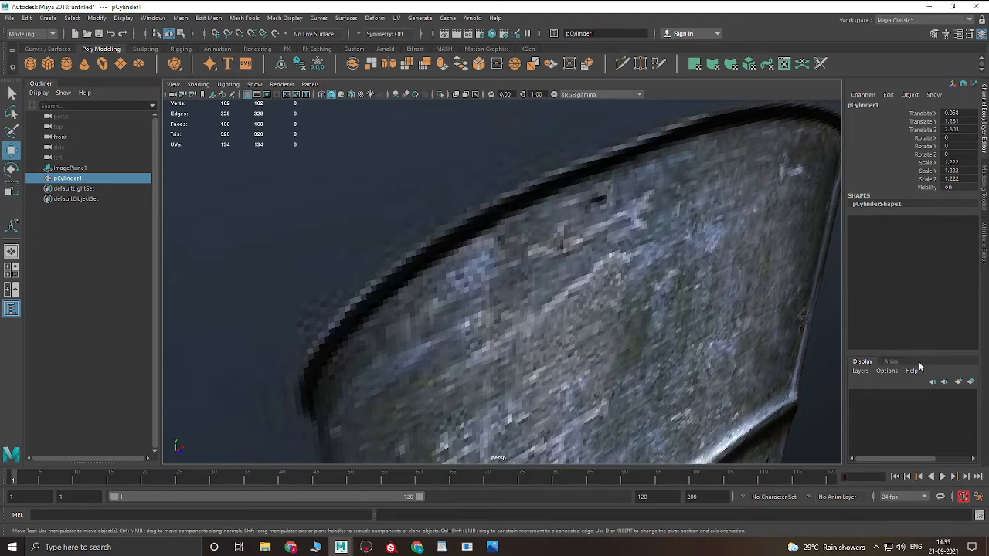
{"action": "scroll", "coordinate": [578, 306], "scroll_direction": "down", "scroll_amount": 5}
{"action": "middle_click_drag", "start_coordinate": [632, 290], "coordinate": [410, 303], "text": "alt"}
{"action": "left_click_drag", "start_coordinate": [409, 303], "coordinate": [549, 223], "text": "alt"}
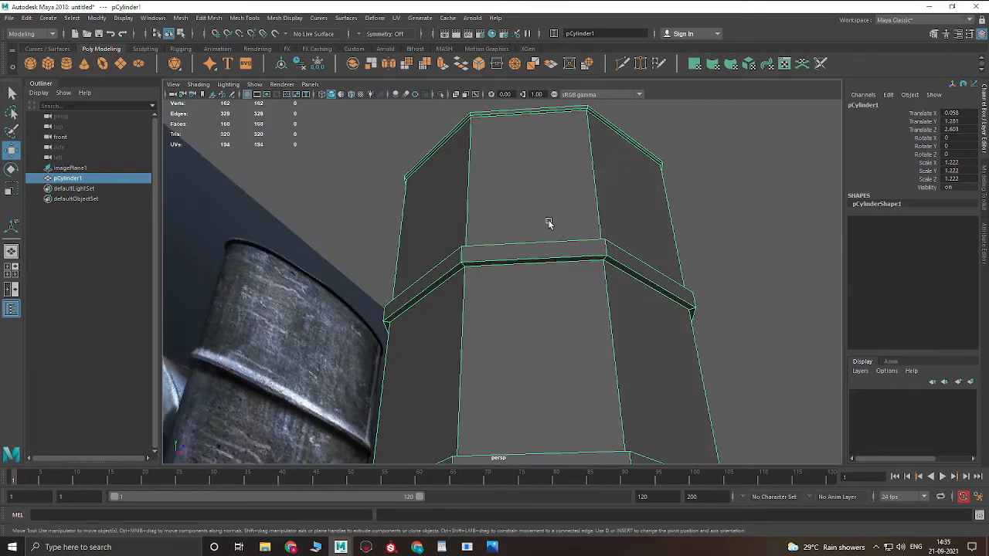
- Switch the barrel to edge selection in smooth preview and select one horizontal edge just below the top rim
{"action": "middle_click_drag", "start_coordinate": [549, 223], "coordinate": [522, 349], "text": "alt"}
{"action": "right_click_drag", "start_coordinate": [522, 349], "coordinate": [705, 354], "text": "alt"}
{"action": "key", "text": "F10"}
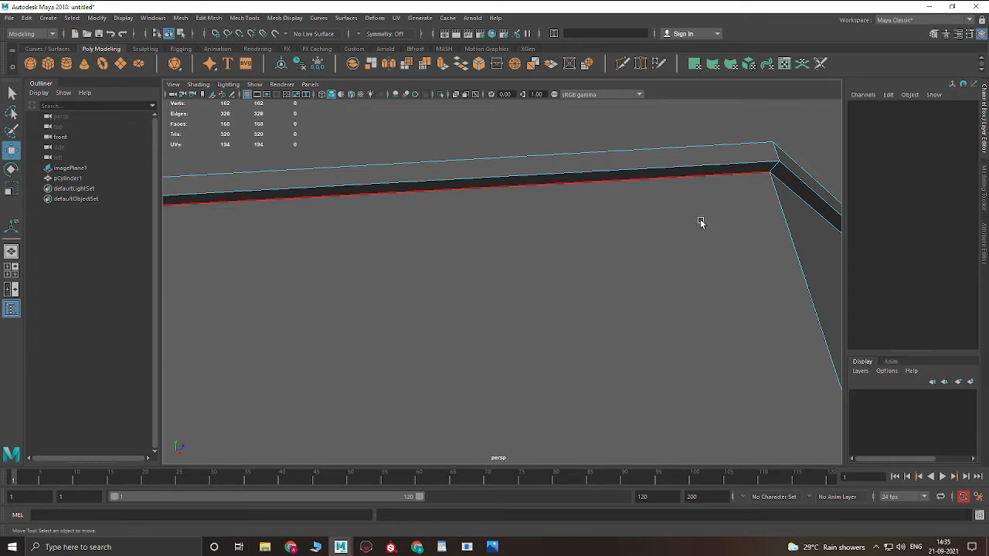
{"action": "key", "text": "3"}
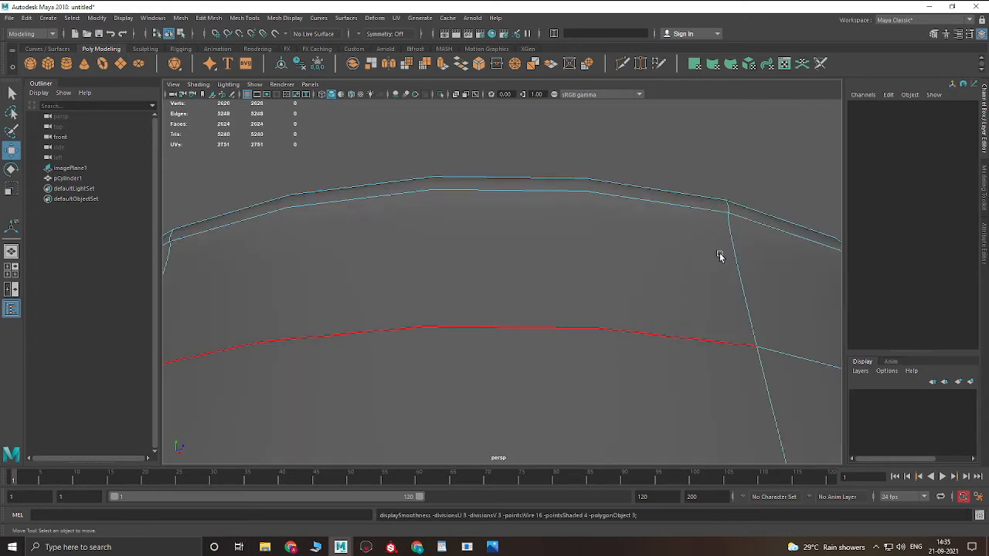
{"action": "right_click_drag", "start_coordinate": [735, 242], "coordinate": [504, 309], "text": "alt"}
{"action": "left_click_drag", "start_coordinate": [544, 362], "coordinate": [610, 352], "text": "alt"}
{"action": "right_click_drag", "start_coordinate": [610, 353], "coordinate": [691, 350], "text": "alt"}
{"action": "left_click", "coordinate": [598, 281]}
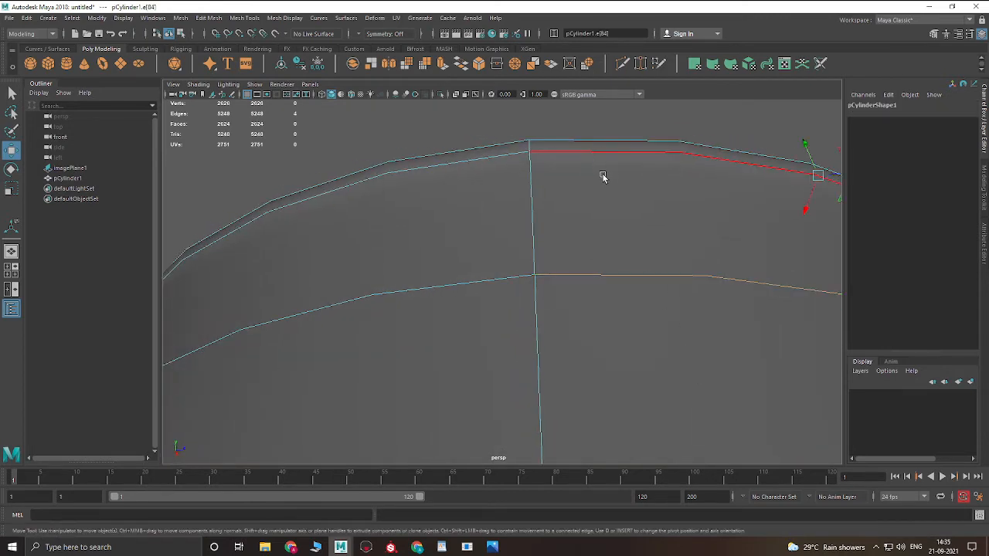
- Insert a supporting edge loop on the underside of the top rim, tight against its corner with the barrel wall
{"action": "double_click", "coordinate": [578, 261]}
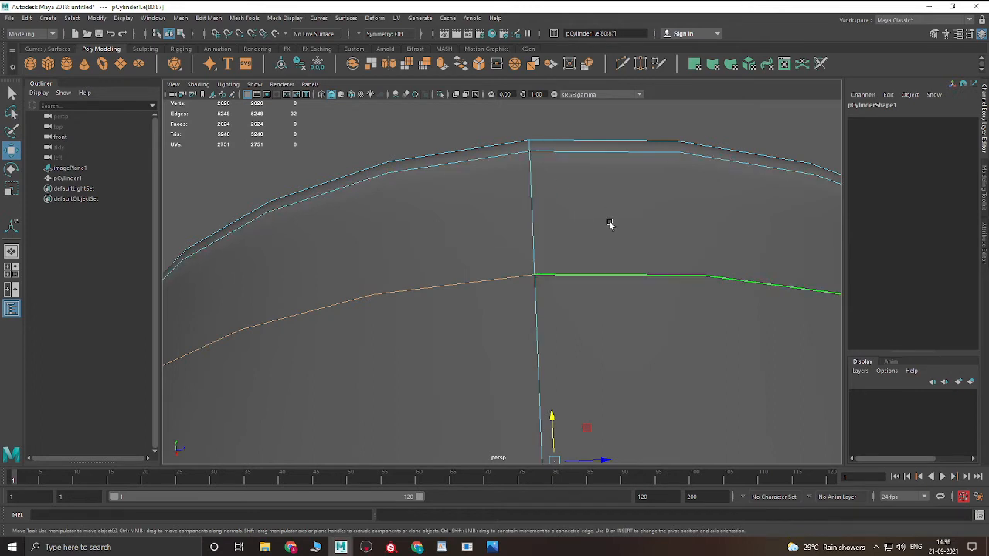
{"action": "key", "text": "1"}
{"action": "middle_click_drag", "start_coordinate": [662, 163], "coordinate": [668, 197], "text": "alt"}
{"action": "scroll", "coordinate": [632, 182], "scroll_direction": "up", "scroll_amount": 1}
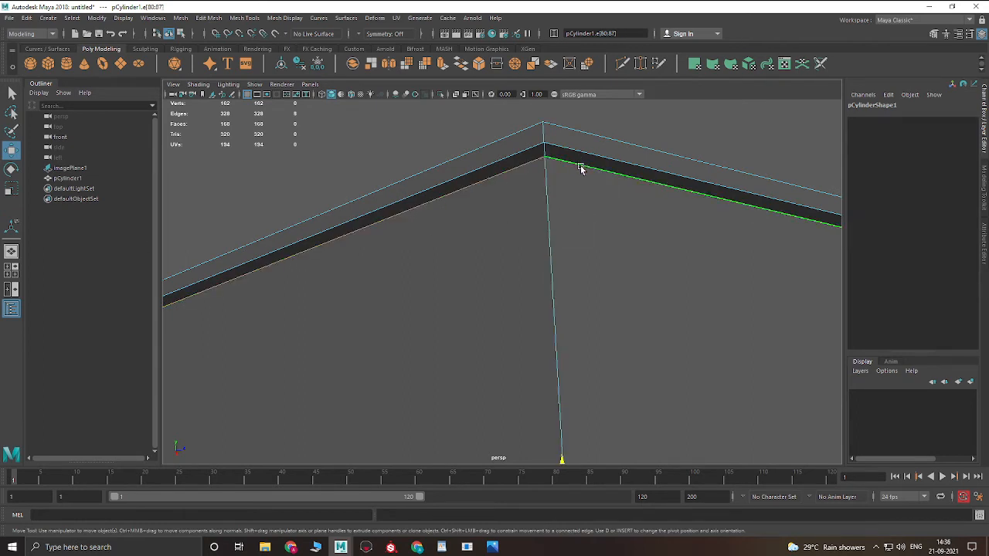
{"action": "left_click", "coordinate": [632, 154]}
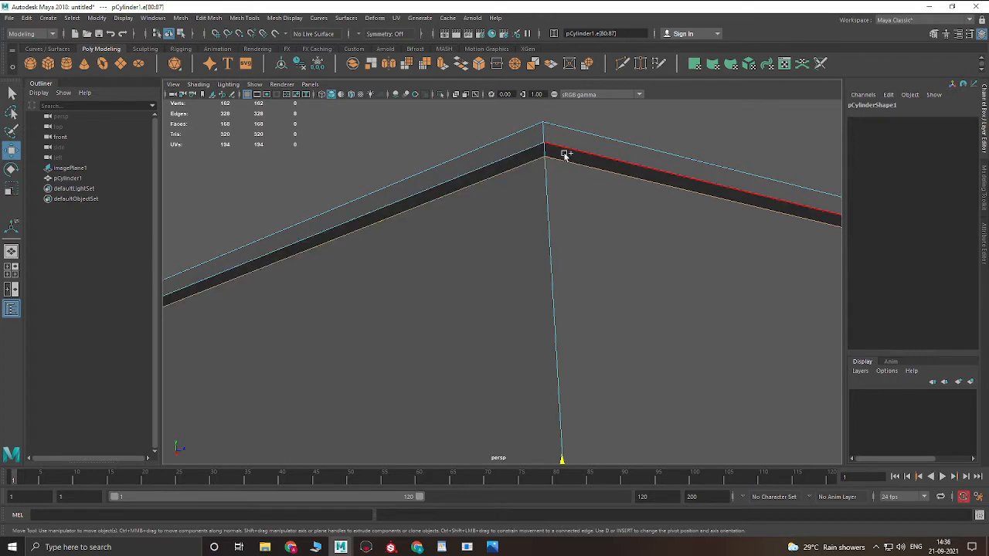
{"action": "right_click_drag", "start_coordinate": [565, 153], "coordinate": [507, 153], "text": "shift"}
{"action": "scroll", "coordinate": [549, 153], "scroll_direction": "up", "scroll_amount": 2}
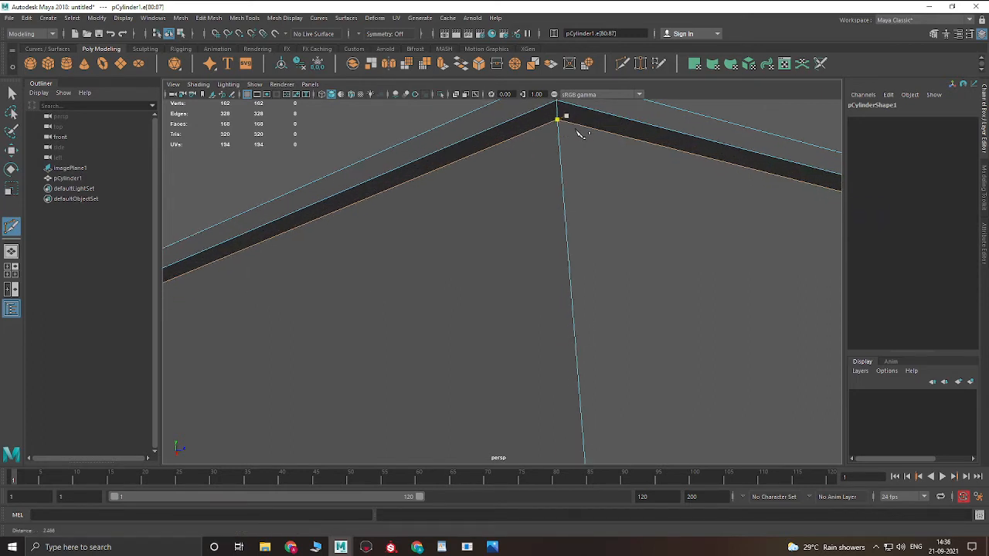
{"action": "middle_click_drag", "start_coordinate": [574, 126], "coordinate": [565, 158], "text": "alt"}
{"action": "scroll", "coordinate": [564, 159], "scroll_direction": "up", "scroll_amount": 3}
{"action": "key", "text": "ctrl+space"}
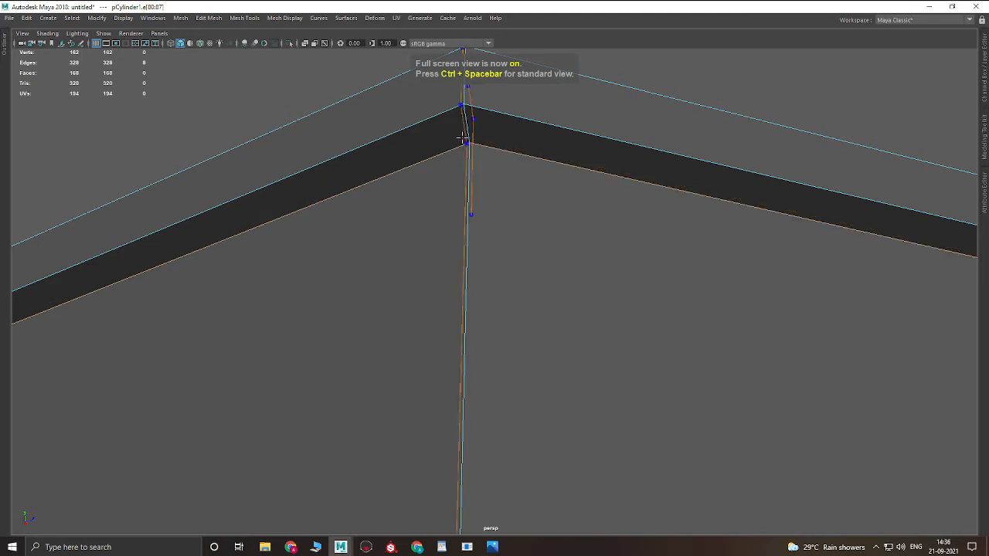
{"action": "left_click", "coordinate": [469, 143], "text": "ctrl"}
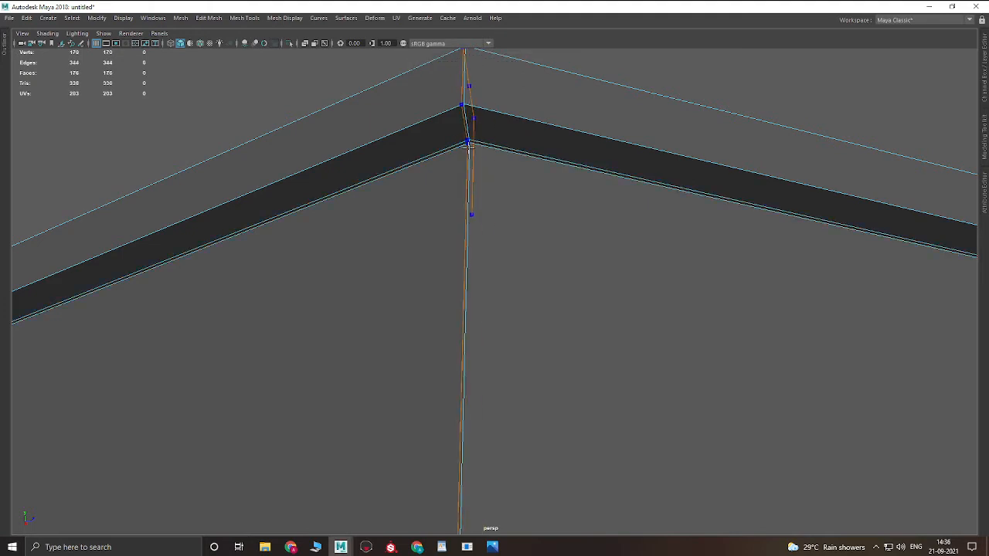
- Insert a second supporting edge loop on the barrel wall just below the top rim, and return to object mode in smooth preview
{"action": "scroll", "coordinate": [463, 135], "scroll_direction": "up", "scroll_amount": 4}
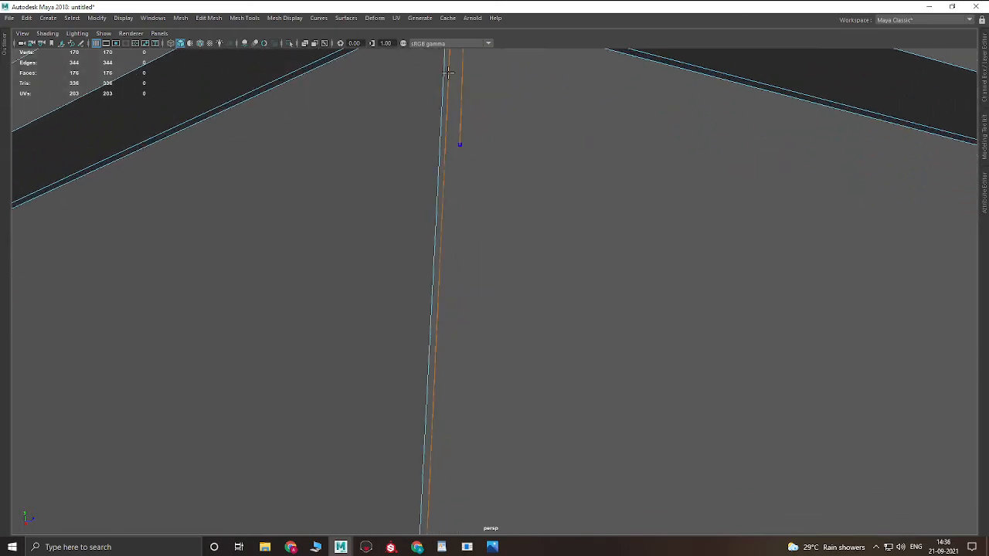
{"action": "middle_click_drag", "start_coordinate": [448, 73], "coordinate": [530, 190], "text": "alt"}
{"action": "right_click_drag", "start_coordinate": [530, 190], "coordinate": [398, 192], "text": "alt"}
{"action": "middle_click_drag", "start_coordinate": [514, 168], "coordinate": [509, 120], "text": "alt"}
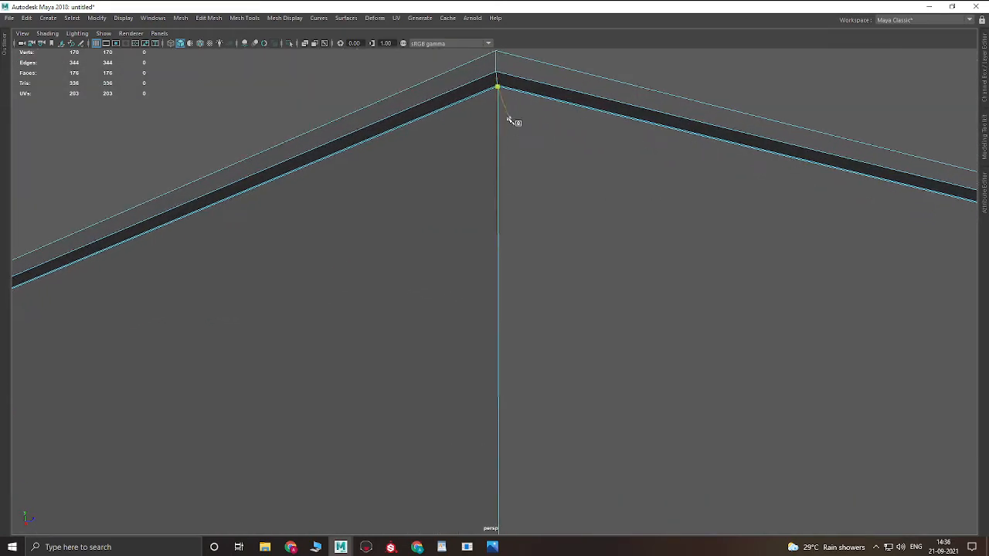
{"action": "left_click", "coordinate": [499, 90], "text": "ctrl"}
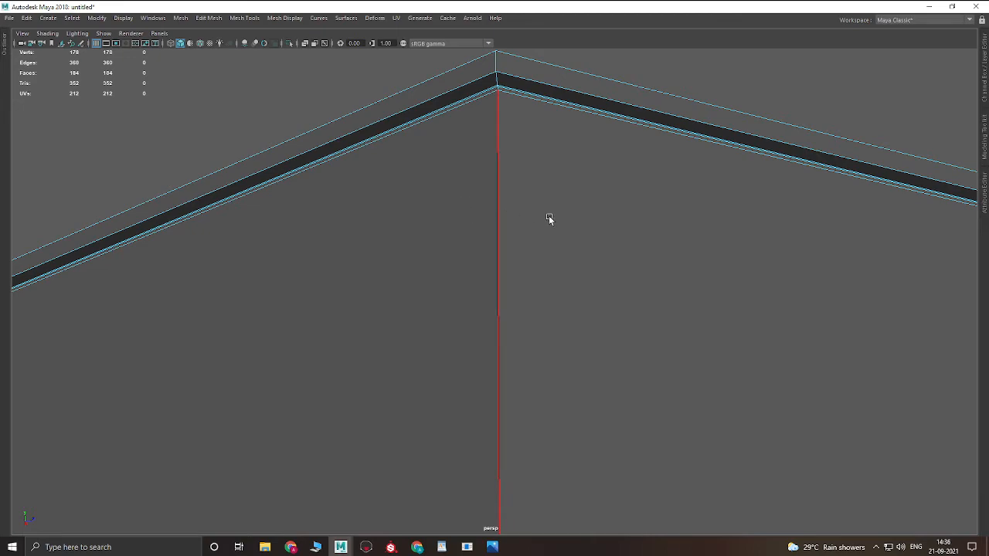
{"action": "right_click_drag", "start_coordinate": [549, 217], "coordinate": [394, 232], "text": "alt"}
{"action": "key", "text": "3"}
{"action": "right_click_drag", "start_coordinate": [473, 348], "coordinate": [560, 191]}
{"action": "left_click", "coordinate": [520, 216]}
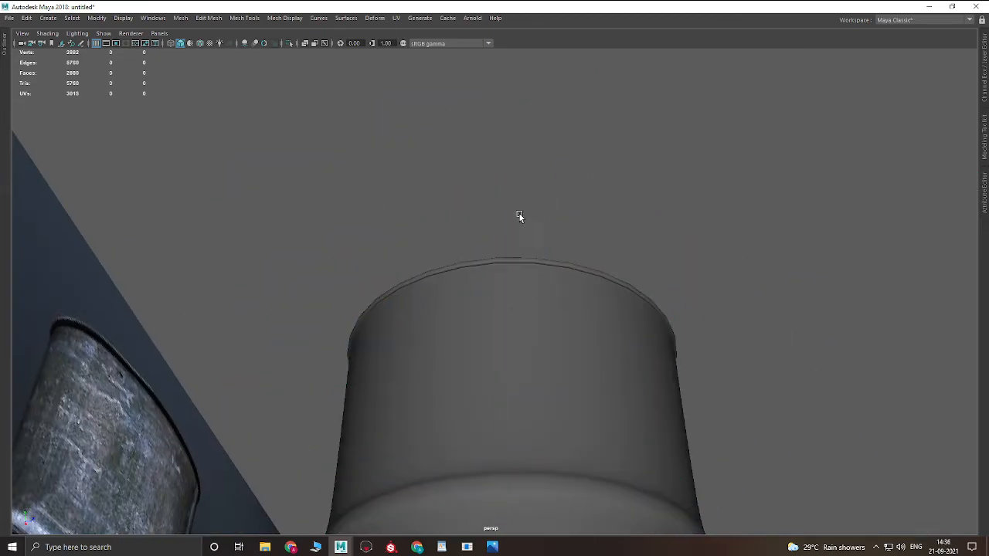
- Examine the top rim's smoothed underside with and without its wireframe, up close and beside the reference drum
{"action": "right_click_drag", "start_coordinate": [520, 217], "coordinate": [766, 341], "text": "alt"}
{"action": "right_click_drag", "start_coordinate": [476, 186], "coordinate": [576, 232], "text": "alt"}
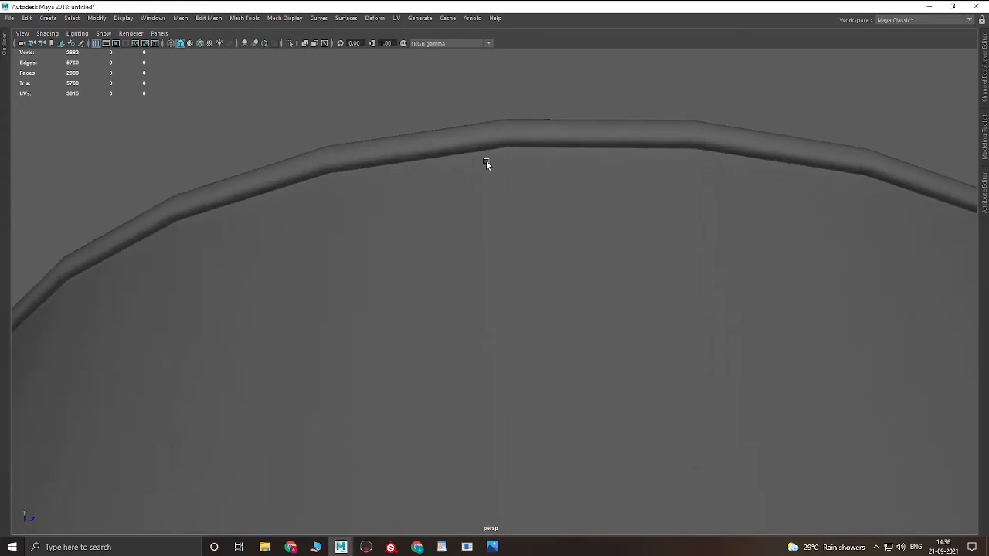
{"action": "left_click", "coordinate": [519, 173]}
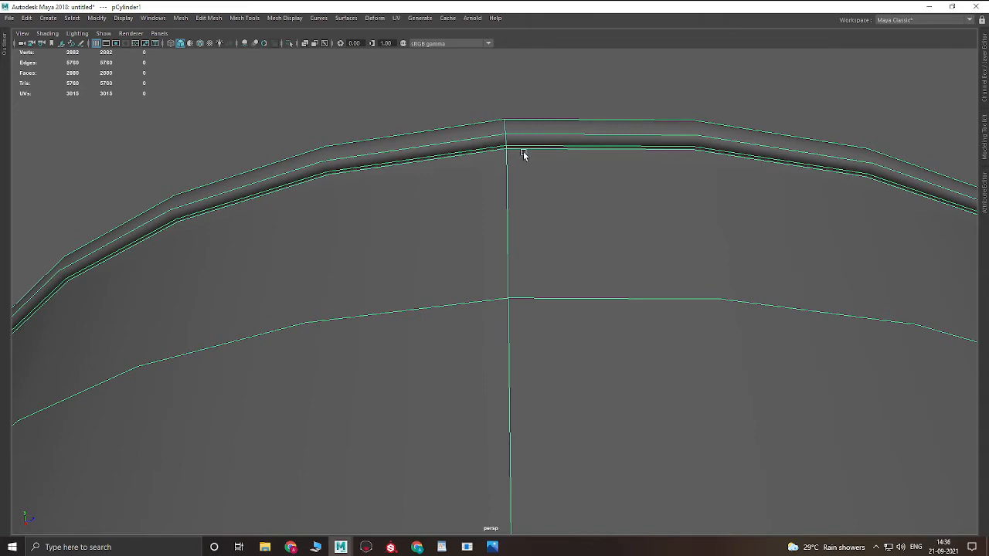
{"action": "right_click_drag", "start_coordinate": [616, 203], "coordinate": [478, 216], "text": "alt"}
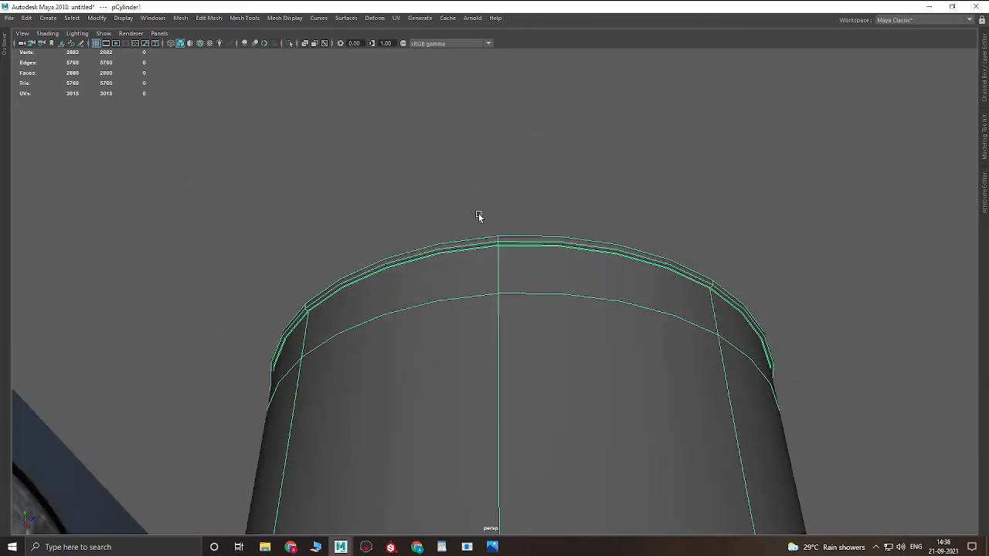
{"action": "left_click_drag", "start_coordinate": [478, 216], "coordinate": [538, 184], "text": "alt"}
{"action": "right_click_drag", "start_coordinate": [510, 255], "coordinate": [628, 306], "text": "alt"}
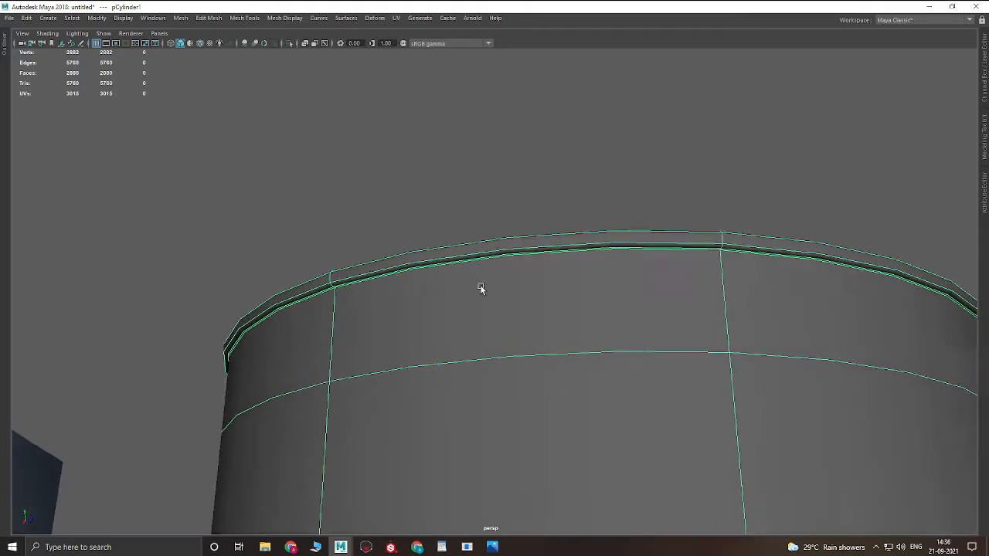
{"action": "right_click_drag", "start_coordinate": [480, 289], "coordinate": [514, 300], "text": "alt"}
{"action": "left_click_drag", "start_coordinate": [514, 301], "coordinate": [509, 297], "text": "alt"}
{"action": "right_click_drag", "start_coordinate": [300, 317], "coordinate": [212, 317]}
{"action": "right_click_drag", "start_coordinate": [413, 314], "coordinate": [299, 332], "text": "alt"}
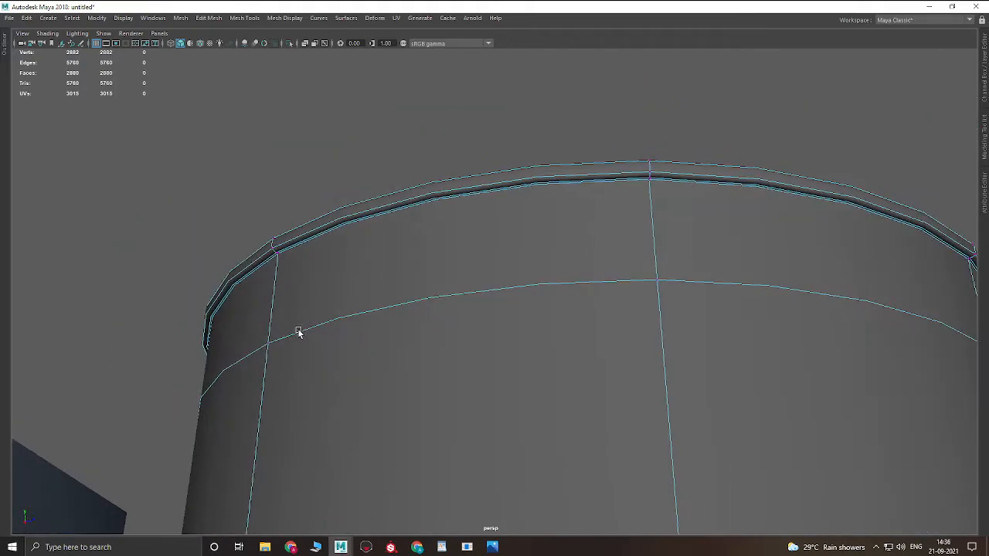
{"action": "right_click_drag", "start_coordinate": [585, 255], "coordinate": [328, 287], "text": "alt"}
{"action": "left_click_drag", "start_coordinate": [328, 287], "coordinate": [290, 342], "text": "alt"}
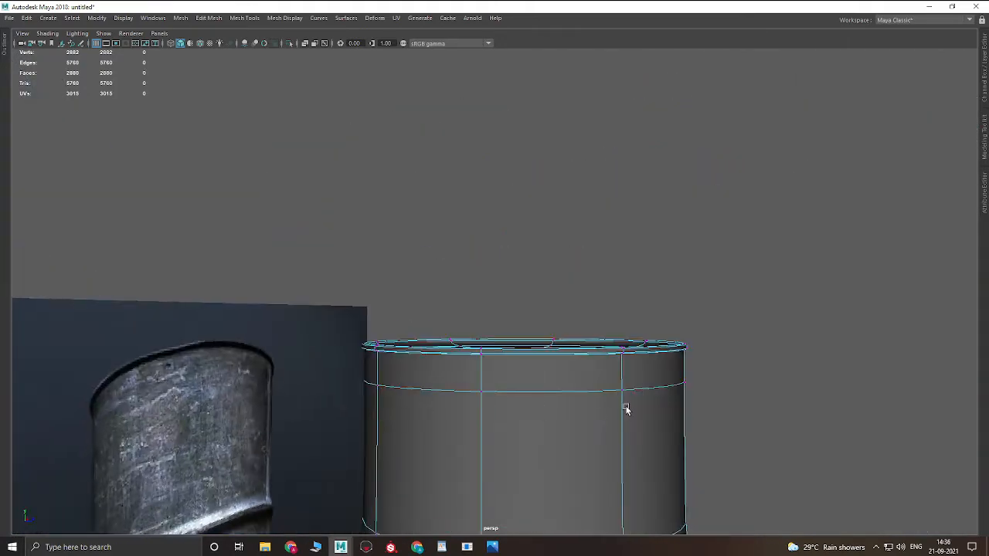
{"action": "right_click_drag", "start_coordinate": [473, 371], "coordinate": [567, 265], "text": "alt"}
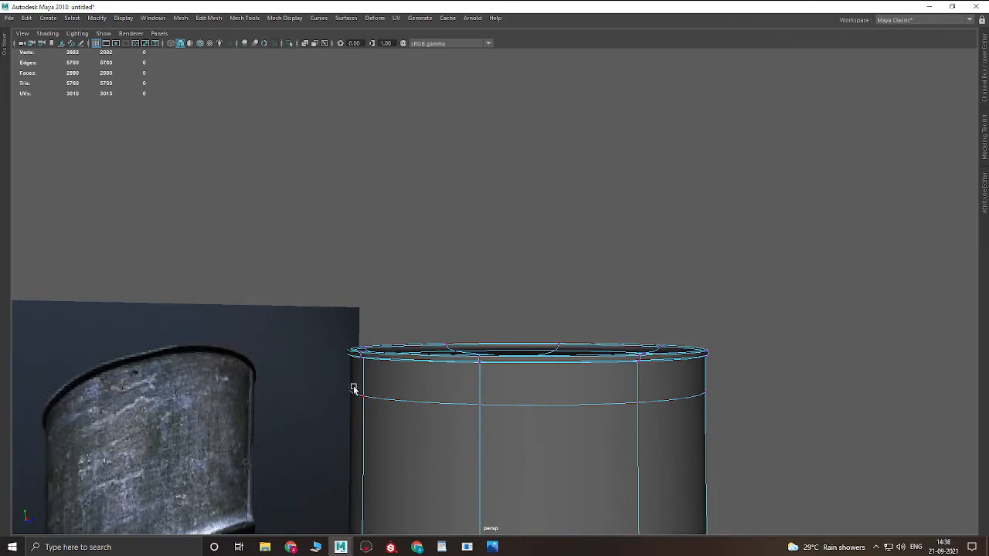
- Inspect the smoothed barrel from the top rim down to the upper rib and compare the rib with the reference drum
{"action": "right_click_drag", "start_coordinate": [545, 213], "coordinate": [587, 189]}
{"action": "right_click_drag", "start_coordinate": [485, 208], "coordinate": [572, 343], "text": "alt"}
{"action": "left_click_drag", "start_coordinate": [572, 343], "coordinate": [598, 277], "text": "alt"}
{"action": "right_click_drag", "start_coordinate": [598, 276], "coordinate": [600, 319], "text": "alt"}
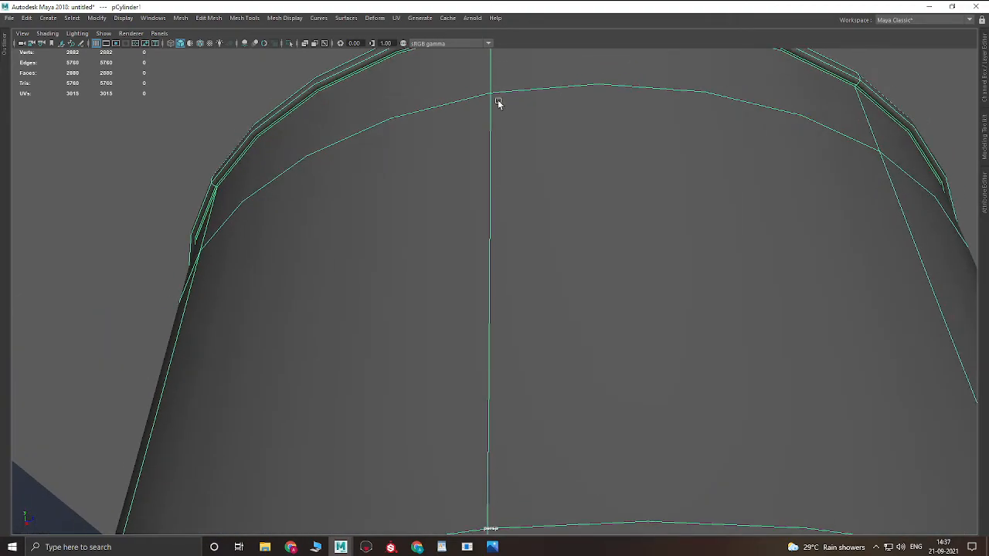
{"action": "middle_click_drag", "start_coordinate": [478, 103], "coordinate": [480, 170], "text": "alt"}
{"action": "right_click_drag", "start_coordinate": [714, 202], "coordinate": [635, 230], "text": "alt"}
{"action": "middle_click_drag", "start_coordinate": [521, 192], "coordinate": [535, 101], "text": "alt"}
{"action": "right_click_drag", "start_coordinate": [464, 282], "coordinate": [395, 309], "text": "alt"}
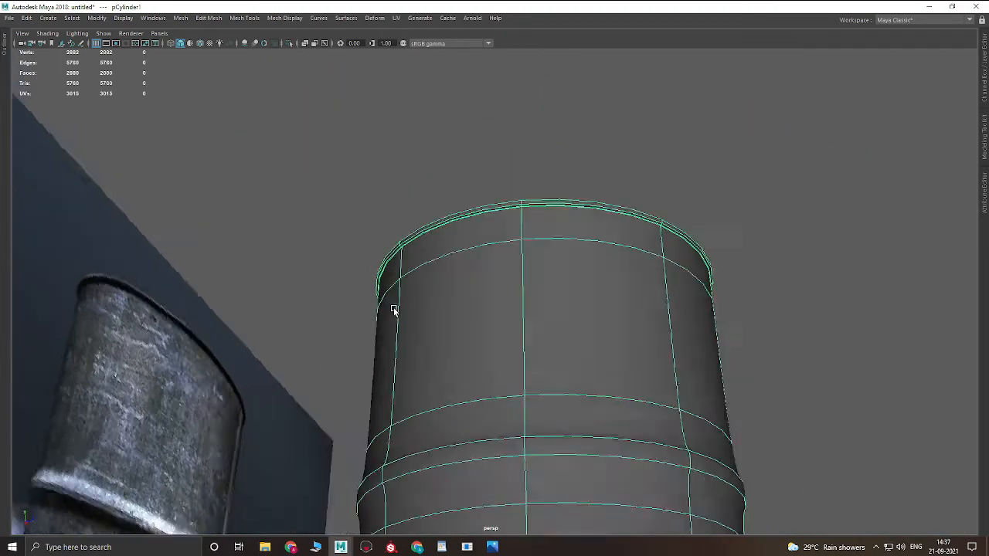
{"action": "left_click_drag", "start_coordinate": [395, 309], "coordinate": [391, 386], "text": "alt"}
{"action": "right_click_drag", "start_coordinate": [410, 123], "coordinate": [460, 204], "text": "alt"}
{"action": "middle_click_drag", "start_coordinate": [336, 258], "coordinate": [593, 108], "text": "alt"}
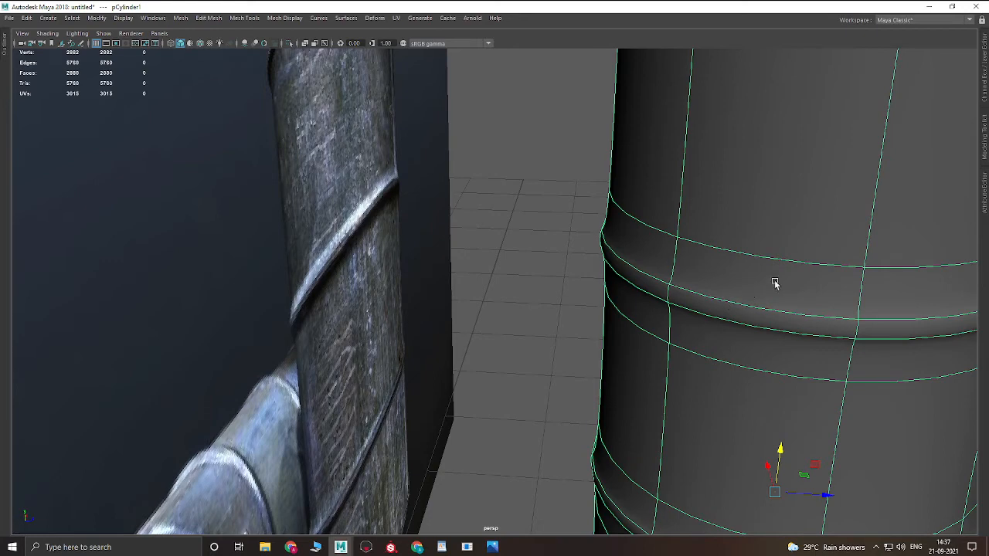
{"action": "middle_click_drag", "start_coordinate": [773, 283], "coordinate": [678, 282], "text": "alt"}
- Insert supporting edge loops on both sides of the corner where the upper rib's top face meets the wall, and show the barrel smoothed
{"action": "key", "text": "1"}
{"action": "right_click_drag", "start_coordinate": [596, 260], "coordinate": [655, 205], "text": "alt"}
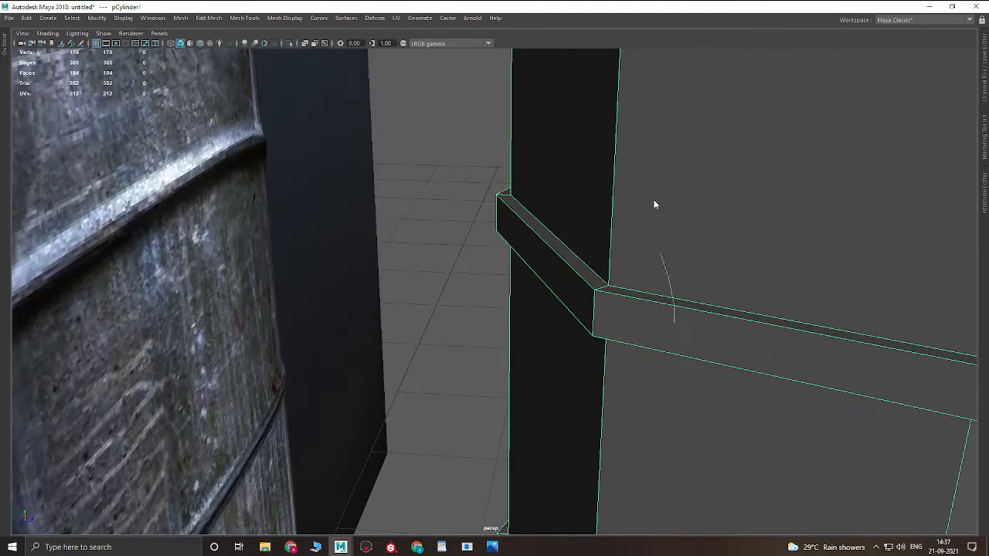
{"action": "left_click", "coordinate": [620, 288]}
{"action": "left_click_drag", "start_coordinate": [680, 276], "coordinate": [526, 234], "text": "alt"}
{"action": "right_click_drag", "start_coordinate": [568, 219], "coordinate": [447, 223], "text": "shift"}
{"action": "left_click", "coordinate": [520, 232]}
{"action": "left_click_drag", "start_coordinate": [335, 240], "coordinate": [435, 286], "text": "alt"}
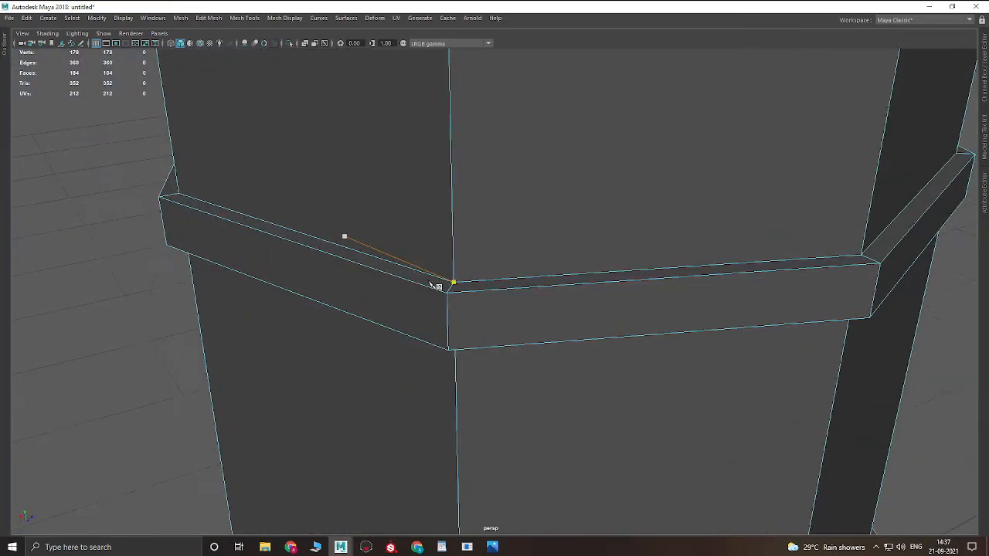
{"action": "scroll", "coordinate": [435, 285], "scroll_direction": "up", "scroll_amount": 2}
{"action": "left_click", "coordinate": [445, 277], "text": "ctrl"}
{"action": "left_click", "coordinate": [445, 276], "text": "ctrl"}
{"action": "left_click", "coordinate": [441, 282], "text": "ctrl"}
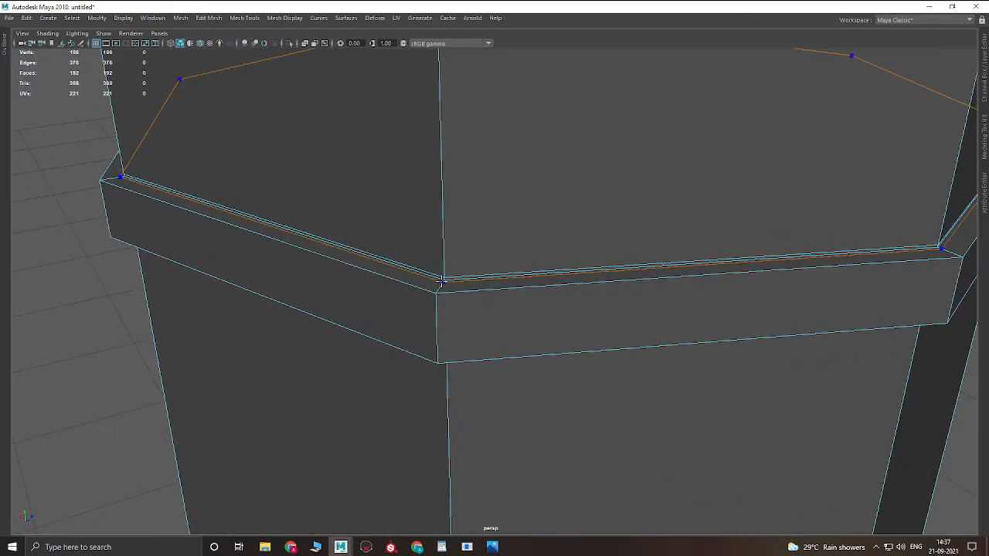
{"action": "key", "text": "q"}
{"action": "key", "text": "3"}
{"action": "right_click_drag", "start_coordinate": [526, 279], "coordinate": [529, 279], "text": "alt"}
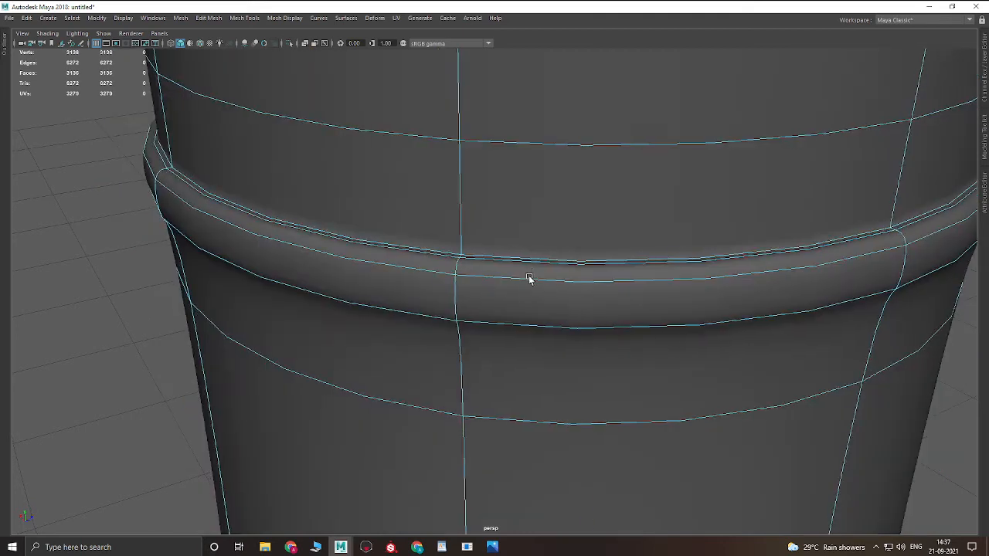
{"action": "left_click", "coordinate": [174, 273]}
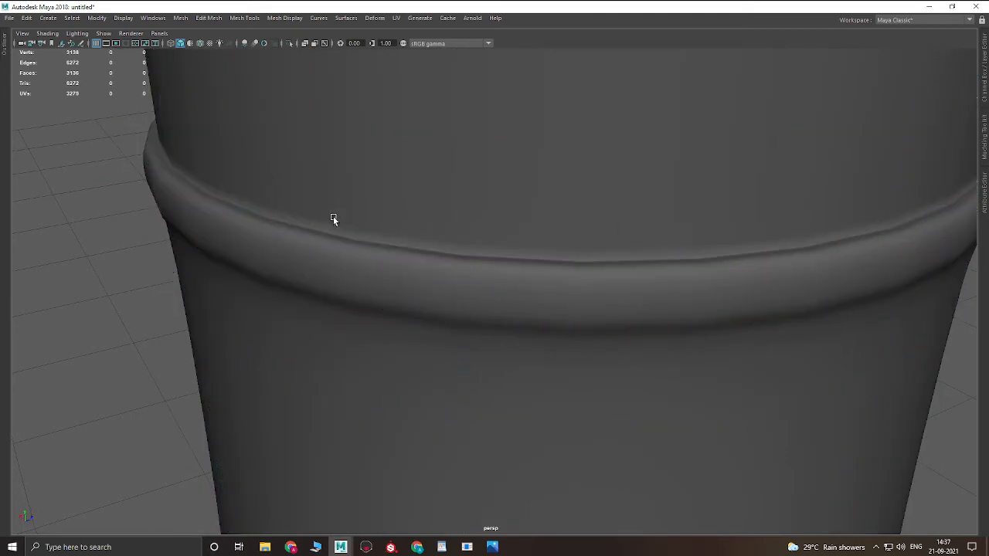
- Examine the underside of the upper rib with and without smoothing
{"action": "right_click_drag", "start_coordinate": [795, 248], "coordinate": [626, 275], "text": "alt"}
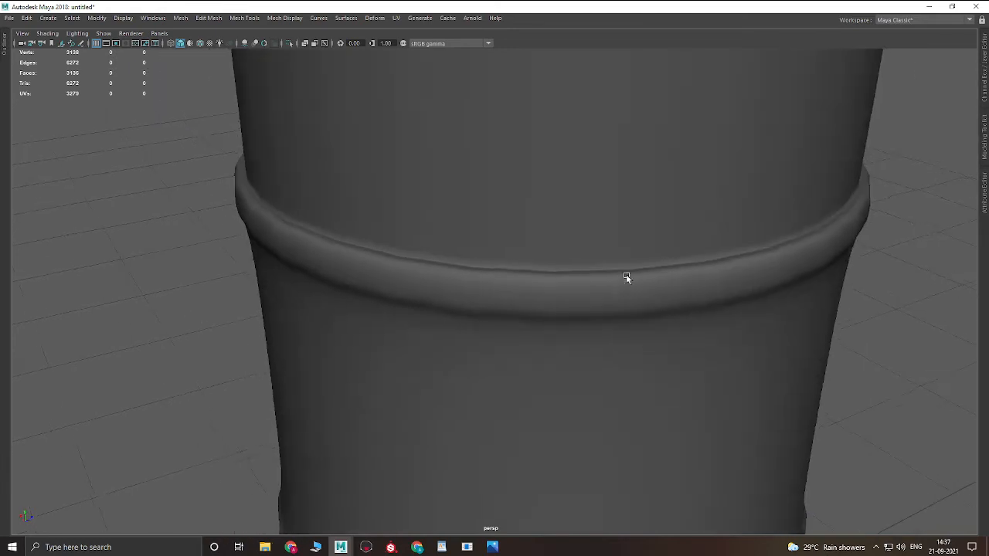
{"action": "left_click_drag", "start_coordinate": [627, 290], "coordinate": [516, 205], "text": "alt"}
{"action": "left_click", "coordinate": [515, 204]}
{"action": "key", "text": "1"}
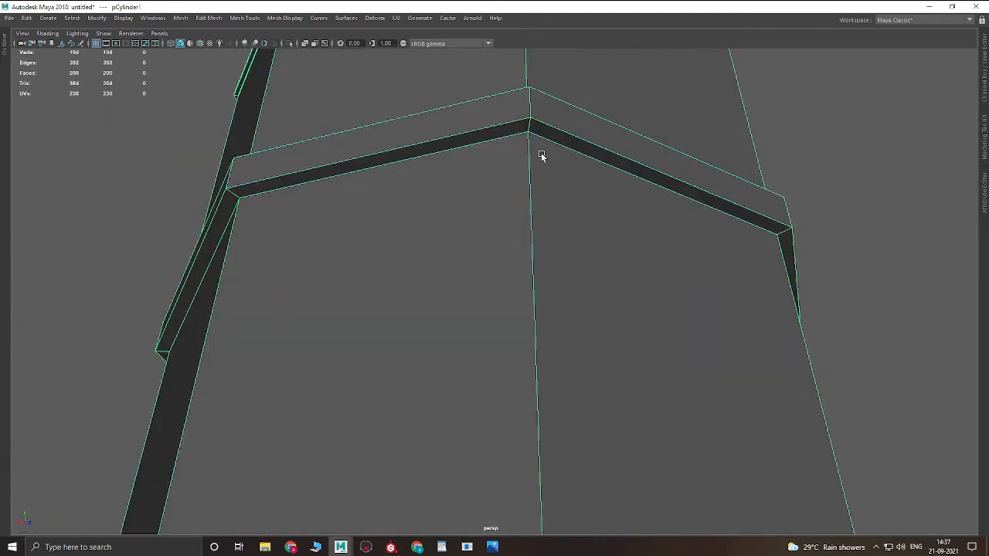
{"action": "key", "text": "3"}
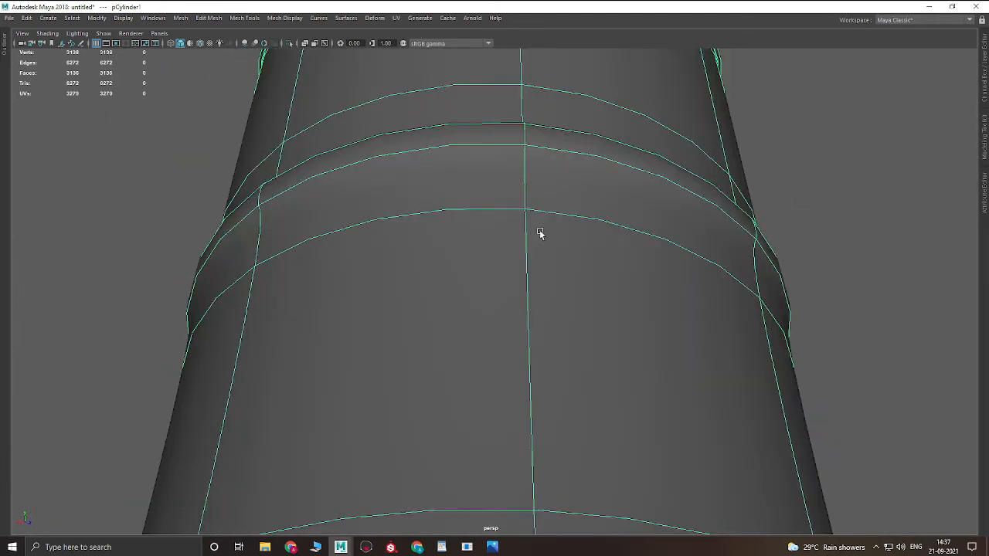
{"action": "left_click", "coordinate": [810, 215]}
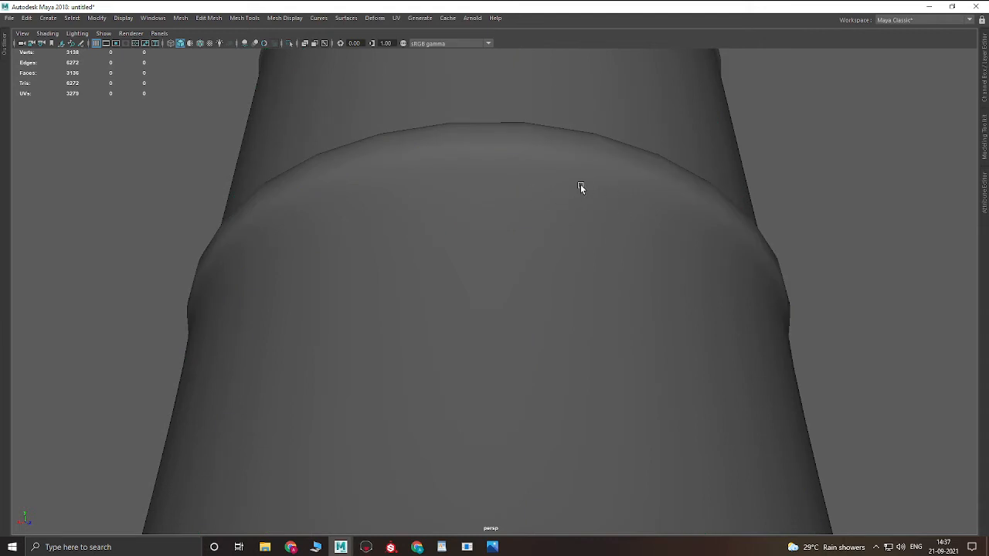
- Insert supporting edge loops on both sides of the corner where the upper rib's underside meets the wall, and show the barrel smoothed
{"action": "left_click", "coordinate": [580, 185]}
{"action": "key", "text": "1"}
{"action": "right_click_drag", "start_coordinate": [567, 172], "coordinate": [584, 168], "text": "shift"}
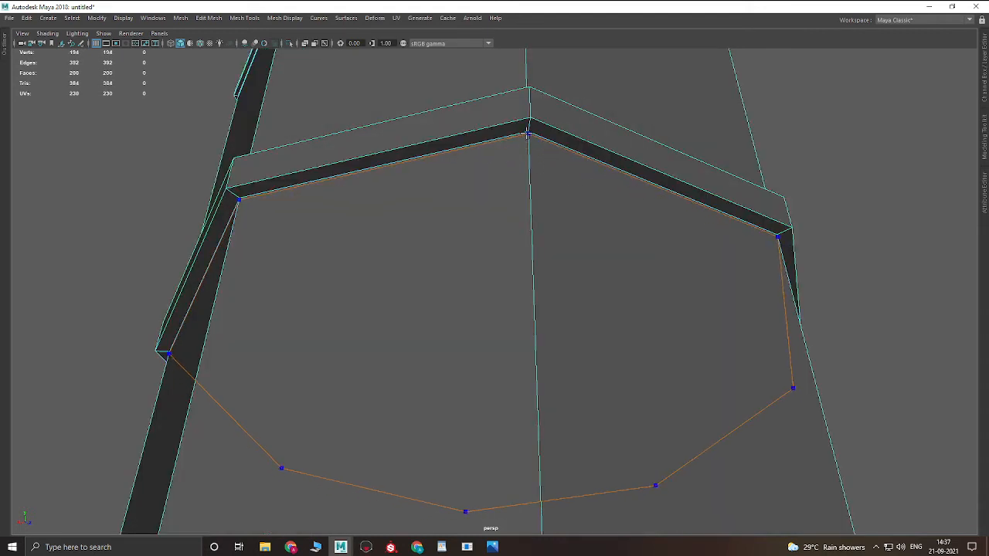
{"action": "left_click", "coordinate": [528, 129], "text": "ctrl"}
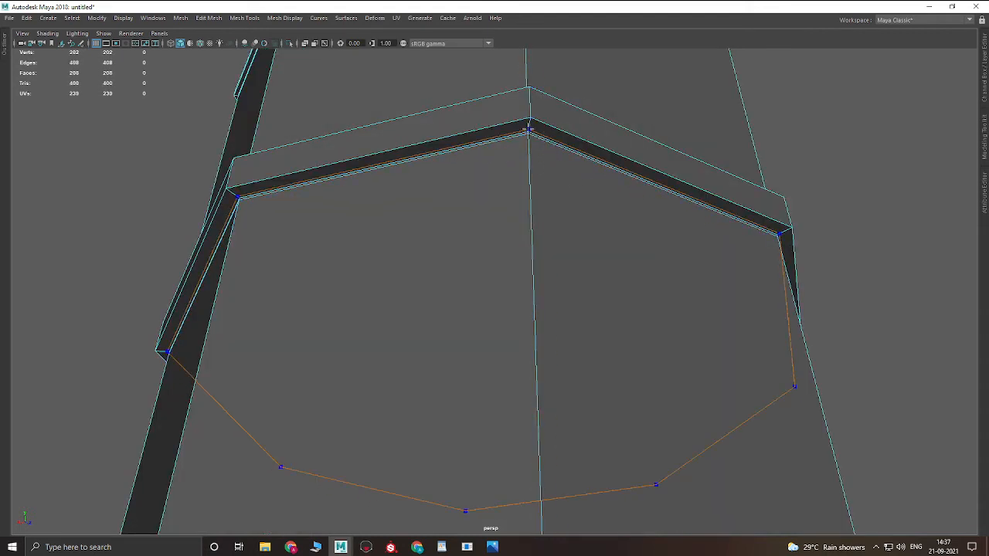
{"action": "key", "text": "q"}
{"action": "key", "text": "3"}
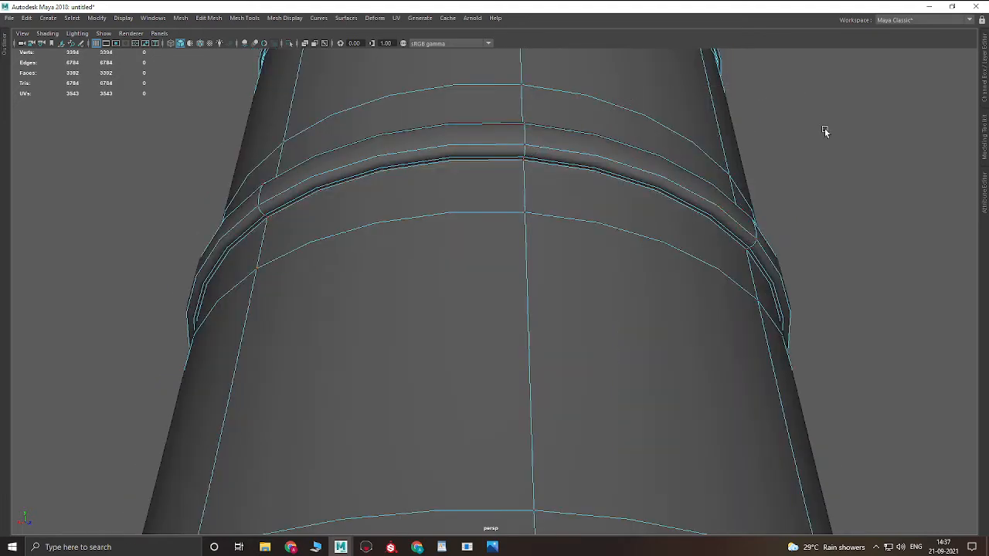
{"action": "left_click", "coordinate": [847, 147]}
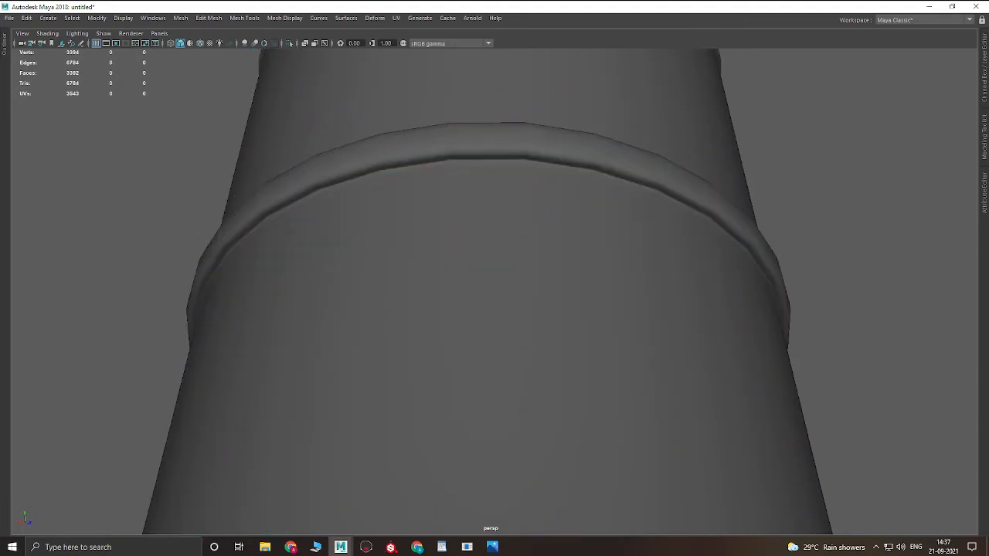
- Compare the barrel's upper and lower ribs with the ribs on the reference drum
{"action": "left_click_drag", "start_coordinate": [711, 221], "coordinate": [636, 245], "text": "alt"}
{"action": "right_click_drag", "start_coordinate": [636, 245], "coordinate": [475, 234], "text": "alt"}
{"action": "left_click_drag", "start_coordinate": [475, 234], "coordinate": [568, 282], "text": "alt"}
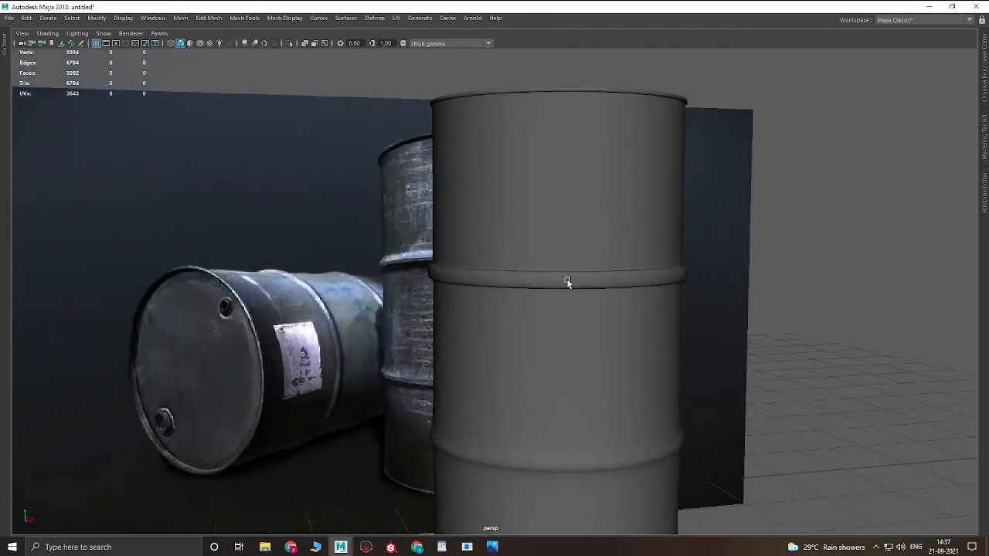
{"action": "middle_click_drag", "start_coordinate": [568, 282], "coordinate": [590, 238], "text": "alt"}
{"action": "left_click_drag", "start_coordinate": [462, 237], "coordinate": [534, 280], "text": "alt"}
{"action": "middle_click_drag", "start_coordinate": [534, 280], "coordinate": [542, 204], "text": "alt"}
{"action": "right_click_drag", "start_coordinate": [541, 204], "coordinate": [621, 342], "text": "alt"}
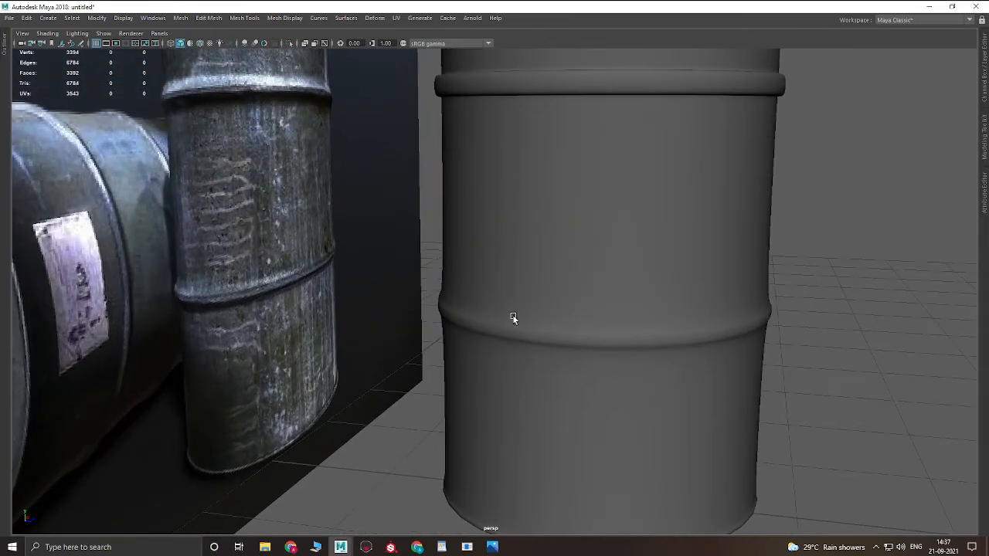
- Insert supporting edge loops on both sides of the corner where the lower rib's top face meets the barrel wall
{"action": "left_click_drag", "start_coordinate": [513, 318], "coordinate": [509, 318], "text": "alt"}
{"action": "right_click_drag", "start_coordinate": [509, 319], "coordinate": [584, 395], "text": "alt"}
{"action": "left_click_drag", "start_coordinate": [584, 395], "coordinate": [544, 336], "text": "alt"}
{"action": "left_click", "coordinate": [598, 309]}
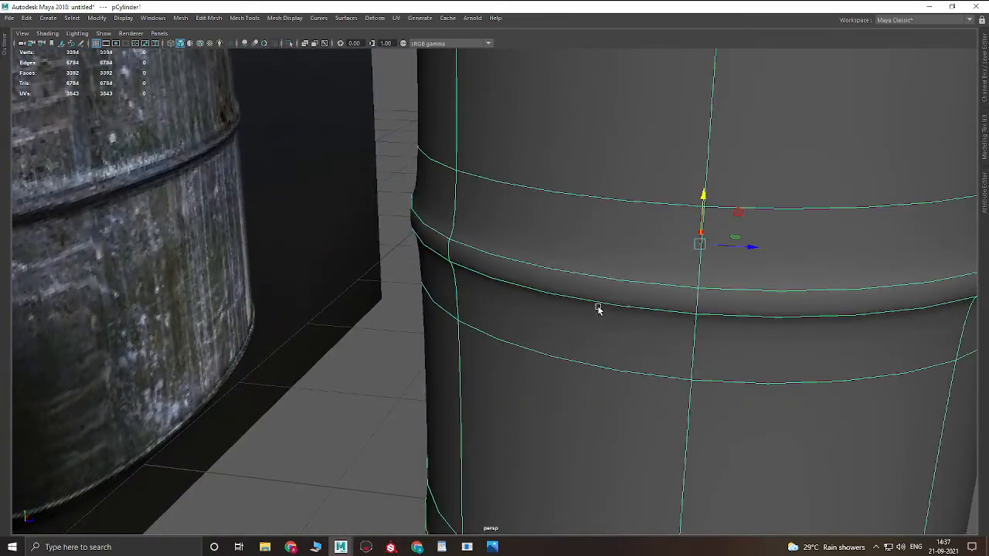
{"action": "middle_click_drag", "start_coordinate": [619, 293], "coordinate": [582, 296], "text": "alt"}
{"action": "key", "text": "1"}
{"action": "right_click_drag", "start_coordinate": [570, 286], "coordinate": [507, 293], "text": "shift"}
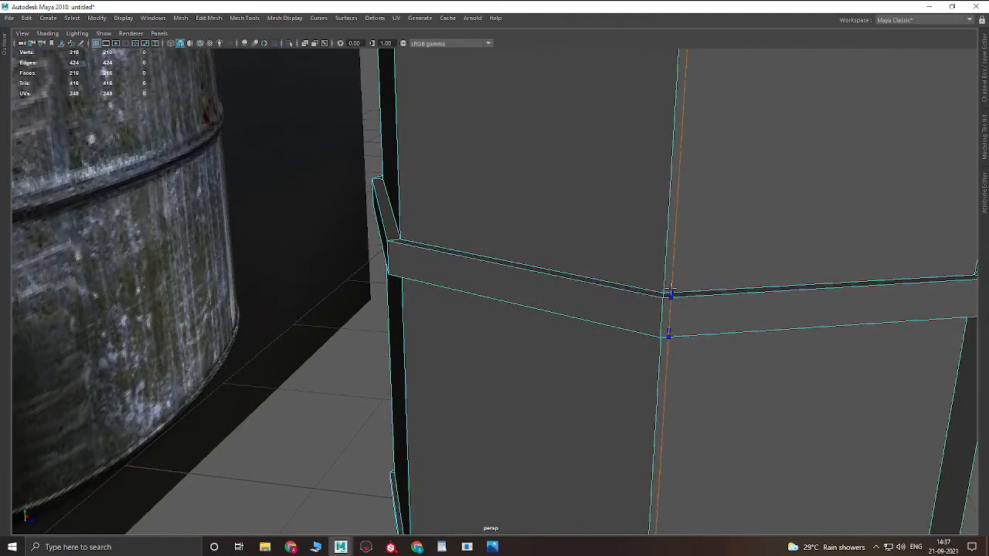
{"action": "middle_click_drag", "start_coordinate": [667, 289], "coordinate": [555, 281], "text": "alt"}
{"action": "right_click_drag", "start_coordinate": [555, 282], "coordinate": [706, 359], "text": "alt"}
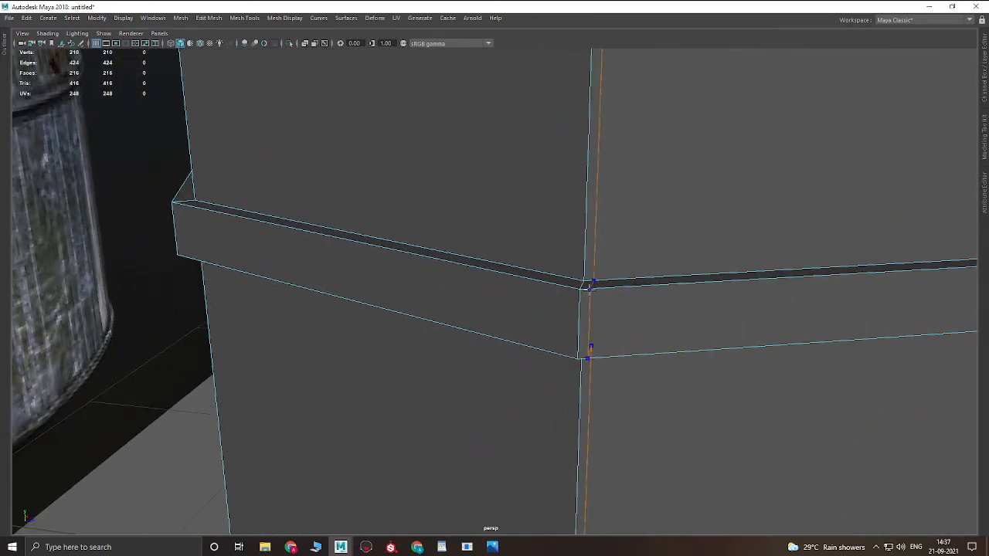
{"action": "left_click", "coordinate": [588, 285]}
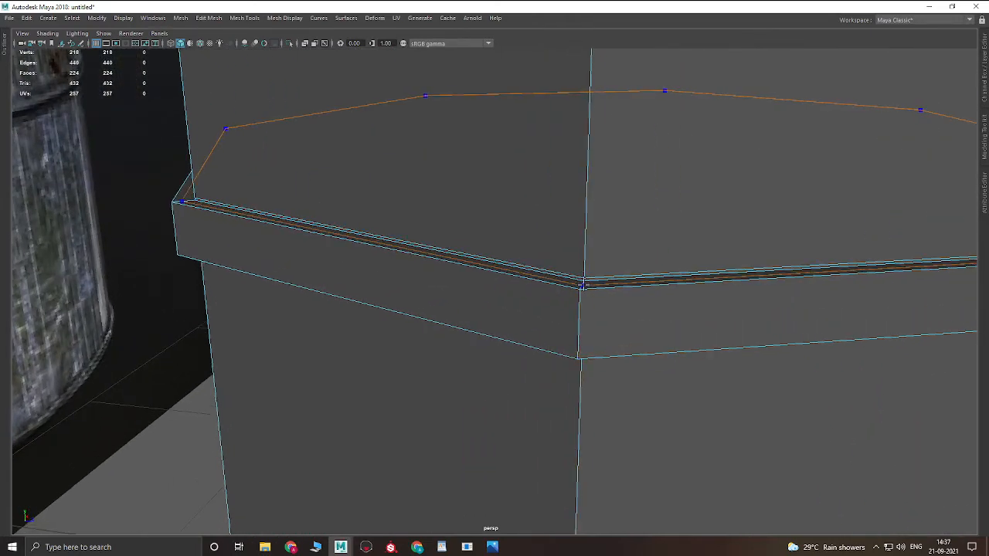
{"action": "left_click", "coordinate": [585, 286]}
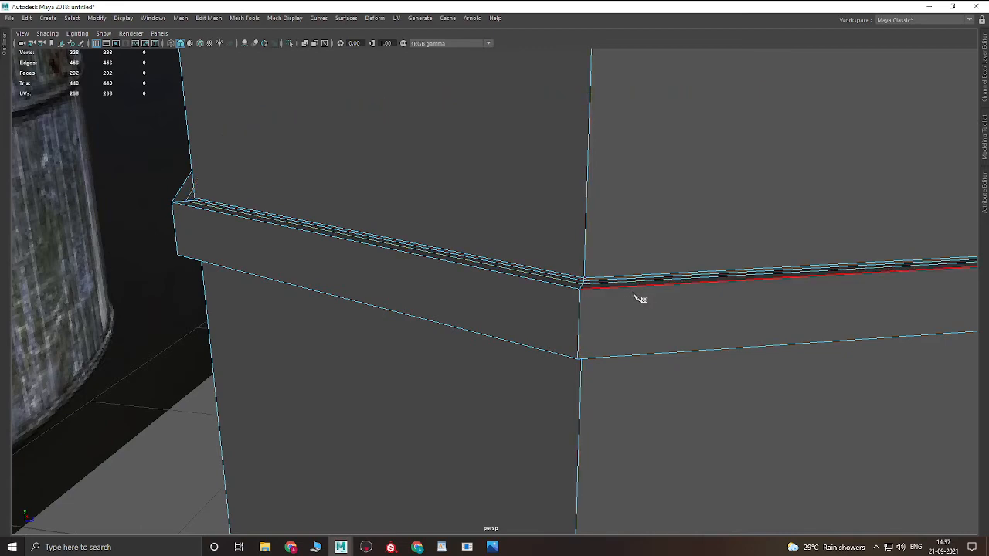
- Insert supporting edge loops on both sides of the corner where the lower rib's underside meets the barrel wall
{"action": "left_click_drag", "start_coordinate": [641, 298], "coordinate": [613, 255], "text": "alt"}
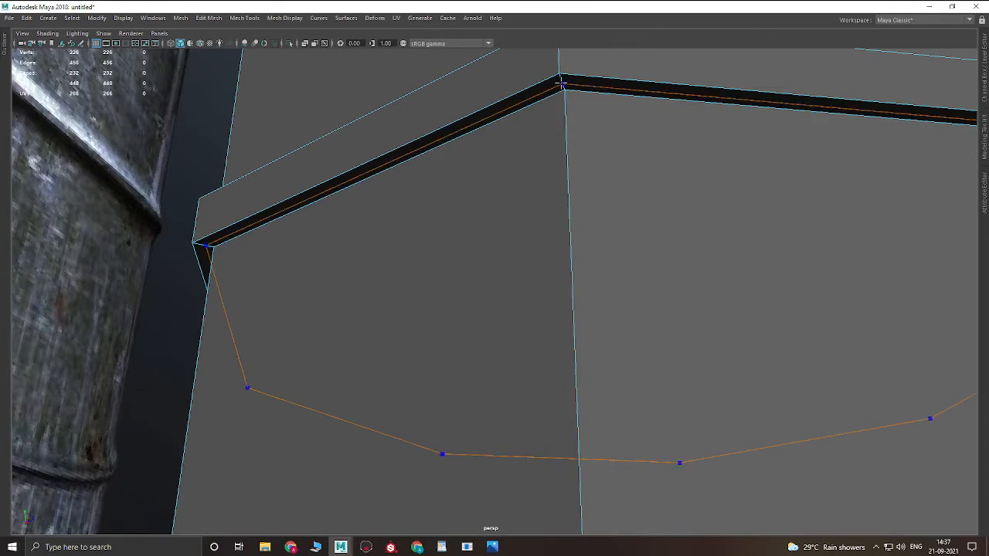
{"action": "left_click", "coordinate": [562, 87]}
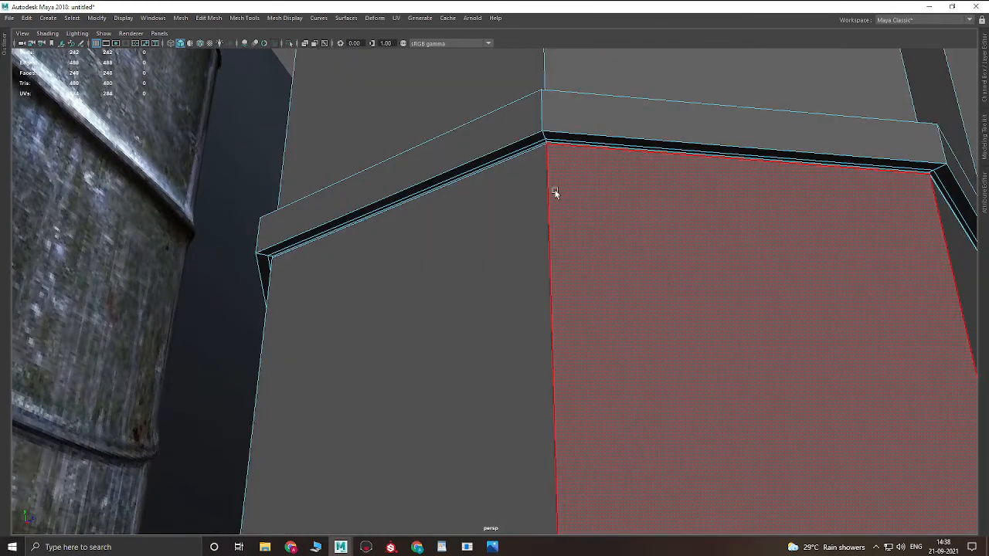
{"action": "left_click_drag", "start_coordinate": [552, 194], "coordinate": [525, 205], "text": "alt"}
- Try a supporting edge loop near the bottom edge of the lower rib's outer face and examine the rib smoothed
{"action": "left_click_drag", "start_coordinate": [605, 193], "coordinate": [574, 151], "text": "alt"}
{"action": "key", "text": "ctrl+shift+x"}
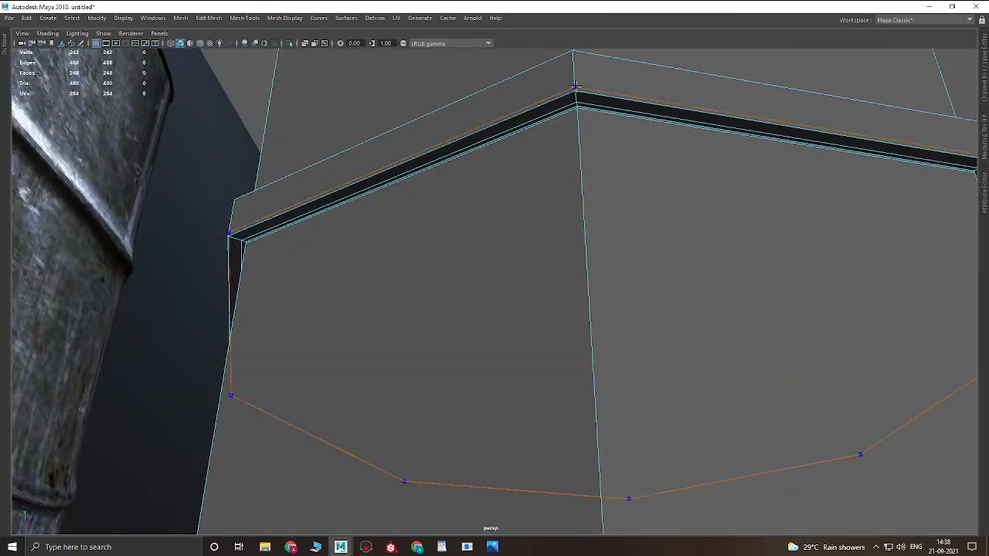
{"action": "left_click", "coordinate": [575, 88], "text": "ctrl"}
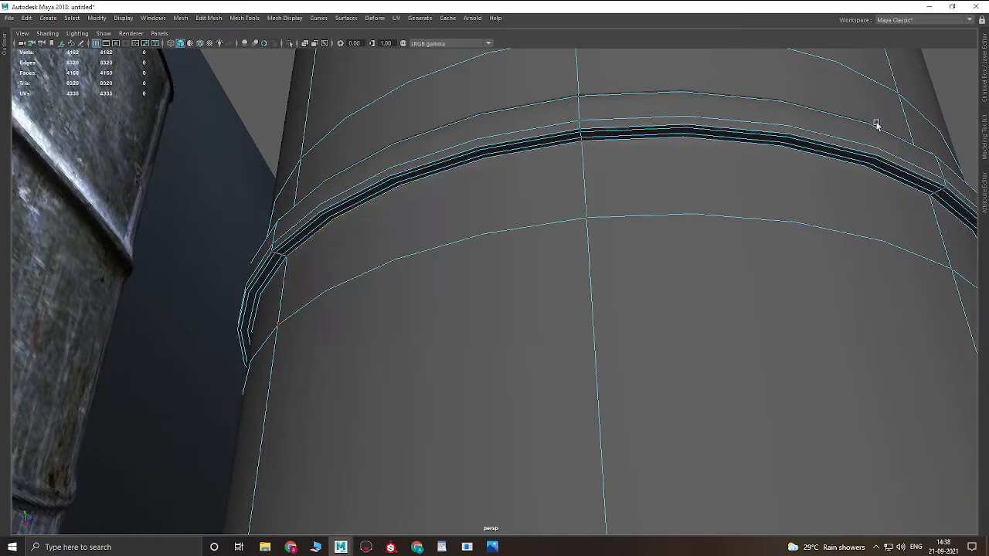
{"action": "scroll", "coordinate": [912, 166], "scroll_direction": "up", "scroll_amount": 3}
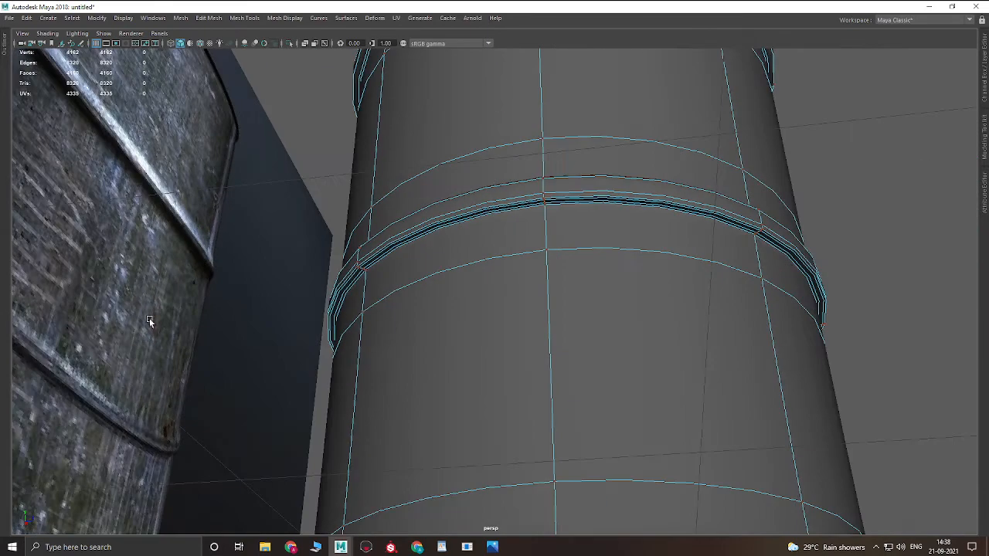
{"action": "left_click_drag", "start_coordinate": [589, 199], "coordinate": [616, 246], "text": "alt"}
{"action": "right_click_drag", "start_coordinate": [616, 283], "coordinate": [940, 164]}
{"action": "left_click", "coordinate": [940, 164]}
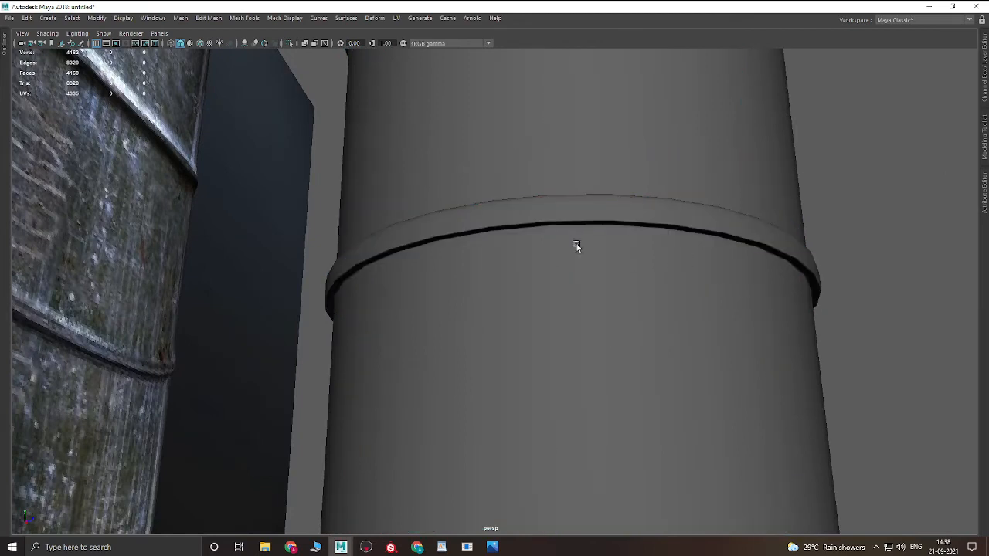
- Delete the edge loop near the bottom edge of the lower rib's outer face
{"action": "left_click_drag", "start_coordinate": [577, 246], "coordinate": [559, 193], "text": "alt"}
{"action": "right_click_drag", "start_coordinate": [572, 213], "coordinate": [636, 150]}
{"action": "right_click_drag", "start_coordinate": [643, 116], "coordinate": [633, 198], "text": "alt"}
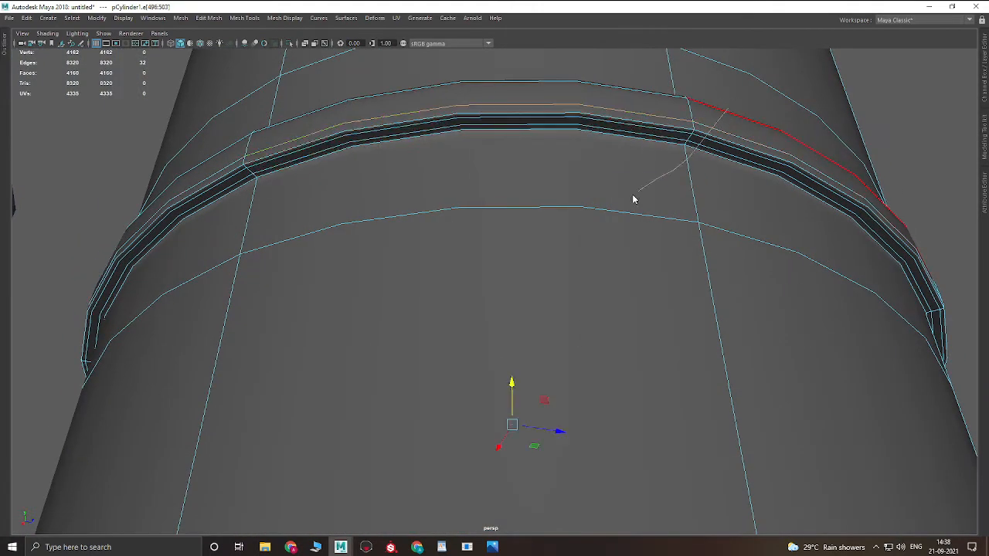
{"action": "left_click", "coordinate": [691, 115]}
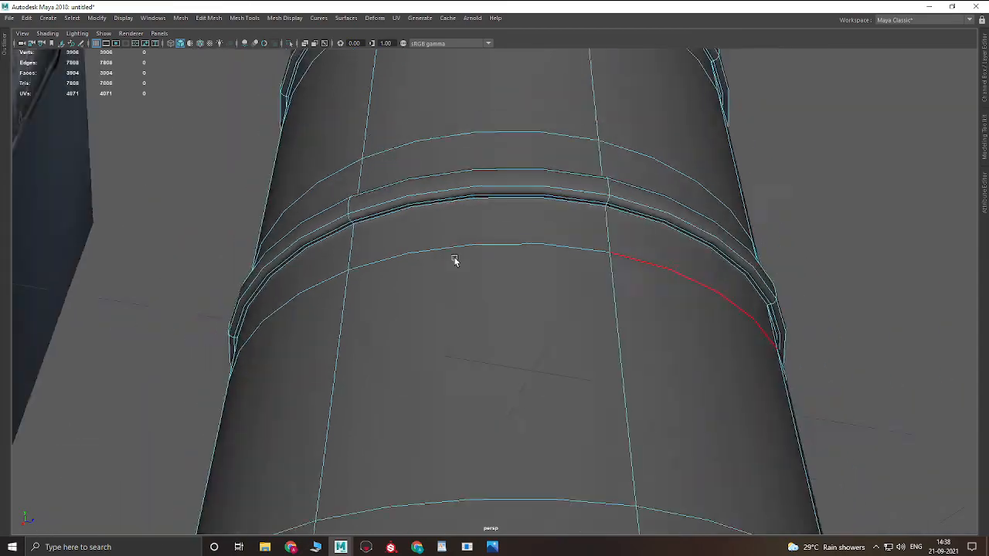
- Compare the profile of the barrel's smoothed ribs with the ribs on the reference drum
{"action": "right_click_drag", "start_coordinate": [454, 260], "coordinate": [191, 311], "text": "alt"}
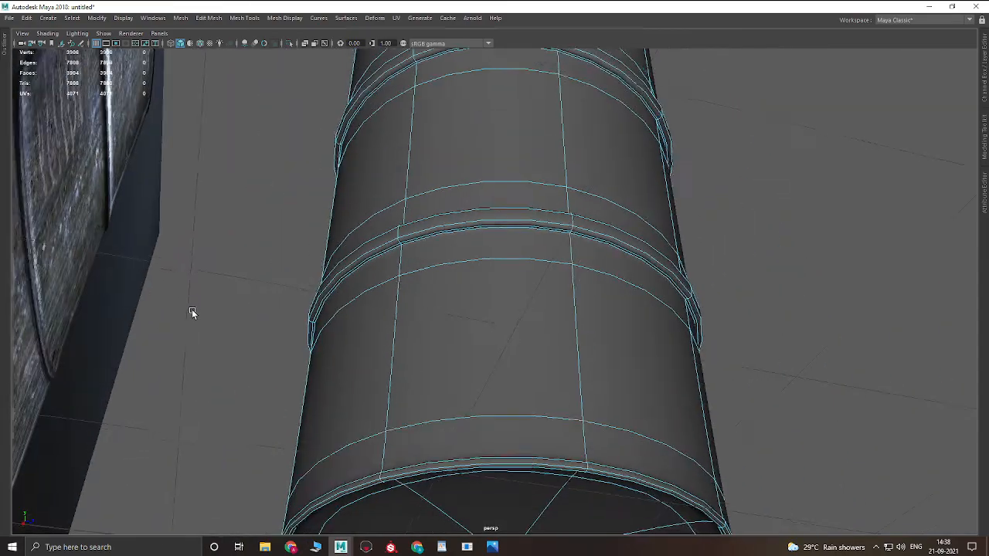
{"action": "left_click_drag", "start_coordinate": [192, 311], "coordinate": [232, 240], "text": "alt"}
{"action": "right_click_drag", "start_coordinate": [232, 270], "coordinate": [348, 309], "text": "alt"}
{"action": "middle_click_drag", "start_coordinate": [266, 272], "coordinate": [327, 267], "text": "alt"}
{"action": "right_click_drag", "start_coordinate": [327, 267], "coordinate": [578, 310], "text": "alt"}
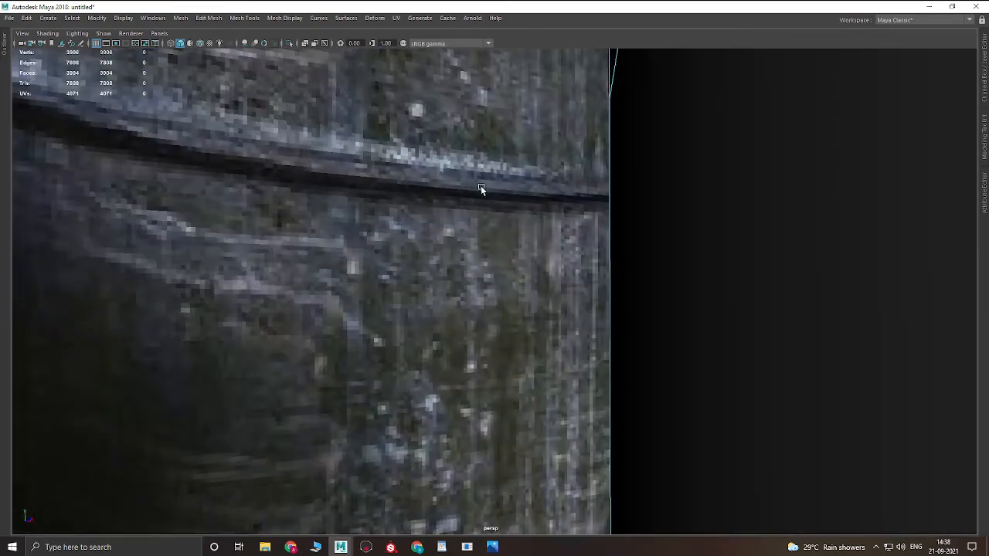
{"action": "middle_click_drag", "start_coordinate": [391, 137], "coordinate": [495, 400], "text": "alt"}
{"action": "middle_click_drag", "start_coordinate": [492, 272], "coordinate": [485, 418], "text": "alt"}
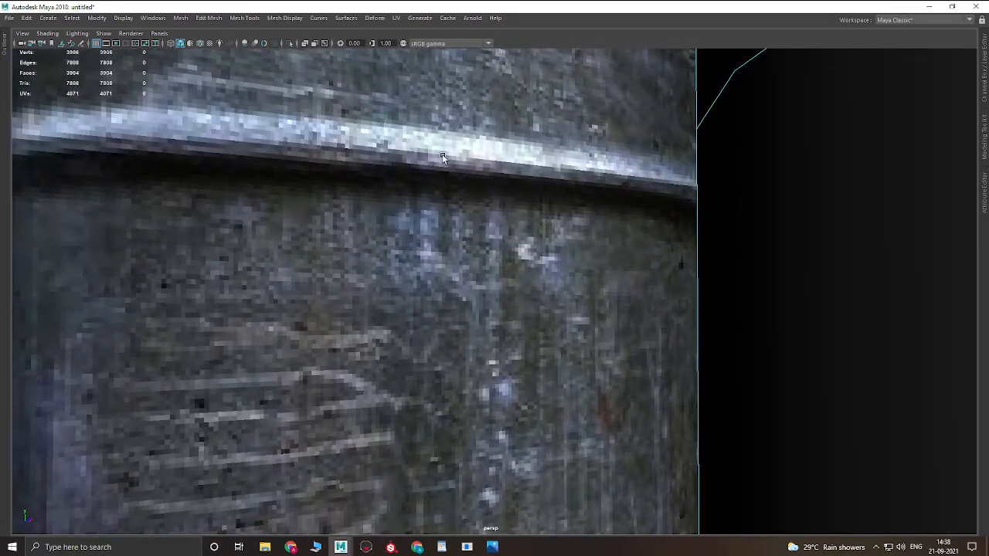
{"action": "right_click_drag", "start_coordinate": [583, 277], "coordinate": [630, 274], "text": "alt"}
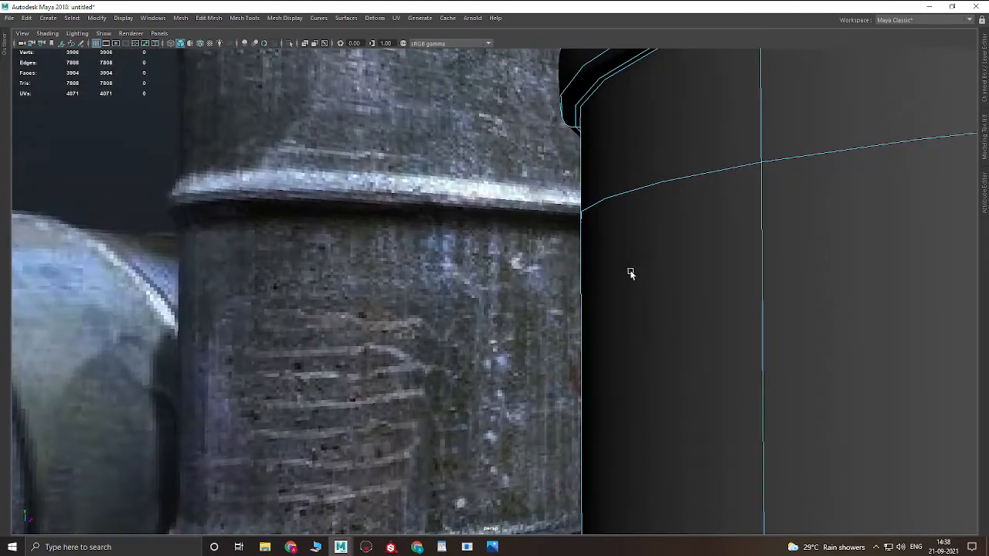
{"action": "left_click_drag", "start_coordinate": [629, 274], "coordinate": [658, 283], "text": "alt"}
{"action": "right_click_drag", "start_coordinate": [659, 283], "coordinate": [689, 323], "text": "alt"}
{"action": "left_click_drag", "start_coordinate": [689, 322], "coordinate": [658, 317], "text": "alt"}
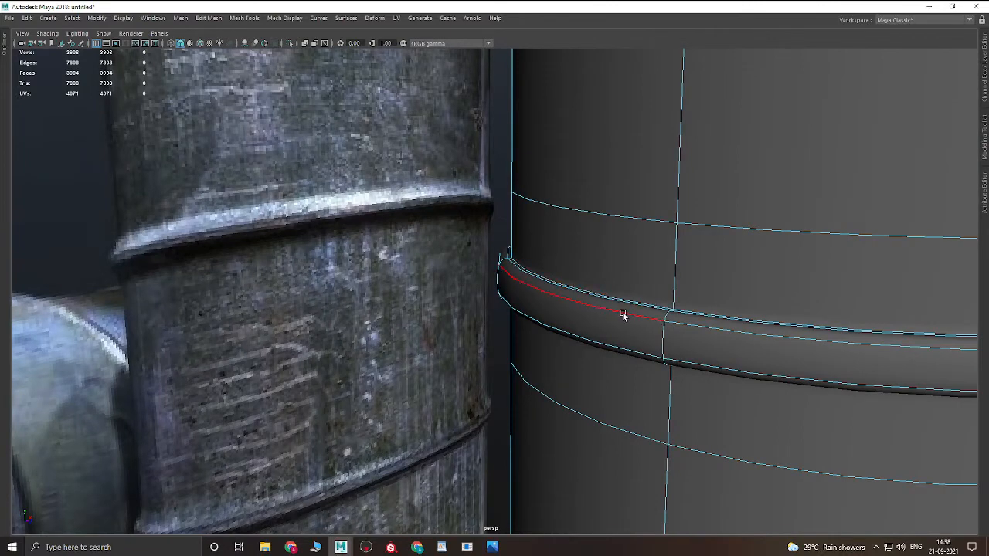
- Check the whole barrel with and without smoothing, and examine its top rim and cap up close
{"action": "scroll", "coordinate": [646, 327], "scroll_direction": "down", "scroll_amount": 8}
{"action": "key", "text": "1"}
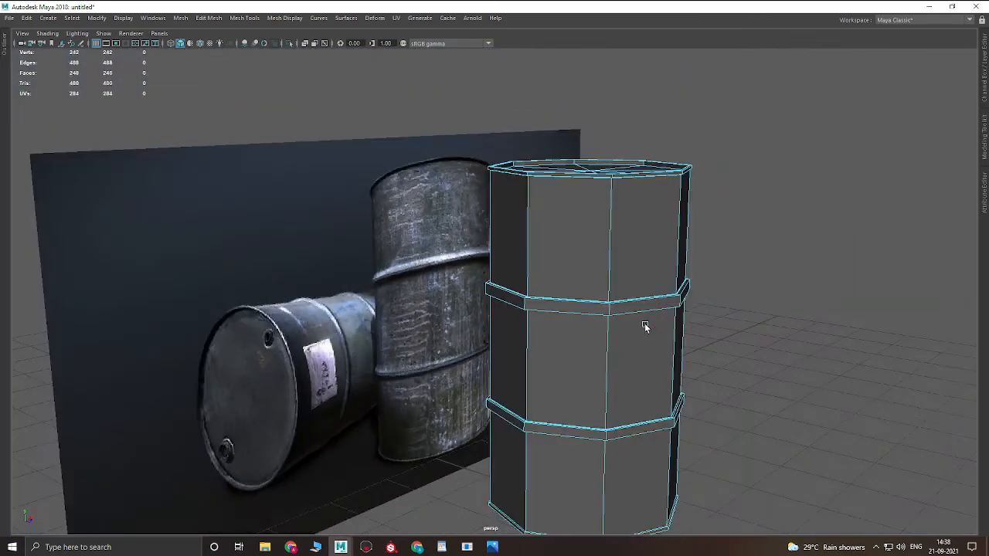
{"action": "key", "text": "3"}
{"action": "right_click_drag", "start_coordinate": [585, 386], "coordinate": [680, 276]}
{"action": "left_click_drag", "start_coordinate": [680, 275], "coordinate": [660, 304], "text": "alt"}
{"action": "right_click_drag", "start_coordinate": [660, 305], "coordinate": [642, 163], "text": "alt"}
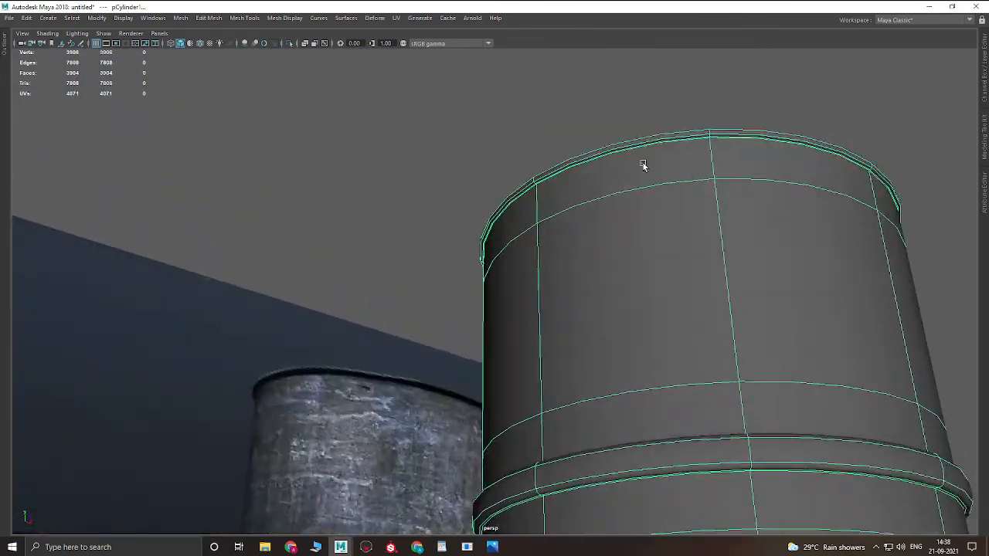
{"action": "middle_click_drag", "start_coordinate": [643, 163], "coordinate": [596, 311], "text": "alt"}
{"action": "right_click_drag", "start_coordinate": [596, 311], "coordinate": [770, 483], "text": "alt"}
{"action": "left_click_drag", "start_coordinate": [735, 346], "coordinate": [456, 266], "text": "alt"}
{"action": "right_click_drag", "start_coordinate": [456, 267], "coordinate": [535, 318], "text": "alt"}
{"action": "middle_click_drag", "start_coordinate": [357, 410], "coordinate": [384, 333], "text": "alt"}
- Insert a supporting edge loop low on the top rim's inner wall, close to the cap of the unsmoothed barrel
{"action": "key", "text": "1"}
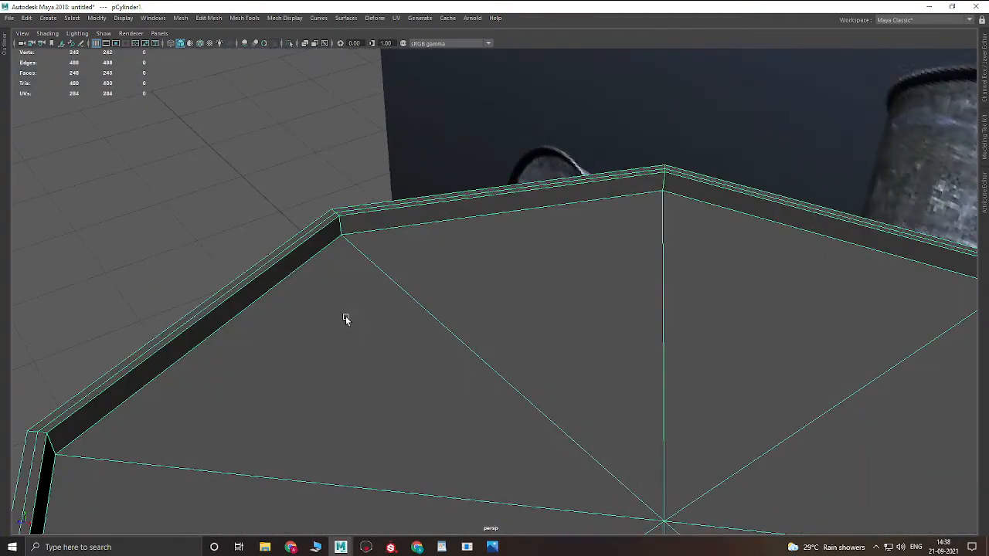
{"action": "middle_click_drag", "start_coordinate": [344, 278], "coordinate": [557, 249], "text": "alt"}
{"action": "right_click_drag", "start_coordinate": [557, 250], "coordinate": [587, 222], "text": "alt"}
{"action": "key", "text": "F10"}
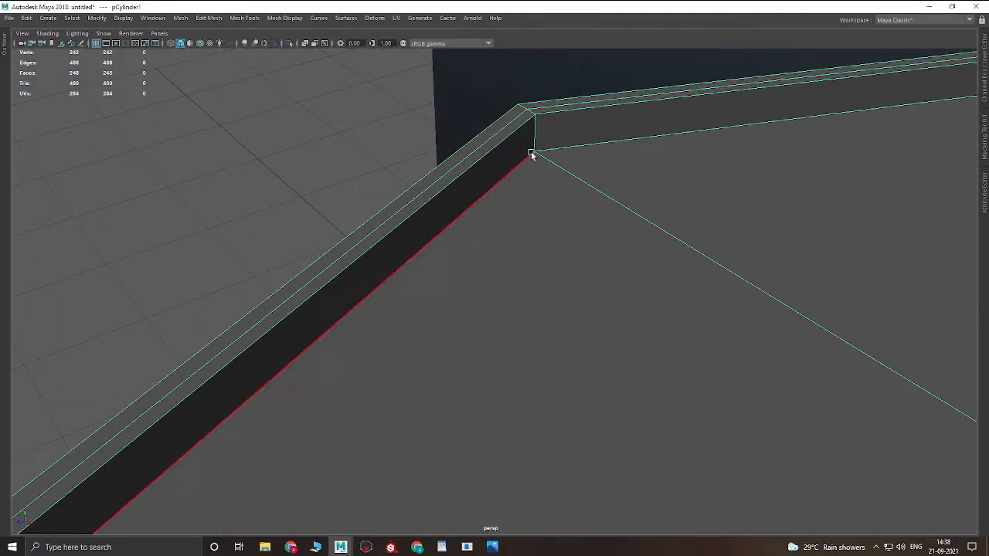
{"action": "double_click", "coordinate": [532, 151]}
{"action": "double_click", "coordinate": [533, 147]}
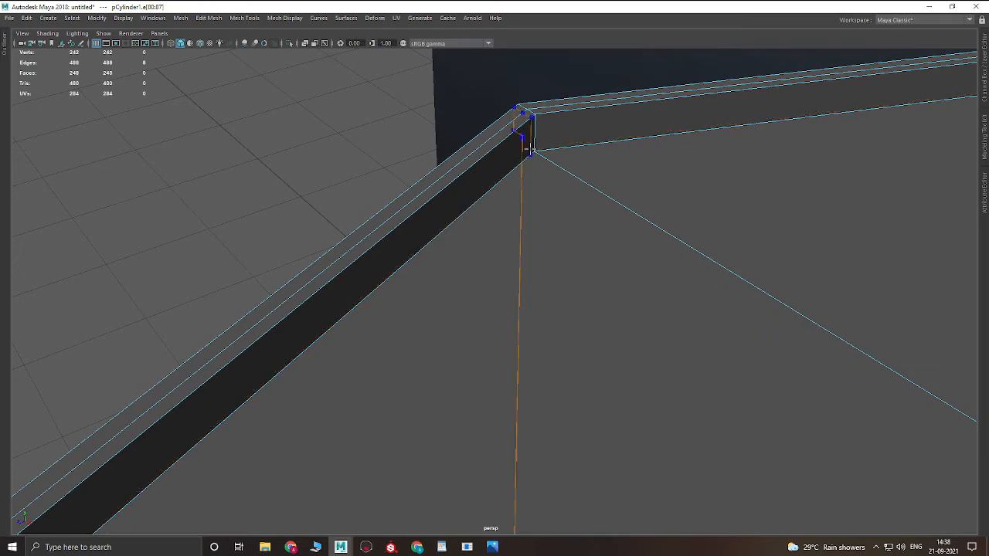
{"action": "double_click", "coordinate": [535, 146]}
{"action": "double_click", "coordinate": [534, 147]}
{"action": "double_click", "coordinate": [535, 149]}
{"action": "left_click_drag", "start_coordinate": [535, 149], "coordinate": [535, 149]}
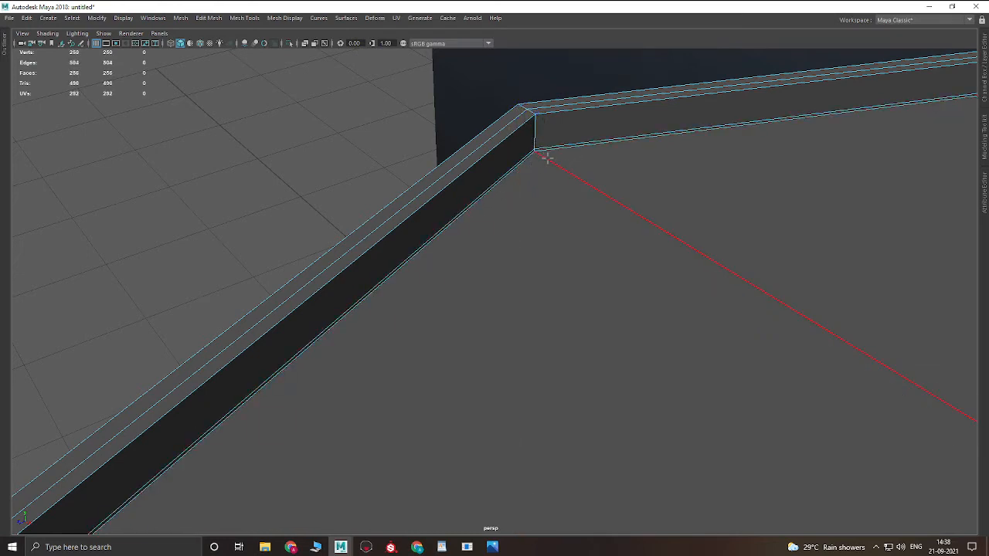
- Extrude all the triangular faces of the top cap and scale them inward to form a ring of quads
{"action": "scroll", "coordinate": [675, 227], "scroll_direction": "down", "scroll_amount": 10}
{"action": "left_click_drag", "start_coordinate": [642, 300], "coordinate": [541, 342], "text": "alt"}
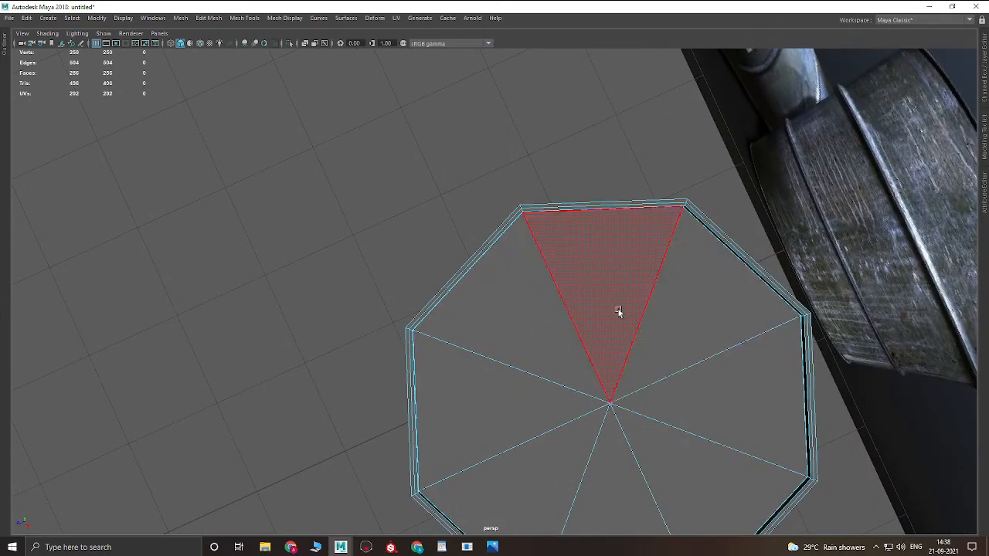
{"action": "mouse_move", "coordinate": [665, 461]}
{"action": "left_mouse_down"}
{"action": "mouse_move", "coordinate": [647, 371]}
{"action": "mouse_move", "coordinate": [605, 451]}
{"action": "mouse_move", "coordinate": [613, 379]}
{"action": "left_mouse_up"}
{"action": "left_click_drag", "start_coordinate": [566, 347], "coordinate": [624, 391], "text": "alt"}
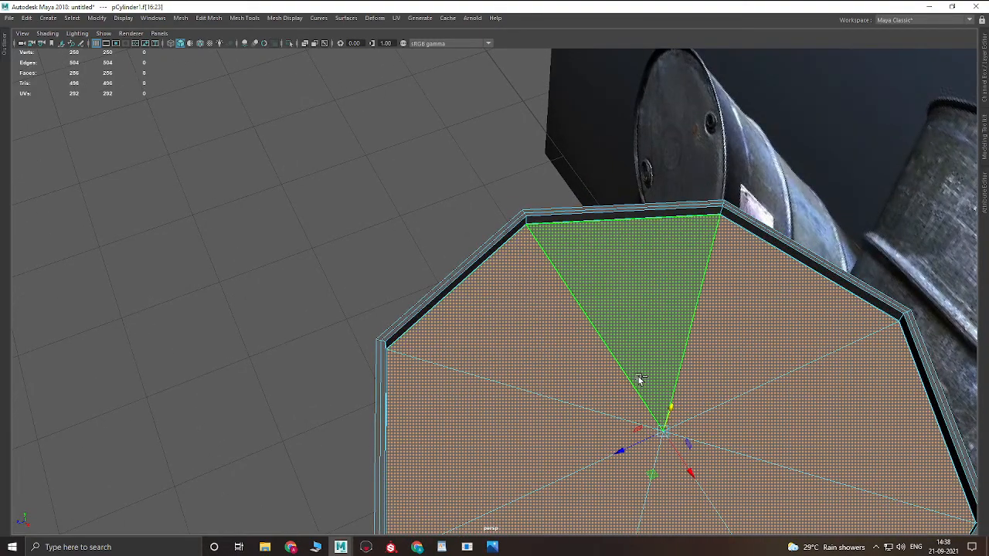
{"action": "key", "text": "ctrl+e"}
{"action": "key", "text": "w"}
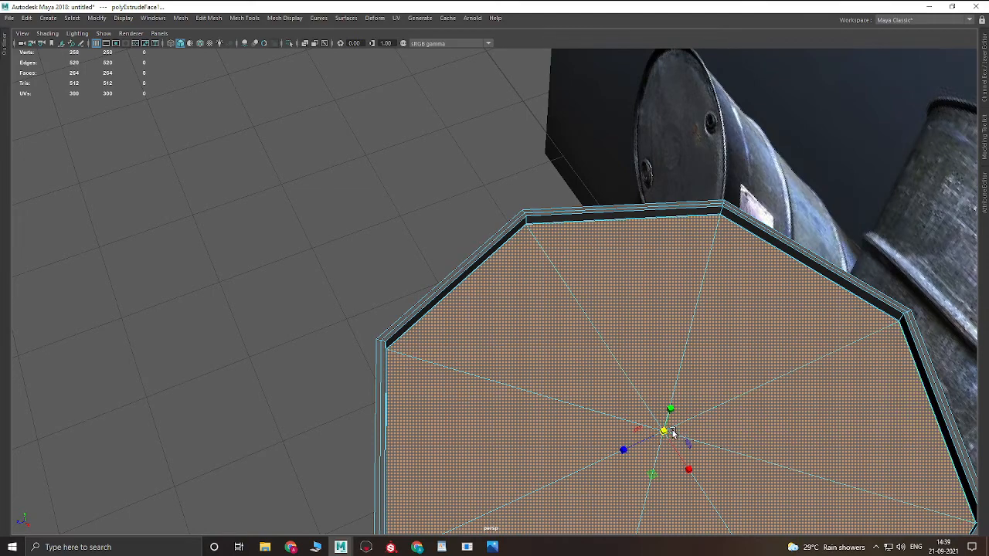
{"action": "left_click_drag", "start_coordinate": [663, 434], "coordinate": [548, 422]}
{"action": "left_click_drag", "start_coordinate": [591, 315], "coordinate": [746, 338], "text": "alt"}
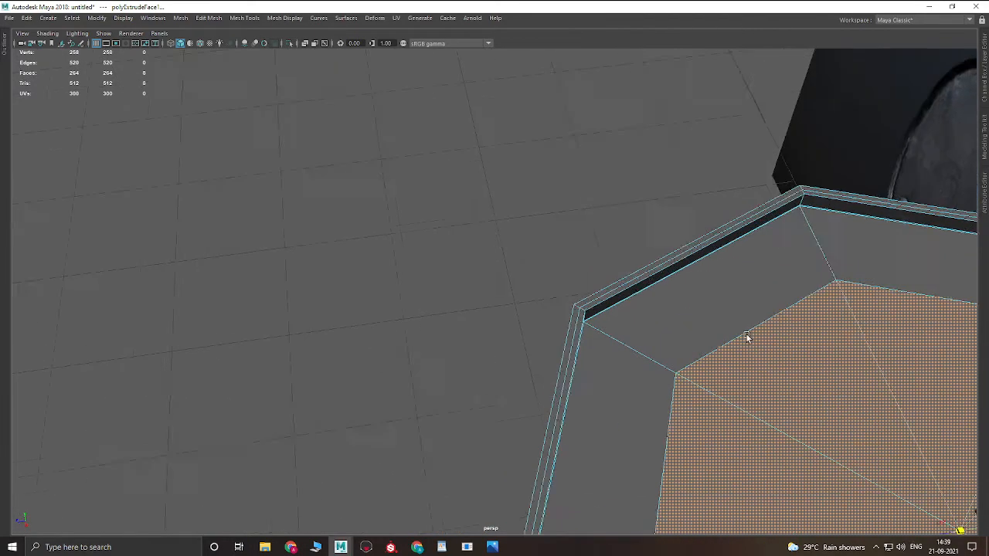
- Select the loop of quad faces around the outer part of the top cap
{"action": "scroll", "coordinate": [788, 334], "scroll_direction": "down", "scroll_amount": 2}
{"action": "scroll", "coordinate": [792, 334], "scroll_direction": "down", "scroll_amount": 5}
{"action": "left_click", "coordinate": [627, 259]}
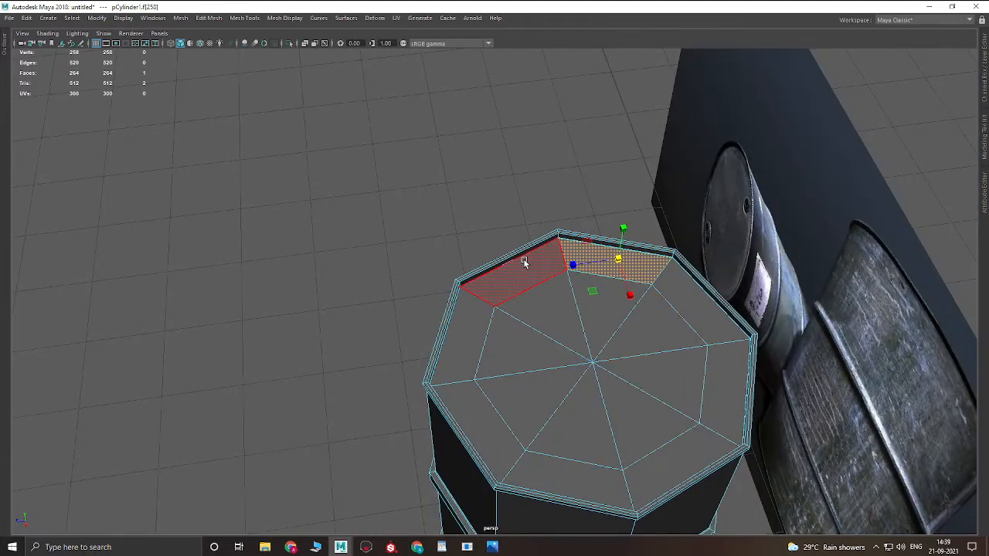
{"action": "left_click", "coordinate": [518, 264]}
{"action": "left_click", "coordinate": [440, 369]}
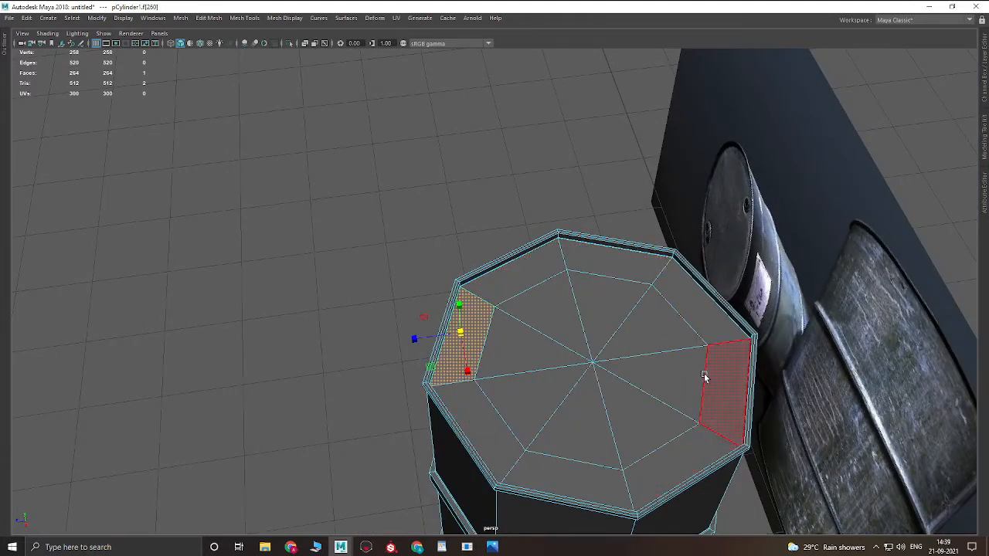
{"action": "left_click", "coordinate": [611, 255]}
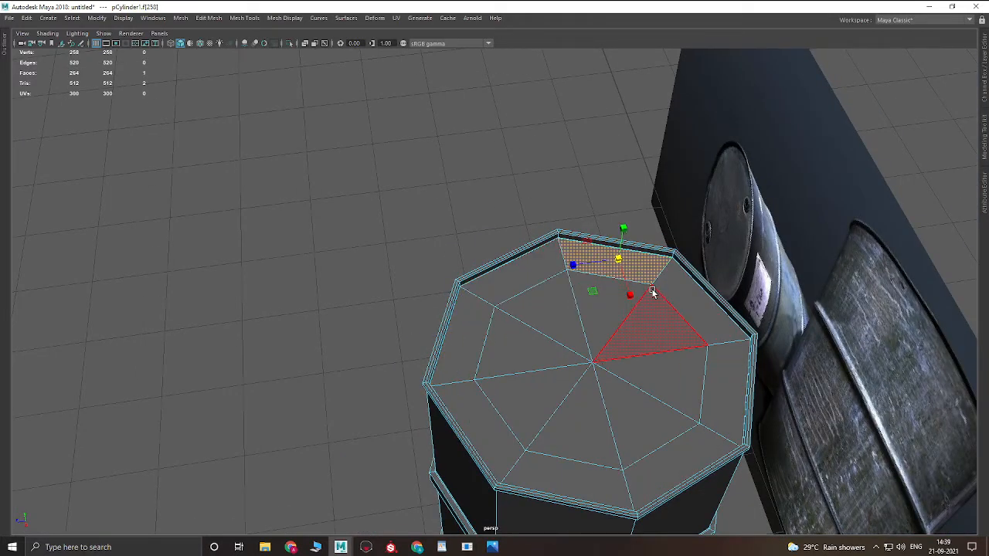
{"action": "double_click", "coordinate": [530, 270], "text": "shift"}
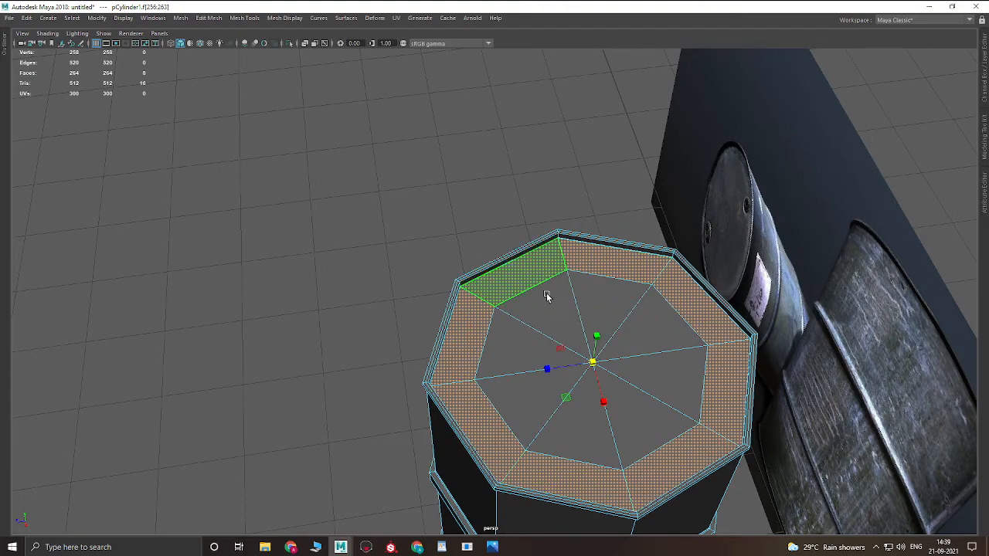
- Insert a supporting edge loop on the top cap close to the rim's inner wall, and show the barrel smoothed in object mode
{"action": "scroll", "coordinate": [550, 301], "scroll_direction": "up", "scroll_amount": 5}
{"action": "left_click_drag", "start_coordinate": [730, 477], "coordinate": [712, 440], "text": "alt"}
{"action": "scroll", "coordinate": [453, 307], "scroll_direction": "up", "scroll_amount": 4}
{"action": "middle_click_drag", "start_coordinate": [453, 307], "coordinate": [589, 400], "text": "alt"}
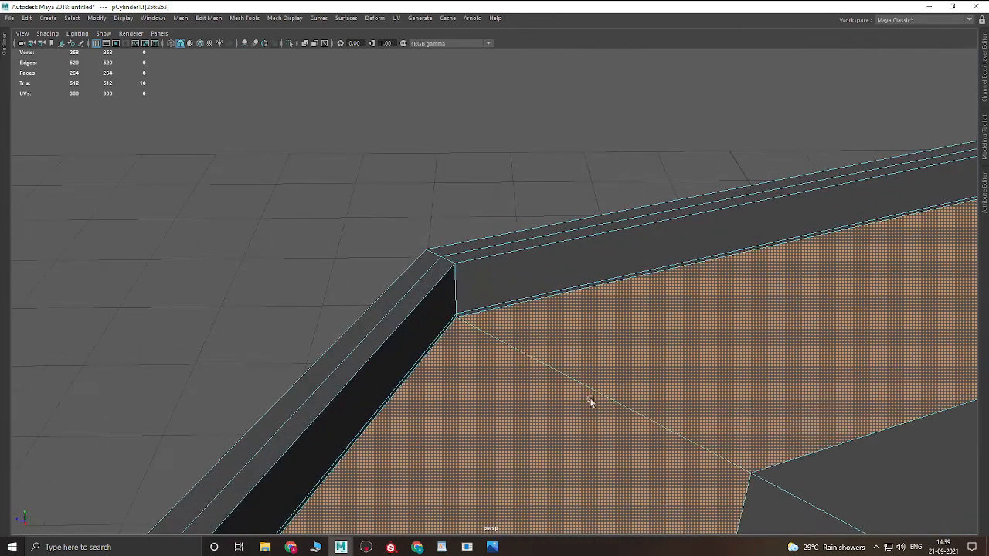
{"action": "right_click_drag", "start_coordinate": [524, 314], "coordinate": [449, 328], "text": "shift"}
{"action": "left_click", "coordinate": [463, 326]}
{"action": "key", "text": "q"}
{"action": "key", "text": "3"}
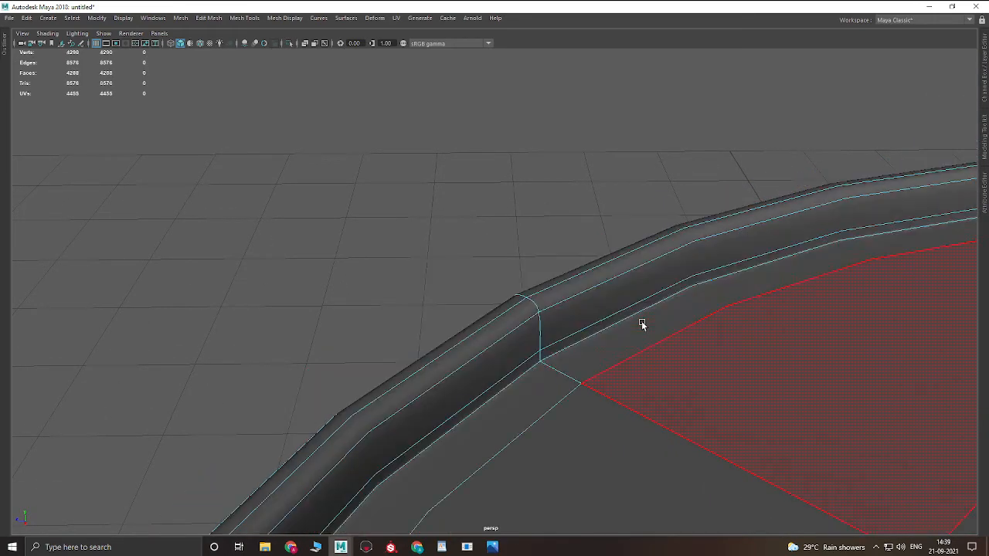
{"action": "right_click_drag", "start_coordinate": [642, 322], "coordinate": [239, 384], "text": "alt"}
{"action": "right_click_drag", "start_coordinate": [564, 380], "coordinate": [698, 256]}
{"action": "left_click", "coordinate": [481, 288]}
{"action": "left_click_drag", "start_coordinate": [606, 330], "coordinate": [600, 355], "text": "alt"}
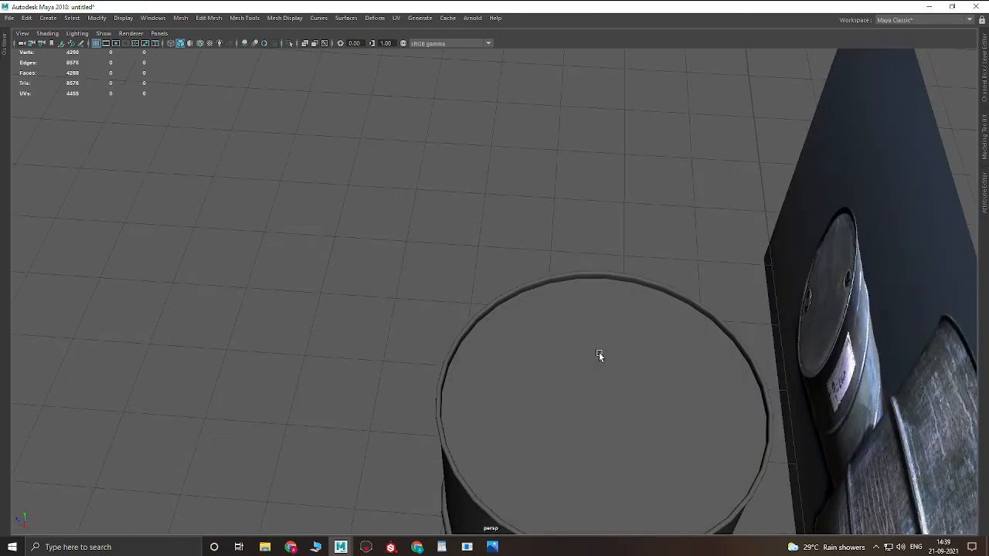
- Delete four alternate radial edges inside the top cap's inner ring so the triangles merge into quads
{"action": "left_click", "coordinate": [597, 383]}
{"action": "middle_click_drag", "start_coordinate": [606, 394], "coordinate": [564, 322], "text": "alt"}
{"action": "left_click_drag", "start_coordinate": [564, 322], "coordinate": [581, 378], "text": "alt"}
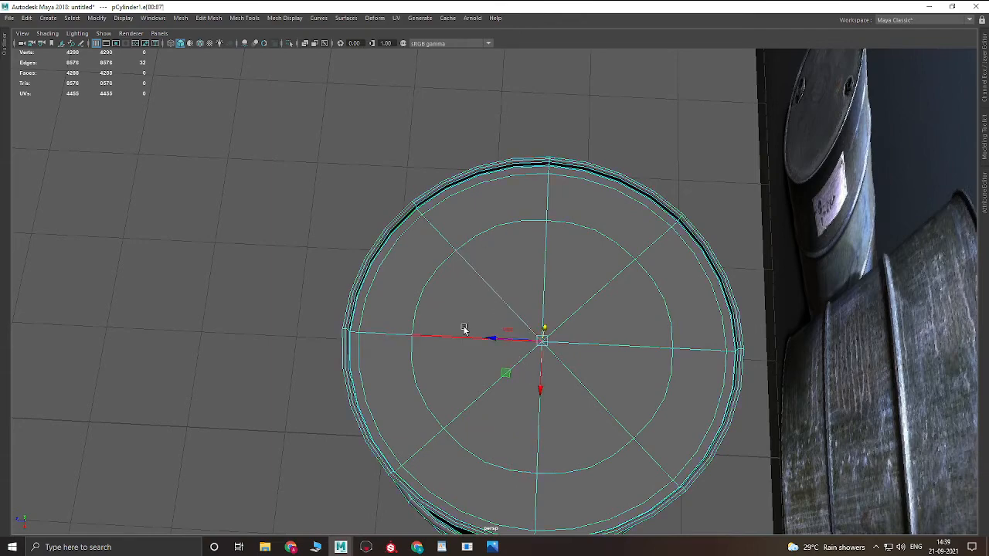
{"action": "left_click_drag", "start_coordinate": [669, 269], "coordinate": [609, 297], "text": "alt"}
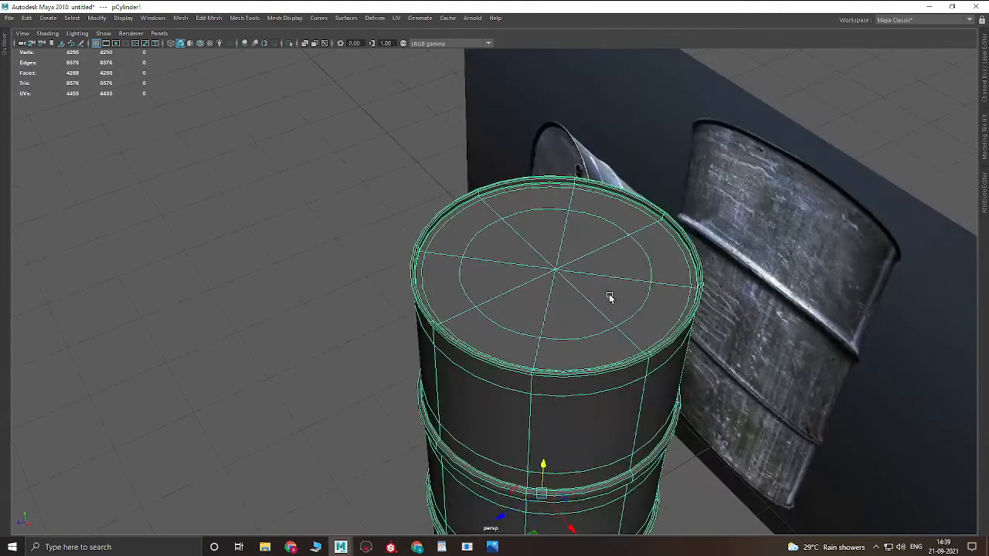
{"action": "left_click_drag", "start_coordinate": [625, 356], "coordinate": [484, 354], "text": "alt"}
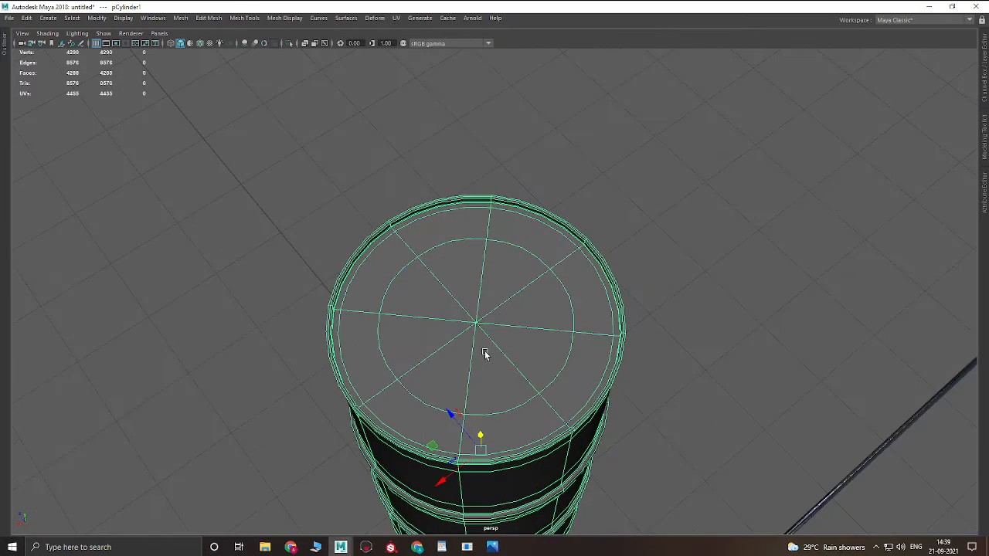
{"action": "right_click_drag", "start_coordinate": [479, 286], "coordinate": [445, 201], "text": "alt"}
{"action": "left_click", "coordinate": [430, 282]}
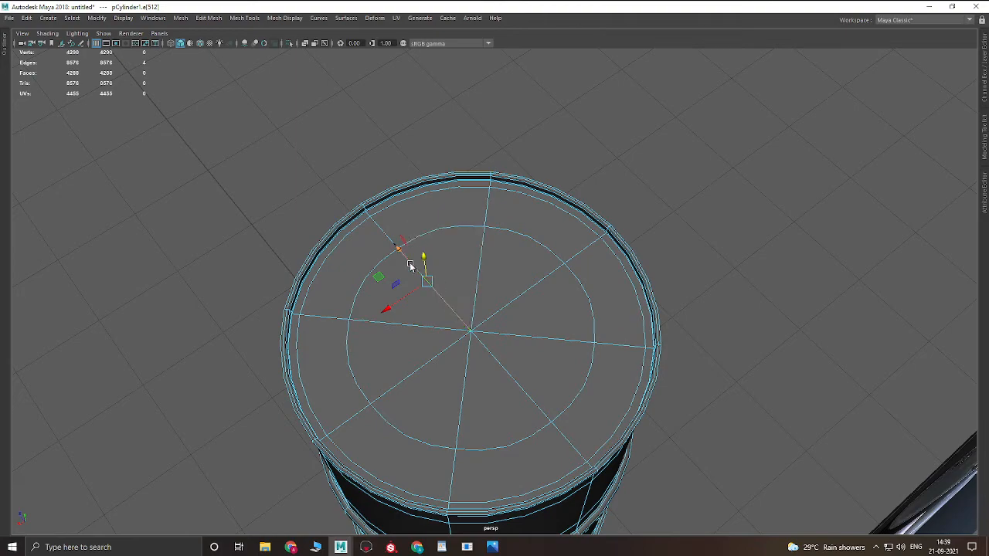
{"action": "double_click", "coordinate": [439, 303]}
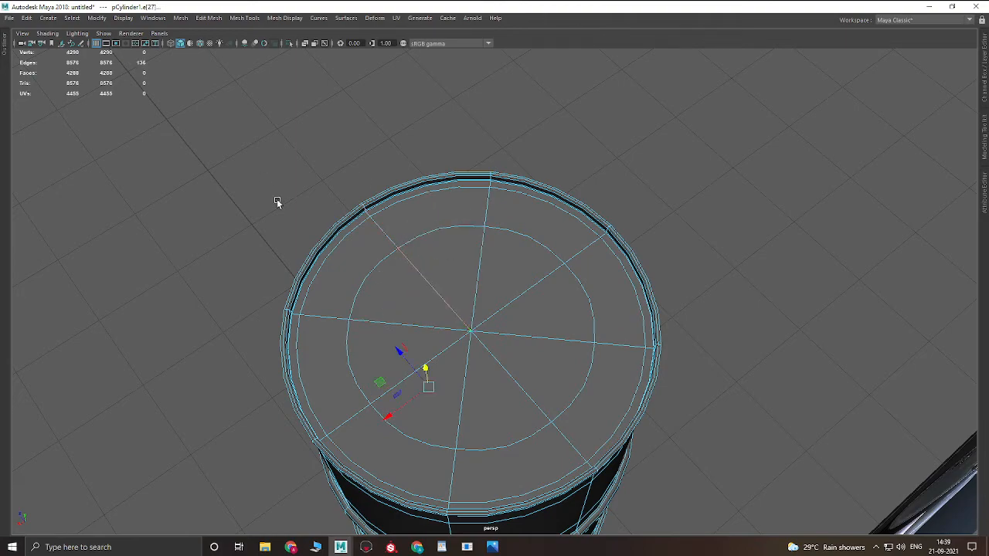
{"action": "left_click_drag", "start_coordinate": [278, 202], "coordinate": [487, 278], "text": "alt"}
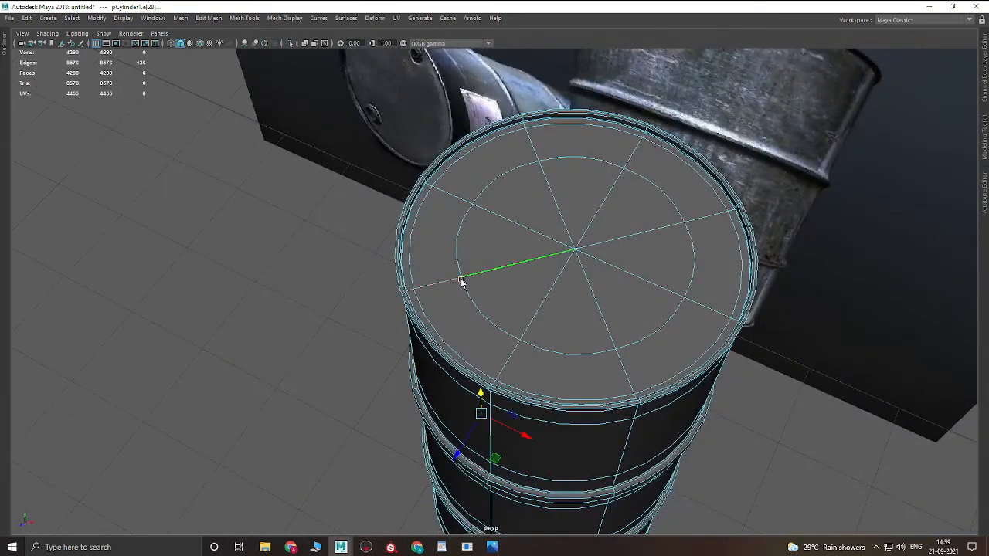
{"action": "left_click", "coordinate": [536, 265]}
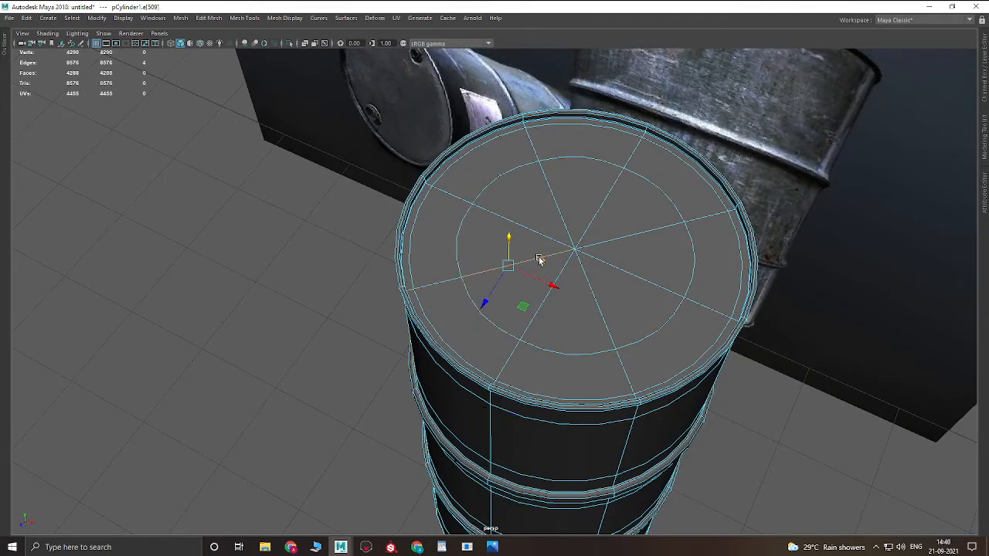
{"action": "left_click", "coordinate": [585, 306], "text": "shift"}
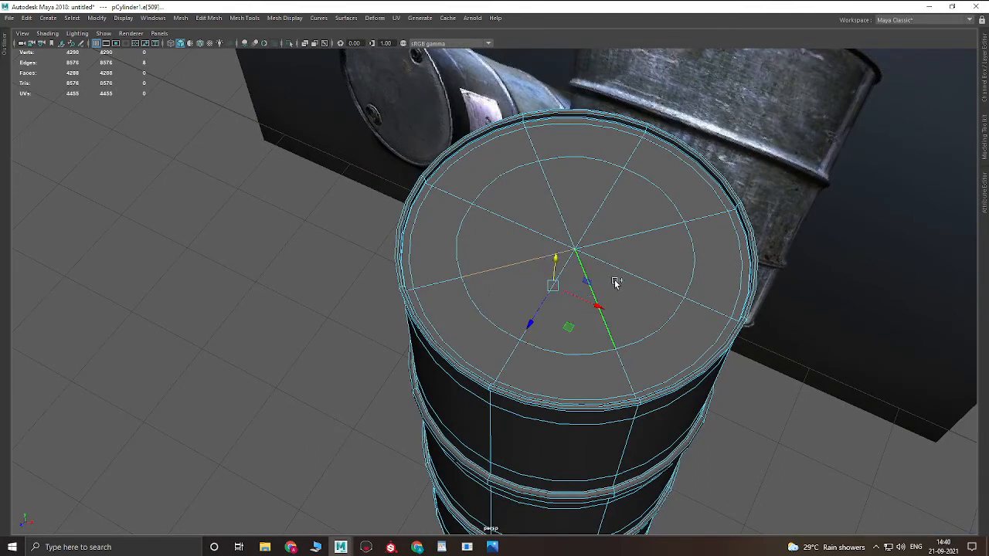
{"action": "left_click", "coordinate": [635, 237], "text": "shift"}
{"action": "right_click_drag", "start_coordinate": [569, 194], "coordinate": [547, 202], "text": "shift"}
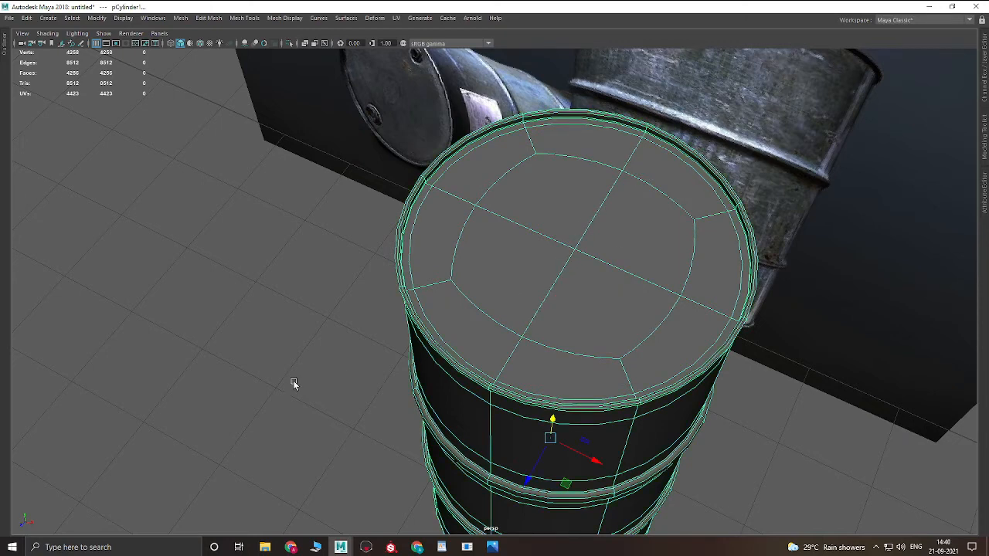
- Examine the edges around one of the central quads on the smoothed top cap from above
{"action": "left_click", "coordinate": [293, 385]}
{"action": "scroll", "coordinate": [523, 331], "scroll_direction": "down", "scroll_amount": 4}
{"action": "left_click_drag", "start_coordinate": [523, 331], "coordinate": [554, 332], "text": "alt"}
{"action": "left_click", "coordinate": [554, 316]}
{"action": "scroll", "coordinate": [556, 335], "scroll_direction": "up", "scroll_amount": 2}
{"action": "right_click_drag", "start_coordinate": [556, 335], "coordinate": [555, 249]}
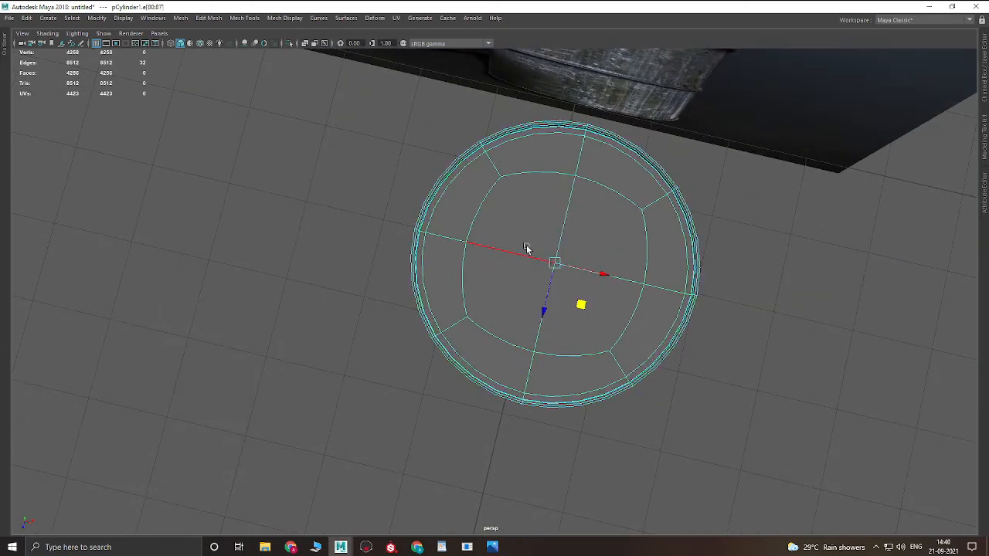
{"action": "left_click", "coordinate": [527, 255]}
{"action": "left_click", "coordinate": [496, 345]}
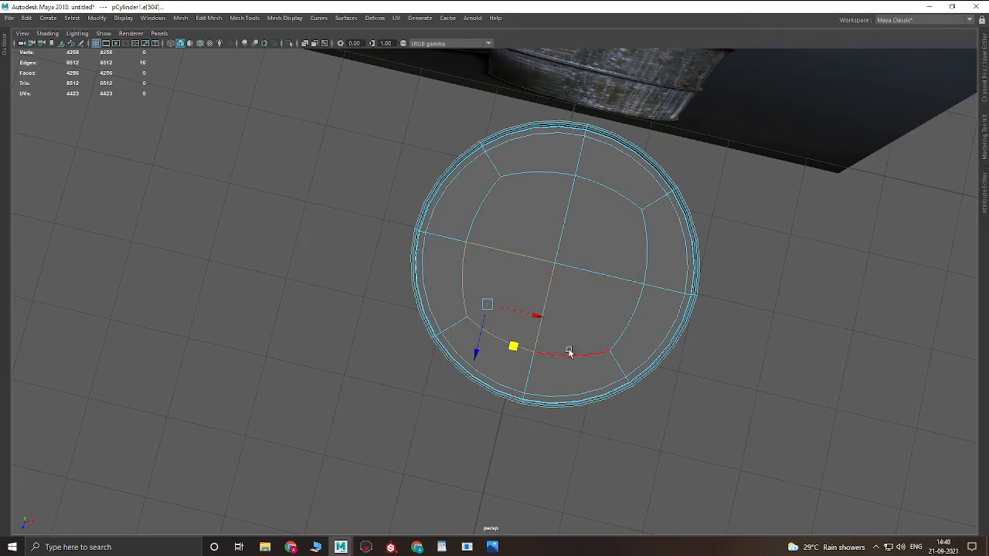
{"action": "left_click", "coordinate": [751, 249]}
- Turn off the smooth preview of the barrel for work on its underside
{"action": "left_click_drag", "start_coordinate": [650, 328], "coordinate": [611, 269], "text": "alt"}
{"action": "left_click", "coordinate": [619, 258]}
{"action": "right_click_drag", "start_coordinate": [611, 269], "coordinate": [447, 329], "text": "alt"}
{"action": "left_click_drag", "start_coordinate": [595, 318], "coordinate": [598, 260], "text": "alt"}
{"action": "right_click_drag", "start_coordinate": [598, 260], "coordinate": [665, 260], "text": "alt"}
{"action": "key", "text": "1"}
- Insert a supporting edge loop on the bottom rim's inner wall, close to the bottom cap
{"action": "left_click_drag", "start_coordinate": [666, 260], "coordinate": [544, 483], "text": "alt"}
{"action": "middle_click_drag", "start_coordinate": [519, 271], "coordinate": [504, 415], "text": "alt"}
{"action": "scroll", "coordinate": [501, 410], "scroll_direction": "up", "scroll_amount": 5}
{"action": "middle_click_drag", "start_coordinate": [450, 220], "coordinate": [510, 335], "text": "alt"}
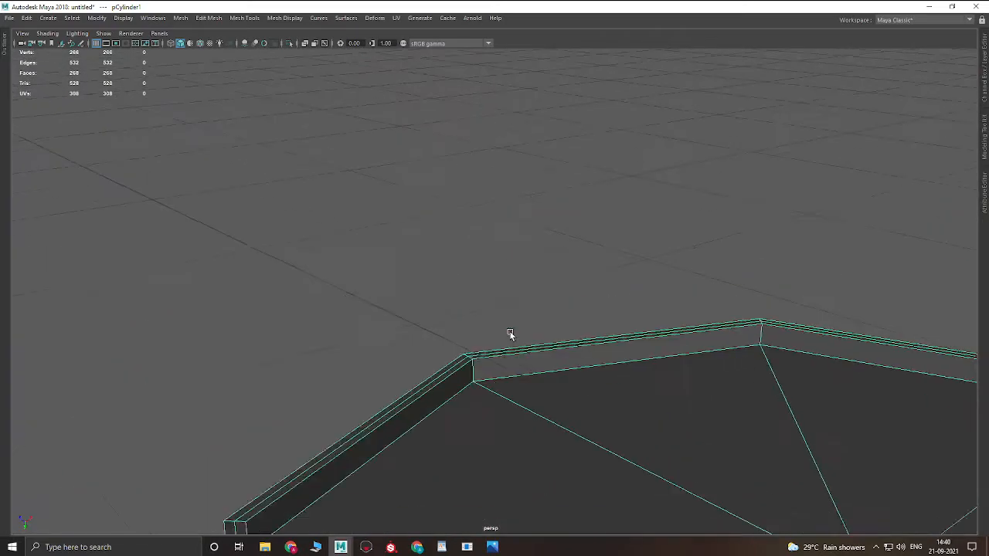
{"action": "scroll", "coordinate": [391, 292], "scroll_direction": "up", "scroll_amount": 3}
{"action": "middle_click_drag", "start_coordinate": [478, 417], "coordinate": [470, 306], "text": "alt"}
{"action": "scroll", "coordinate": [471, 306], "scroll_direction": "up", "scroll_amount": 4}
{"action": "right_click_drag", "start_coordinate": [469, 305], "coordinate": [463, 266]}
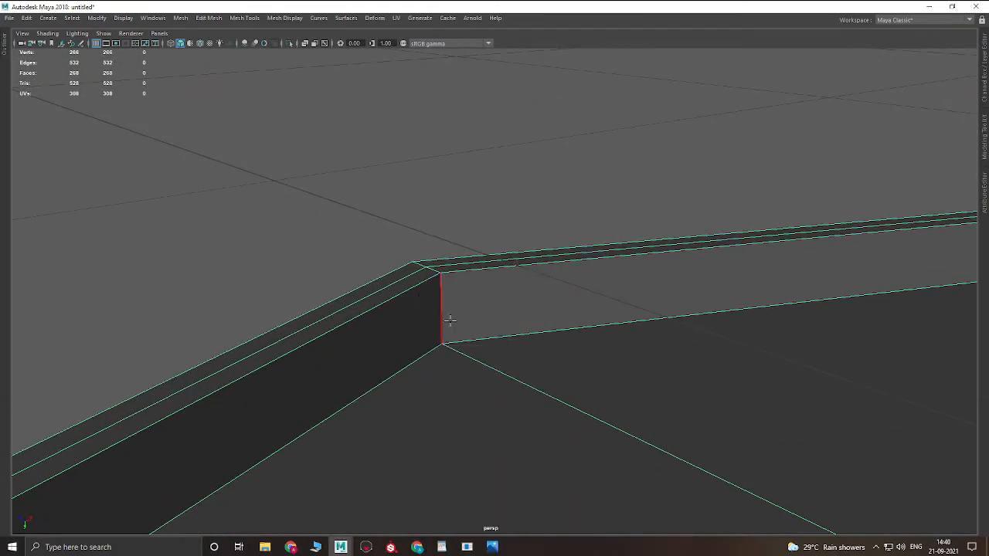
{"action": "double_click", "coordinate": [442, 340]}
{"action": "left_click", "coordinate": [441, 341], "text": "ctrl"}
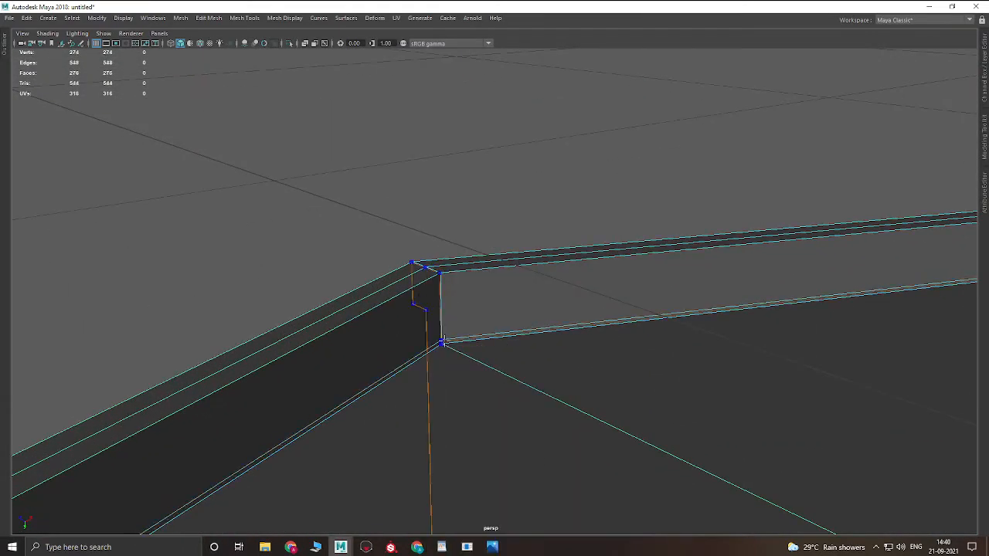
{"action": "left_click", "coordinate": [443, 344]}
- Extrude all the triangular faces of the bottom cap and scale them inward to form a ring of quads
{"action": "scroll", "coordinate": [431, 347], "scroll_direction": "down", "scroll_amount": 5}
{"action": "scroll", "coordinate": [601, 331], "scroll_direction": "down", "scroll_amount": 5}
{"action": "left_click_drag", "start_coordinate": [600, 331], "coordinate": [576, 308], "text": "alt"}
{"action": "left_click", "coordinate": [577, 308]}
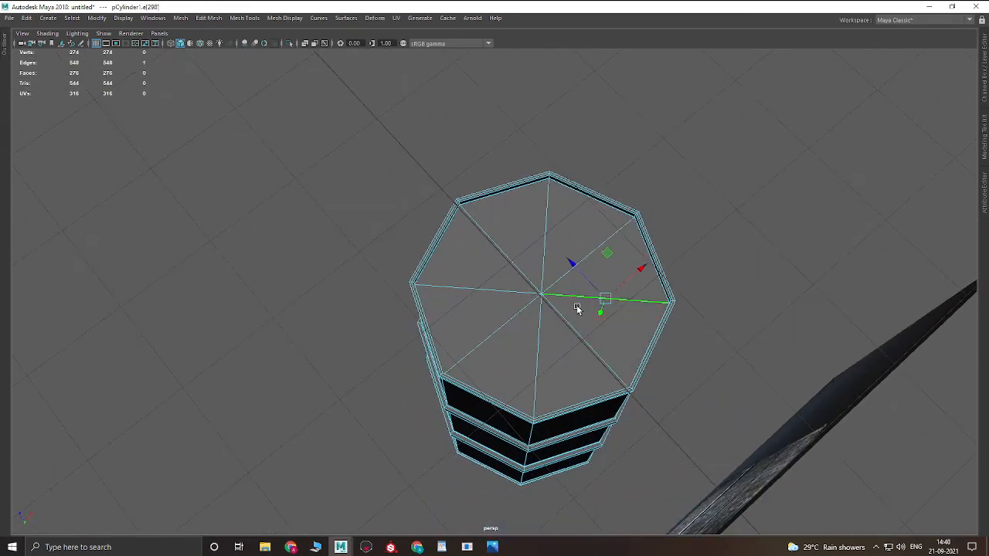
{"action": "left_click", "coordinate": [596, 337]}
{"action": "mouse_move", "coordinate": [603, 298]}
{"action": "left_mouse_down"}
{"action": "mouse_move", "coordinate": [596, 270]}
{"action": "mouse_move", "coordinate": [547, 308]}
{"action": "left_mouse_up"}
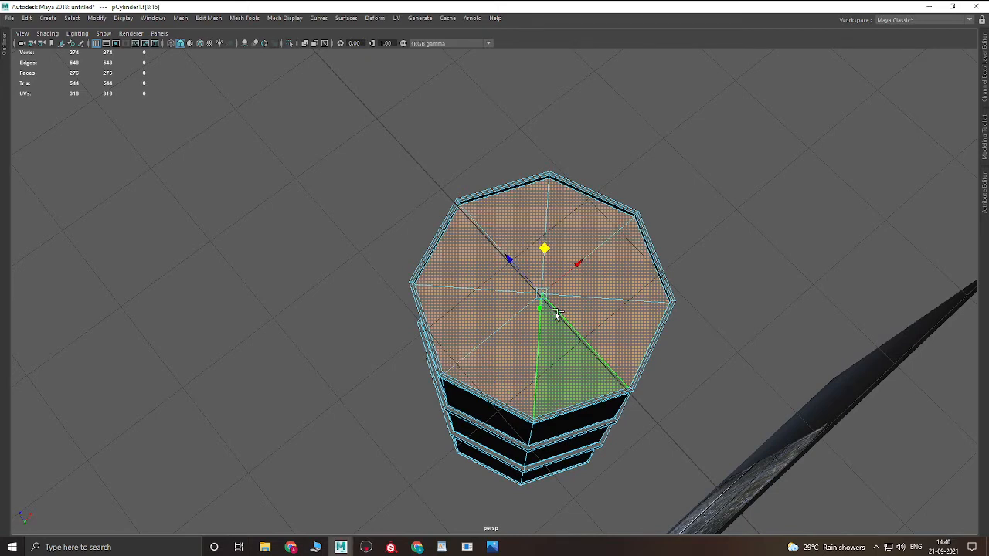
{"action": "key", "text": "ctrl+e"}
{"action": "key", "text": "r"}
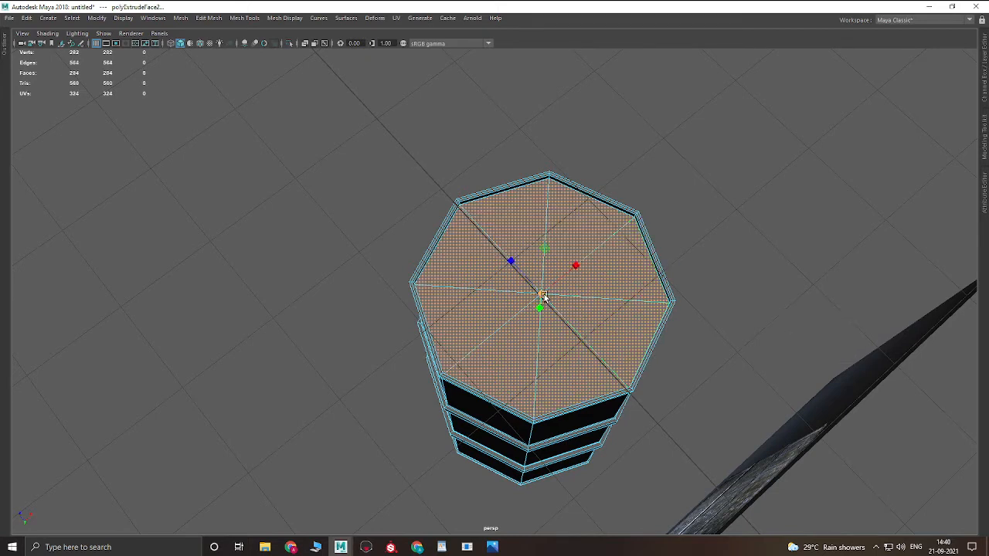
{"action": "left_click_drag", "start_coordinate": [543, 296], "coordinate": [502, 297]}
{"action": "scroll", "coordinate": [498, 292], "scroll_direction": "up", "scroll_amount": 3}
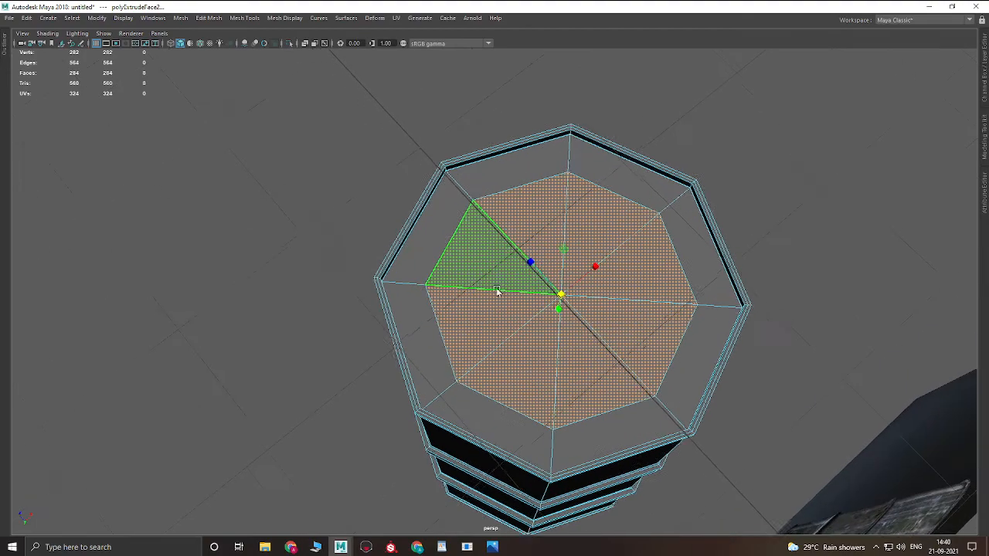
- Insert a supporting edge loop through the bottom cap's outer ring of quads, close to the rim's inner wall
{"action": "scroll", "coordinate": [498, 291], "scroll_direction": "down", "scroll_amount": 1}
{"action": "left_click", "coordinate": [495, 184]}
{"action": "double_click", "coordinate": [435, 224], "text": "shift"}
{"action": "left_click", "coordinate": [493, 188]}
{"action": "left_click", "coordinate": [454, 217], "text": "shift"}
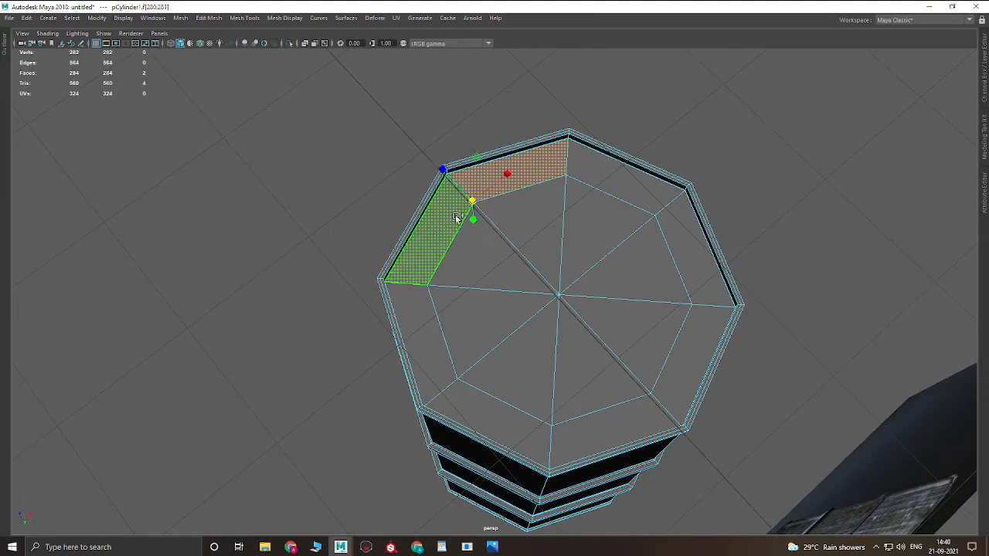
{"action": "double_click", "coordinate": [454, 216], "text": "shift"}
{"action": "scroll", "coordinate": [521, 271], "scroll_direction": "up", "scroll_amount": 6}
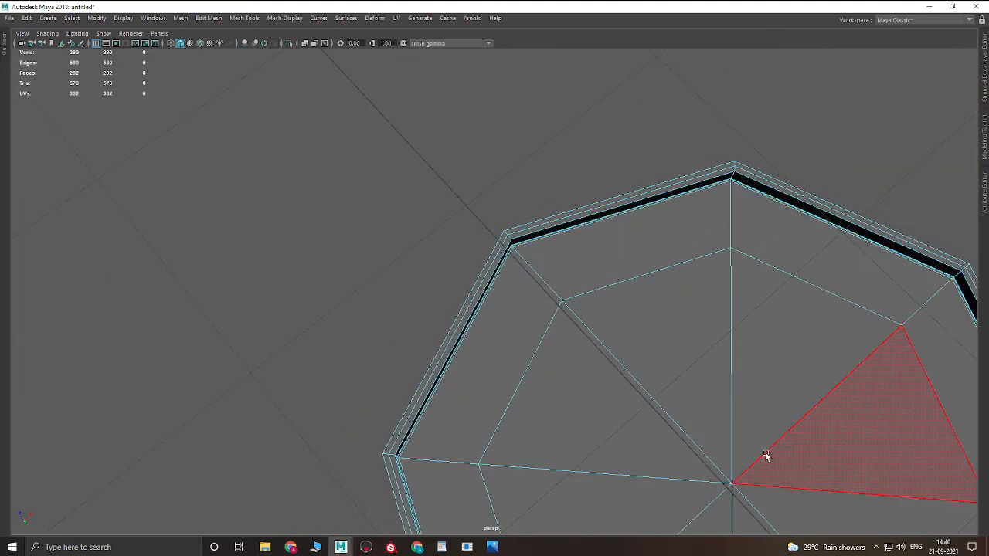
{"action": "middle_click_drag", "start_coordinate": [766, 455], "coordinate": [666, 286], "text": "alt"}
{"action": "right_click_drag", "start_coordinate": [666, 285], "coordinate": [511, 285], "text": "alt"}
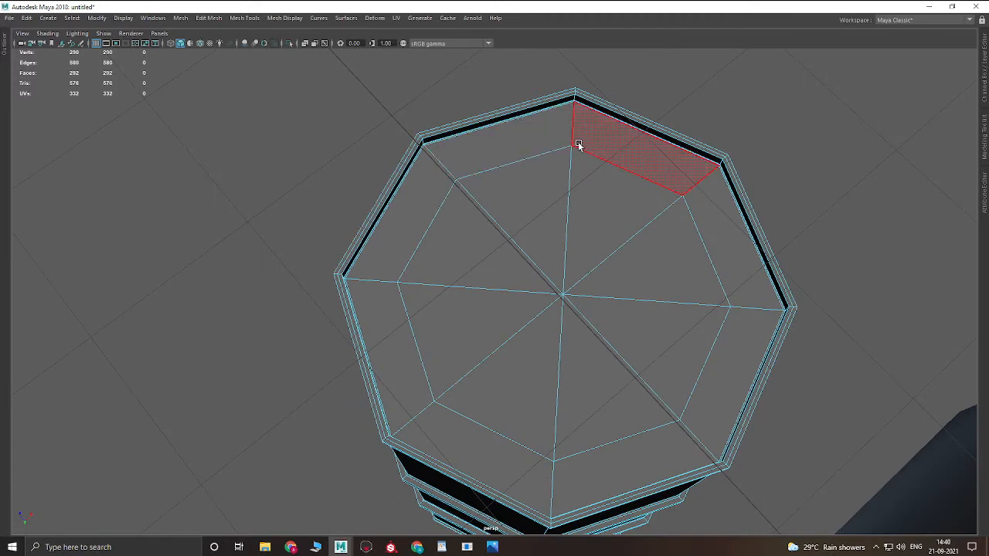
- Delete three alternate radial edges inside the bottom cap's inner ring and preview the barrel smoothed
{"action": "right_click_drag", "start_coordinate": [501, 310], "coordinate": [501, 197]}
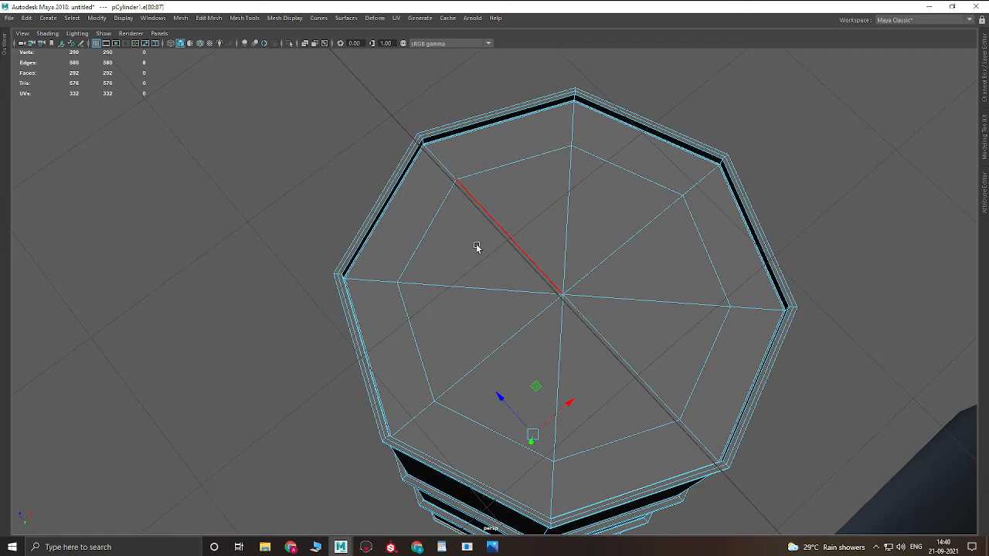
{"action": "left_click", "coordinate": [486, 219]}
{"action": "left_click", "coordinate": [499, 349], "text": "shift"}
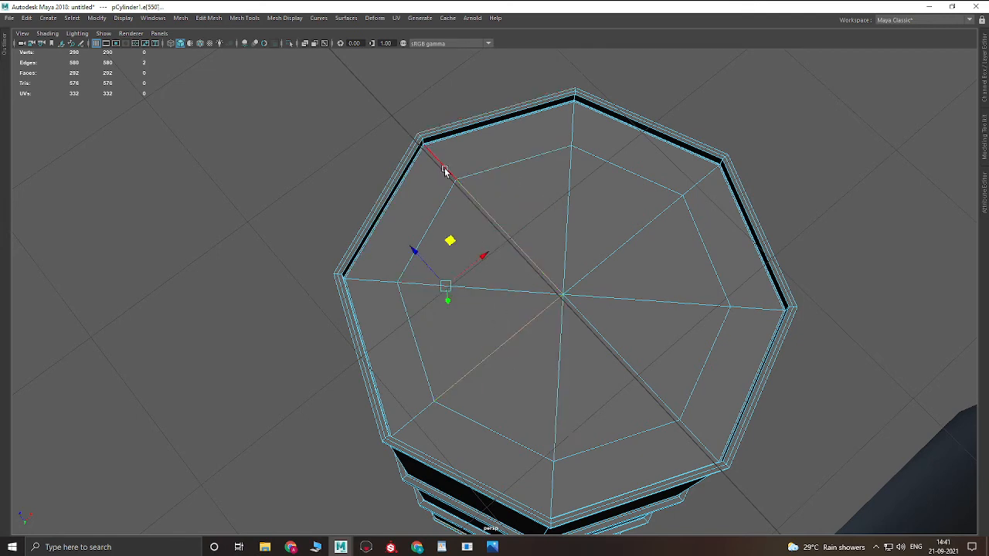
{"action": "left_click", "coordinate": [489, 214]}
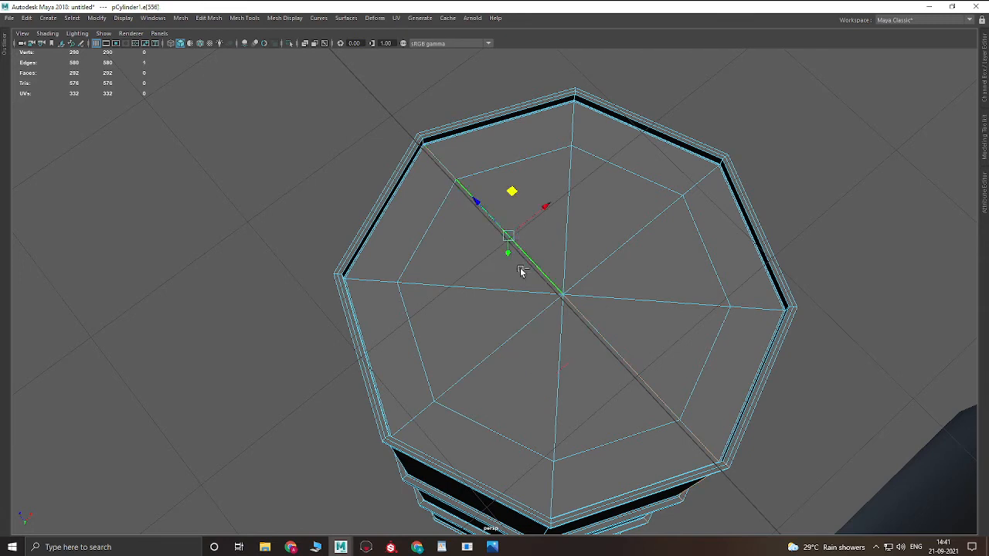
{"action": "left_click", "coordinate": [493, 353]}
{"action": "left_click", "coordinate": [610, 239], "text": "shift"}
{"action": "right_click_drag", "start_coordinate": [631, 184], "coordinate": [571, 215], "text": "shift"}
{"action": "key", "text": "3"}
{"action": "left_click", "coordinate": [828, 155]}
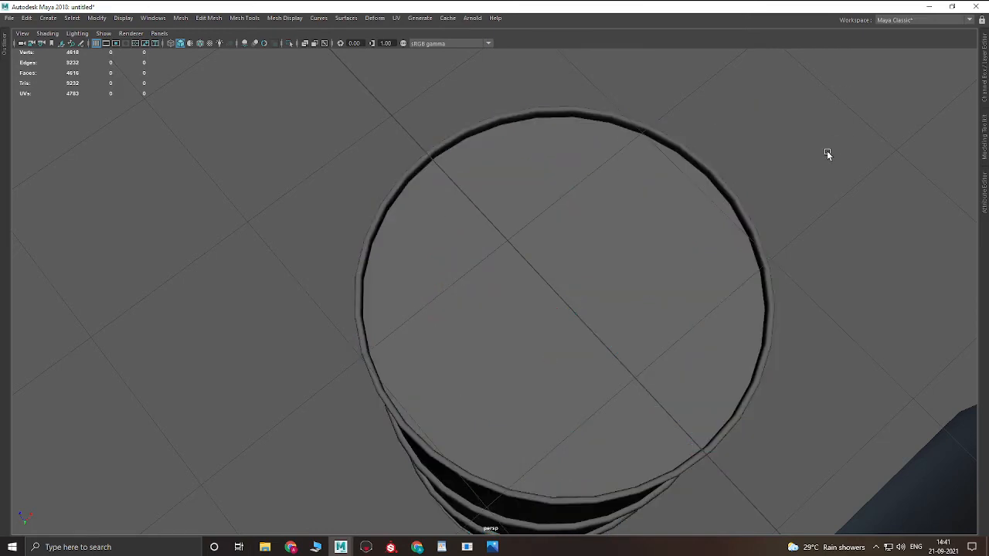
- Delete the remaining alternate radial edge inside the unsmoothed bottom cap, and show the barrel smoothed again
{"action": "left_click", "coordinate": [670, 252]}
{"action": "key", "text": "1"}
{"action": "right_click_drag", "start_coordinate": [640, 391], "coordinate": [614, 318]}
{"action": "left_click", "coordinate": [622, 349]}
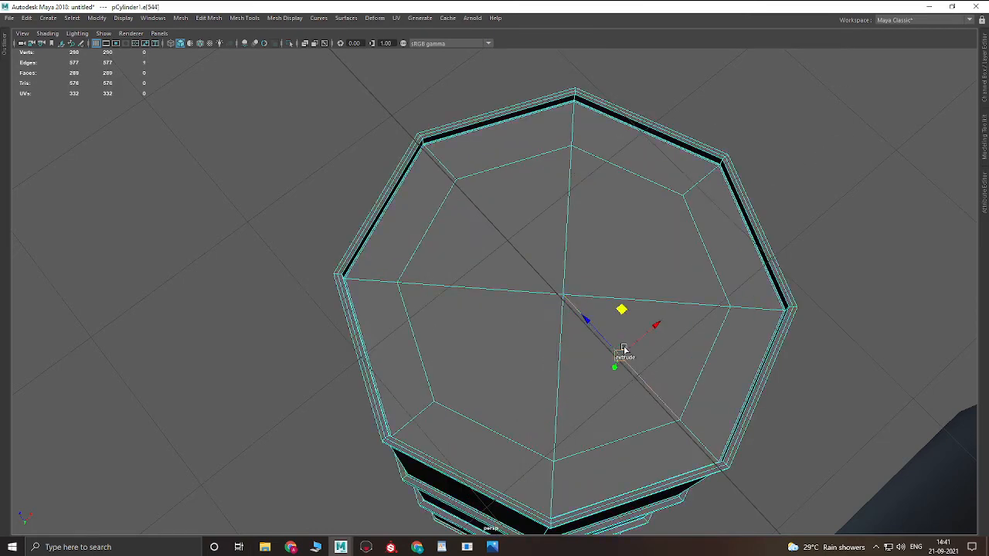
{"action": "right_click_drag", "start_coordinate": [758, 168], "coordinate": [685, 204], "text": "shift"}
{"action": "key", "text": "3"}
{"action": "right_click_drag", "start_coordinate": [625, 314], "coordinate": [898, 56]}
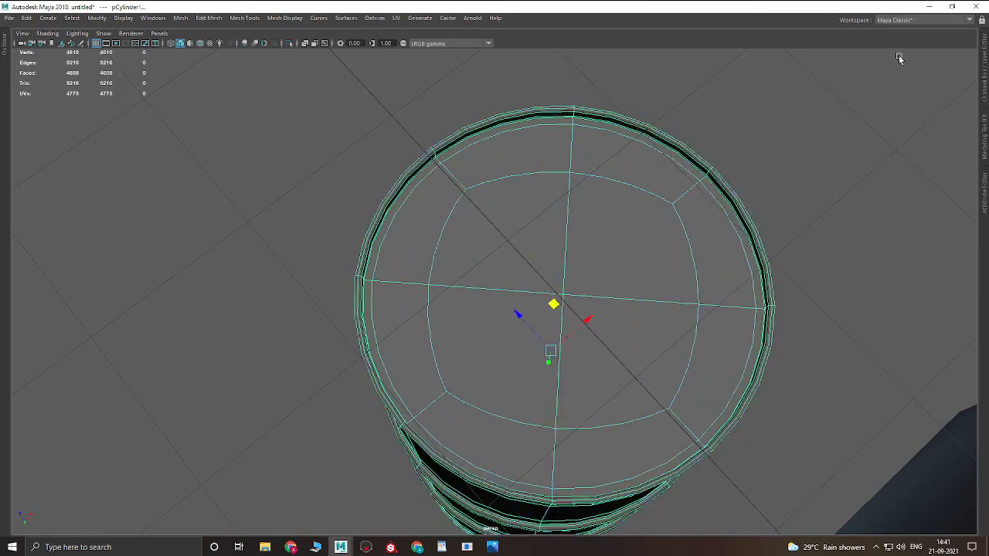
{"action": "left_click", "coordinate": [899, 55]}
- Examine the central quads and radial edges of the smoothed bottom cap
{"action": "scroll", "coordinate": [578, 243], "scroll_direction": "down", "scroll_amount": 5}
{"action": "left_click", "coordinate": [565, 264]}
{"action": "left_click_drag", "start_coordinate": [578, 244], "coordinate": [603, 255], "text": "alt"}
{"action": "right_click_drag", "start_coordinate": [532, 268], "coordinate": [527, 222]}
{"action": "left_click", "coordinate": [491, 249]}
{"action": "left_click", "coordinate": [472, 262]}
{"action": "left_click", "coordinate": [466, 289]}
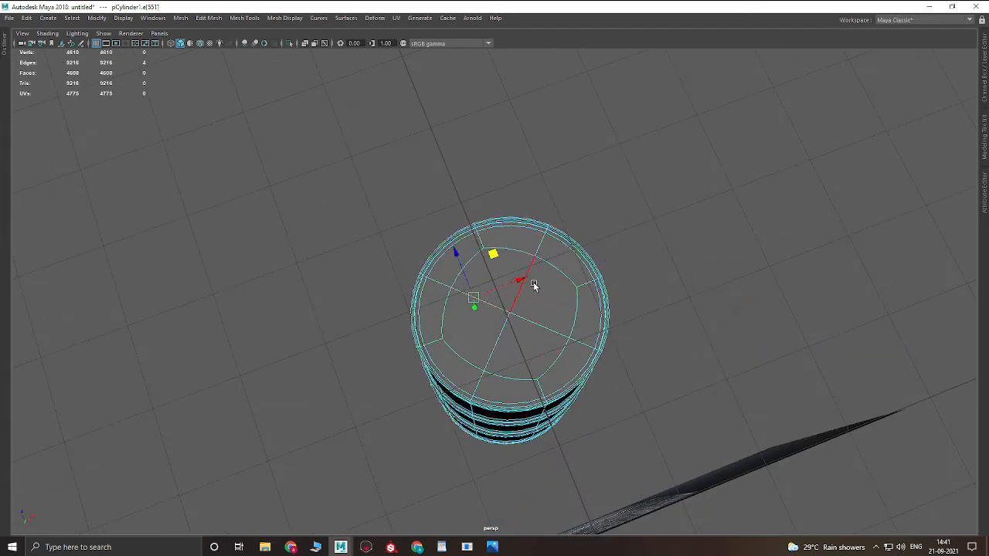
{"action": "left_click", "coordinate": [531, 283]}
{"action": "left_click_drag", "start_coordinate": [530, 285], "coordinate": [593, 240], "text": "alt"}
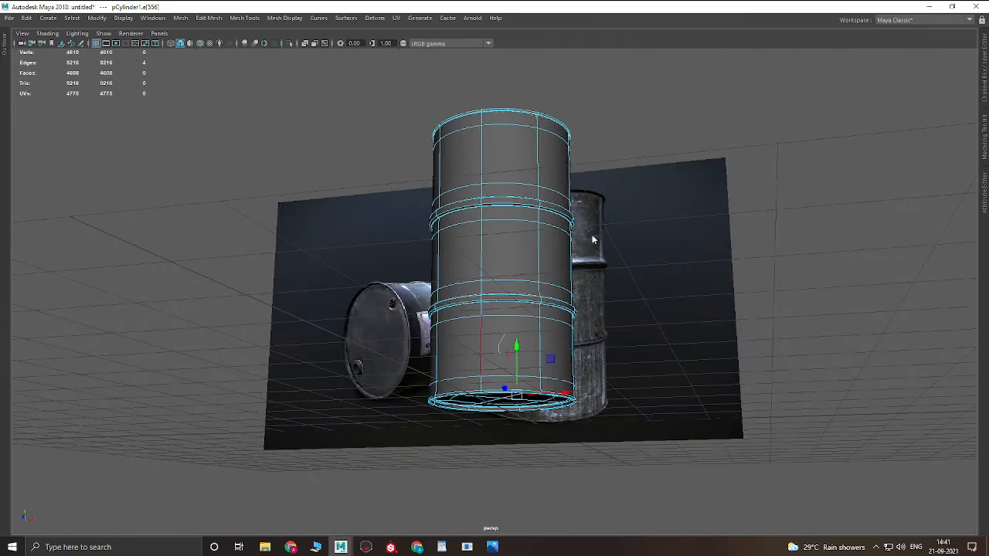
- Delete the barrel's construction history in object mode and show its transform channels
{"action": "right_click_drag", "start_coordinate": [594, 241], "coordinate": [617, 207]}
{"action": "right_click_drag", "start_coordinate": [442, 116], "coordinate": [538, 172], "text": "shift"}
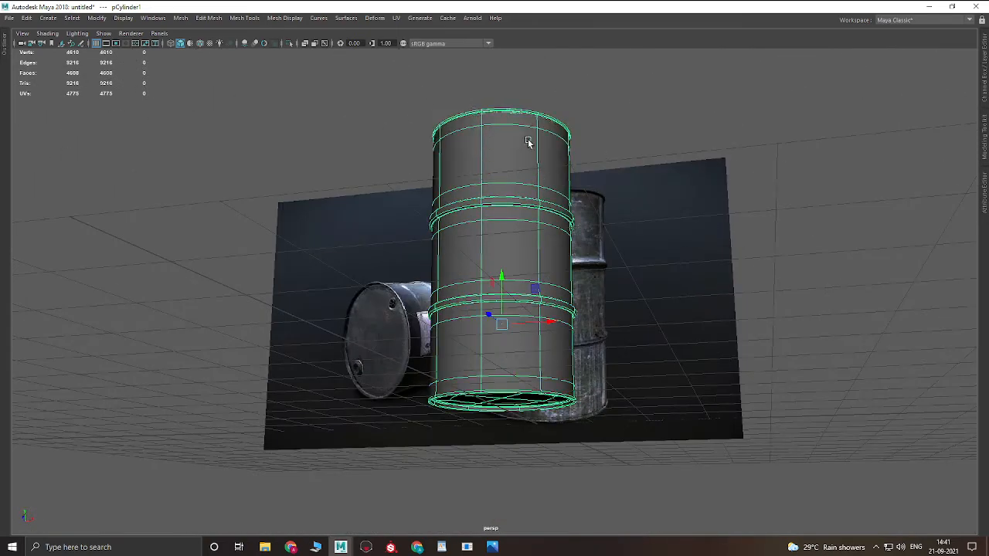
{"action": "key", "text": "ctrl+a"}
{"action": "key", "text": "ctrl+a"}
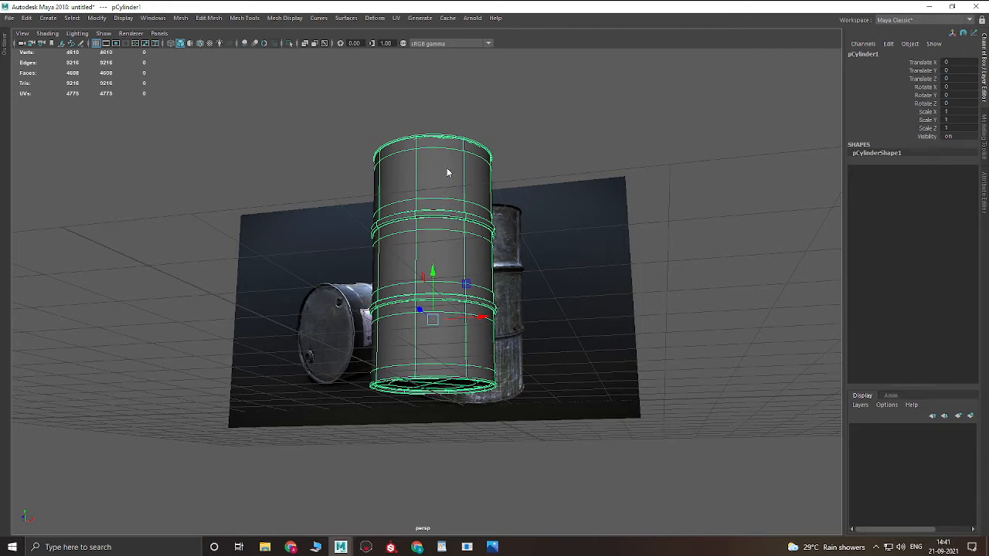
{"action": "right_click_drag", "start_coordinate": [445, 170], "coordinate": [251, 110]}
{"action": "left_click", "coordinate": [27, 18]}
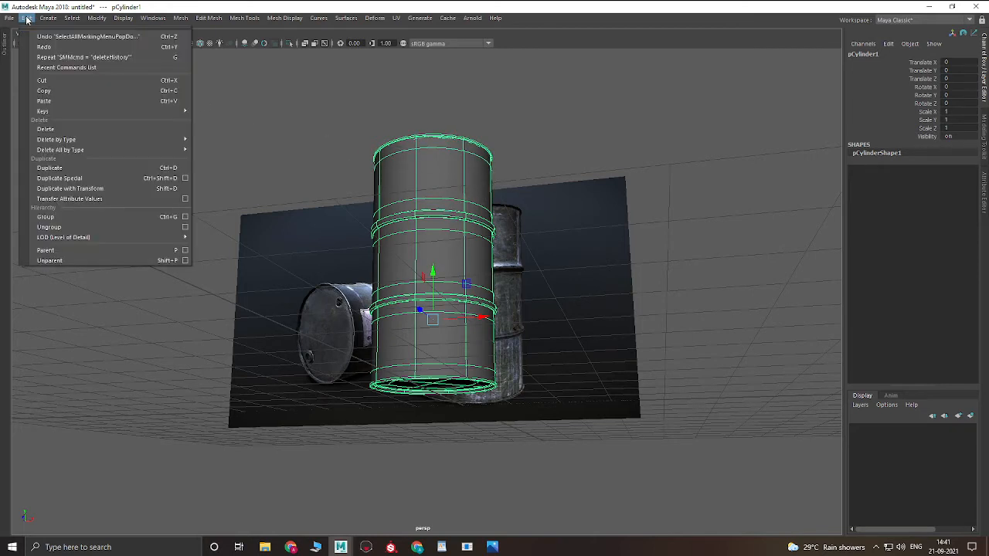
{"action": "left_click", "coordinate": [251, 154]}
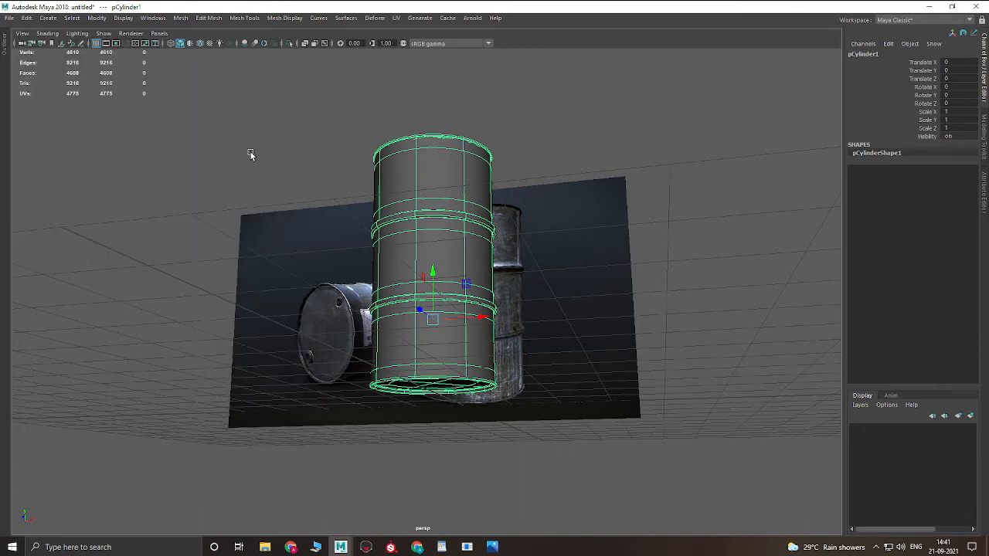
{"action": "right_click_drag", "start_coordinate": [400, 146], "coordinate": [534, 221]}
{"action": "right_click_drag", "start_coordinate": [463, 195], "coordinate": [354, 164]}
{"action": "right_click_drag", "start_coordinate": [418, 181], "coordinate": [472, 209]}
{"action": "right_click_drag", "start_coordinate": [443, 158], "coordinate": [337, 106]}
{"action": "left_click_drag", "start_coordinate": [495, 230], "coordinate": [343, 155]}
{"action": "right_click_drag", "start_coordinate": [423, 175], "coordinate": [348, 166]}
{"action": "left_click", "coordinate": [416, 175]}
- Examine the deselected smoothed barrel against the drum reference image
{"action": "scroll", "coordinate": [374, 229], "scroll_direction": "down", "scroll_amount": 3}
{"action": "left_click_drag", "start_coordinate": [376, 232], "coordinate": [395, 252], "text": "alt"}
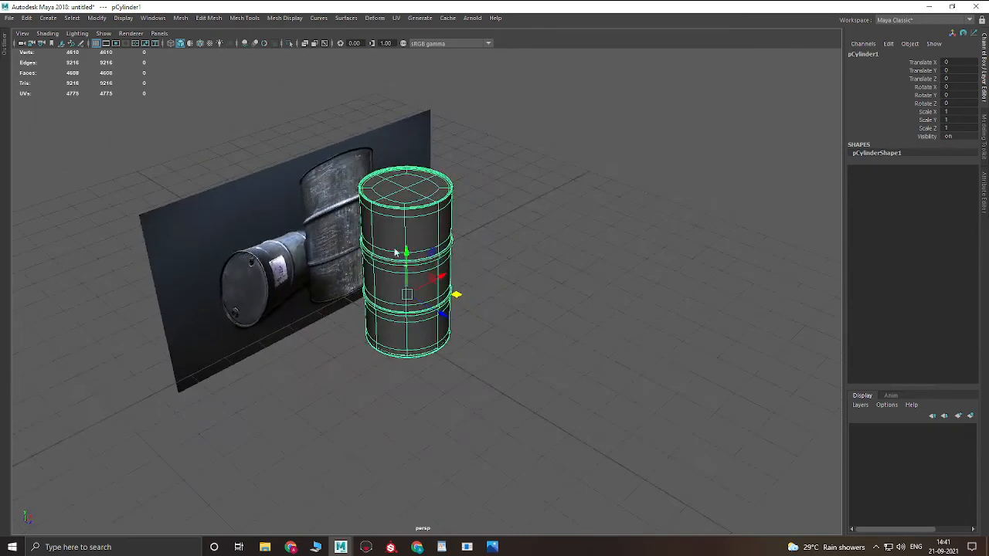
{"action": "left_click", "coordinate": [542, 158]}
{"action": "left_click_drag", "start_coordinate": [480, 214], "coordinate": [410, 185], "text": "alt"}
{"action": "scroll", "coordinate": [464, 201], "scroll_direction": "up", "scroll_amount": 5}
{"action": "middle_click_drag", "start_coordinate": [504, 216], "coordinate": [531, 332], "text": "alt"}
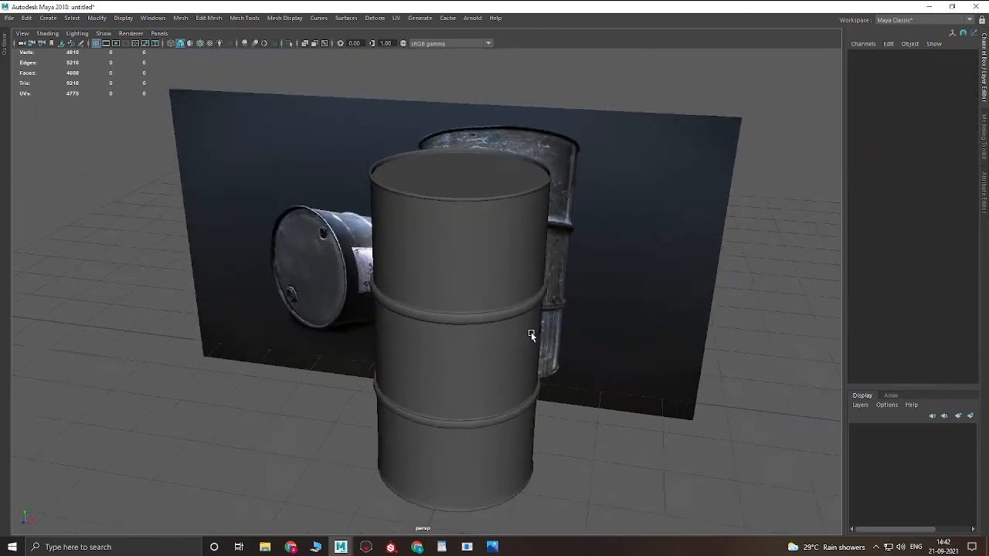
- Examine the edge lines around the smoothed barrel's top rim in edge mode
{"action": "left_click_drag", "start_coordinate": [531, 332], "coordinate": [459, 250], "text": "alt"}
{"action": "left_click", "coordinate": [445, 228]}
{"action": "right_click_drag", "start_coordinate": [457, 244], "coordinate": [457, 210]}
{"action": "key", "text": "1"}
{"action": "key", "text": "3"}
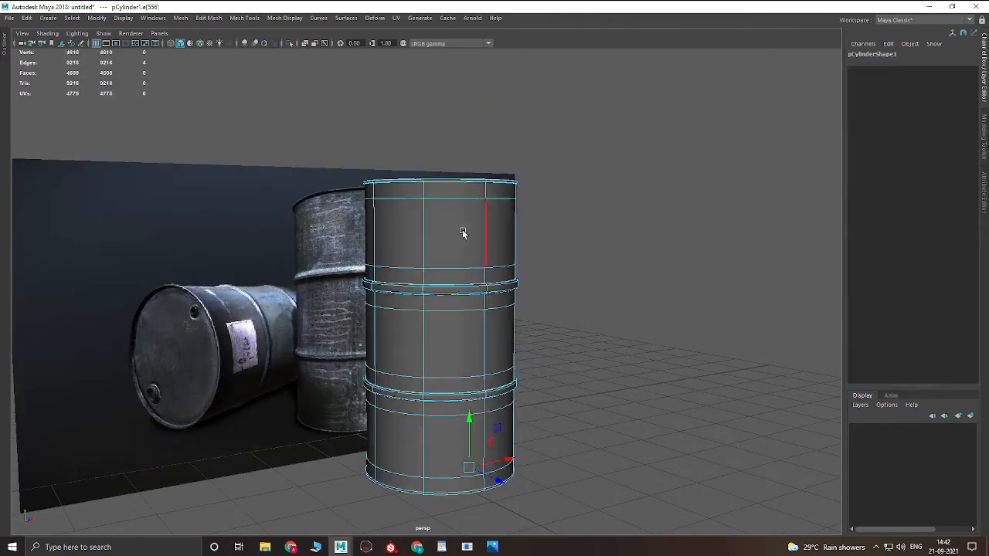
{"action": "middle_click_drag", "start_coordinate": [472, 230], "coordinate": [490, 300], "text": "alt"}
{"action": "scroll", "coordinate": [490, 299], "scroll_direction": "up", "scroll_amount": 5}
{"action": "middle_click_drag", "start_coordinate": [572, 347], "coordinate": [592, 428], "text": "alt"}
{"action": "left_click_drag", "start_coordinate": [592, 428], "coordinate": [490, 330], "text": "alt"}
{"action": "scroll", "coordinate": [479, 321], "scroll_direction": "up", "scroll_amount": 4}
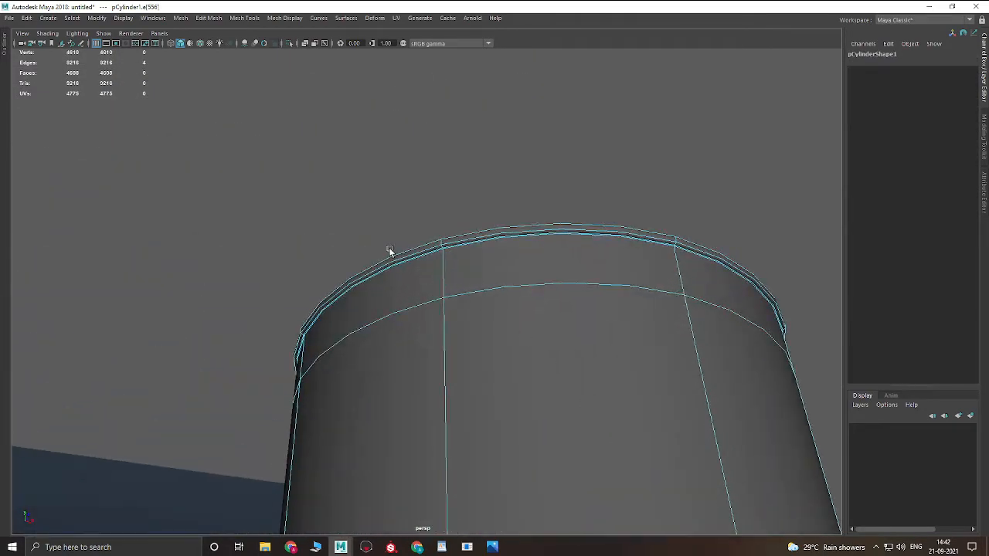
{"action": "scroll", "coordinate": [389, 251], "scroll_direction": "up", "scroll_amount": 3}
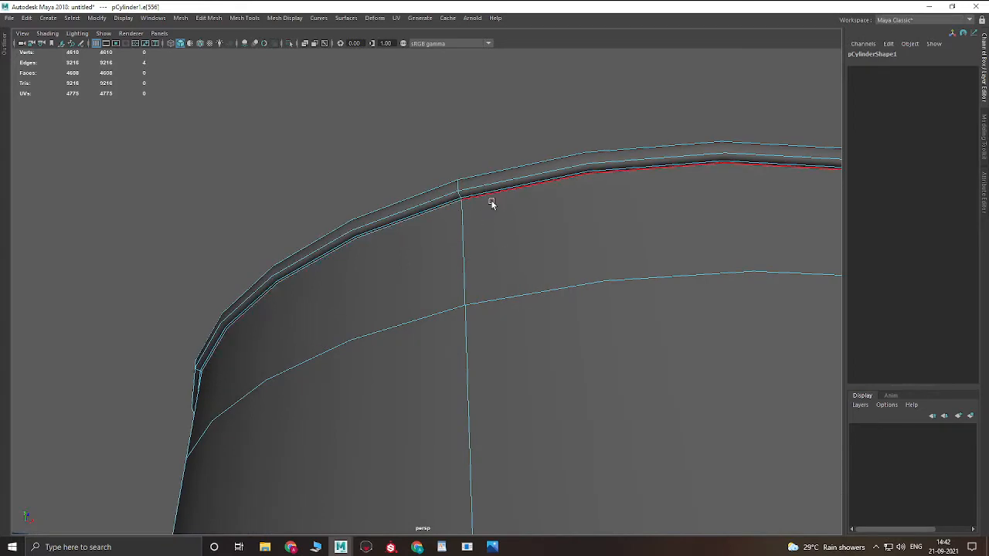
{"action": "scroll", "coordinate": [663, 199], "scroll_direction": "down", "scroll_amount": 3}
{"action": "middle_click_drag", "start_coordinate": [687, 225], "coordinate": [563, 223], "text": "alt"}
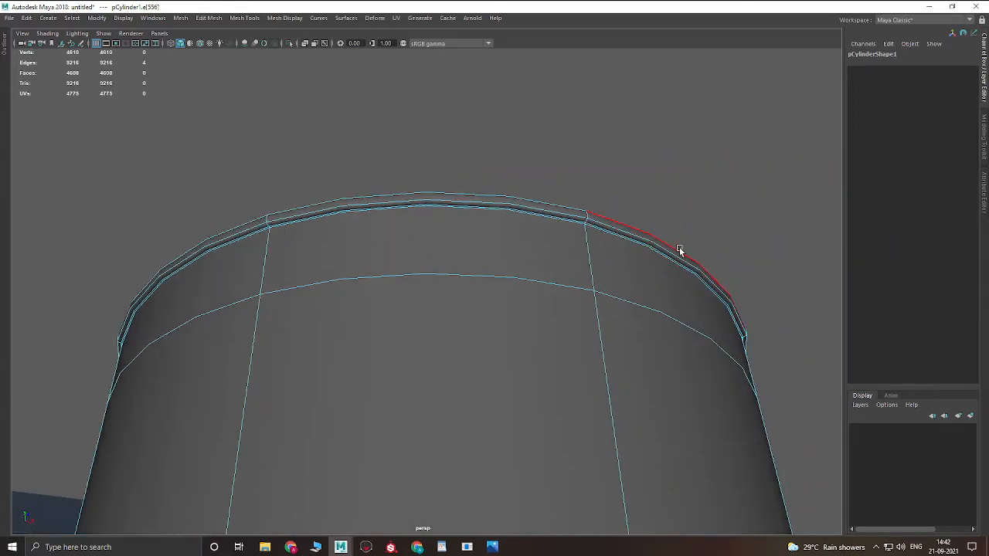
{"action": "scroll", "coordinate": [359, 246], "scroll_direction": "up", "scroll_amount": 3}
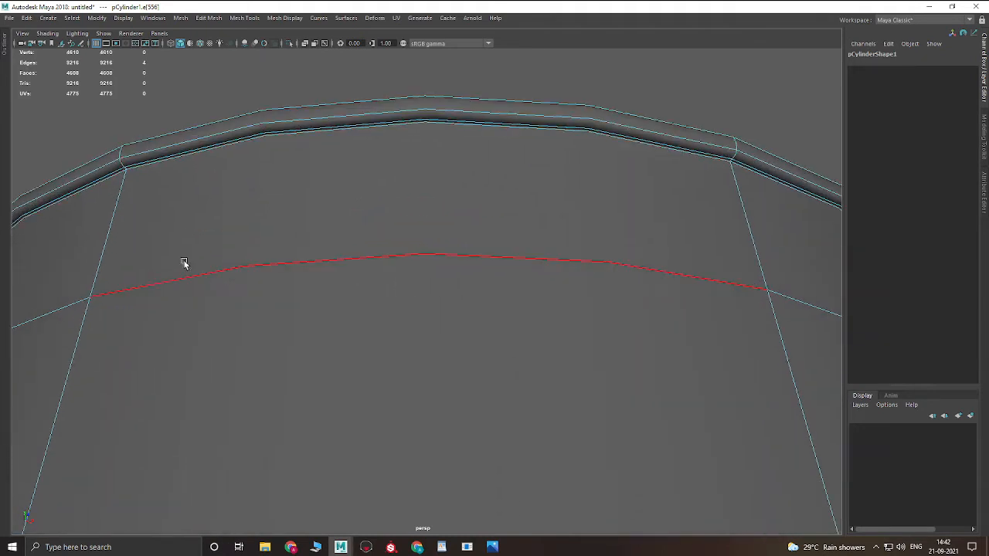
- Select the edge loop just beneath the top rim and inspect it from the barrel's side
{"action": "double_click", "coordinate": [171, 169]}
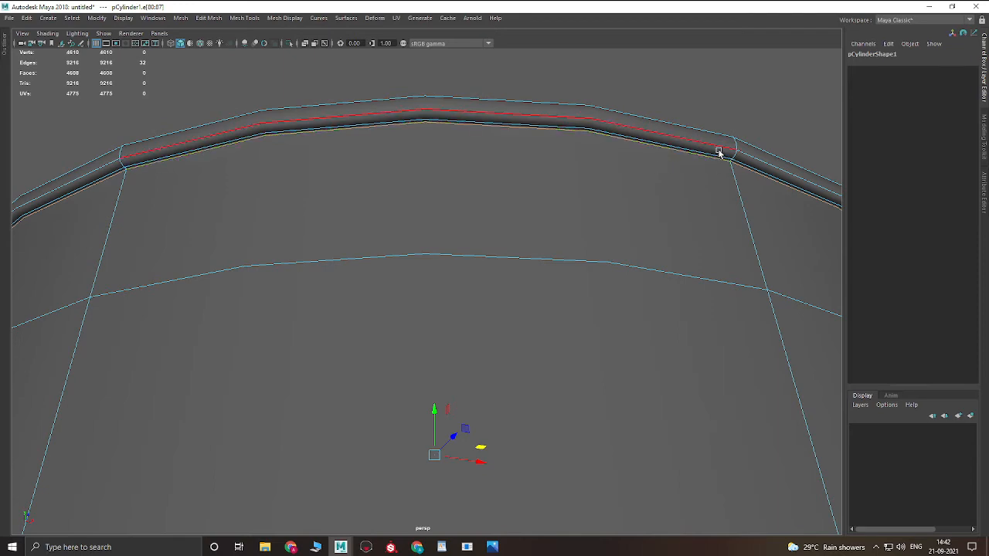
{"action": "scroll", "coordinate": [552, 249], "scroll_direction": "down", "scroll_amount": 2}
{"action": "scroll", "coordinate": [552, 250], "scroll_direction": "down", "scroll_amount": 4}
{"action": "left_click_drag", "start_coordinate": [543, 255], "coordinate": [539, 289], "text": "alt"}
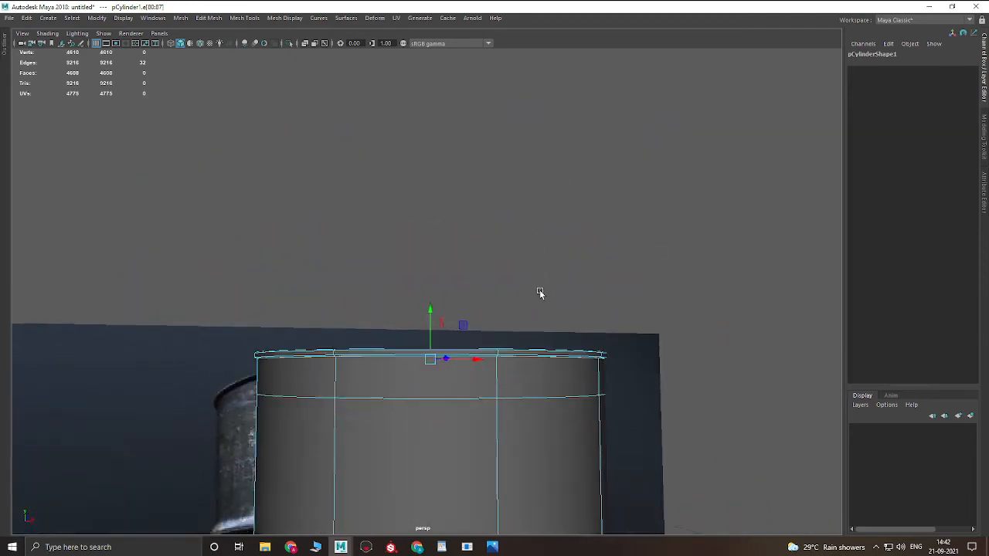
{"action": "middle_click_drag", "start_coordinate": [391, 396], "coordinate": [424, 238], "text": "alt"}
{"action": "right_click_drag", "start_coordinate": [590, 256], "coordinate": [746, 266], "text": "alt"}
{"action": "middle_click_drag", "start_coordinate": [561, 197], "coordinate": [547, 294], "text": "alt"}
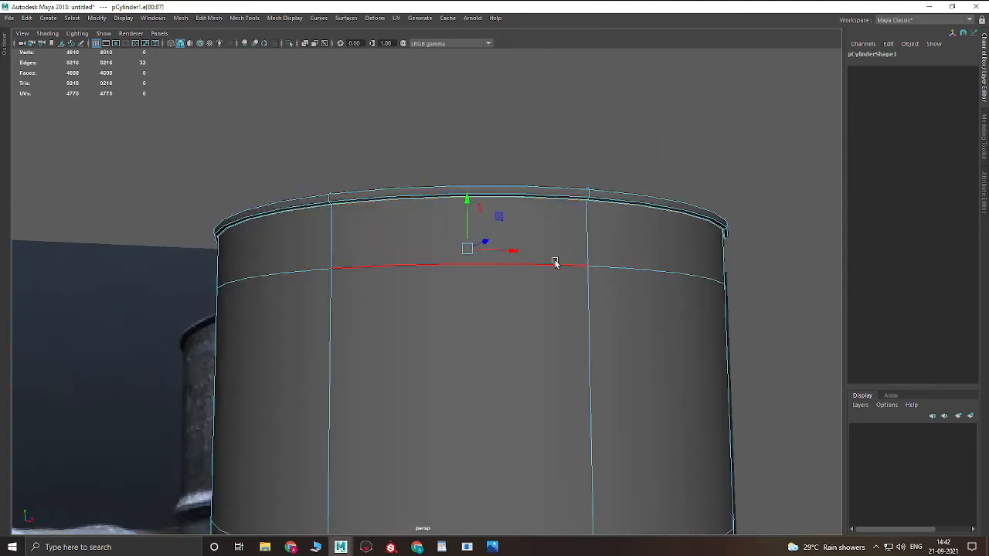
- Check the horizontal support loops on the upper and middle sections and the vertical edges by selecting them in turn
{"action": "double_click", "coordinate": [556, 262]}
{"action": "right_click_drag", "start_coordinate": [580, 268], "coordinate": [459, 276], "text": "alt"}
{"action": "middle_click_drag", "start_coordinate": [575, 296], "coordinate": [607, 226], "text": "alt"}
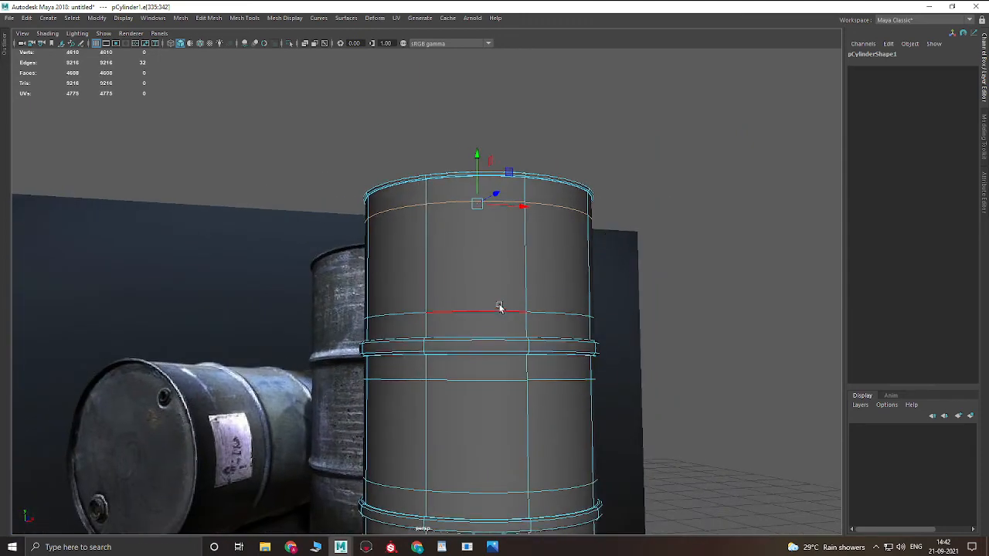
{"action": "double_click", "coordinate": [500, 308]}
{"action": "double_click", "coordinate": [491, 381]}
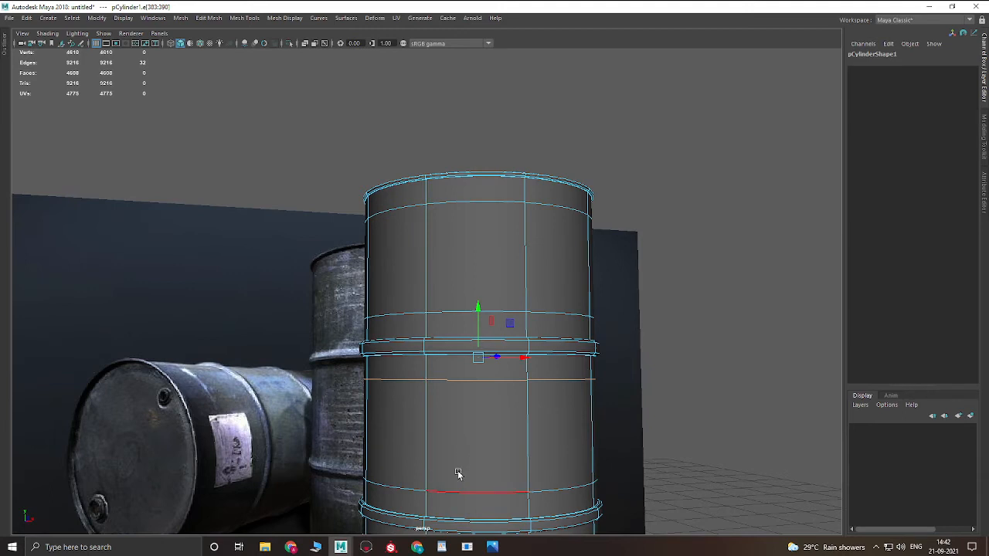
{"action": "left_click", "coordinate": [458, 471]}
{"action": "double_click", "coordinate": [484, 311]}
{"action": "double_click", "coordinate": [464, 207]}
{"action": "double_click", "coordinate": [531, 262]}
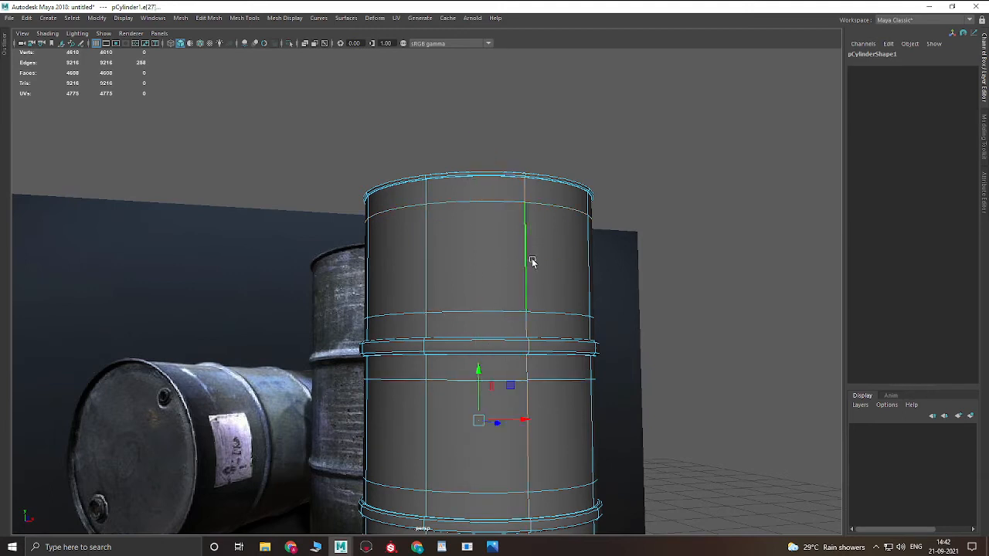
{"action": "left_click", "coordinate": [528, 259]}
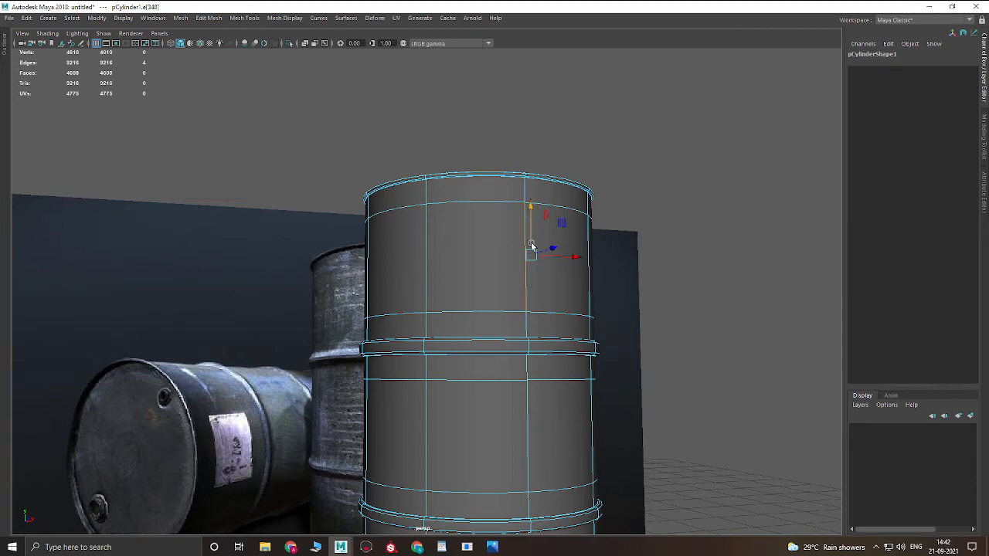
- Insert a horizontal edge loop midway up the barrel's upper section with the Multi-Cut tool
{"action": "left_click_drag", "start_coordinate": [517, 257], "coordinate": [444, 270], "text": "alt"}
{"action": "left_click", "coordinate": [432, 274]}
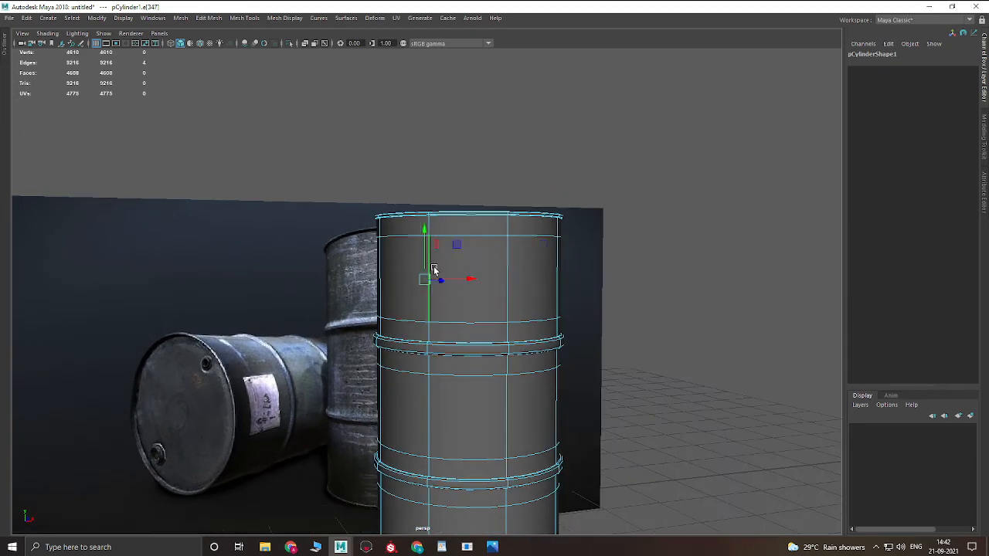
{"action": "right_click", "coordinate": [525, 261], "text": "shift"}
{"action": "right_click_drag", "start_coordinate": [526, 264], "coordinate": [464, 261], "text": "shift"}
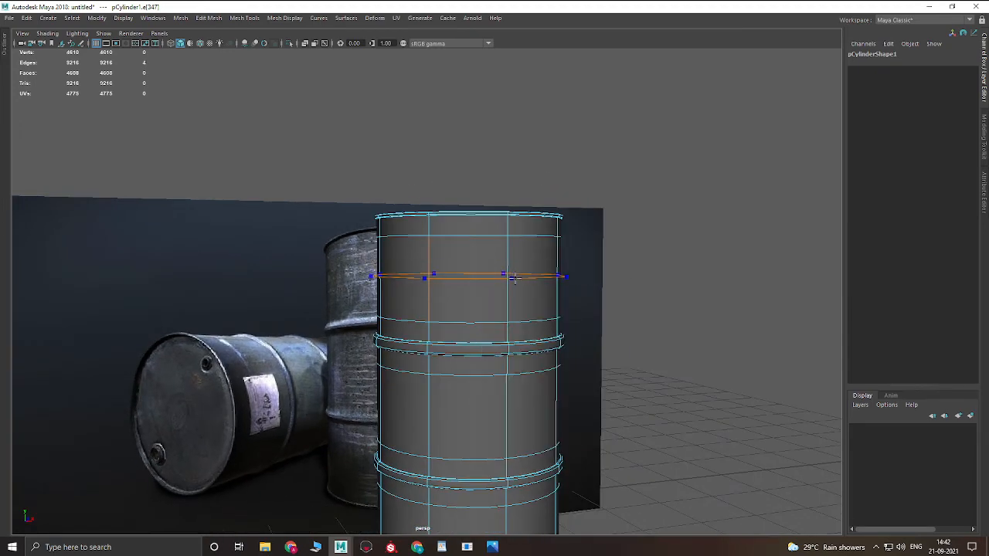
{"action": "left_click", "coordinate": [514, 277], "text": "ctrl"}
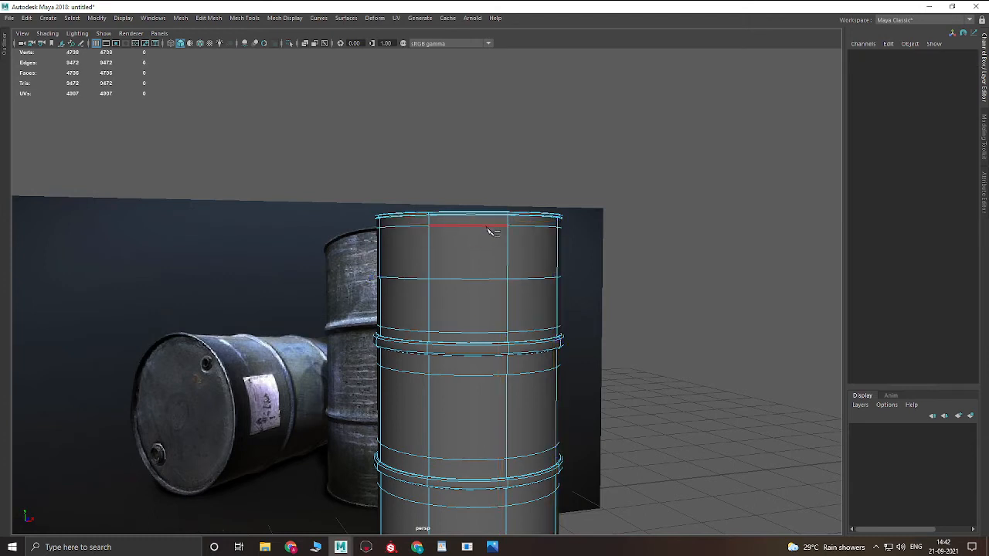
{"action": "left_click", "coordinate": [465, 225]}
{"action": "key", "text": "ctrl+z"}
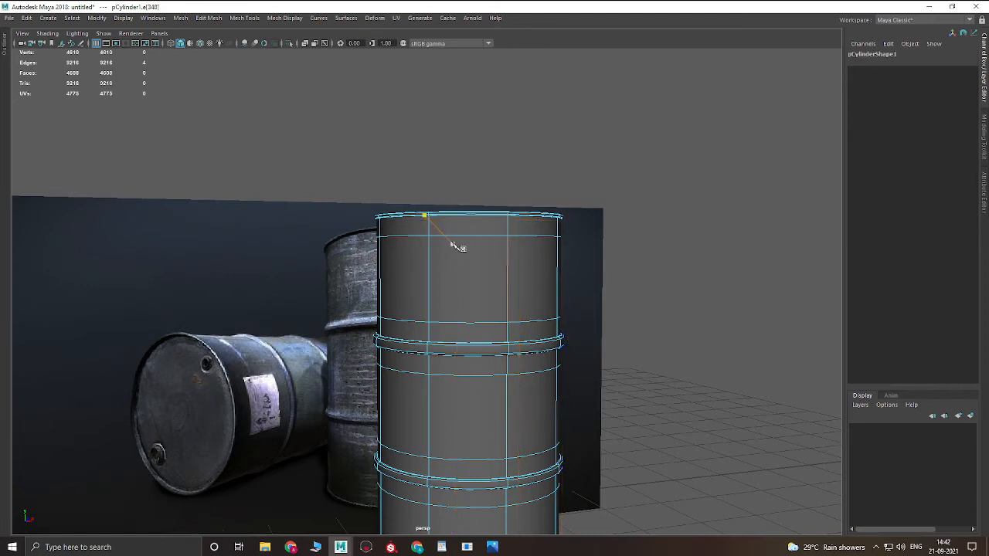
{"action": "left_click", "coordinate": [507, 280], "text": "ctrl"}
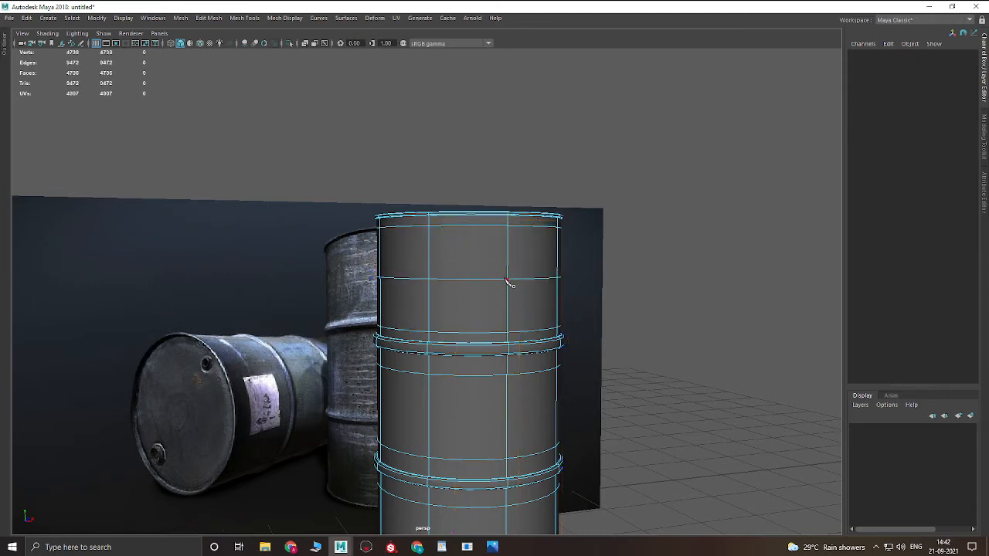
{"action": "left_click", "coordinate": [475, 250], "text": "ctrl"}
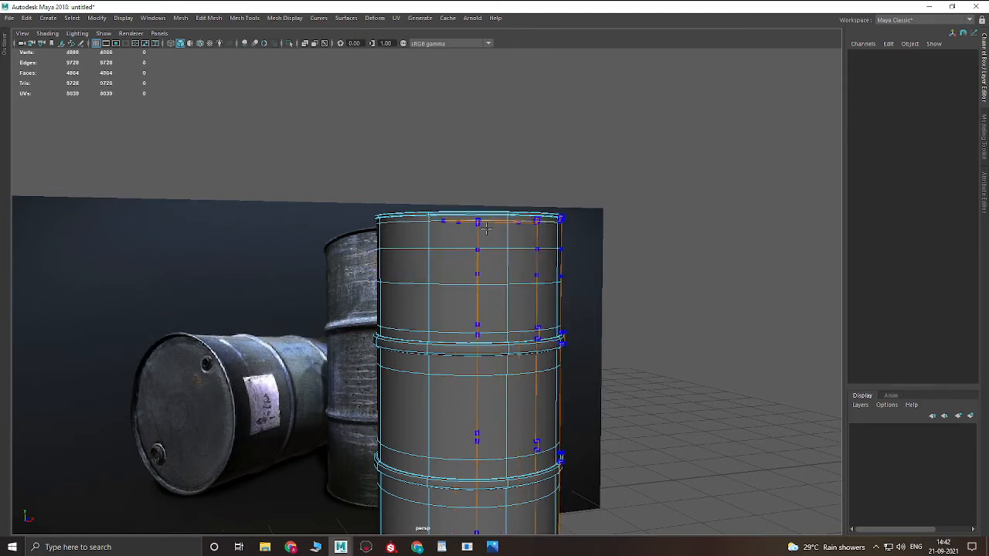
{"action": "key", "text": "ctrl+z"}
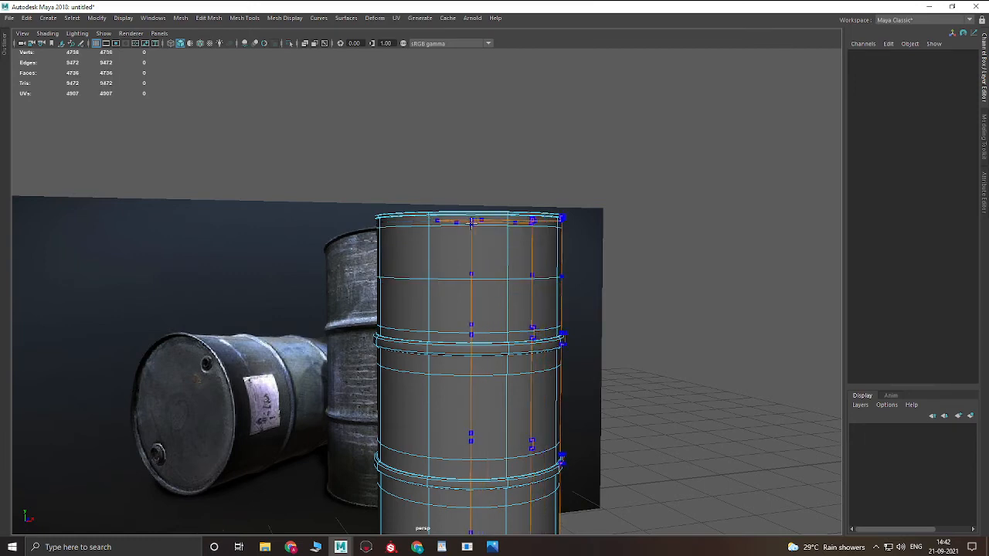
{"action": "key", "text": "q"}
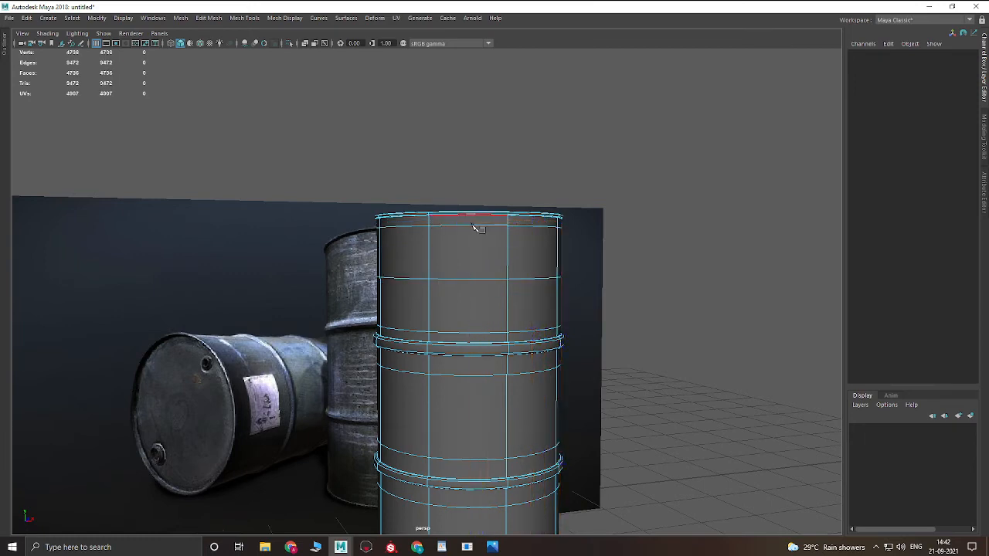
- Insert a horizontal edge loop midway up both the middle and the bottom section of the barrel
{"action": "scroll", "coordinate": [484, 325], "scroll_direction": "down", "scroll_amount": 2}
{"action": "middle_click_drag", "start_coordinate": [486, 330], "coordinate": [492, 272], "text": "alt"}
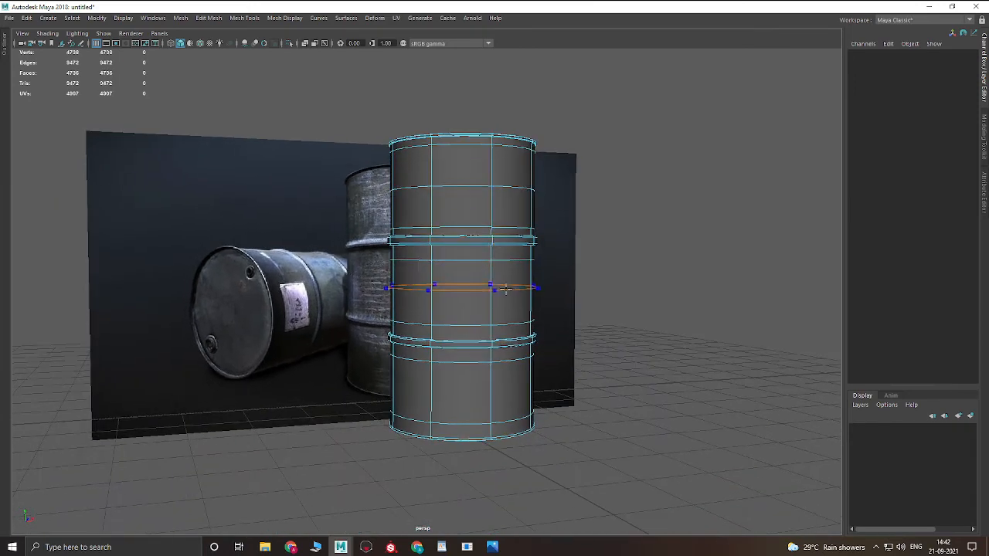
{"action": "left_click", "coordinate": [506, 292]}
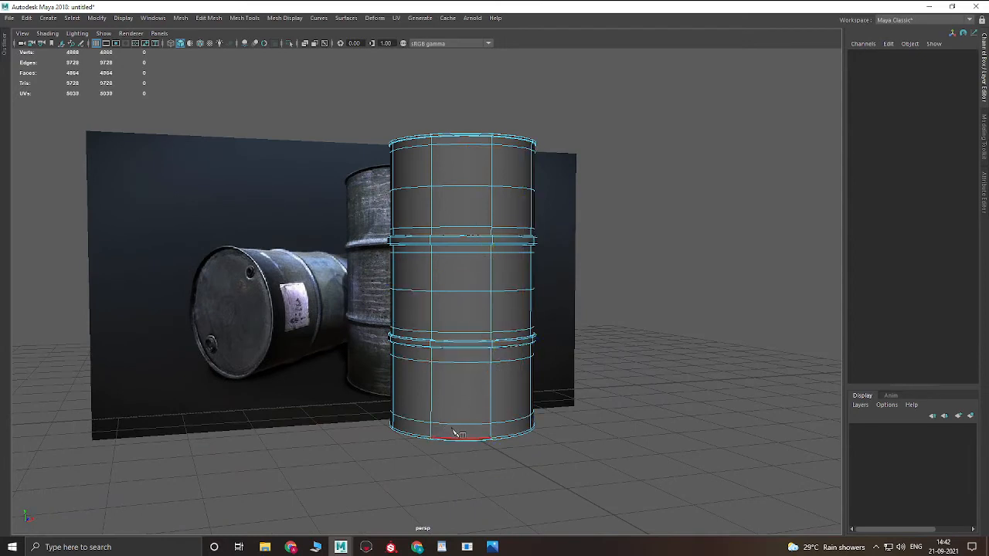
{"action": "left_click", "coordinate": [493, 438]}
{"action": "left_click", "coordinate": [492, 394], "text": "ctrl"}
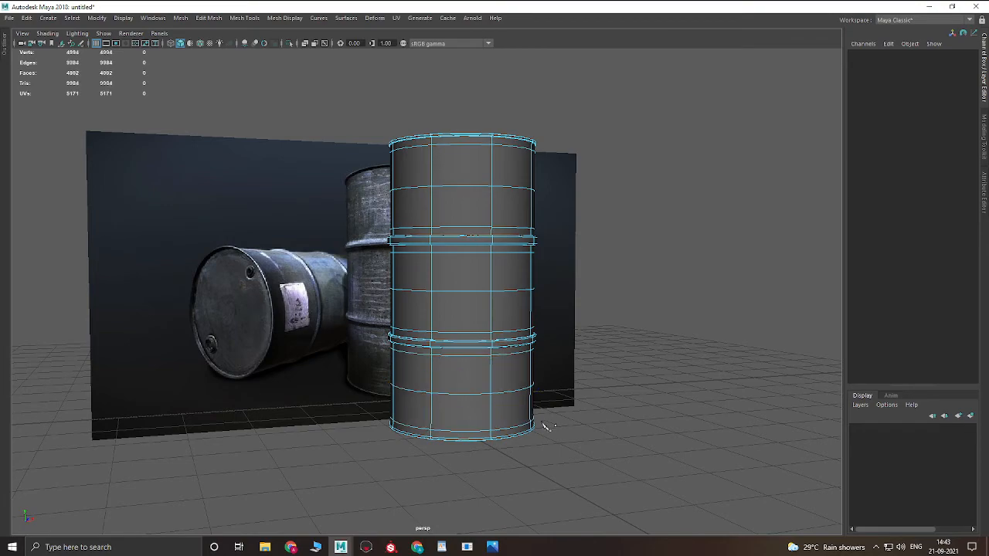
{"action": "mouse_move", "coordinate": [540, 423]}
{"action": "left_mouse_down", "text": "alt"}
{"action": "mouse_move", "coordinate": [553, 414]}
{"action": "mouse_move", "coordinate": [521, 419]}
{"action": "left_mouse_up", "text": "alt"}
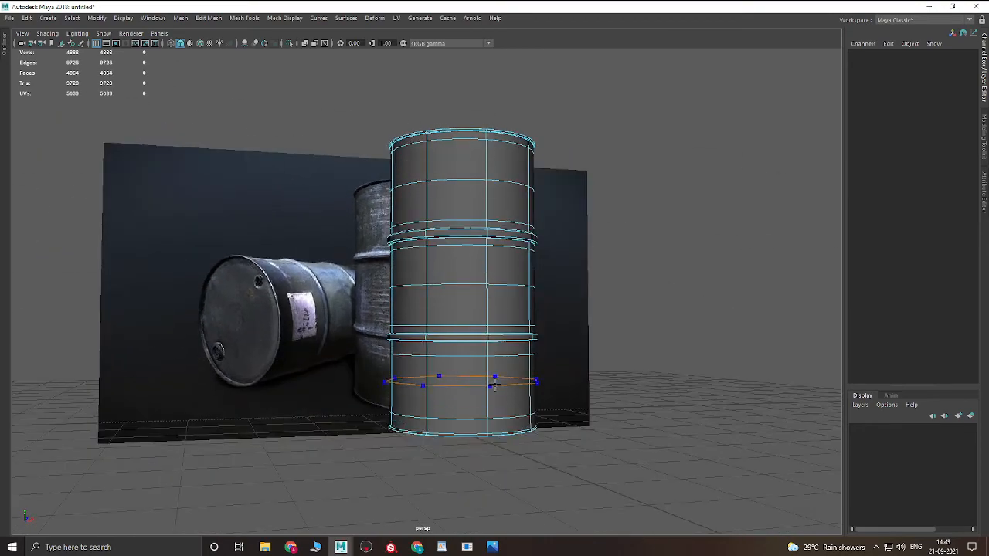
- Return the barrel to object mode and delete its construction history
{"action": "right_click_drag", "start_coordinate": [495, 355], "coordinate": [740, 192]}
{"action": "scroll", "coordinate": [516, 243], "scroll_direction": "down", "scroll_amount": 3}
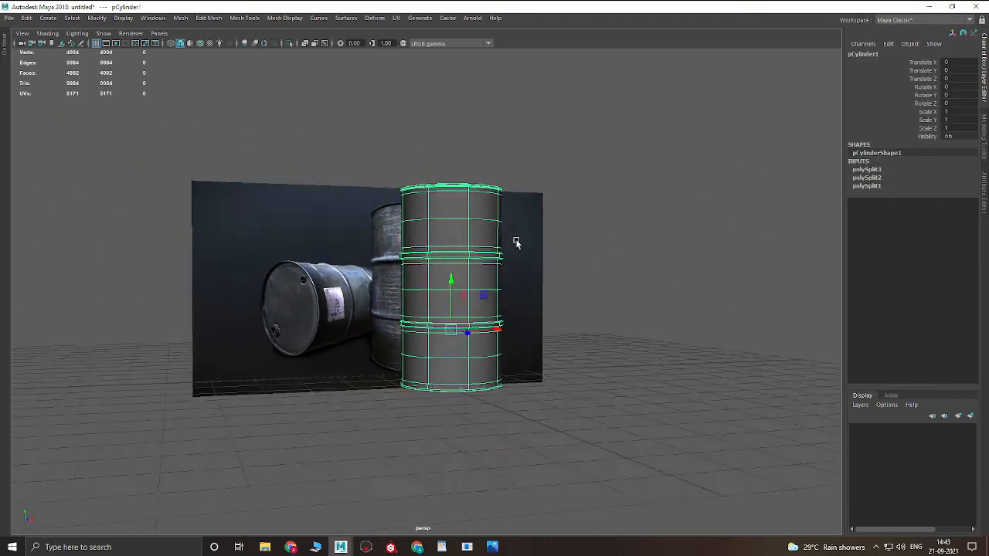
{"action": "left_click_drag", "start_coordinate": [516, 243], "coordinate": [489, 224], "text": "alt"}
{"action": "right_click", "coordinate": [488, 225], "text": "shift"}
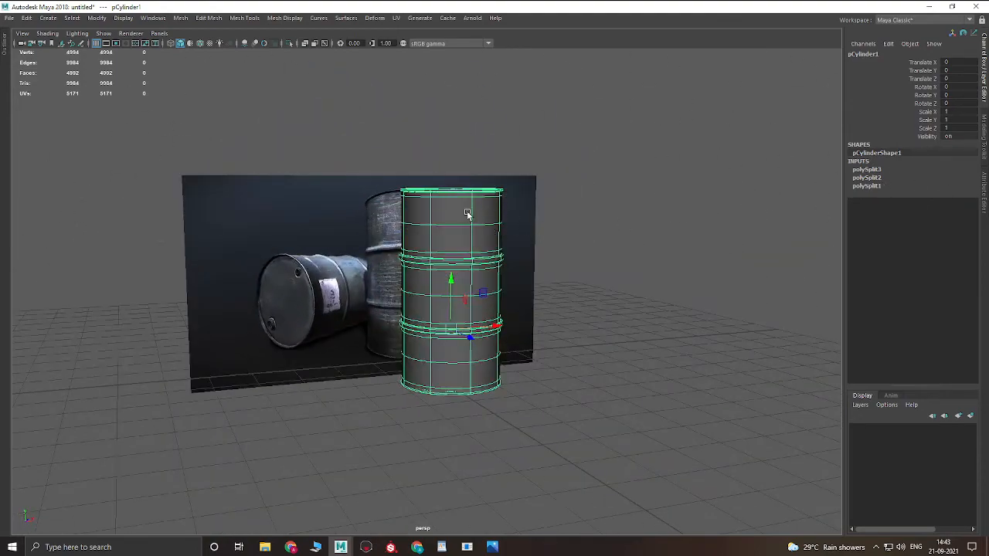
{"action": "left_click_drag", "start_coordinate": [462, 233], "coordinate": [377, 193]}
{"action": "left_click", "coordinate": [460, 216]}
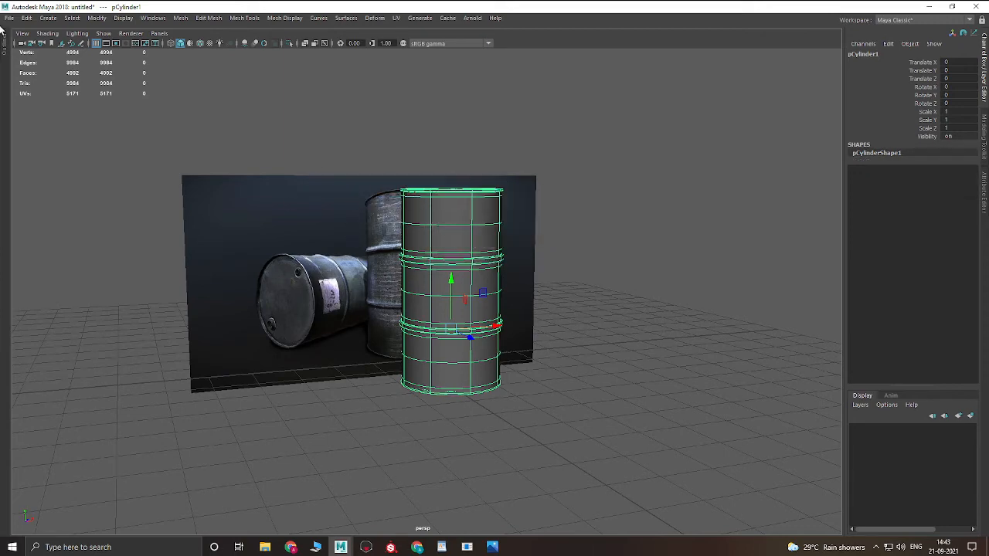
{"action": "left_click", "coordinate": [11, 19]}
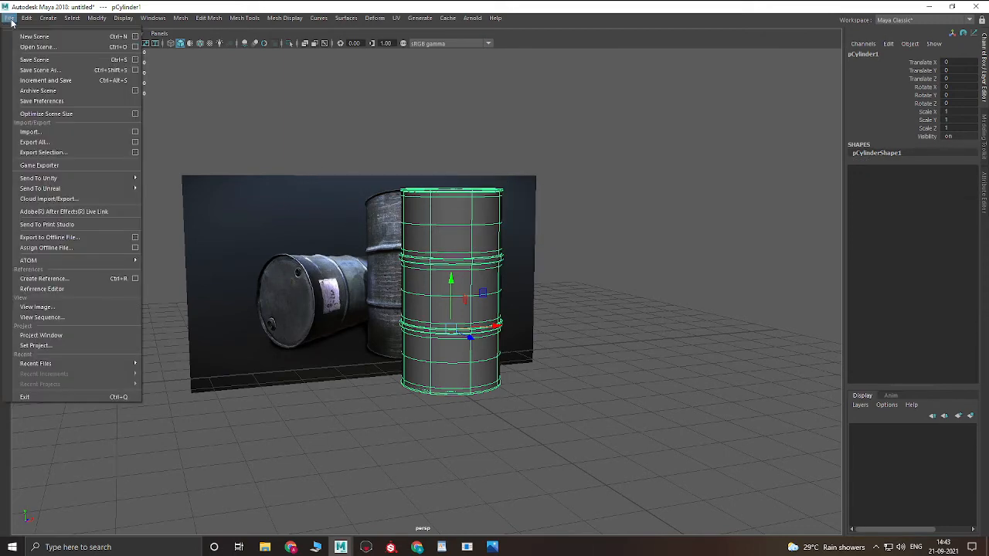
{"action": "left_click", "coordinate": [26, 69]}
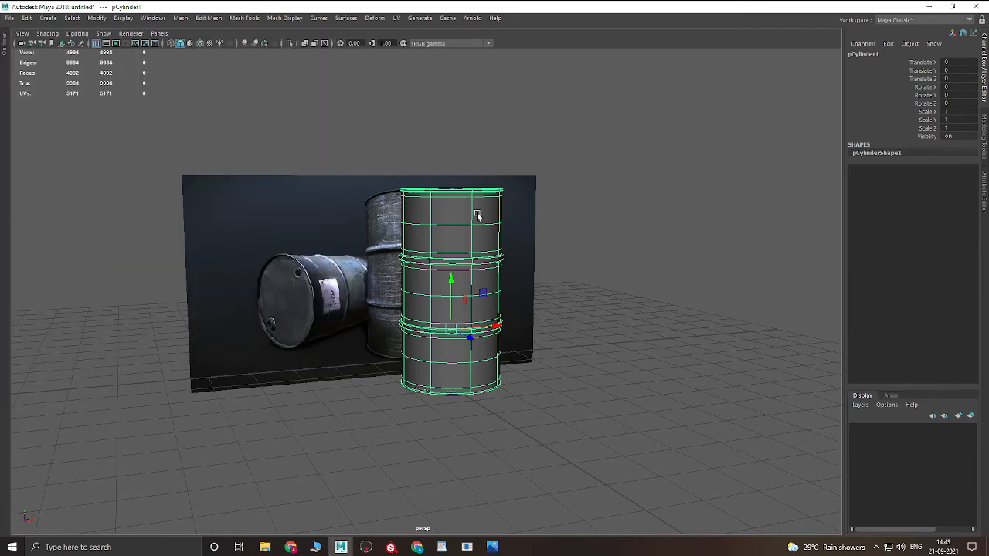
{"action": "left_click", "coordinate": [7, 18]}
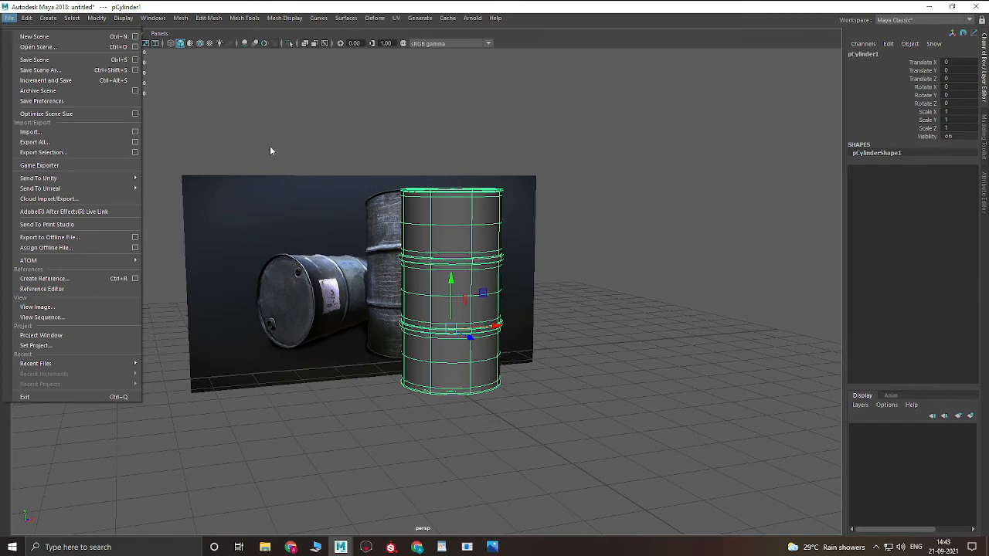
{"action": "left_click", "coordinate": [191, 80]}
{"action": "left_click", "coordinate": [271, 217]}
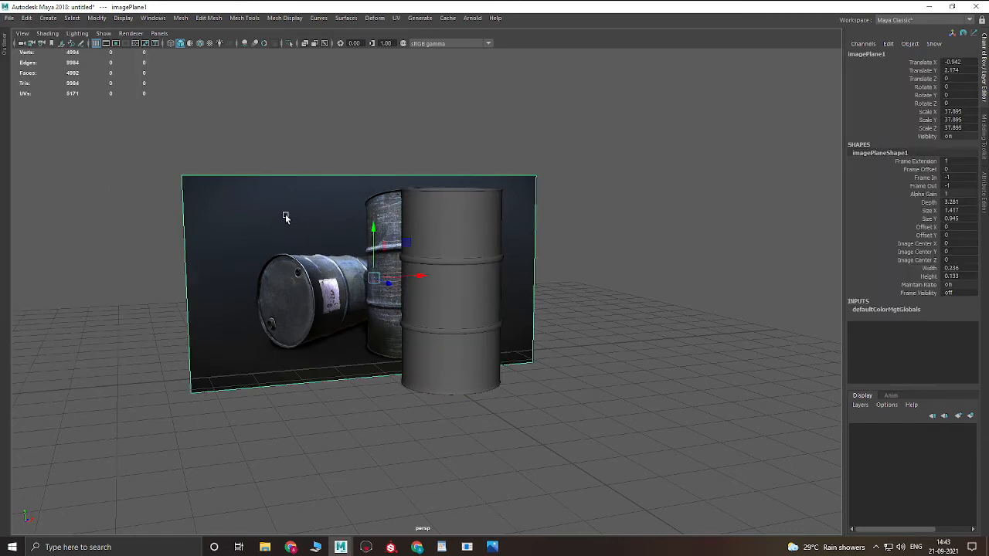
- Start saving the scene under a new name and browse to the course's "sept 21" folder on drive D
{"action": "left_click", "coordinate": [9, 17]}
{"action": "left_click", "coordinate": [47, 69]}
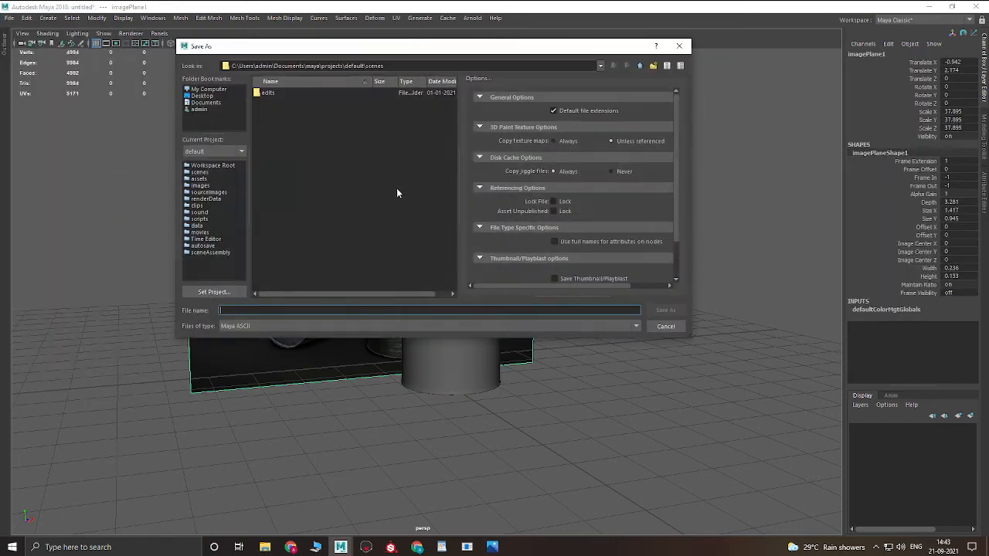
{"action": "left_click", "coordinate": [211, 90]}
{"action": "double_click", "coordinate": [268, 110]}
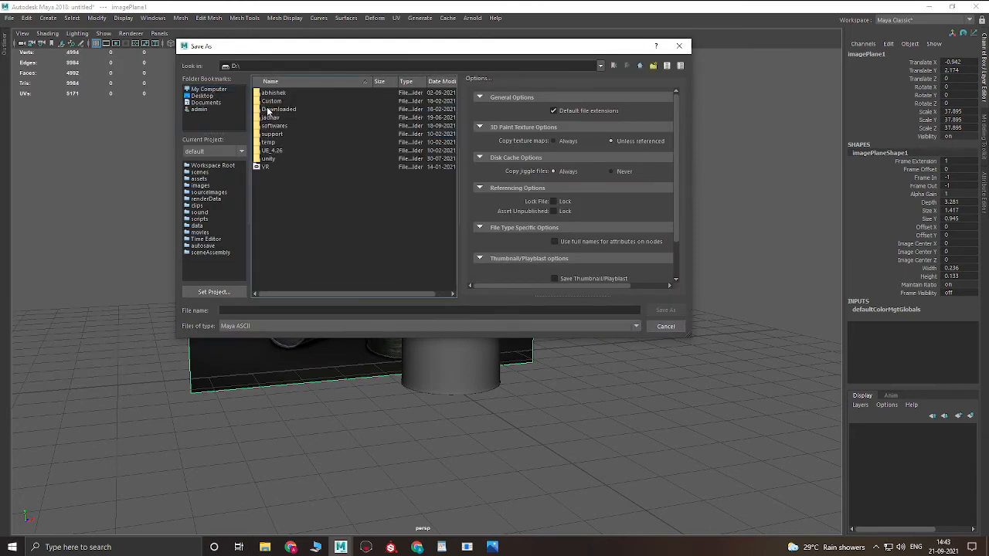
{"action": "left_click", "coordinate": [278, 93]}
{"action": "double_click", "coordinate": [278, 93]}
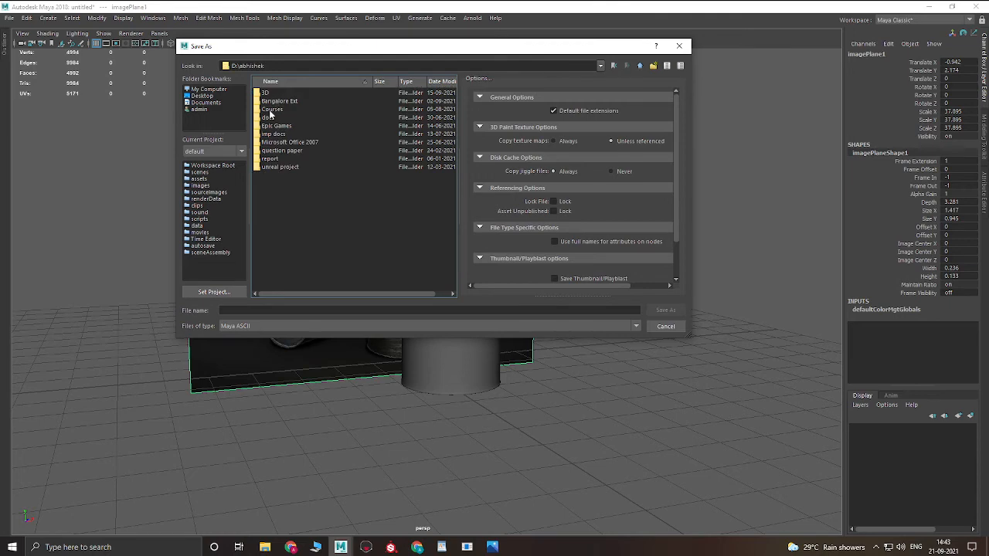
{"action": "double_click", "coordinate": [270, 114]}
{"action": "double_click", "coordinate": [286, 109]}
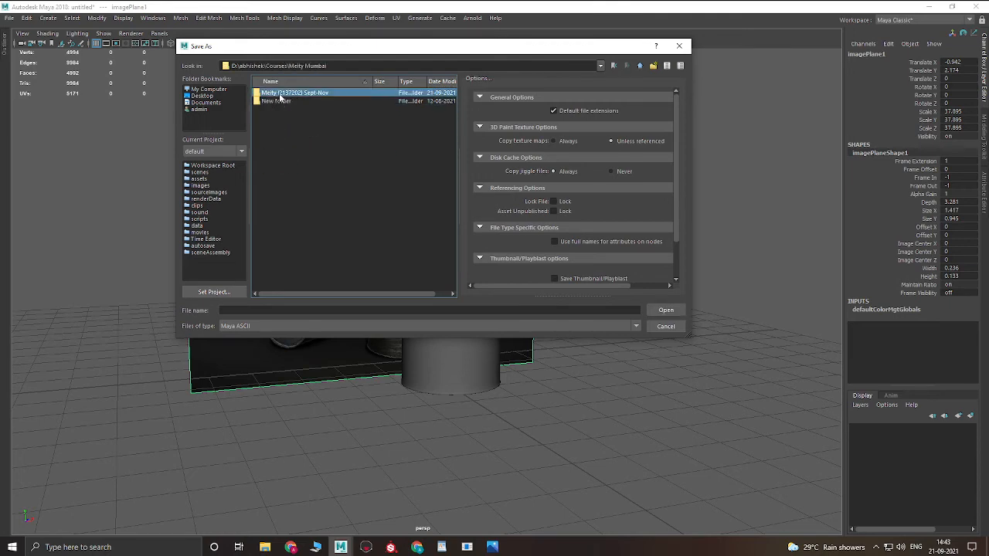
{"action": "double_click", "coordinate": [281, 94]}
{"action": "double_click", "coordinate": [279, 158]}
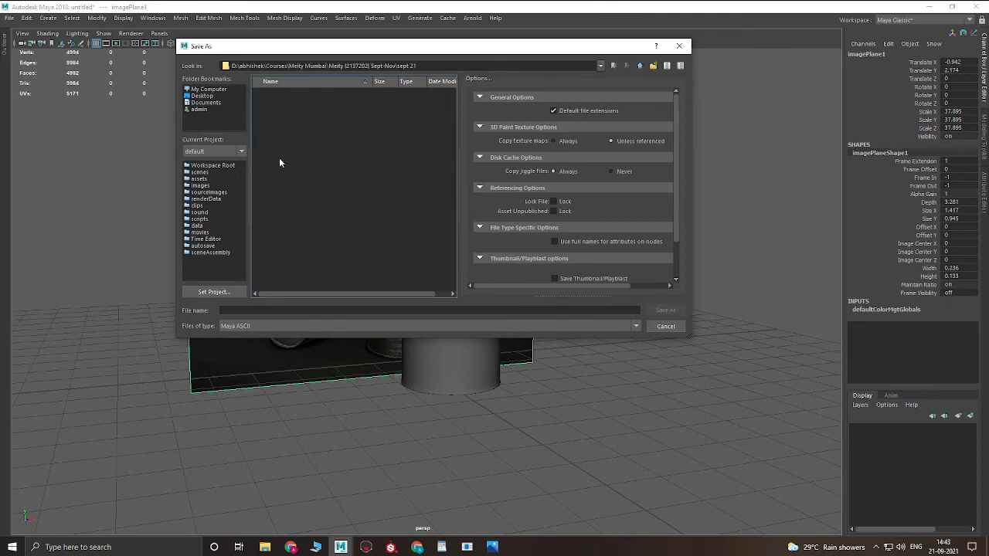
- Name the scene file drum and save it as Maya ASCII
{"action": "left_click", "coordinate": [271, 309]}
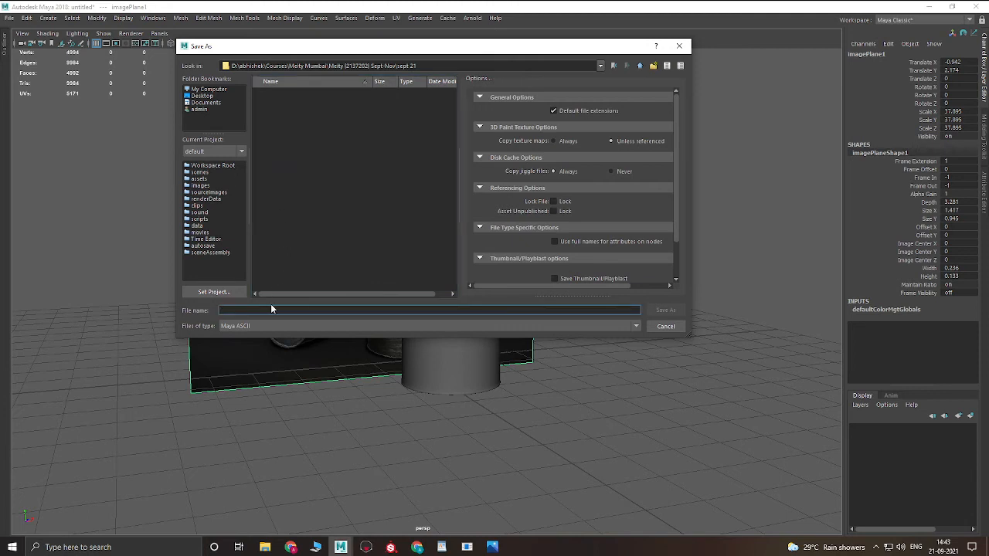
{"action": "type", "text": "drum"}
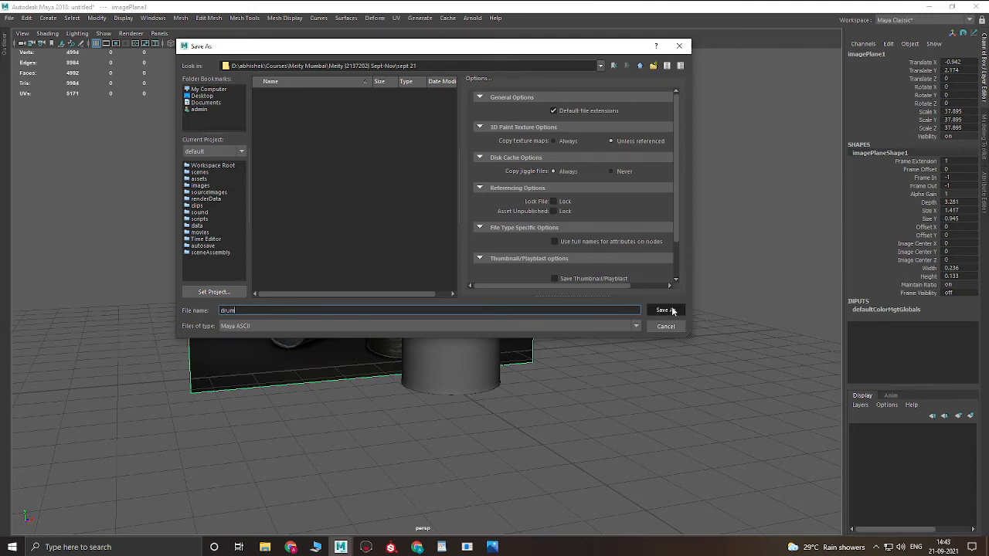
{"action": "left_click", "coordinate": [236, 327]}
{"action": "left_click", "coordinate": [246, 337]}
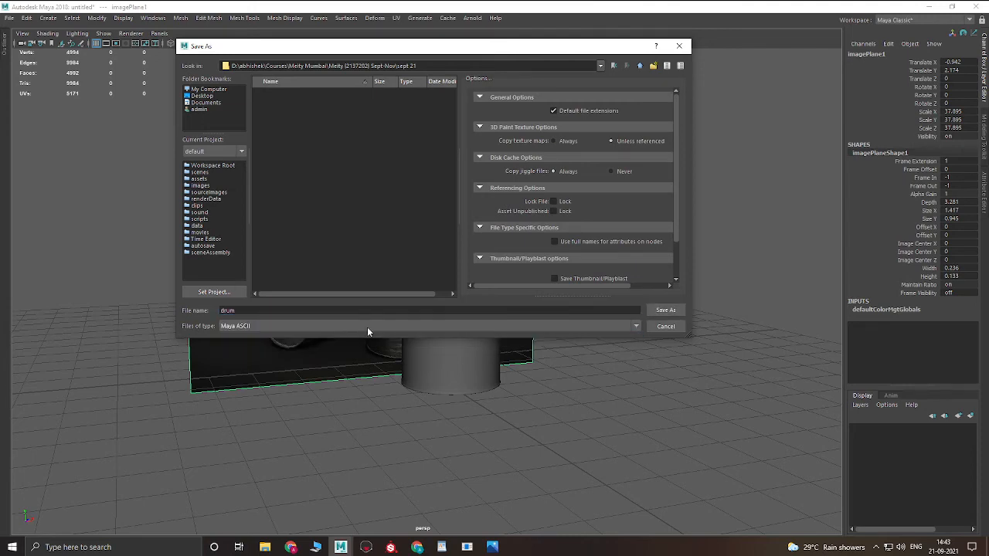
{"action": "left_click", "coordinate": [664, 310]}
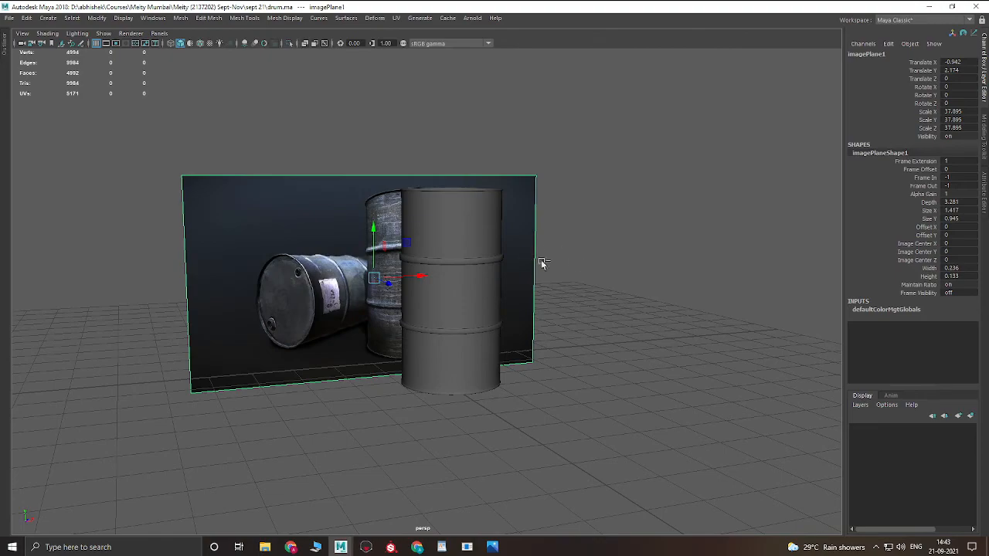
- Inspect the barrel from several angles, selected and deselected, and compare its shape with the drums in the reference image
{"action": "left_click_drag", "start_coordinate": [354, 358], "coordinate": [453, 302], "text": "alt"}
{"action": "left_click", "coordinate": [626, 175]}
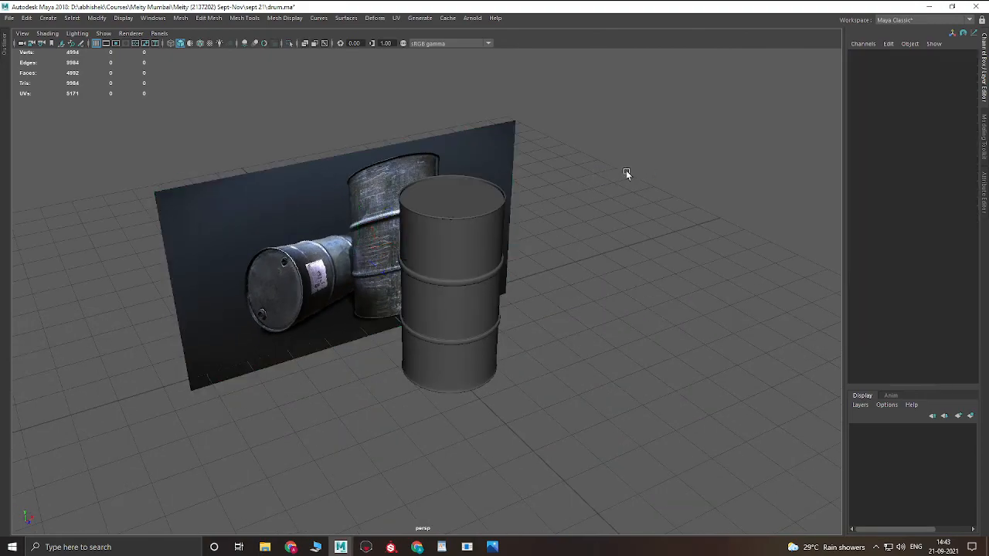
{"action": "left_click_drag", "start_coordinate": [626, 175], "coordinate": [486, 270], "text": "alt"}
{"action": "left_click", "coordinate": [449, 247]}
{"action": "left_click", "coordinate": [616, 249]}
{"action": "left_click_drag", "start_coordinate": [563, 321], "coordinate": [390, 291], "text": "alt"}
{"action": "right_click_drag", "start_coordinate": [502, 160], "coordinate": [499, 256], "text": "alt"}
{"action": "left_click_drag", "start_coordinate": [498, 256], "coordinate": [600, 255], "text": "alt"}
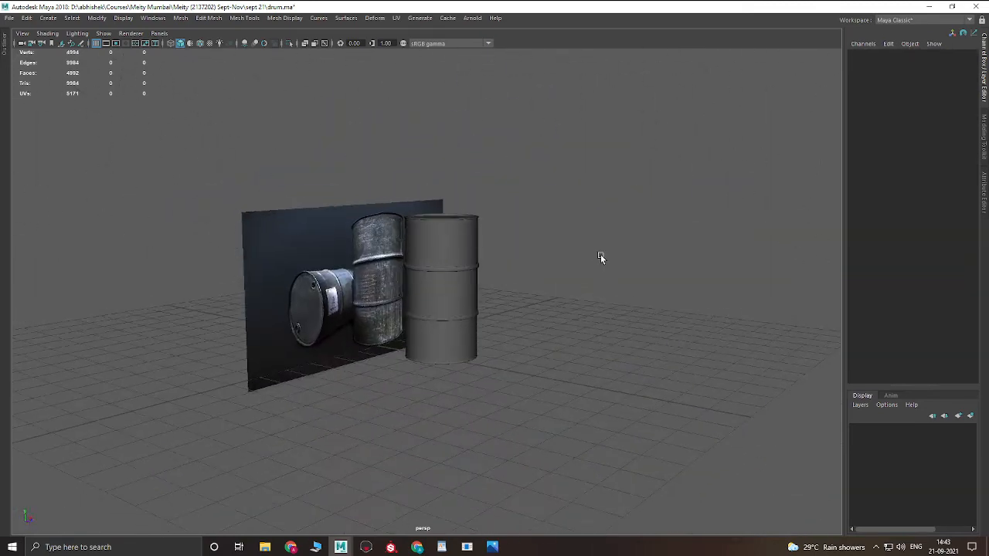
{"action": "right_click_drag", "start_coordinate": [601, 254], "coordinate": [943, 422], "text": "alt"}
{"action": "right_click_drag", "start_coordinate": [688, 288], "coordinate": [377, 243], "text": "alt"}
{"action": "left_click", "coordinate": [420, 200]}
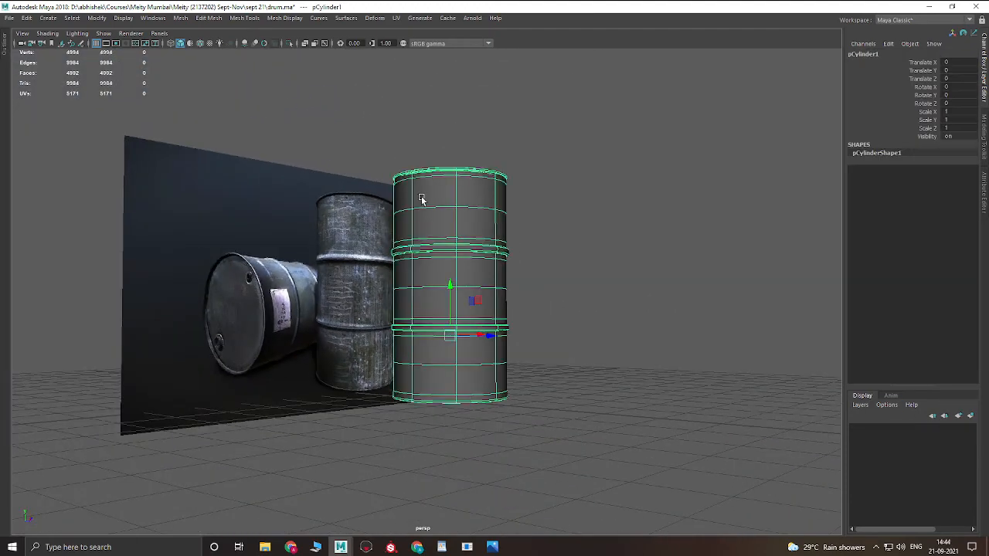
{"action": "left_click", "coordinate": [662, 201]}
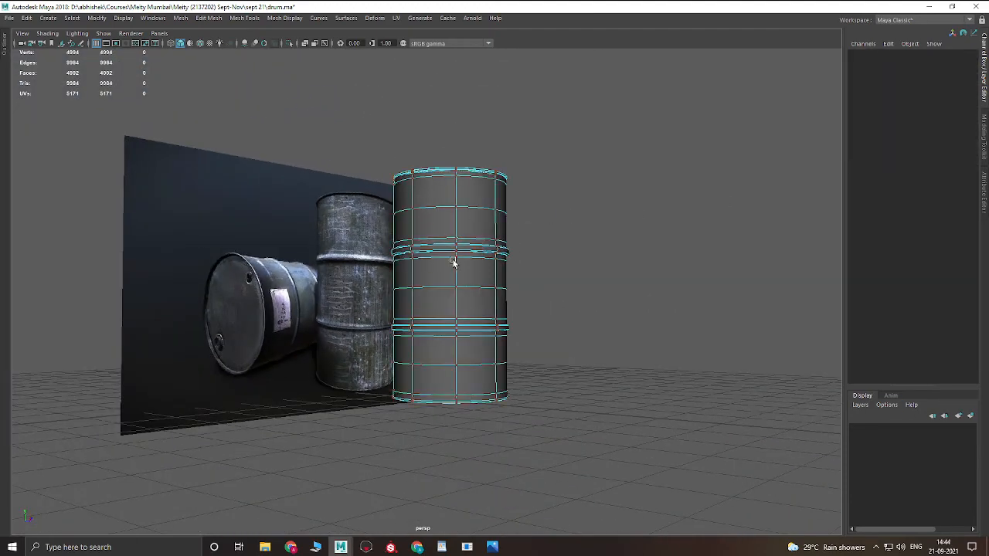
{"action": "right_click_drag", "start_coordinate": [535, 187], "coordinate": [504, 212], "text": "alt"}
{"action": "left_click", "coordinate": [504, 211]}
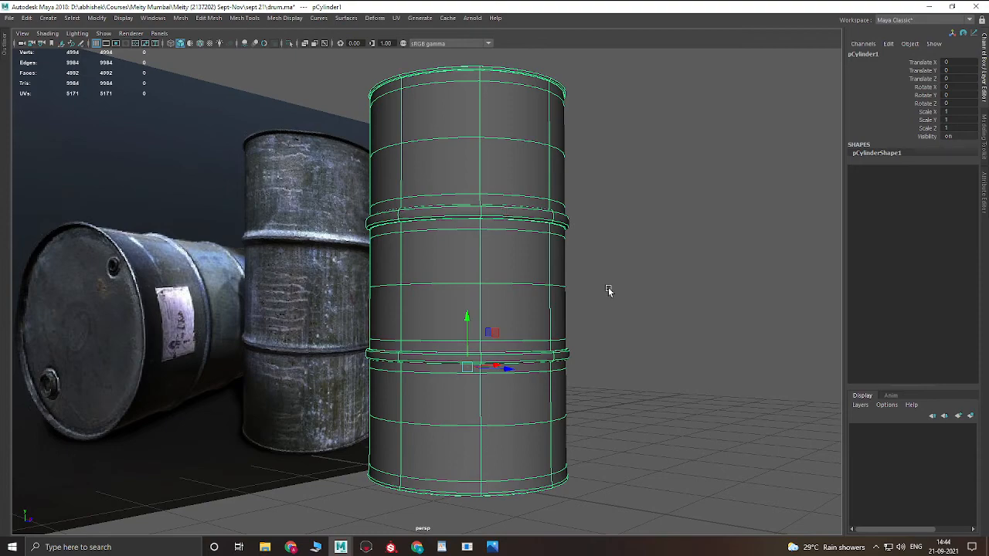
{"action": "left_click_drag", "start_coordinate": [557, 173], "coordinate": [495, 251], "text": "alt"}
{"action": "right_click_drag", "start_coordinate": [495, 251], "coordinate": [682, 296], "text": "alt"}
{"action": "left_click_drag", "start_coordinate": [486, 292], "coordinate": [413, 310], "text": "alt"}
{"action": "key", "text": "1"}
{"action": "key", "text": "3"}
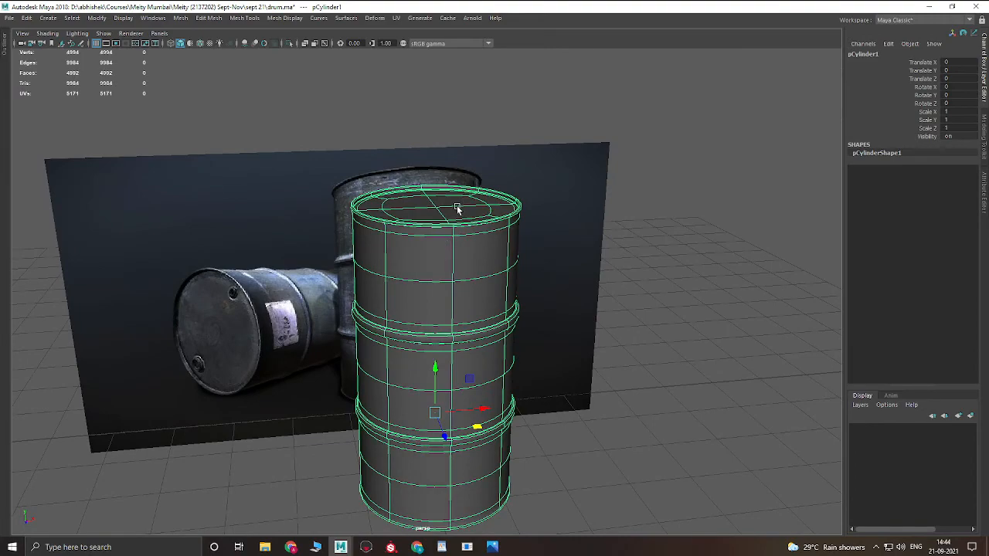
- Examine the lid of the lying drum in the reference image and compare it with the model's top cap
{"action": "left_click_drag", "start_coordinate": [457, 209], "coordinate": [430, 307], "text": "alt"}
{"action": "right_click_drag", "start_coordinate": [429, 308], "coordinate": [503, 311], "text": "alt"}
{"action": "middle_click_drag", "start_coordinate": [503, 312], "coordinate": [804, 351], "text": "alt"}
{"action": "right_click_drag", "start_coordinate": [433, 224], "coordinate": [572, 205], "text": "alt"}
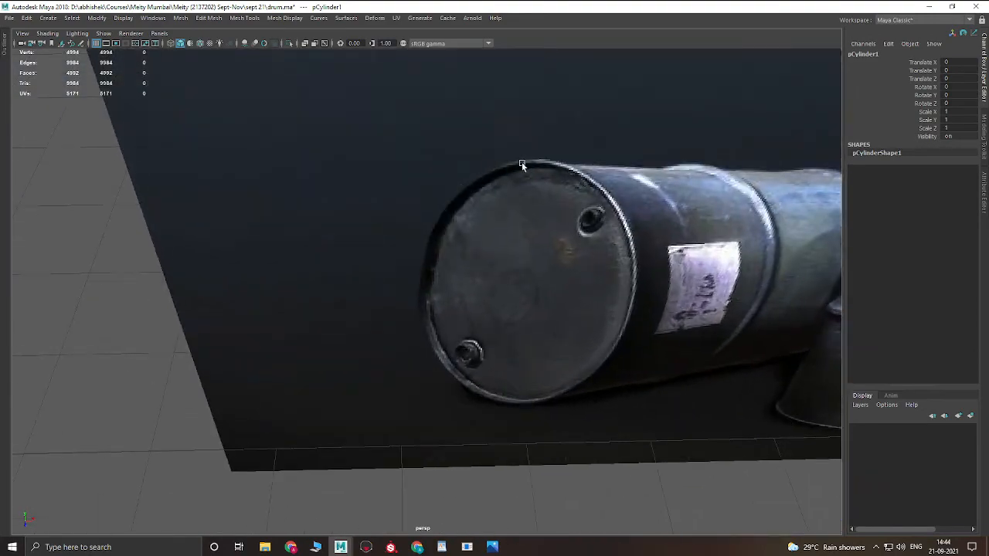
{"action": "right_click_drag", "start_coordinate": [794, 314], "coordinate": [544, 328], "text": "alt"}
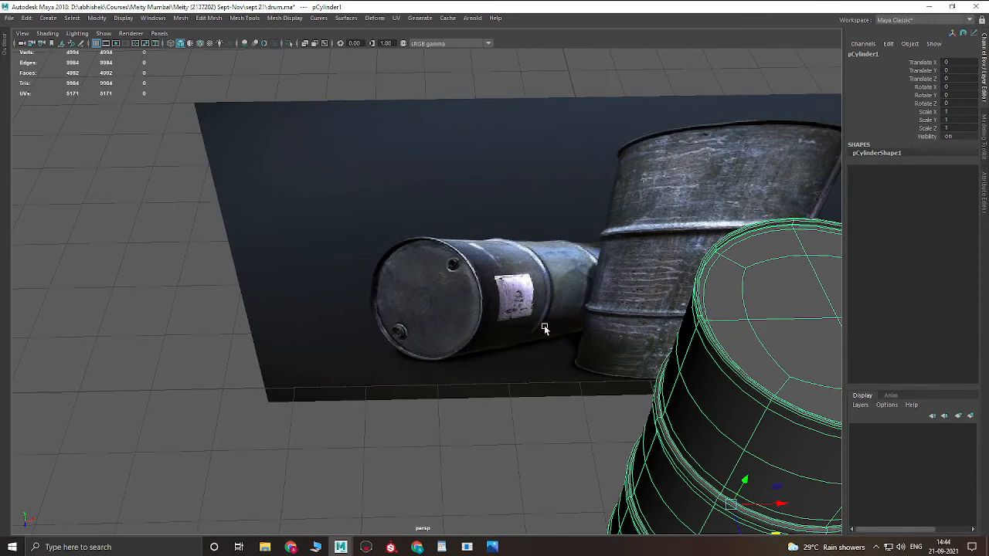
{"action": "middle_click_drag", "start_coordinate": [820, 149], "coordinate": [487, 247], "text": "alt"}
{"action": "right_click_drag", "start_coordinate": [494, 312], "coordinate": [534, 312], "text": "alt"}
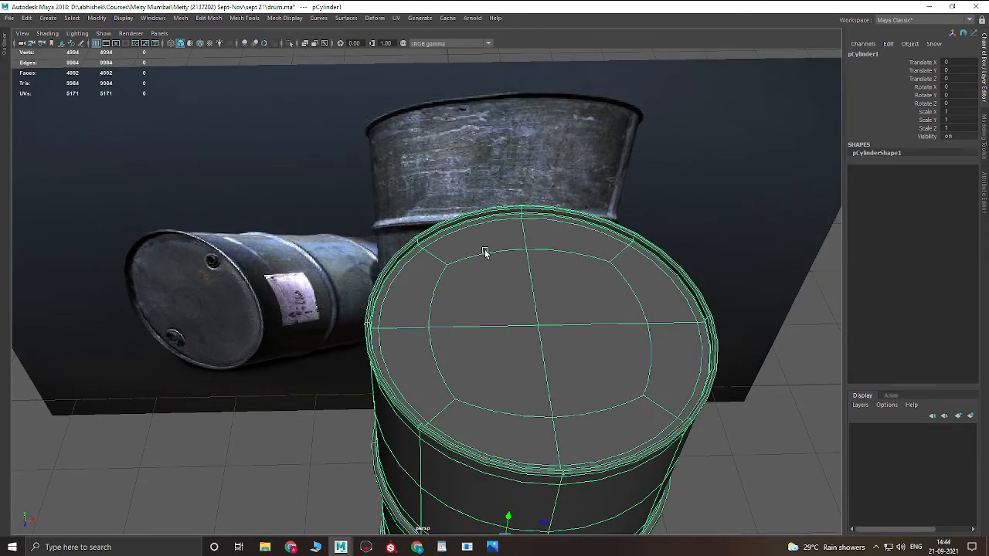
- Switch the barrel to face selection in smooth preview and select a face in the wide ring of the top cap
{"action": "right_click_drag", "start_coordinate": [523, 247], "coordinate": [528, 340]}
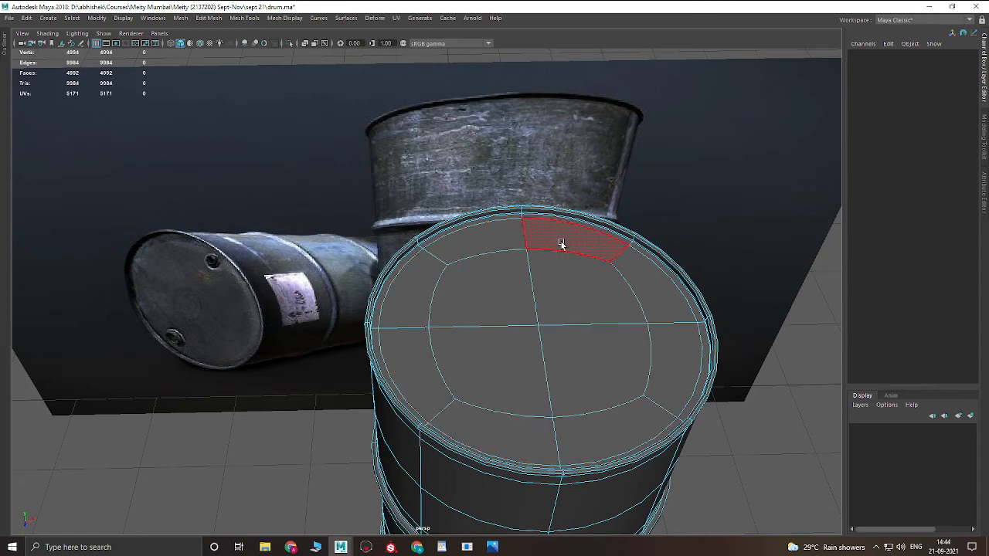
{"action": "left_click", "coordinate": [583, 234]}
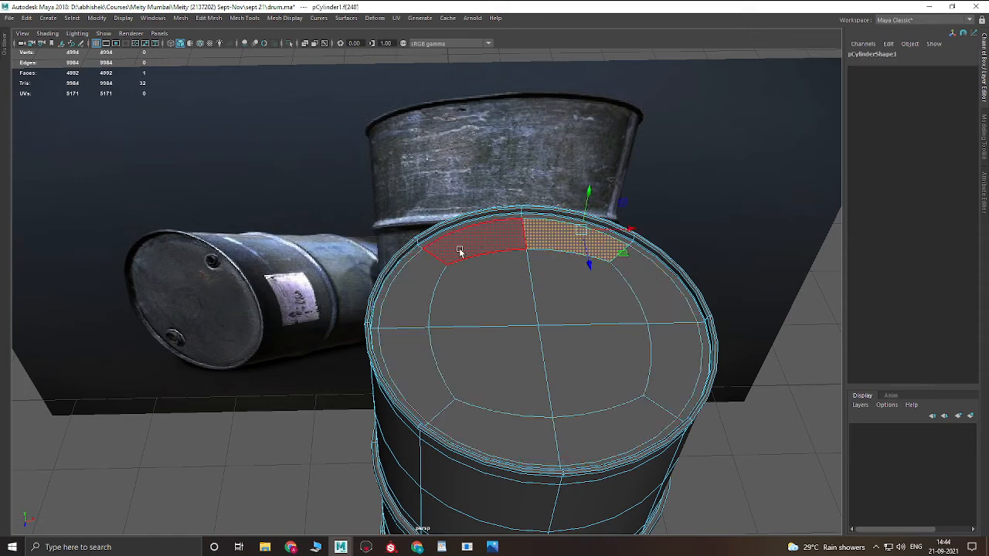
{"action": "right_click_drag", "start_coordinate": [437, 232], "coordinate": [462, 304], "text": "alt"}
{"action": "key", "text": "1"}
{"action": "key", "text": "3"}
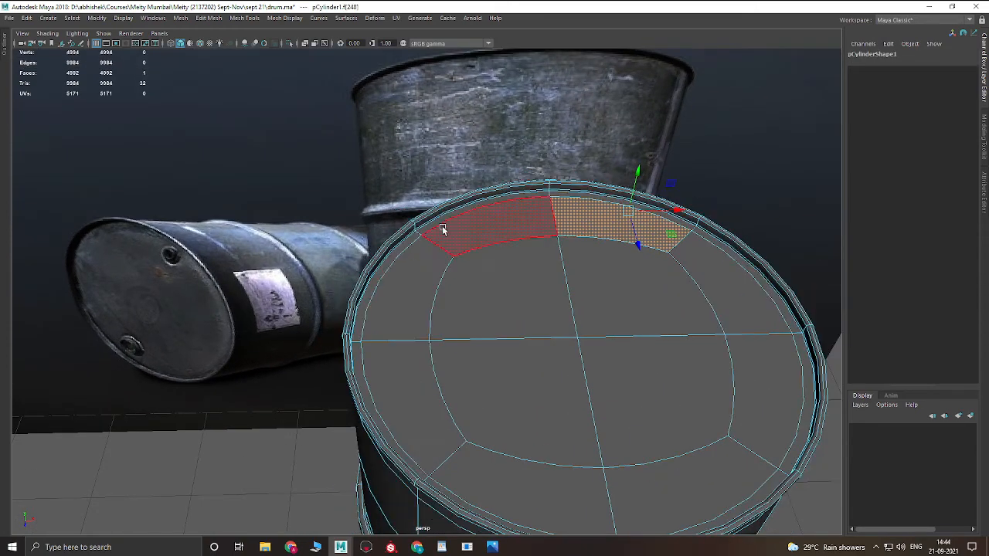
{"action": "left_click", "coordinate": [447, 214]}
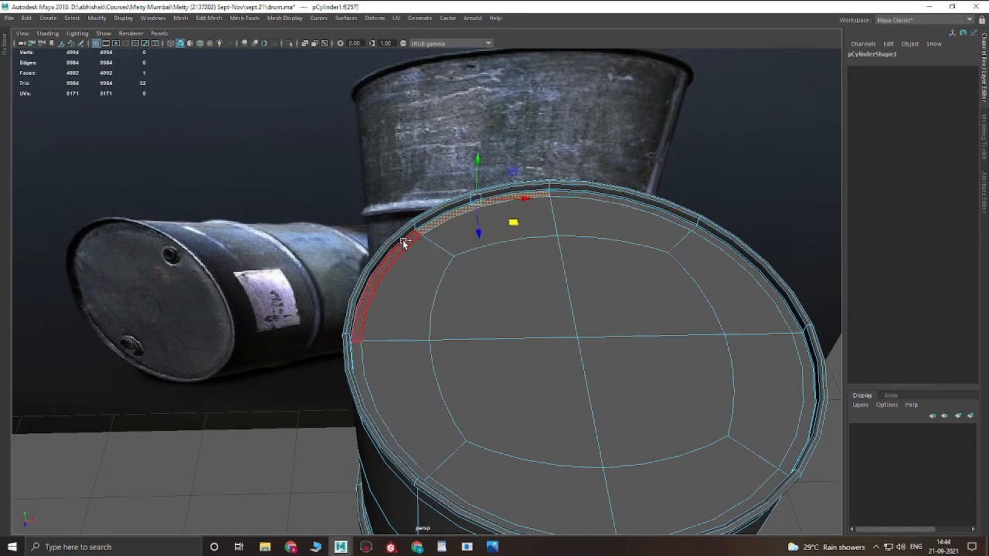
{"action": "double_click", "coordinate": [403, 241], "text": "shift"}
{"action": "left_click", "coordinate": [491, 227], "text": "shift"}
{"action": "double_click", "coordinate": [434, 256], "text": "shift"}
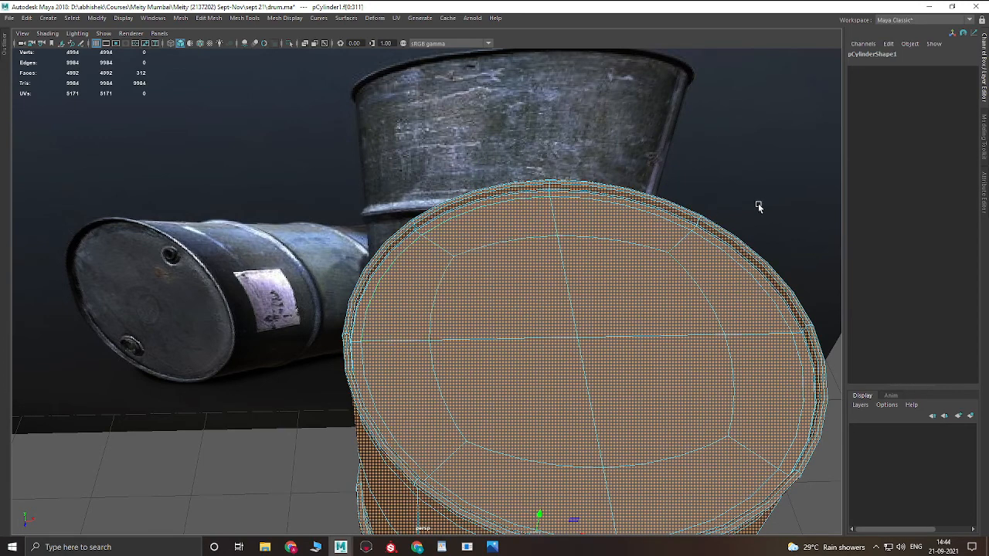
- Select all faces of the top cap inside the rim: the narrow and wide face rings and the four centre faces
{"action": "left_click", "coordinate": [449, 219]}
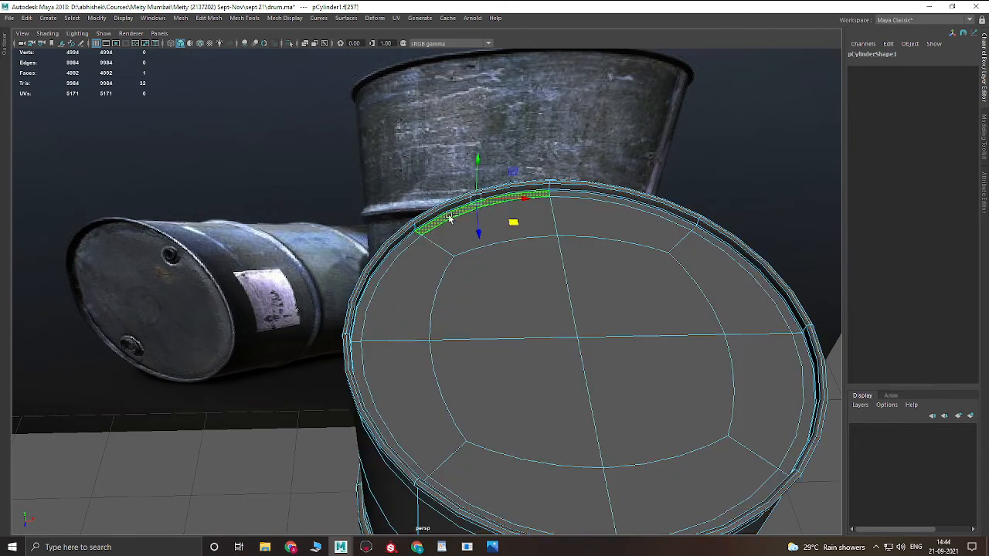
{"action": "double_click", "coordinate": [416, 230]}
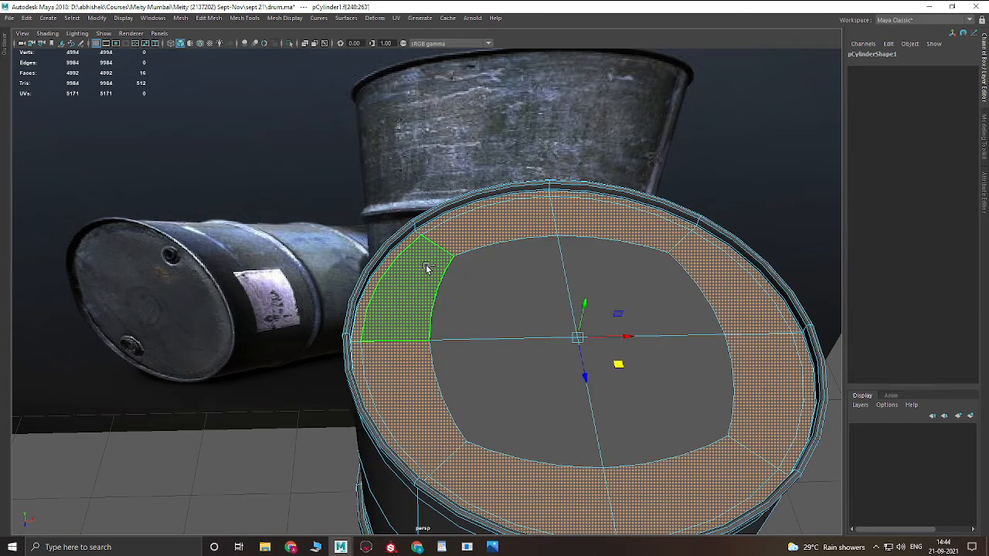
{"action": "left_click", "coordinate": [507, 266], "text": "shift"}
{"action": "left_click", "coordinate": [583, 270], "text": "shift"}
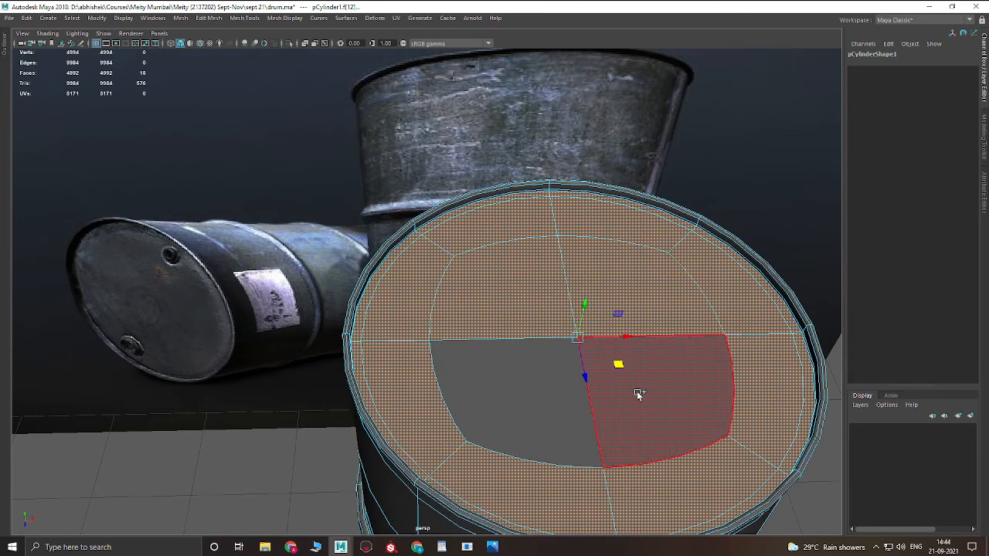
{"action": "left_click", "coordinate": [637, 393], "text": "shift"}
{"action": "left_click", "coordinate": [552, 395], "text": "shift"}
- Separate the selected top cap faces from the barrel with Extract Faces
{"action": "left_click_drag", "start_coordinate": [717, 381], "coordinate": [592, 336], "text": "alt"}
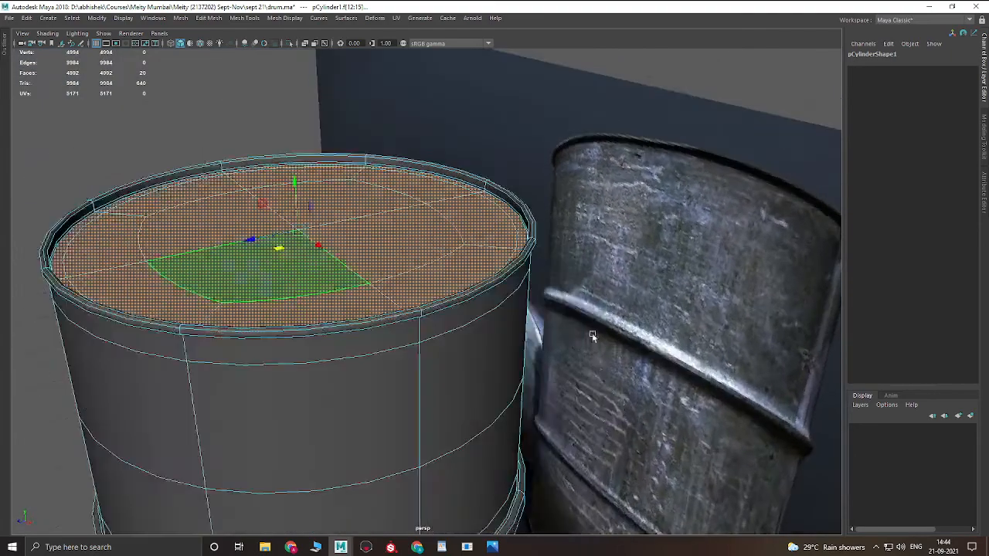
{"action": "left_click_drag", "start_coordinate": [618, 272], "coordinate": [548, 290], "text": "alt"}
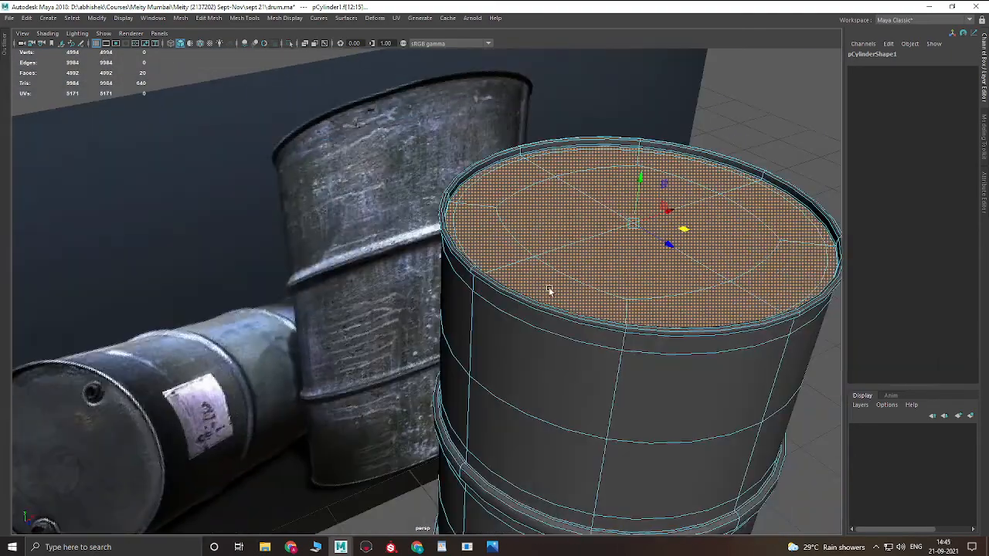
{"action": "right_click", "coordinate": [610, 202], "text": "shift"}
{"action": "right_click", "coordinate": [557, 194], "text": "shift"}
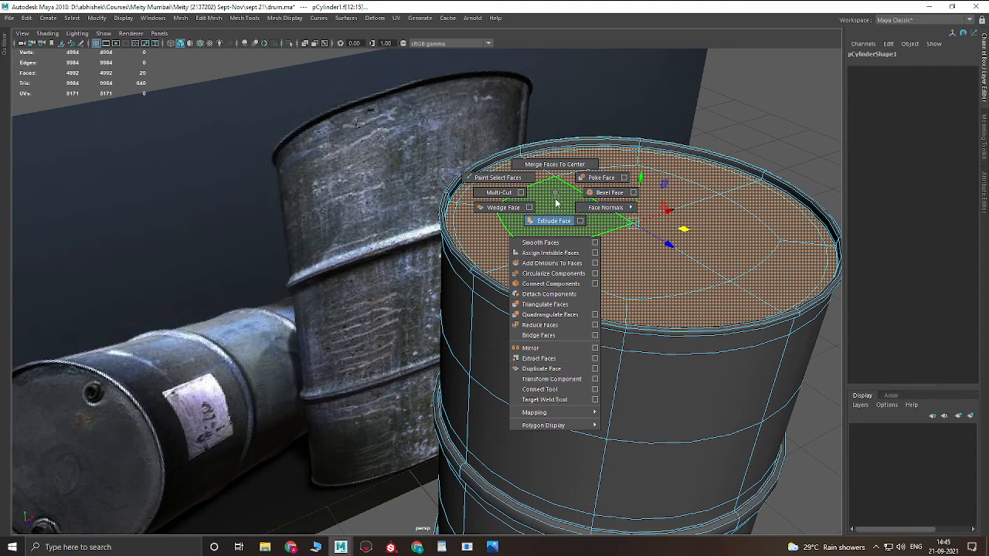
{"action": "scroll", "coordinate": [648, 299], "scroll_direction": "down", "scroll_amount": 5}
{"action": "scroll", "coordinate": [649, 298], "scroll_direction": "down", "scroll_amount": 2}
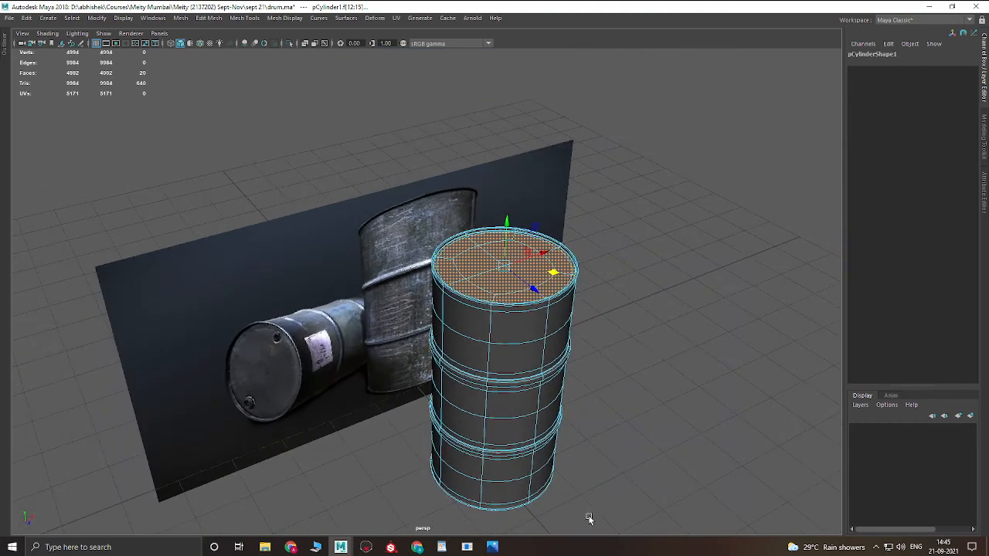
{"action": "right_click_drag", "start_coordinate": [444, 286], "coordinate": [537, 390], "text": "alt"}
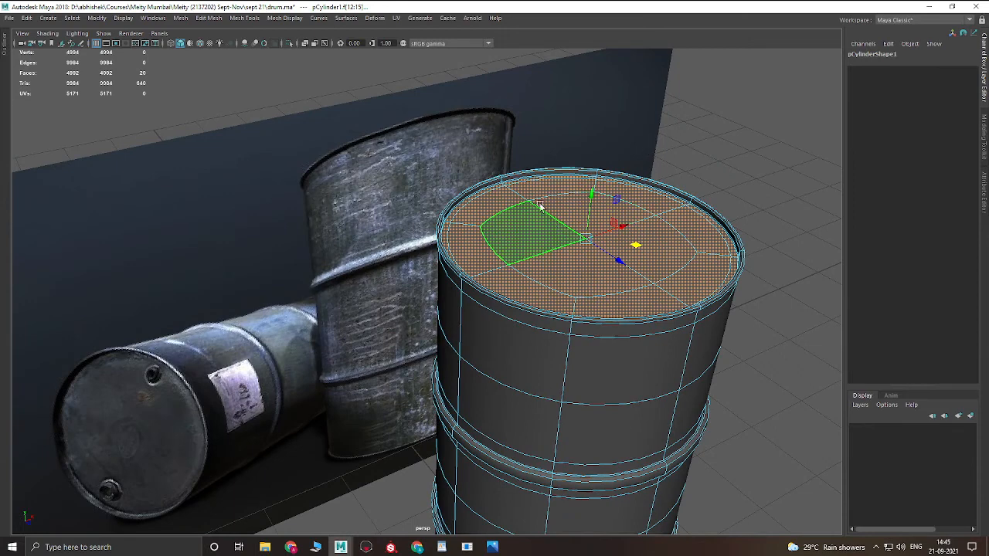
{"action": "mouse_move", "coordinate": [540, 207]}
{"action": "right_mouse_down", "text": "shift"}
{"action": "mouse_move", "coordinate": [519, 425]}
{"action": "mouse_move", "coordinate": [535, 379]}
{"action": "mouse_move", "coordinate": [541, 207]}
{"action": "right_mouse_up", "text": "shift"}
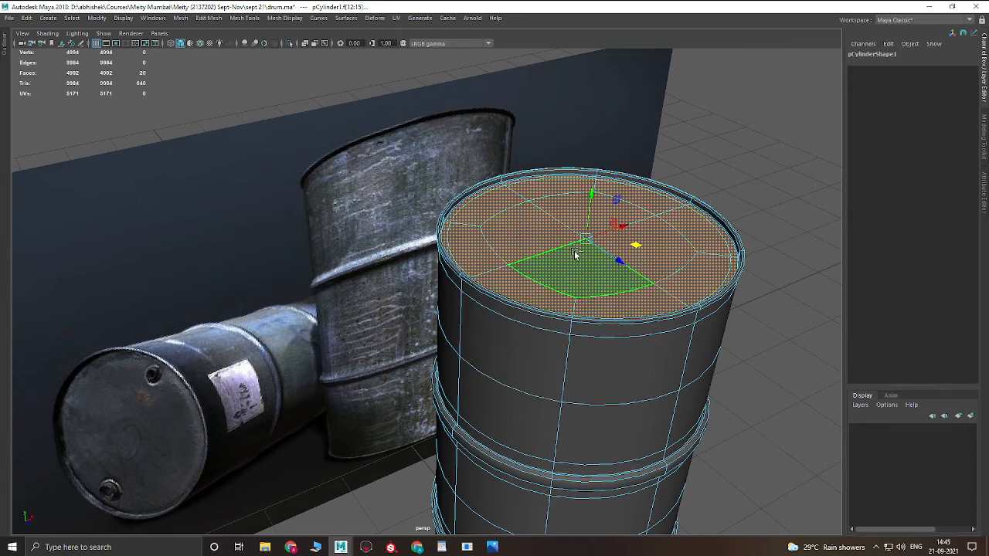
{"action": "scroll", "coordinate": [532, 225], "scroll_direction": "down", "scroll_amount": 3}
{"action": "right_click_drag", "start_coordinate": [532, 225], "coordinate": [539, 398], "text": "shift"}
{"action": "key", "text": "w"}
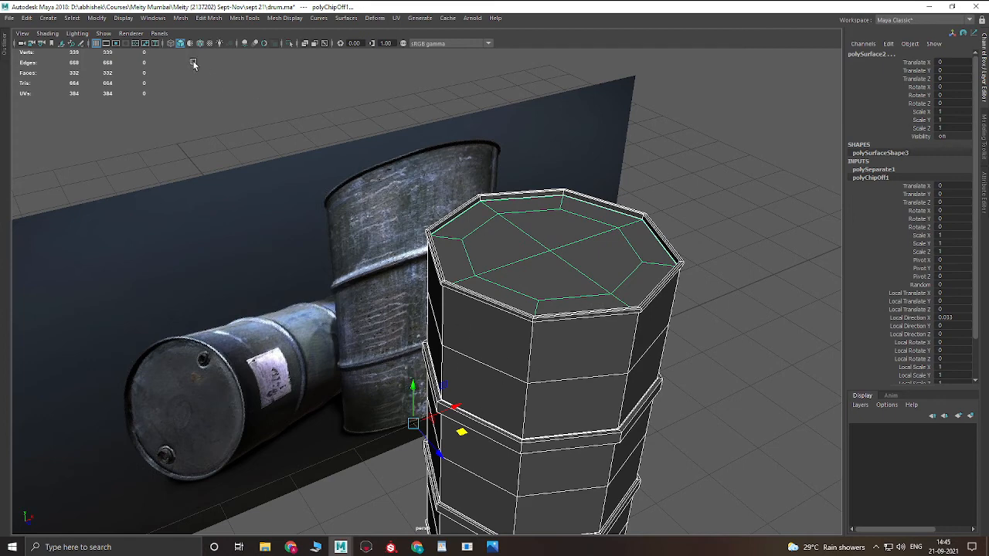
- Centre the pivots of the separated meshes and select the top cap piece alone
{"action": "left_click", "coordinate": [96, 18]}
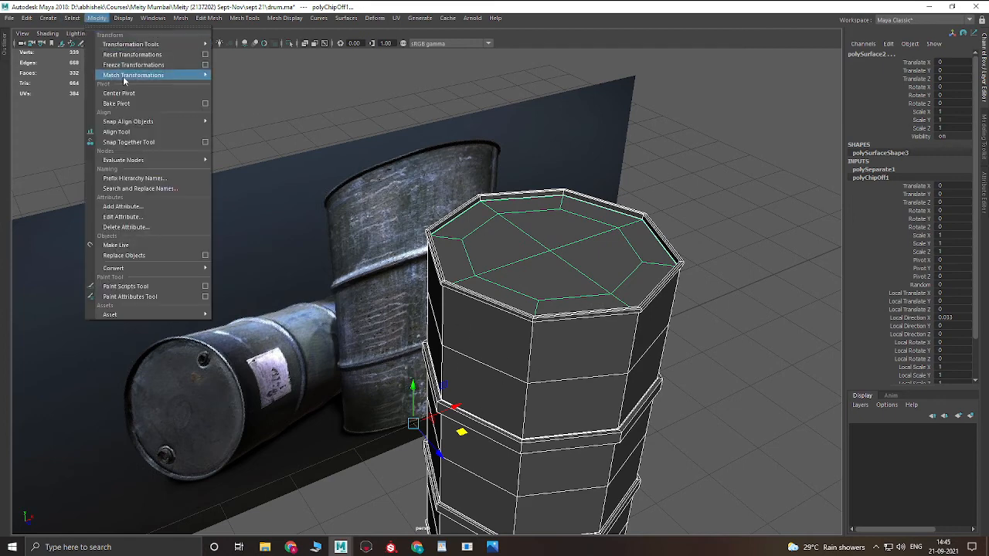
{"action": "left_click", "coordinate": [127, 96]}
{"action": "left_click", "coordinate": [515, 306]}
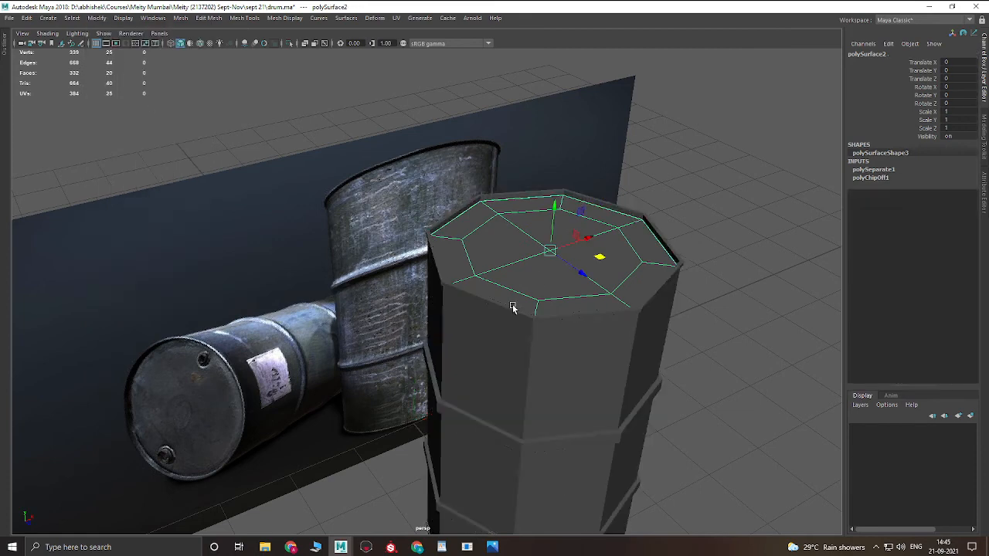
- Lift the separated cap piece well above the barrel and delete it
{"action": "left_click", "coordinate": [507, 261]}
{"action": "mouse_move", "coordinate": [557, 210]}
{"action": "left_mouse_down"}
{"action": "mouse_move", "coordinate": [556, 187]}
{"action": "mouse_move", "coordinate": [555, 218]}
{"action": "left_mouse_up"}
{"action": "key", "text": "ctrl+z"}
{"action": "left_click_drag", "start_coordinate": [561, 229], "coordinate": [565, 97]}
{"action": "left_click", "coordinate": [525, 238]}
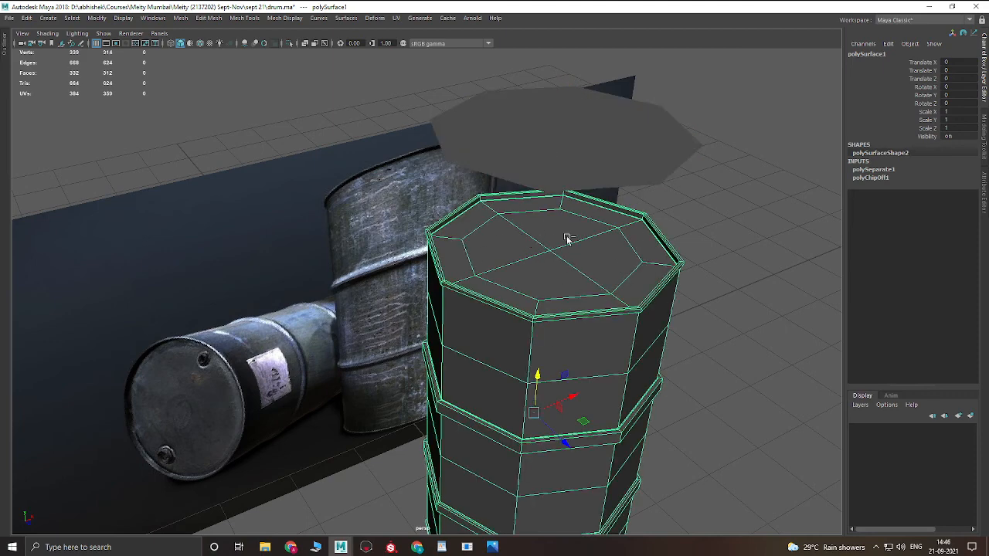
{"action": "left_click", "coordinate": [572, 129]}
{"action": "key", "text": "Delete"}
- Select the wide face ring and the four centre faces of the barrel's remaining top cap
{"action": "right_click_drag", "start_coordinate": [523, 227], "coordinate": [530, 286]}
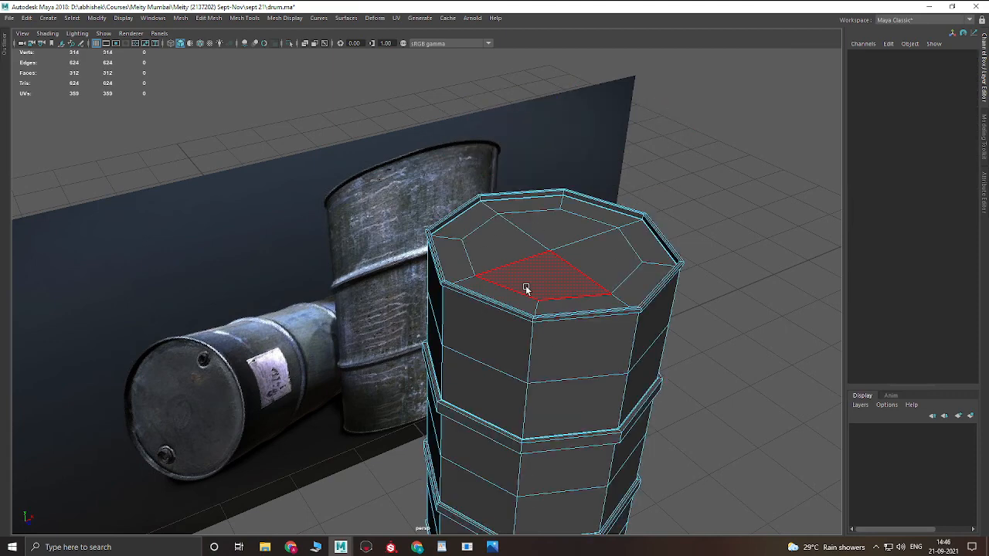
{"action": "left_click", "coordinate": [471, 223]}
{"action": "double_click", "coordinate": [452, 247], "text": "shift"}
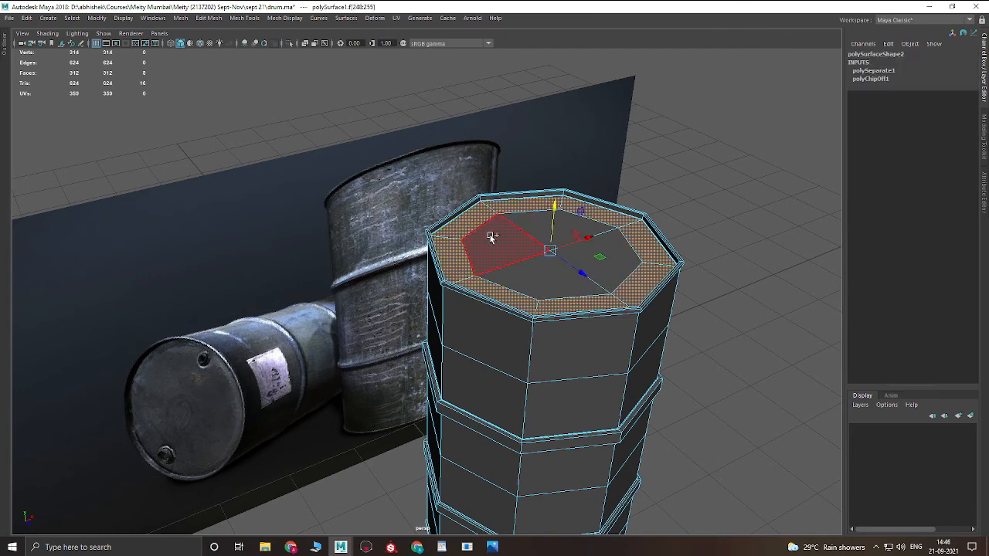
{"action": "left_click", "coordinate": [490, 235], "text": "shift"}
{"action": "double_click", "coordinate": [530, 216], "text": "shift"}
{"action": "key", "text": "ctrl+z"}
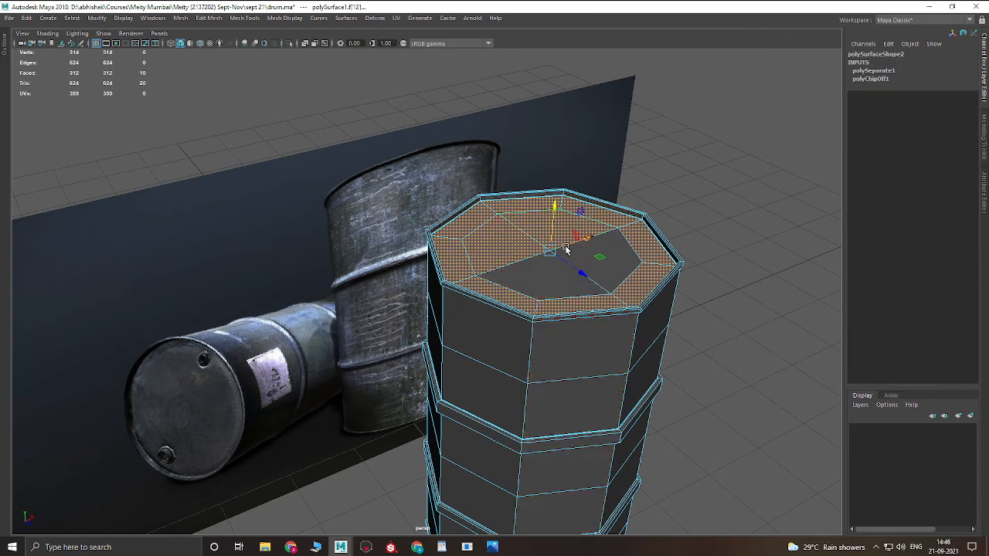
{"action": "left_click", "coordinate": [579, 241], "text": "shift"}
{"action": "left_click", "coordinate": [582, 255], "text": "shift"}
{"action": "left_click", "coordinate": [535, 272], "text": "shift"}
- Inspect the cap selection in wireframe and smooth preview, and add the narrow face ring inside the rim to it
{"action": "left_click_drag", "start_coordinate": [533, 271], "coordinate": [508, 280], "text": "alt"}
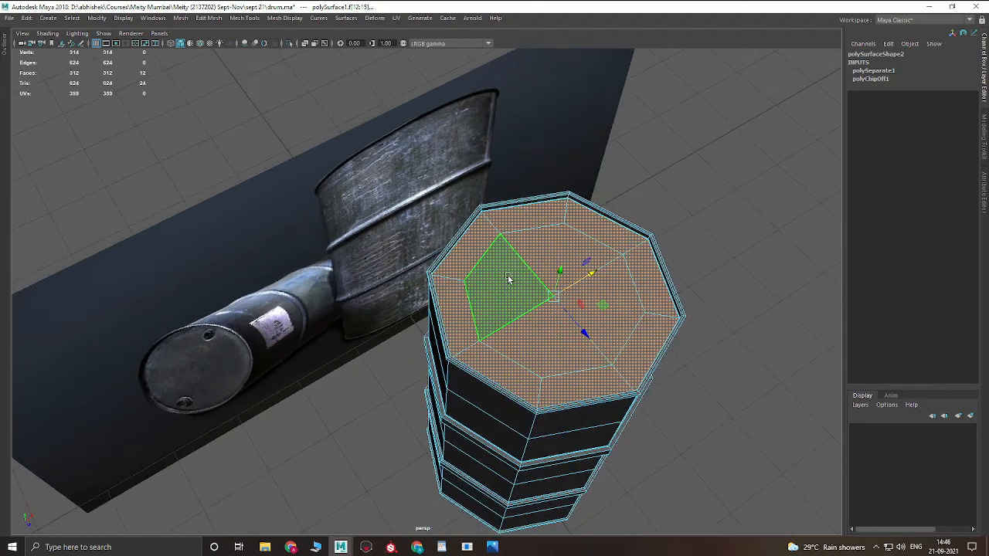
{"action": "key", "text": "4"}
{"action": "mouse_move", "coordinate": [604, 344]}
{"action": "left_mouse_down", "text": "alt"}
{"action": "mouse_move", "coordinate": [634, 263]}
{"action": "mouse_move", "coordinate": [564, 259]}
{"action": "mouse_move", "coordinate": [541, 309]}
{"action": "left_mouse_up", "text": "alt"}
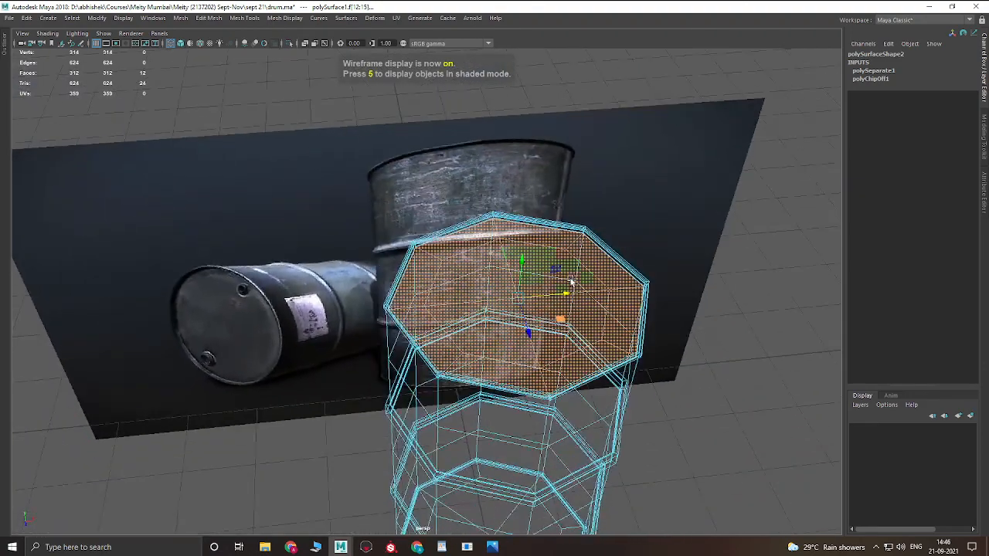
{"action": "key", "text": "5"}
{"action": "scroll", "coordinate": [588, 317], "scroll_direction": "up", "scroll_amount": 5}
{"action": "scroll", "coordinate": [588, 317], "scroll_direction": "down", "scroll_amount": 4}
{"action": "key", "text": "3"}
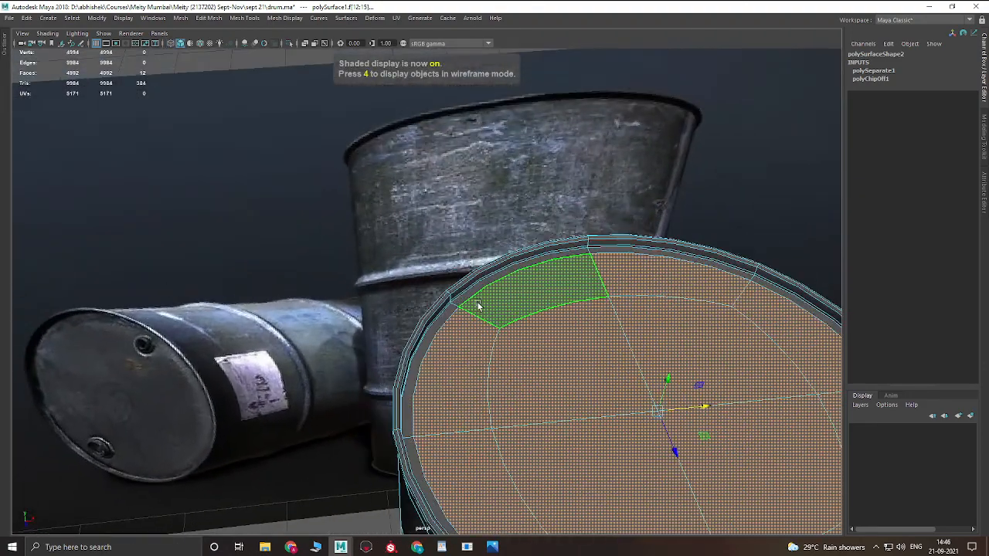
{"action": "double_click", "coordinate": [448, 307], "text": "shift"}
- Separate the selected cap faces from the barrel with Extract Faces and centre the pivots of the resulting meshes
{"action": "right_click_drag", "start_coordinate": [673, 335], "coordinate": [550, 369], "text": "alt"}
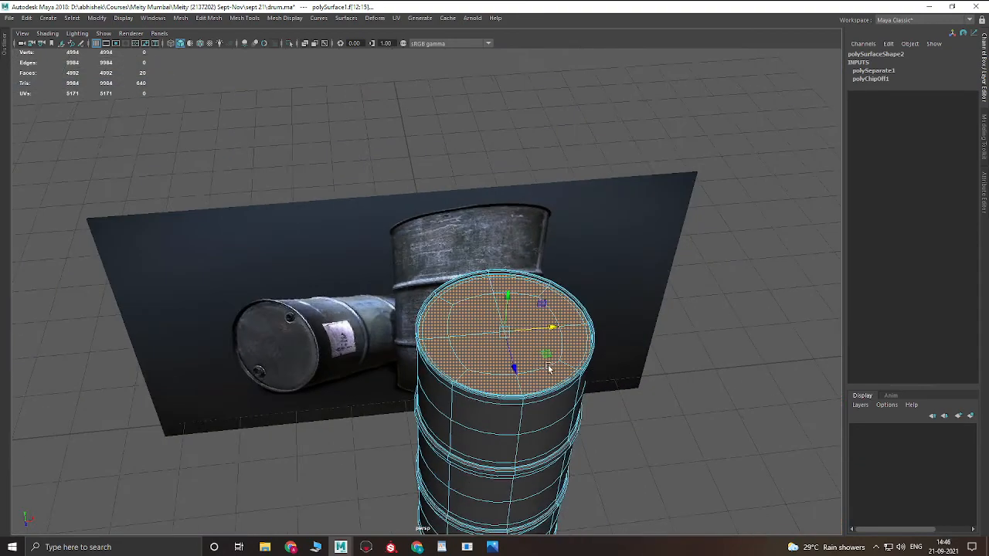
{"action": "left_click_drag", "start_coordinate": [550, 368], "coordinate": [594, 360], "text": "alt"}
{"action": "scroll", "coordinate": [581, 368], "scroll_direction": "up", "scroll_amount": 2}
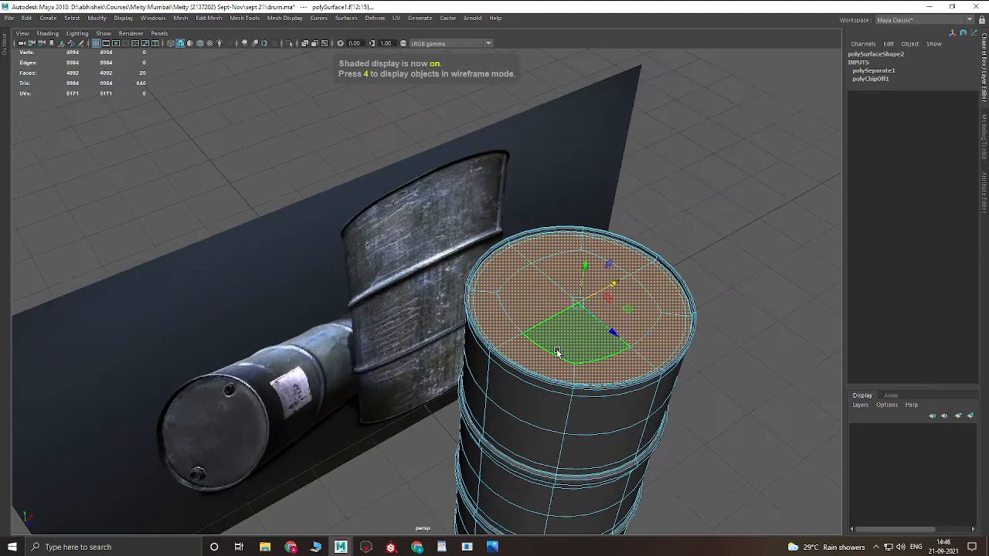
{"action": "right_click", "coordinate": [562, 286], "text": "shift"}
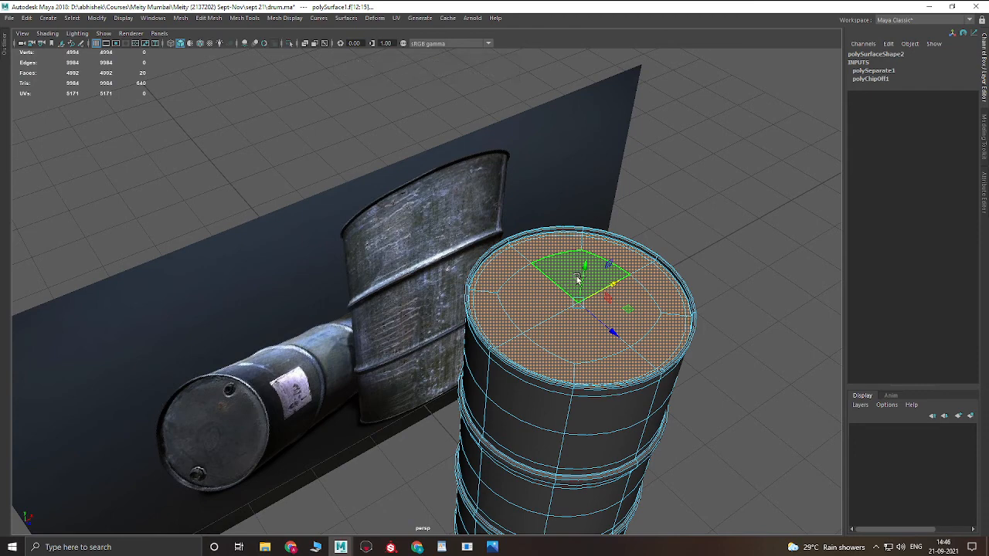
{"action": "right_click_drag", "start_coordinate": [578, 278], "coordinate": [578, 443], "text": "shift"}
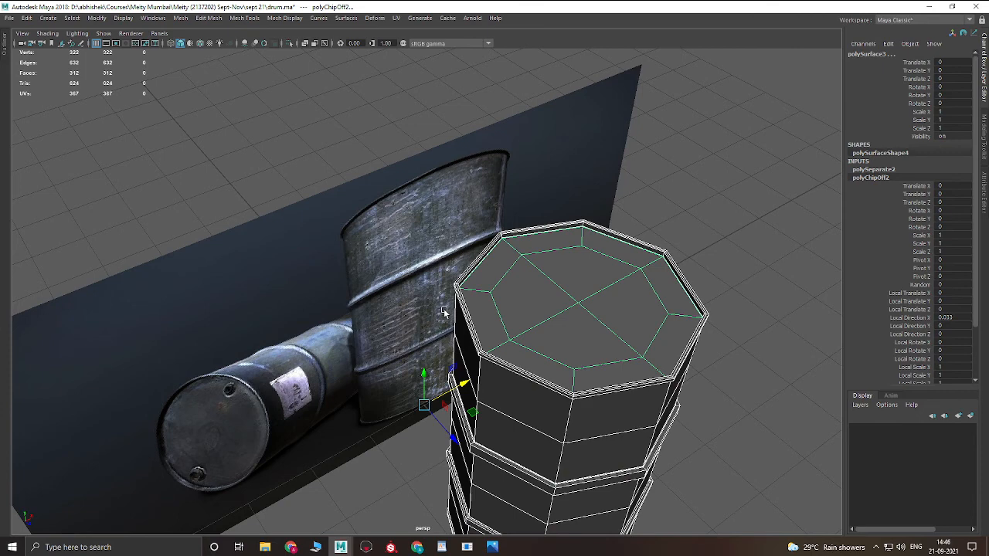
{"action": "left_click", "coordinate": [102, 20]}
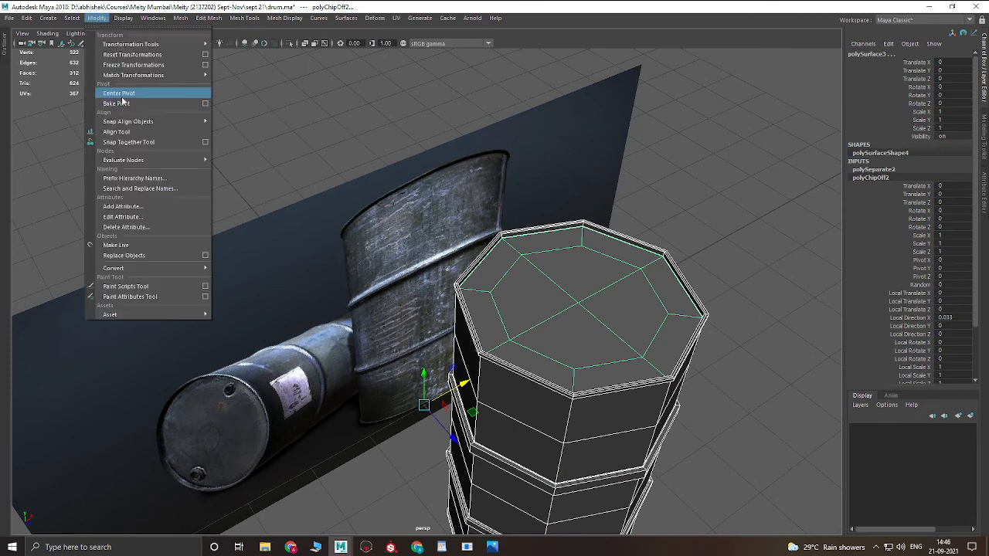
{"action": "left_click", "coordinate": [122, 101]}
{"action": "left_click", "coordinate": [811, 241]}
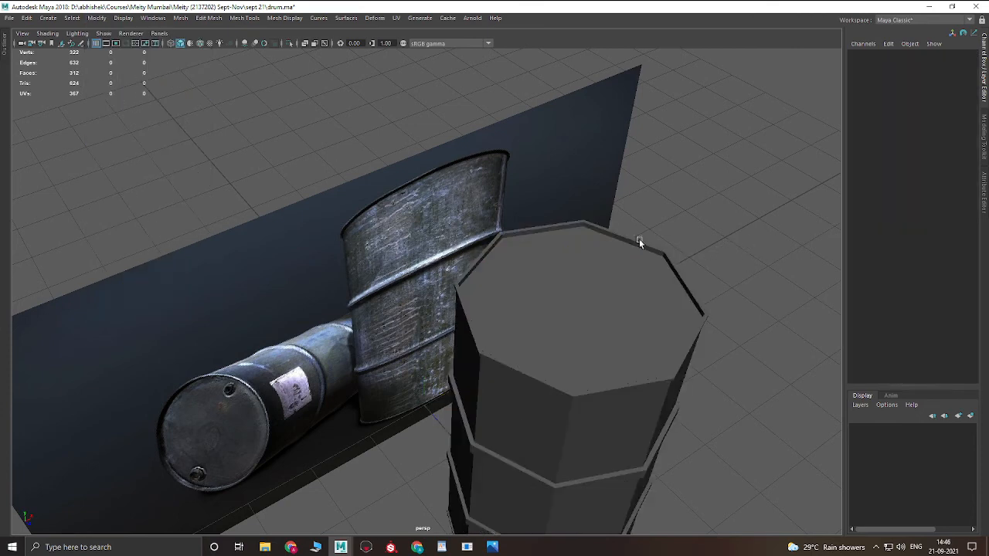
- Lift the extracted cap about 1.264 units above the barrel to check the separation, and undo the move
{"action": "double_click", "coordinate": [596, 264]}
{"action": "left_click_drag", "start_coordinate": [600, 267], "coordinate": [581, 247], "text": "alt"}
{"action": "left_click", "coordinate": [733, 209]}
{"action": "left_click_drag", "start_coordinate": [734, 209], "coordinate": [719, 239], "text": "alt"}
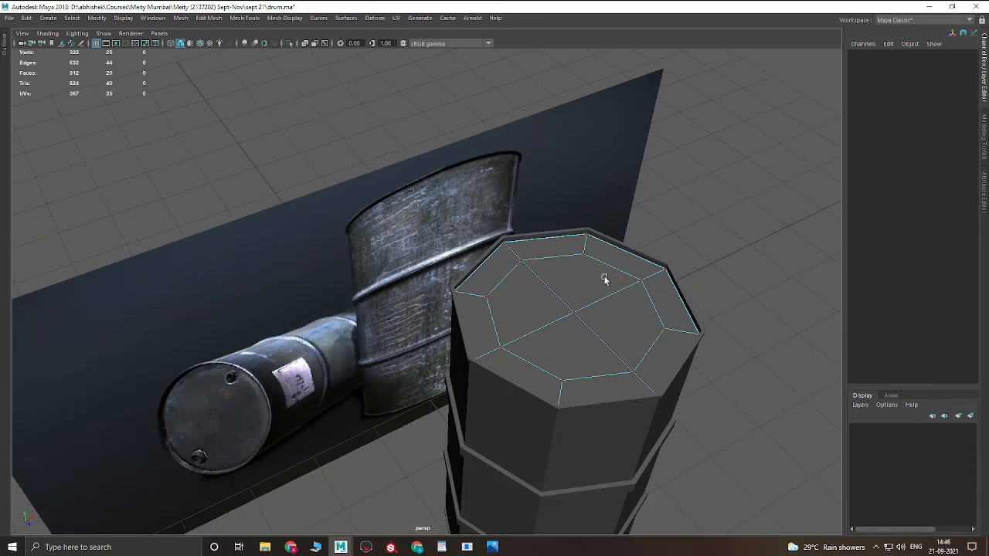
{"action": "left_click", "coordinate": [579, 294]}
{"action": "right_click_drag", "start_coordinate": [580, 293], "coordinate": [593, 272]}
{"action": "left_click", "coordinate": [593, 272]}
{"action": "left_click_drag", "start_coordinate": [584, 272], "coordinate": [609, 164]}
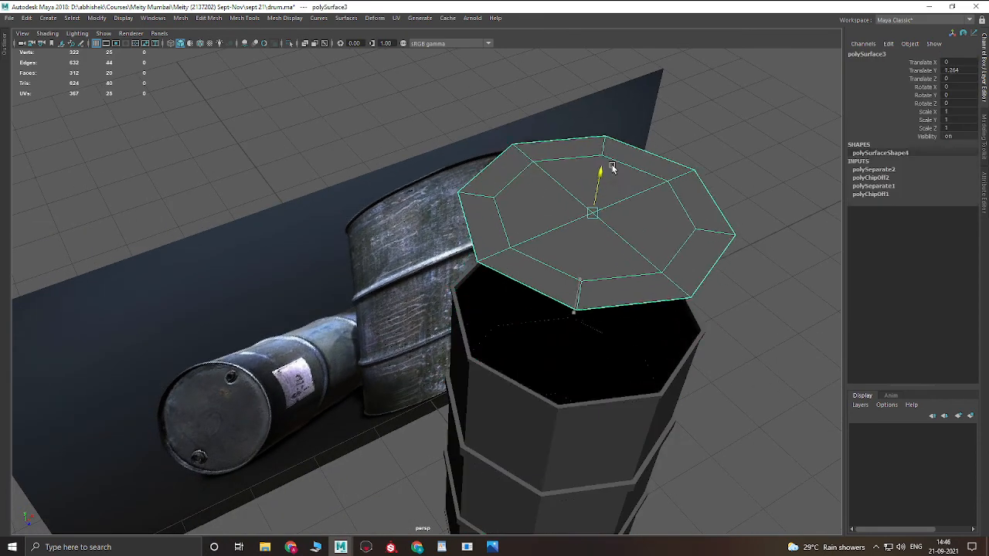
{"action": "left_click_drag", "start_coordinate": [615, 204], "coordinate": [553, 257], "text": "alt"}
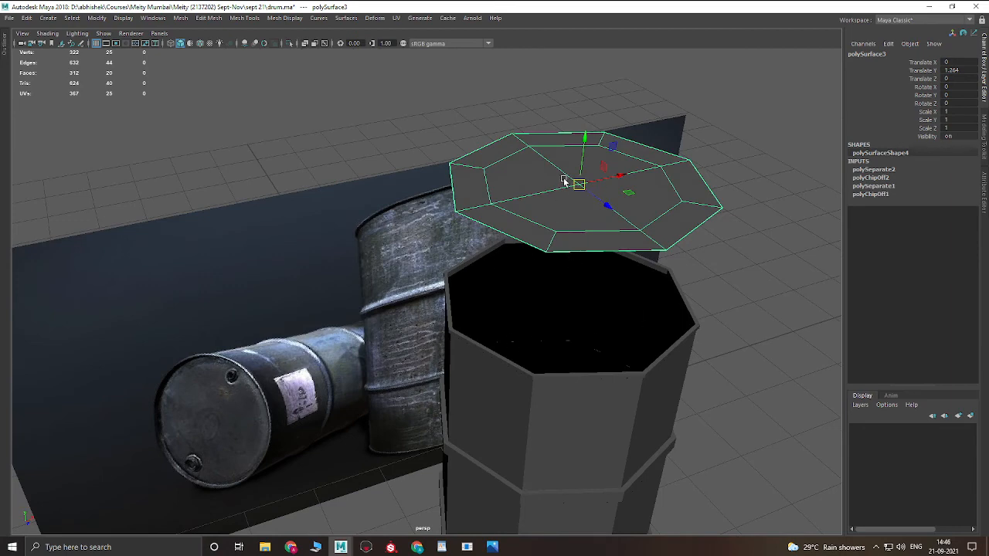
{"action": "key", "text": "ctrl+z"}
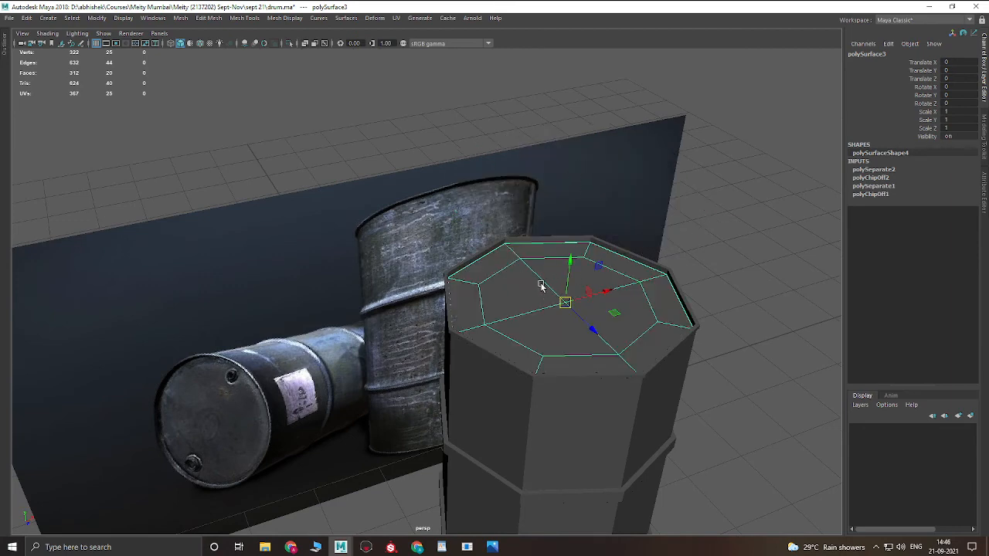
- Display both the extracted cap and the barrel body in smooth preview
{"action": "key", "text": "3"}
{"action": "left_click", "coordinate": [672, 351]}
{"action": "key", "text": "3"}
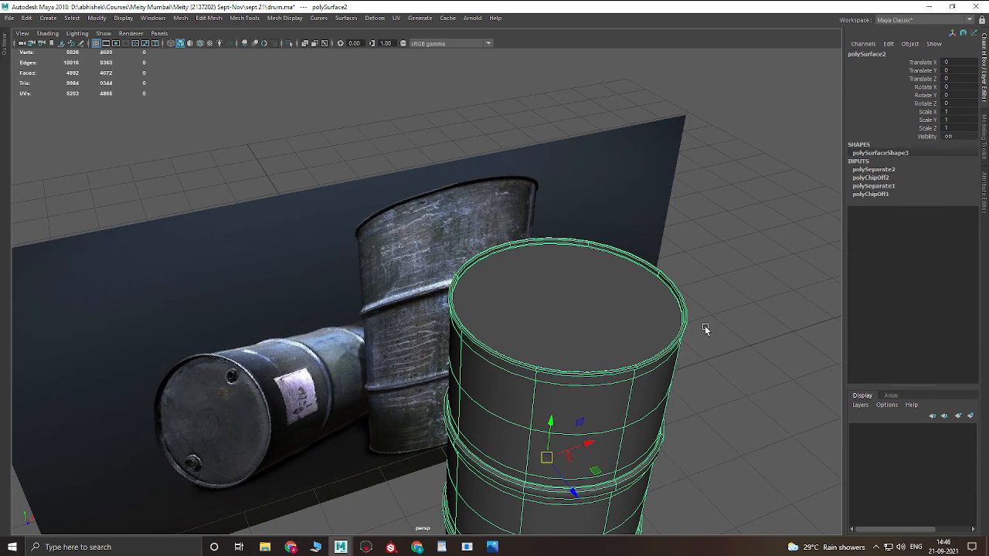
{"action": "left_click", "coordinate": [628, 326]}
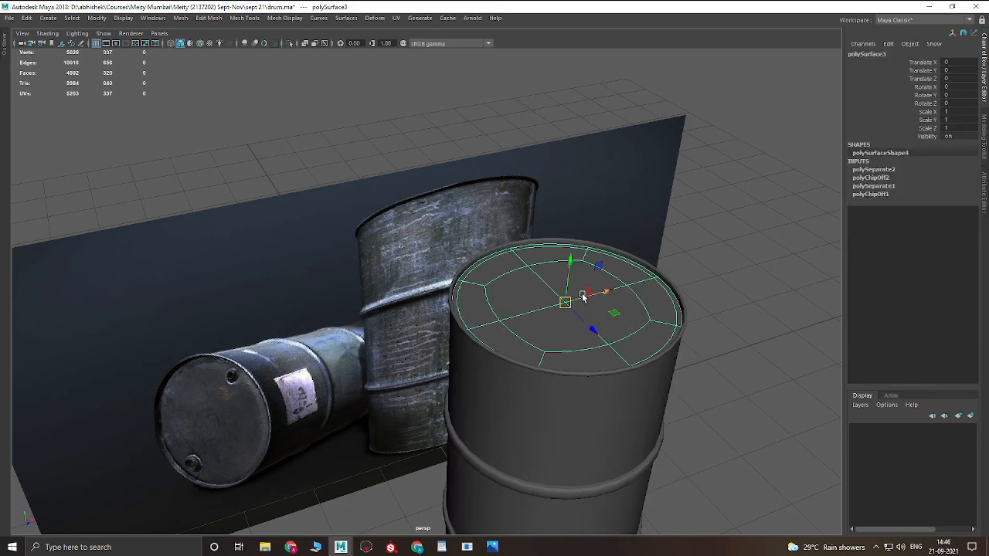
{"action": "key", "text": "1"}
{"action": "key", "text": "3"}
{"action": "left_click", "coordinate": [735, 221]}
{"action": "left_click_drag", "start_coordinate": [643, 289], "coordinate": [608, 321], "text": "alt"}
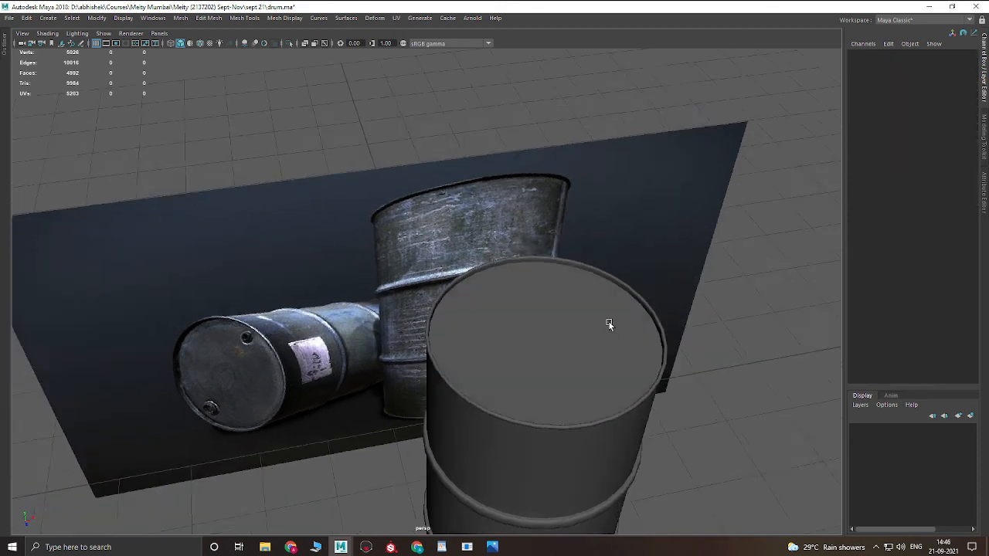
- Scale the cap uniformly to about 1.005 so that it fits against the inside of the rim
{"action": "scroll", "coordinate": [607, 320], "scroll_direction": "up", "scroll_amount": 1}
{"action": "left_click", "coordinate": [522, 326]}
{"action": "key", "text": "r"}
{"action": "left_click_drag", "start_coordinate": [563, 352], "coordinate": [570, 340]}
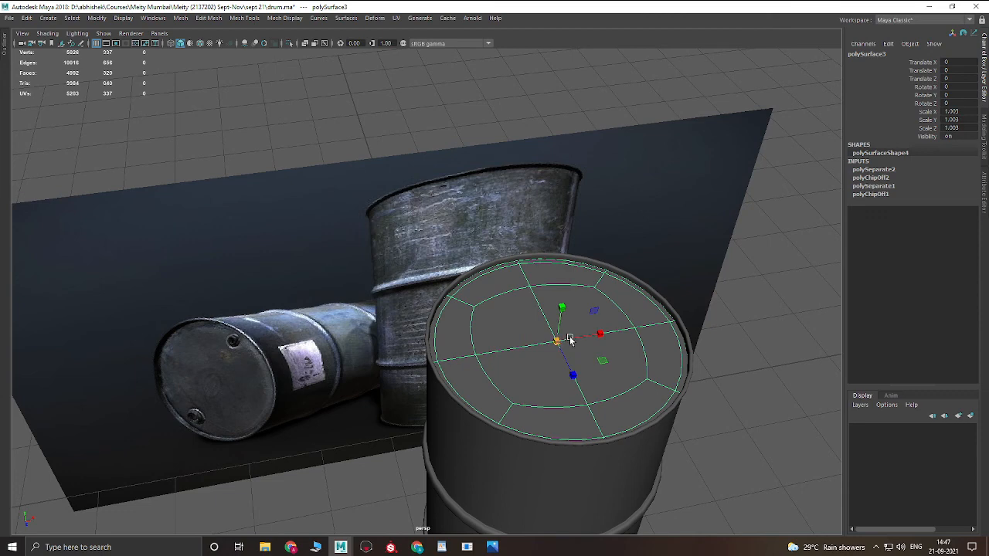
{"action": "key", "text": "ctrl+z"}
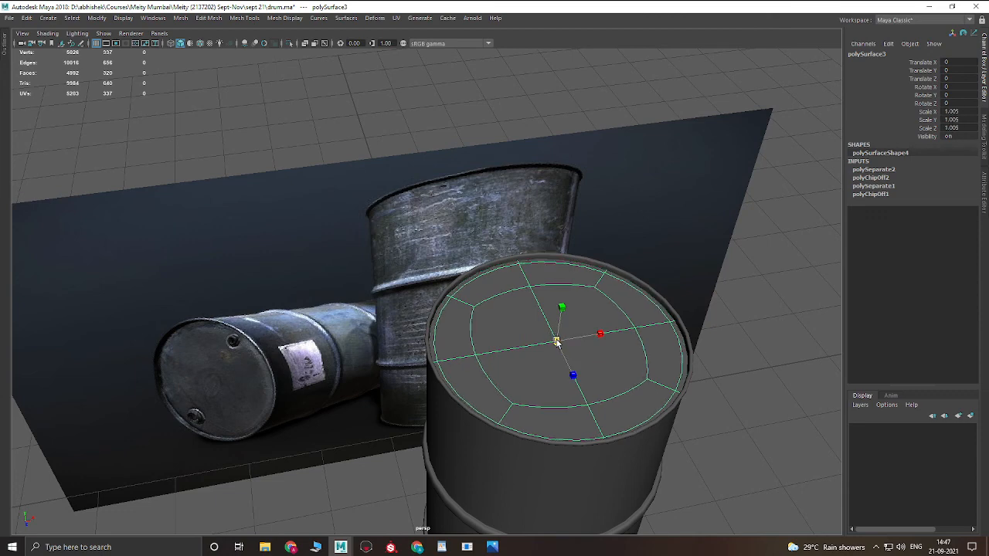
- Examine the whole smoothed drum and its fitted cap from several angles beside the reference image
{"action": "left_click", "coordinate": [770, 253]}
{"action": "left_click_drag", "start_coordinate": [770, 253], "coordinate": [460, 335], "text": "alt"}
{"action": "left_click", "coordinate": [530, 345]}
{"action": "mouse_move", "coordinate": [476, 296]}
{"action": "right_mouse_down", "text": "shift"}
{"action": "mouse_move", "coordinate": [203, 187]}
{"action": "mouse_move", "coordinate": [479, 293]}
{"action": "right_mouse_up", "text": "shift"}
{"action": "left_click_drag", "start_coordinate": [479, 293], "coordinate": [741, 202]}
{"action": "left_click_drag", "start_coordinate": [510, 256], "coordinate": [565, 336]}
{"action": "left_click", "coordinate": [484, 336]}
{"action": "right_click_drag", "start_coordinate": [473, 278], "coordinate": [309, 214], "text": "shift"}
{"action": "left_click", "coordinate": [510, 329]}
{"action": "left_click_drag", "start_coordinate": [495, 308], "coordinate": [352, 351], "text": "alt"}
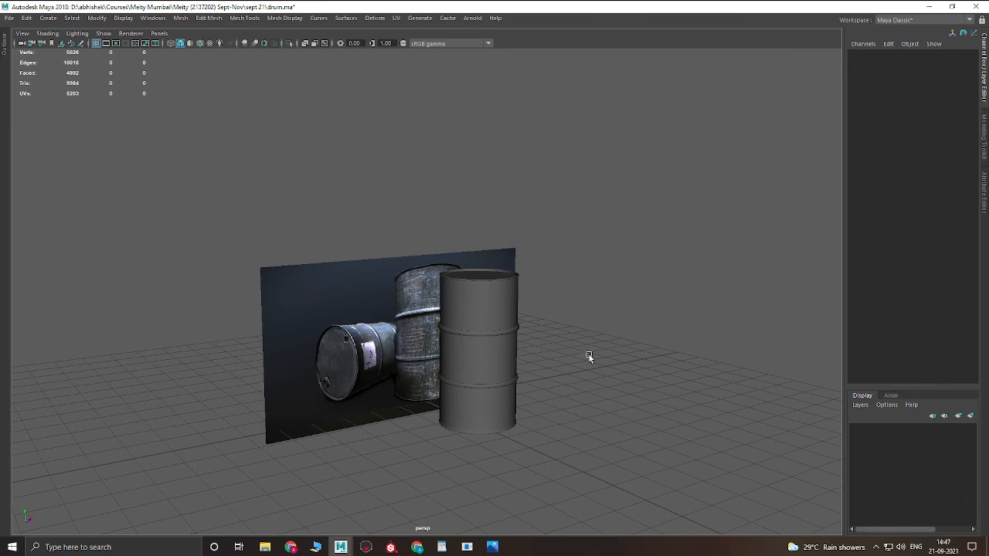
{"action": "left_click", "coordinate": [466, 549]}
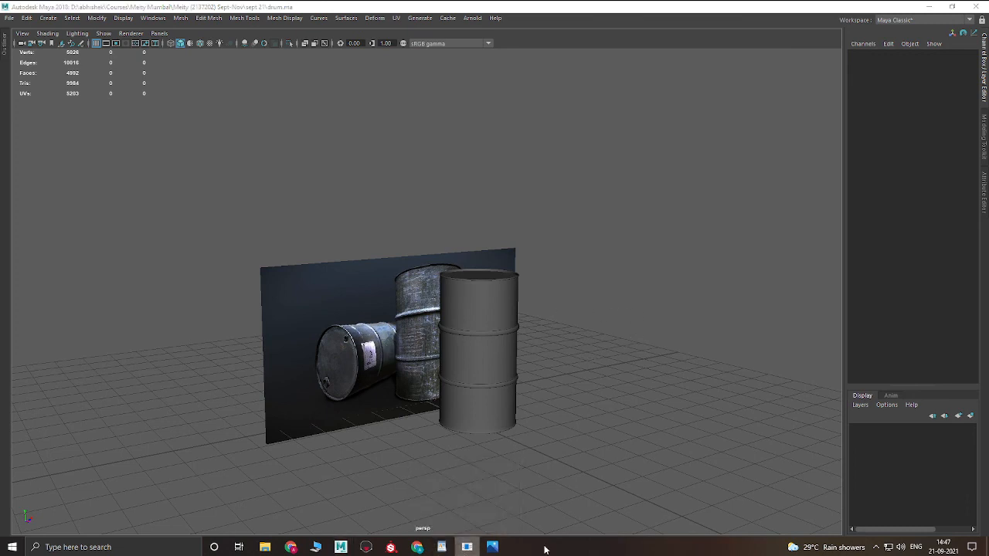